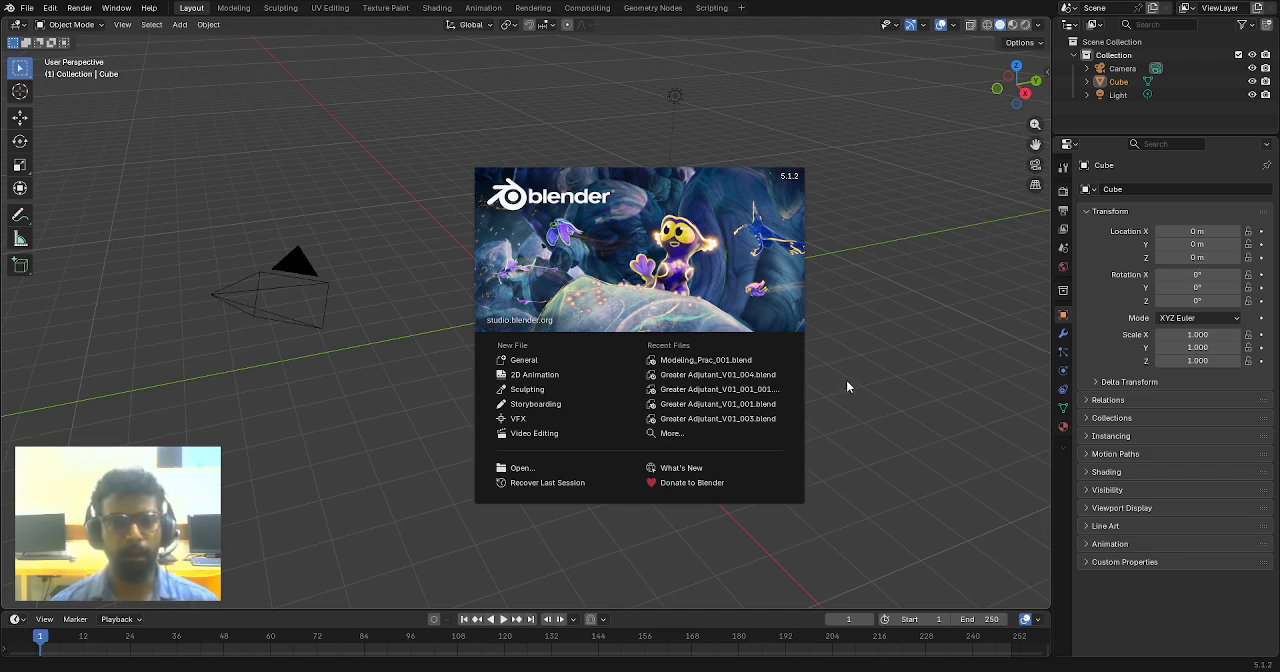
- Dismiss the splash screen and delete the default cube, camera and light from the scene
left_click(882, 320)
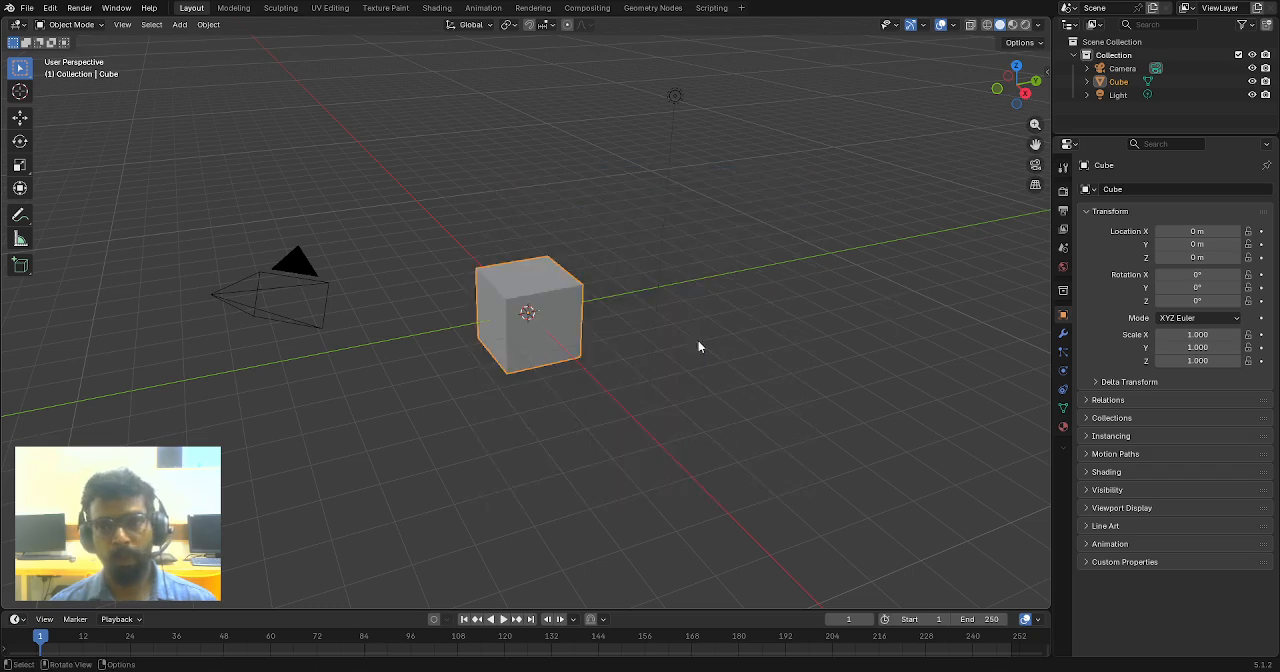
left_click(798, 276)
scroll(765, 290, "down", 2)
mouse_move(747, 299)
middle_mouse_down()
mouse_move(703, 315)
mouse_move(715, 305)
mouse_move(667, 288)
middle_mouse_up()
key("a")
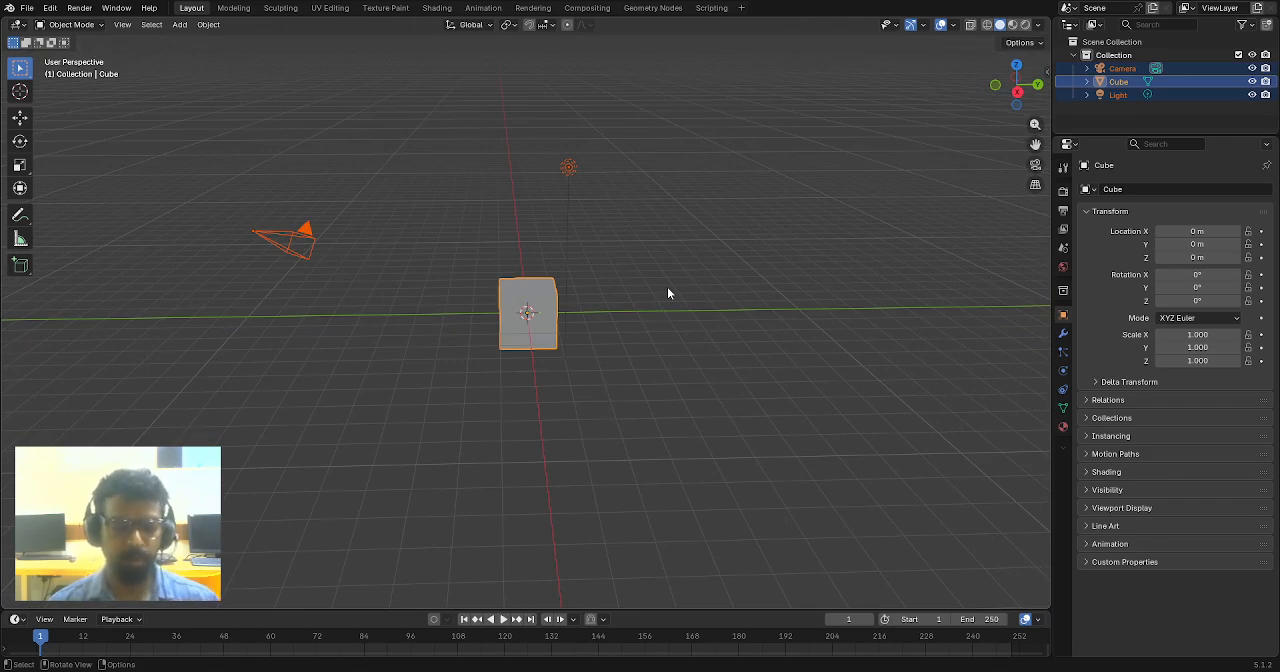
key("Delete")
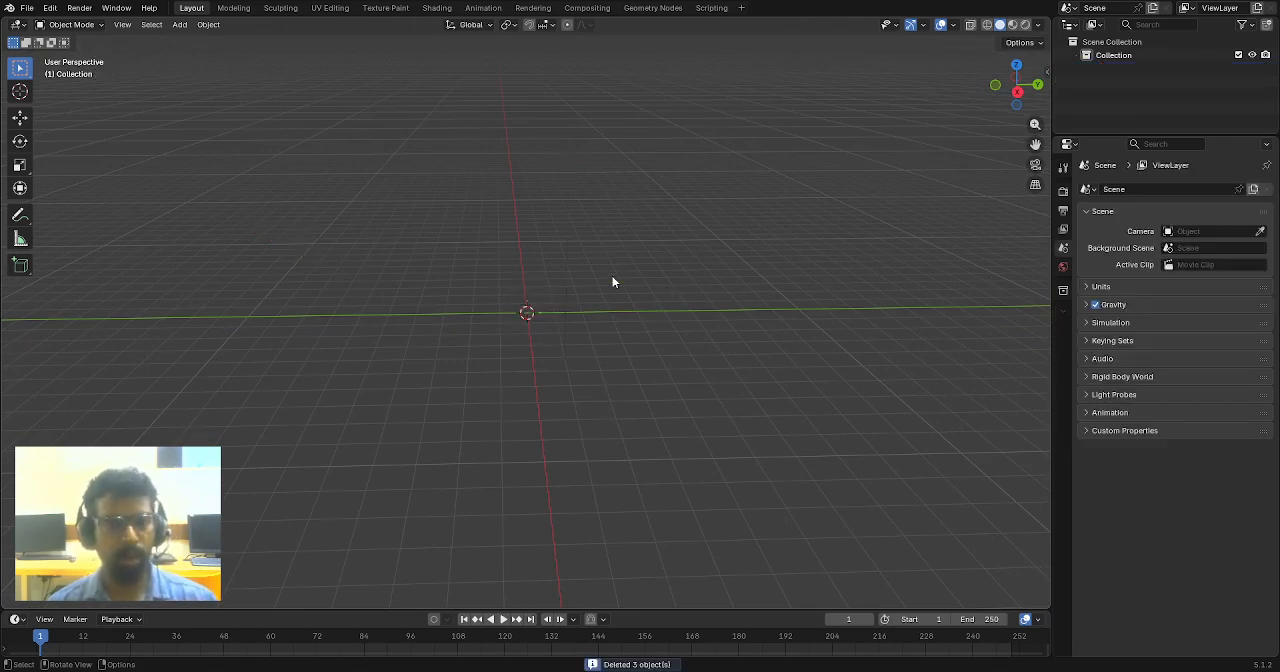
- Switch to the front orthographic view and add a plane mesh at the world origin
middle_click_drag(481, 254, 429, 249)
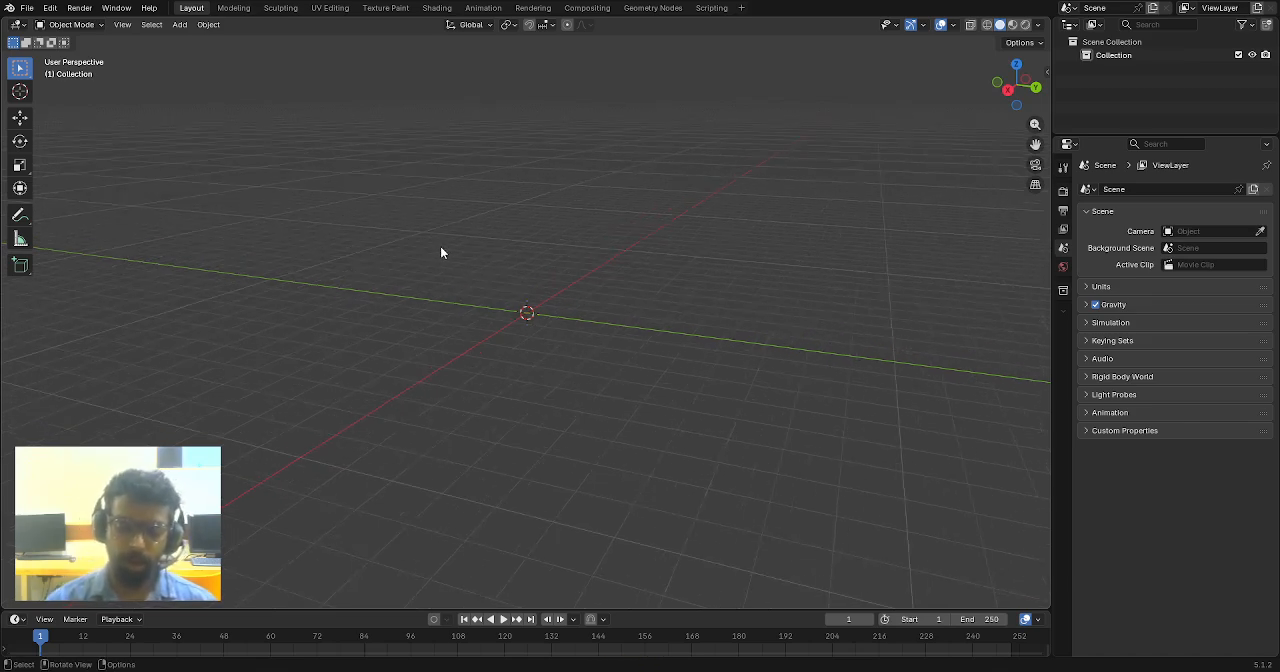
key("KP_1")
key("KP_3")
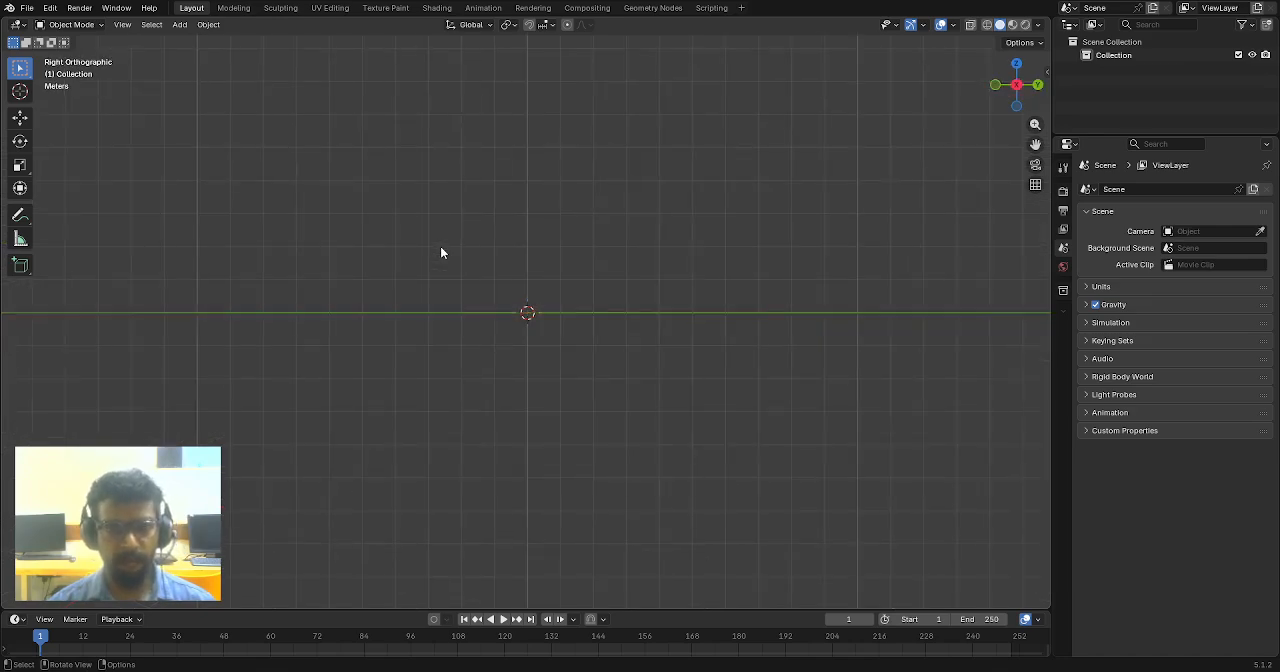
key("KP_7")
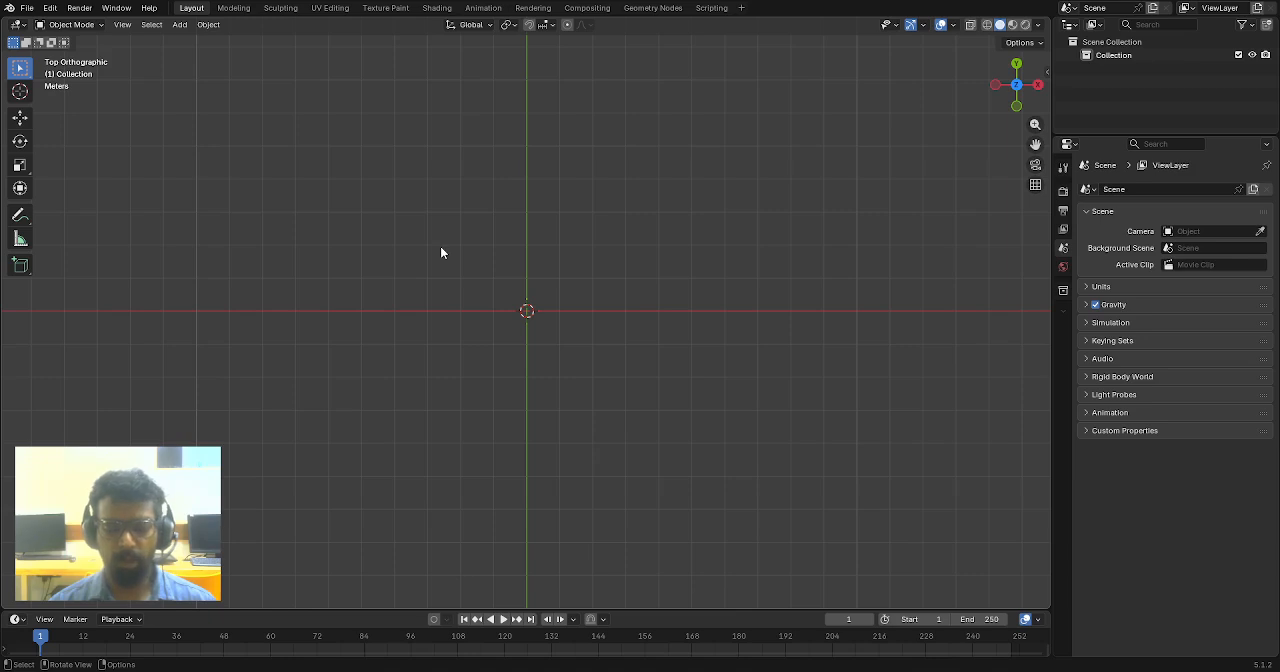
key("KP_1")
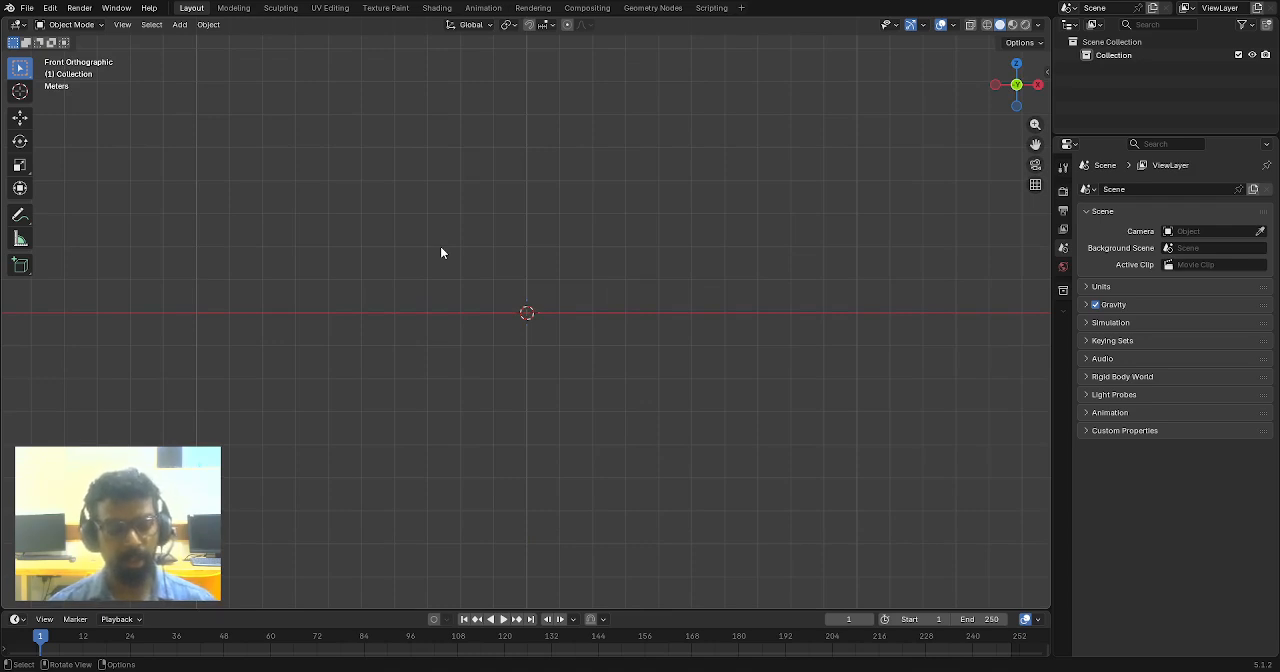
key("shift+a")
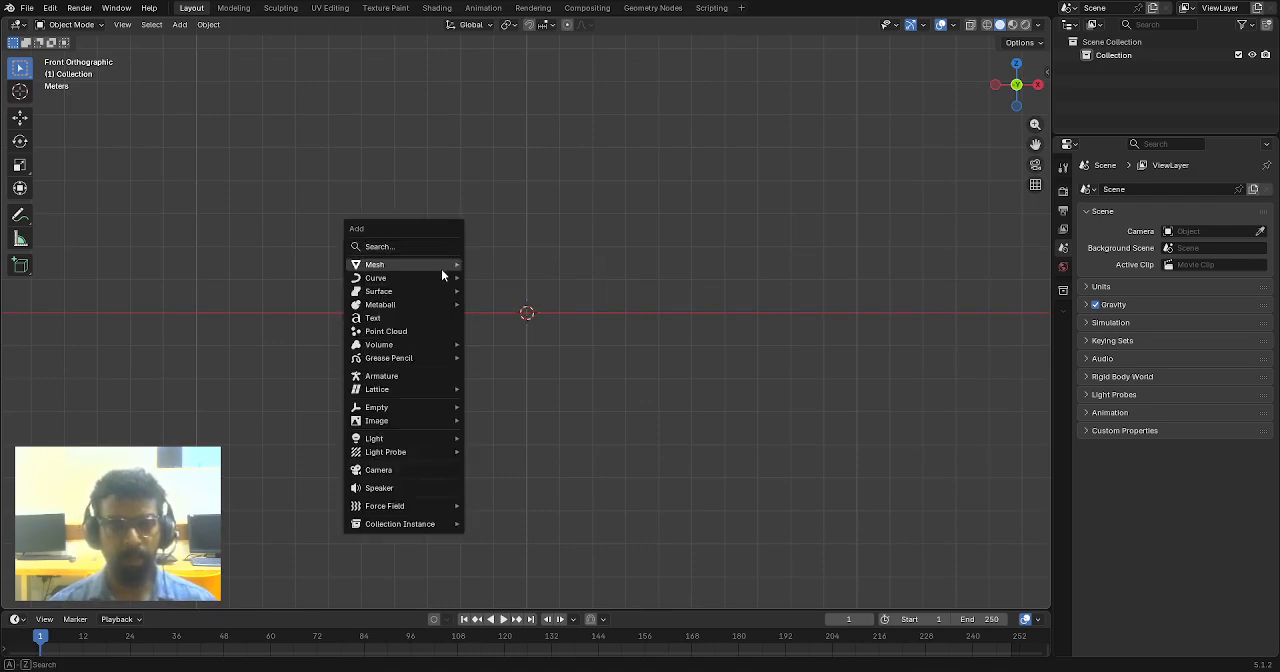
mouse_move(443, 264)
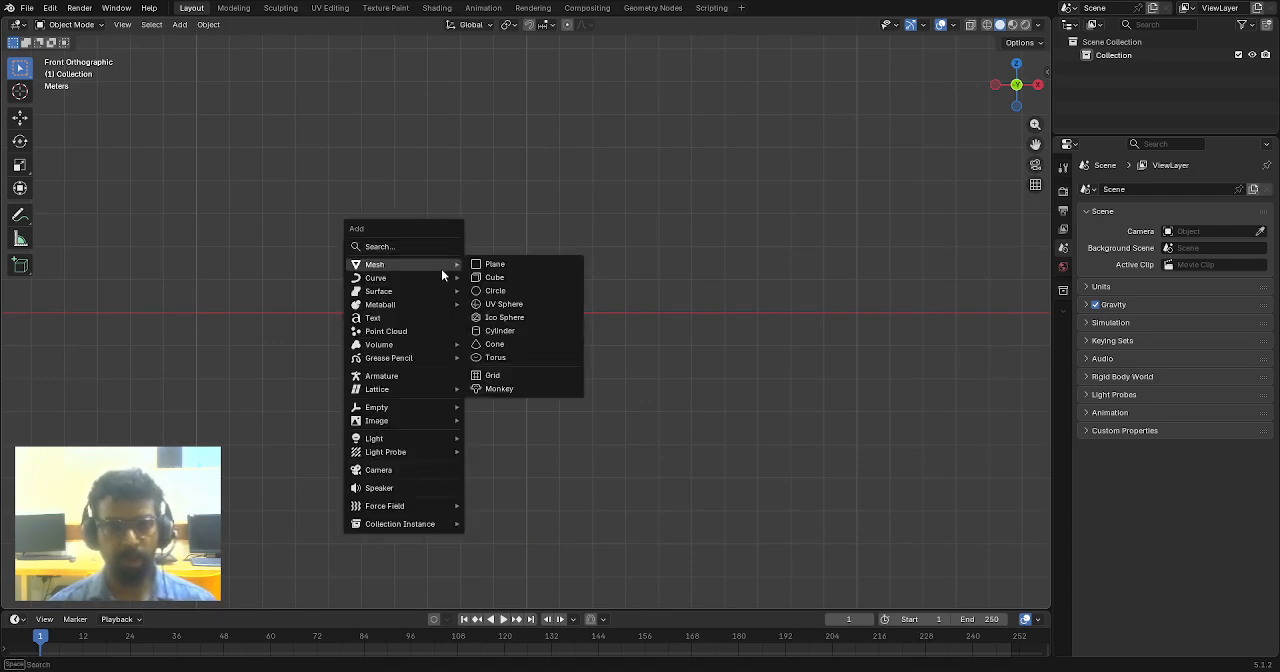
left_click(509, 264)
scroll(622, 290, "up", 7)
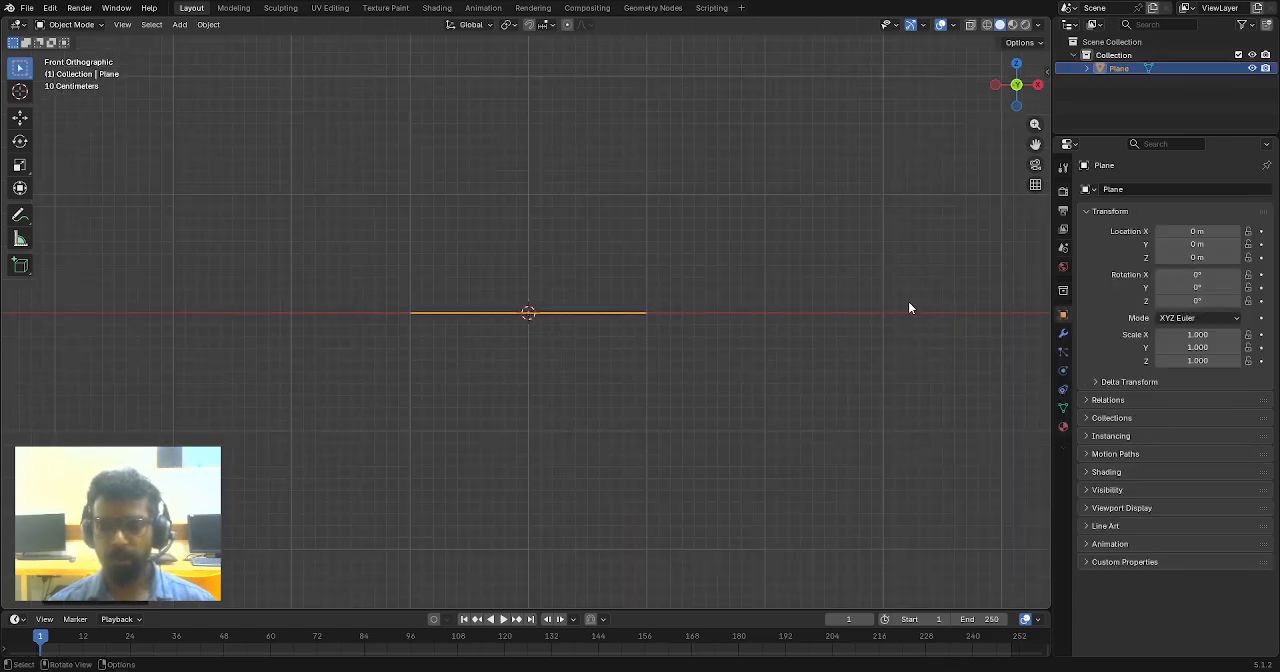
- Set the plane's X rotation to 90° so it stands upright facing the front view
key("KP_3")
key("KP_1")
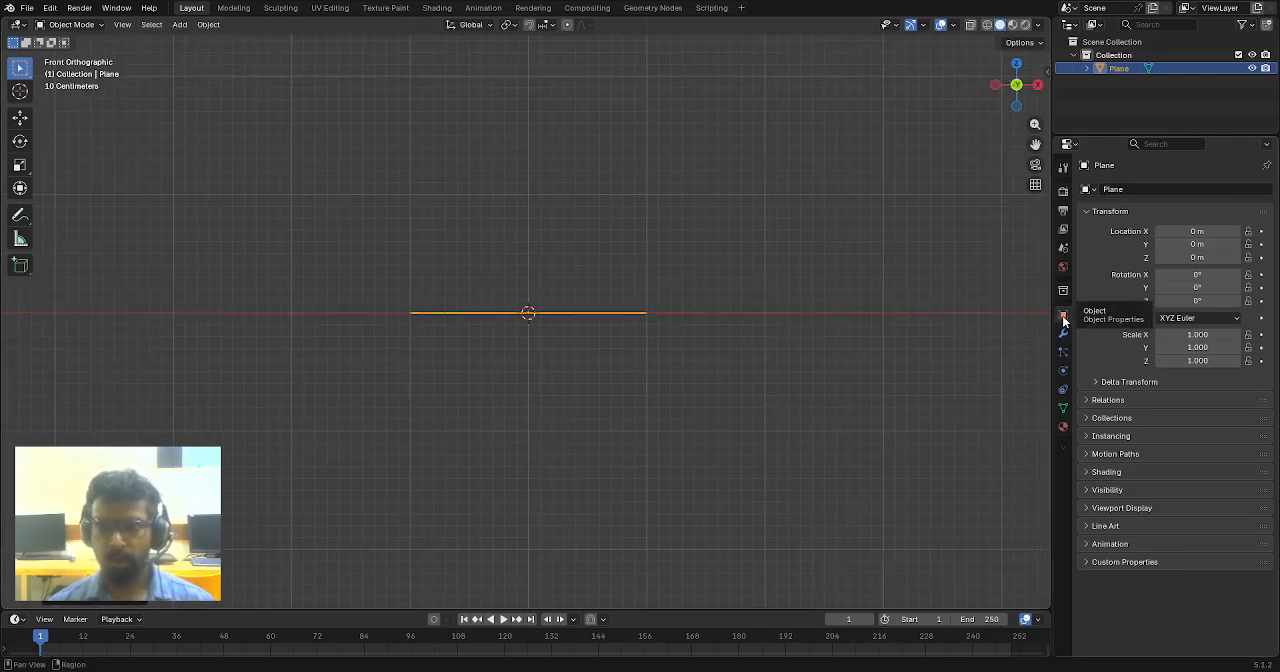
left_click(1208, 274)
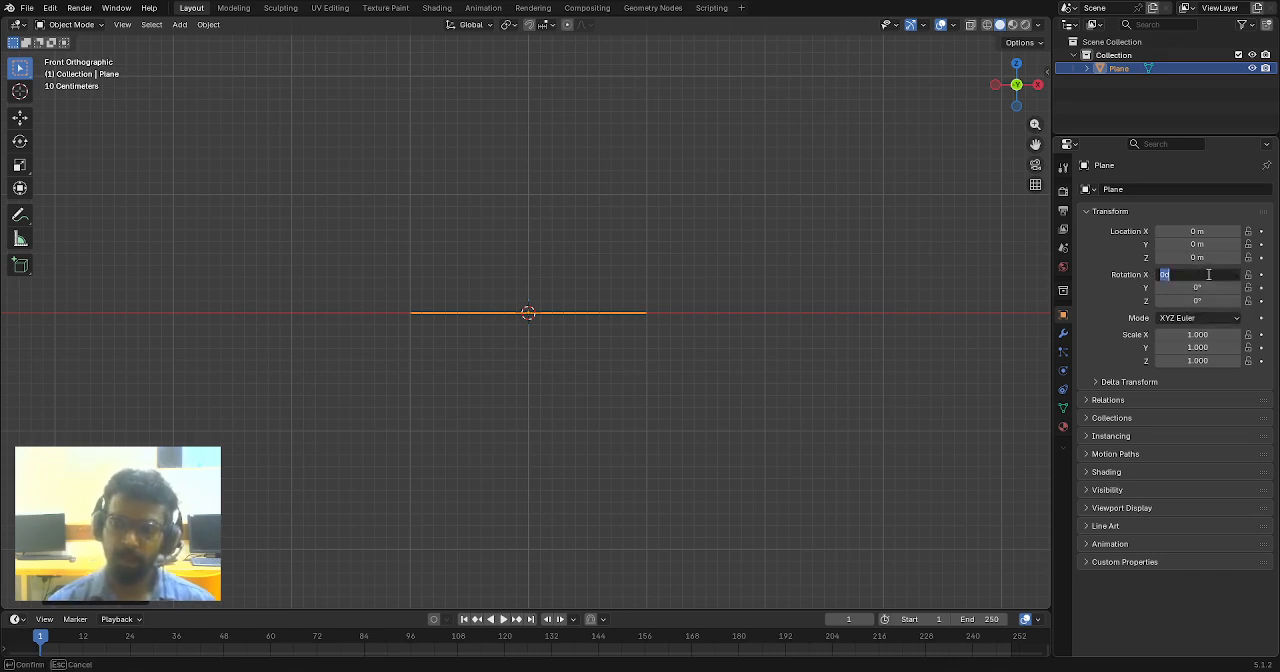
type("90")
key("Return")
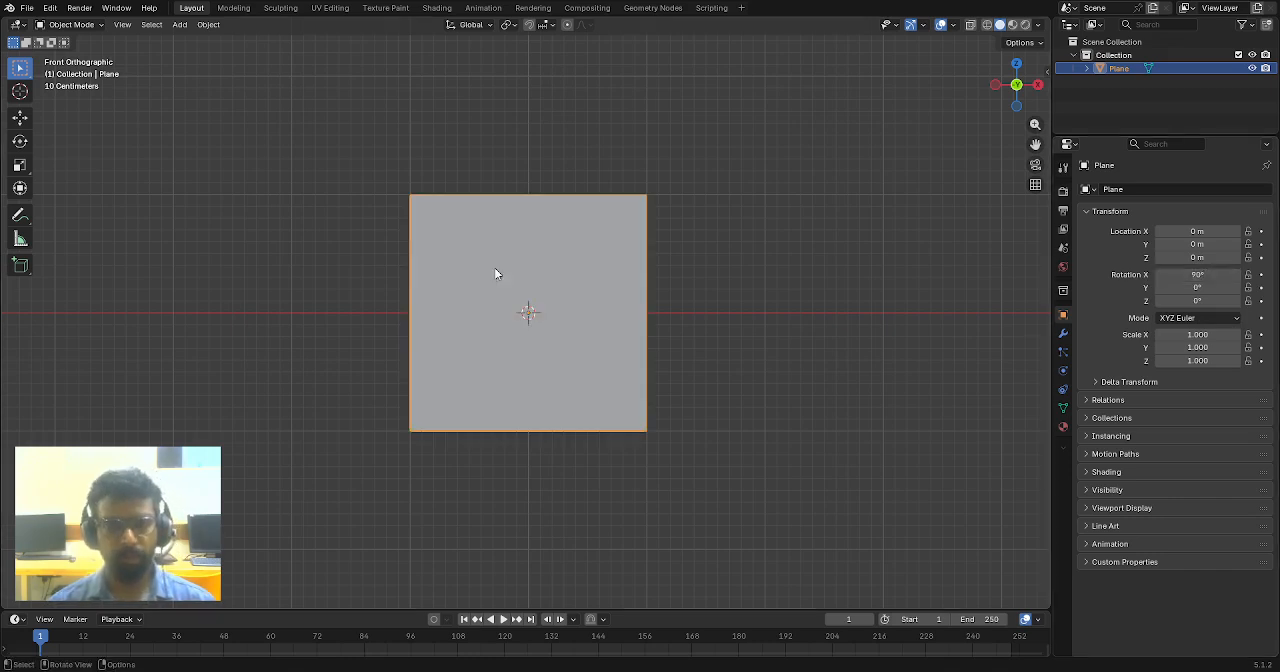
- Enter Edit Mode on the upright plane and select all of its vertices
scroll(558, 262, "up", 1)
scroll(686, 240, "up", 2)
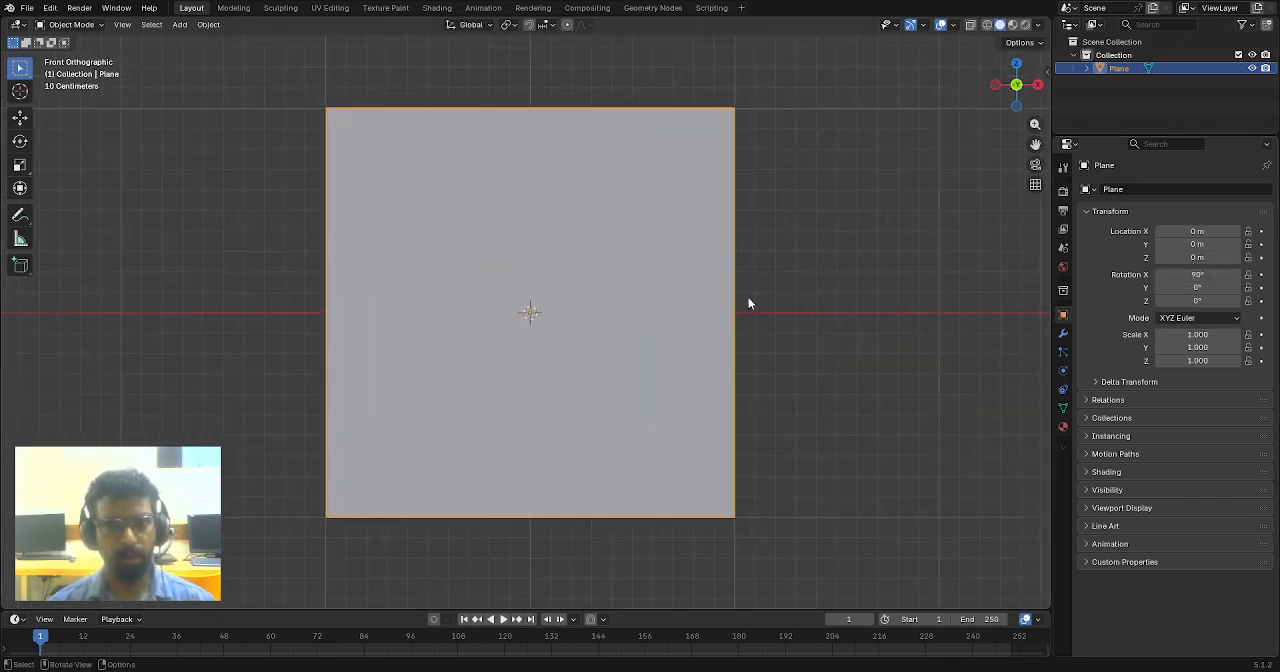
scroll(748, 297, "down", 2)
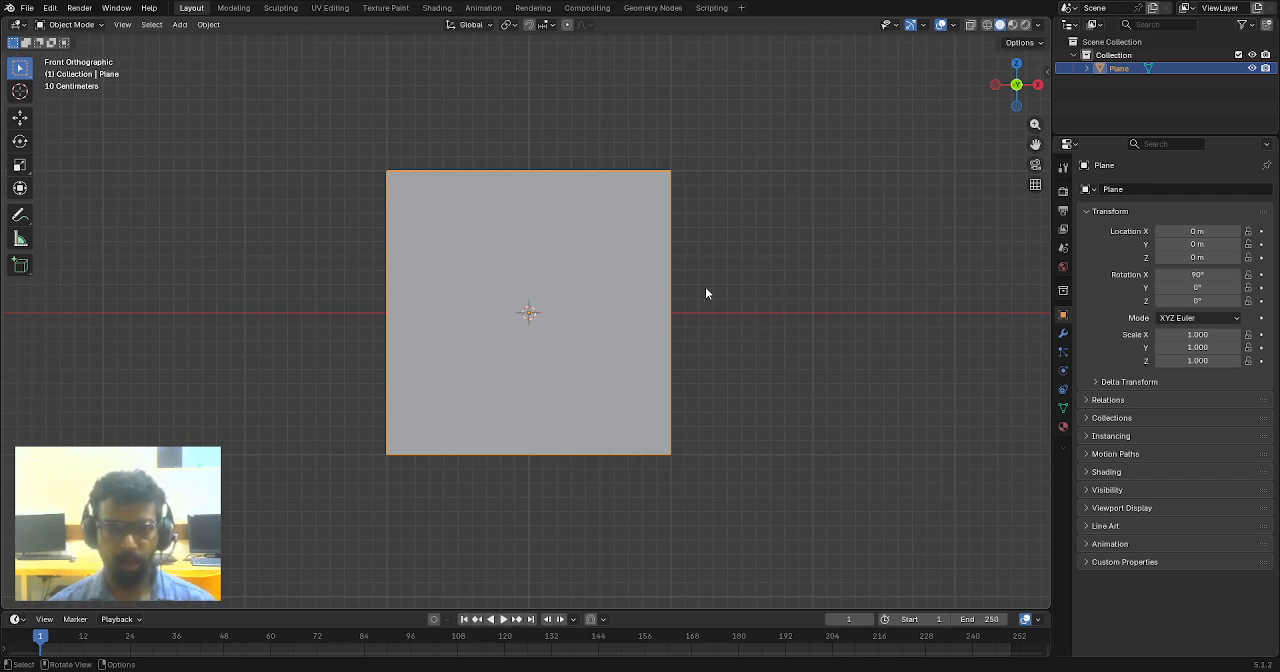
scroll(715, 280, "up", 1)
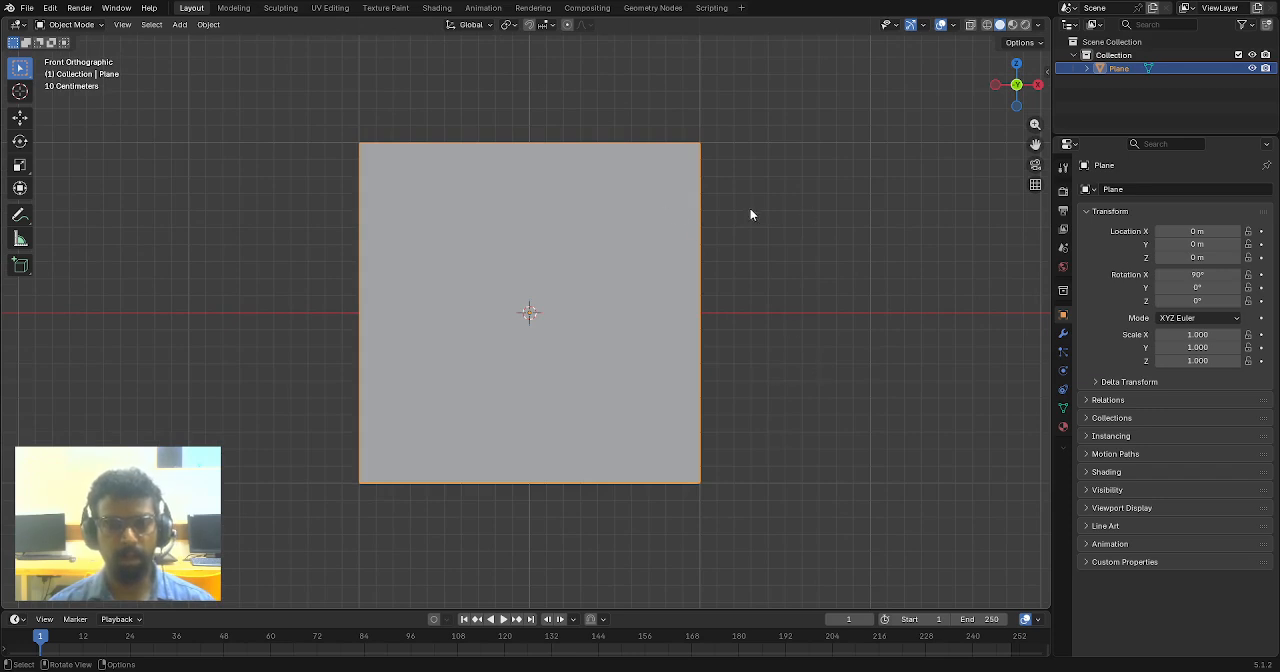
scroll(751, 216, "down", 2)
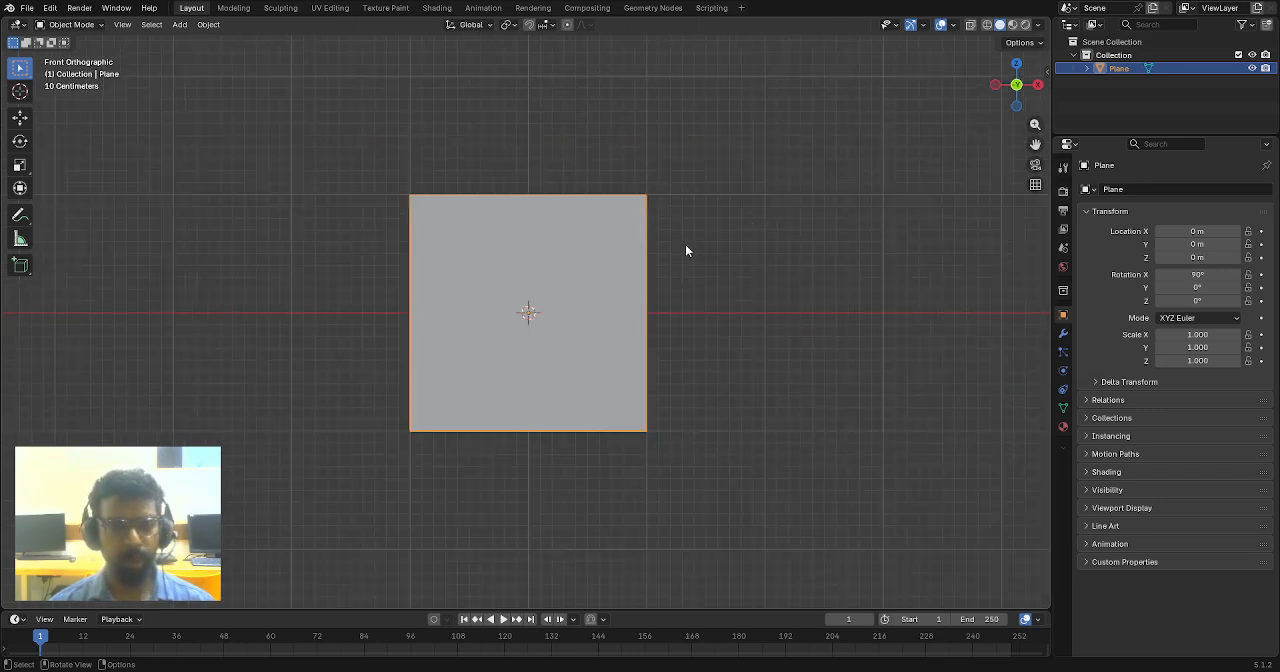
scroll(645, 257, "up", 1)
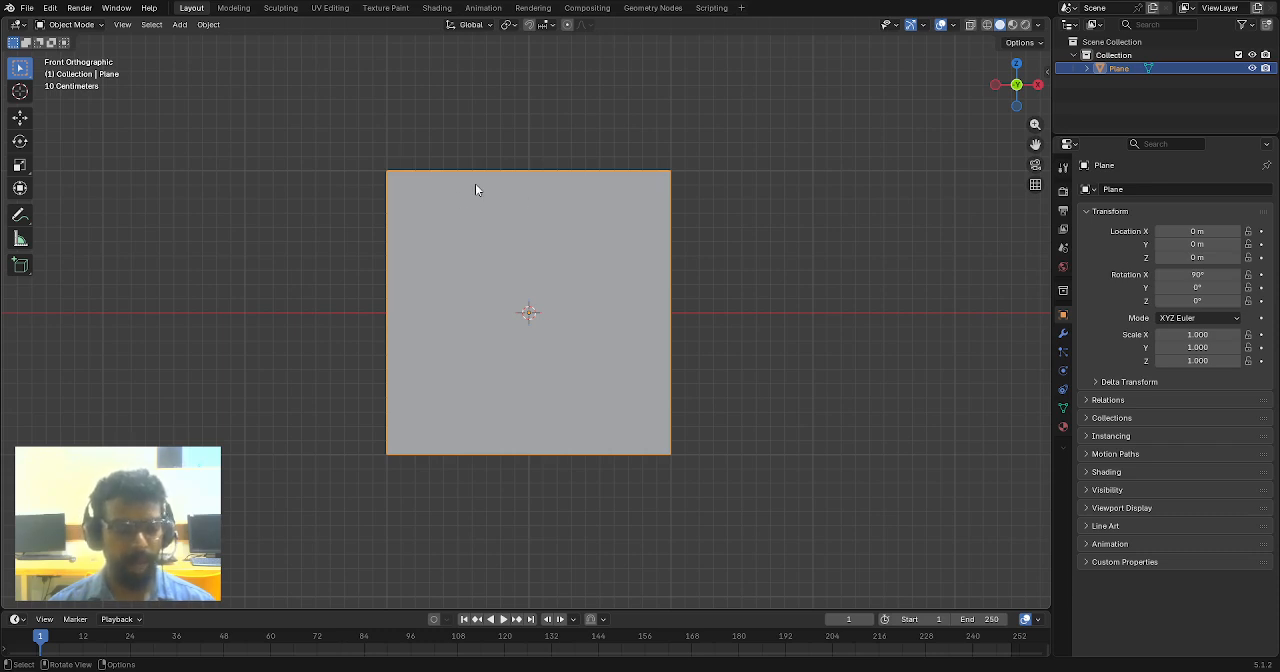
key("Tab")
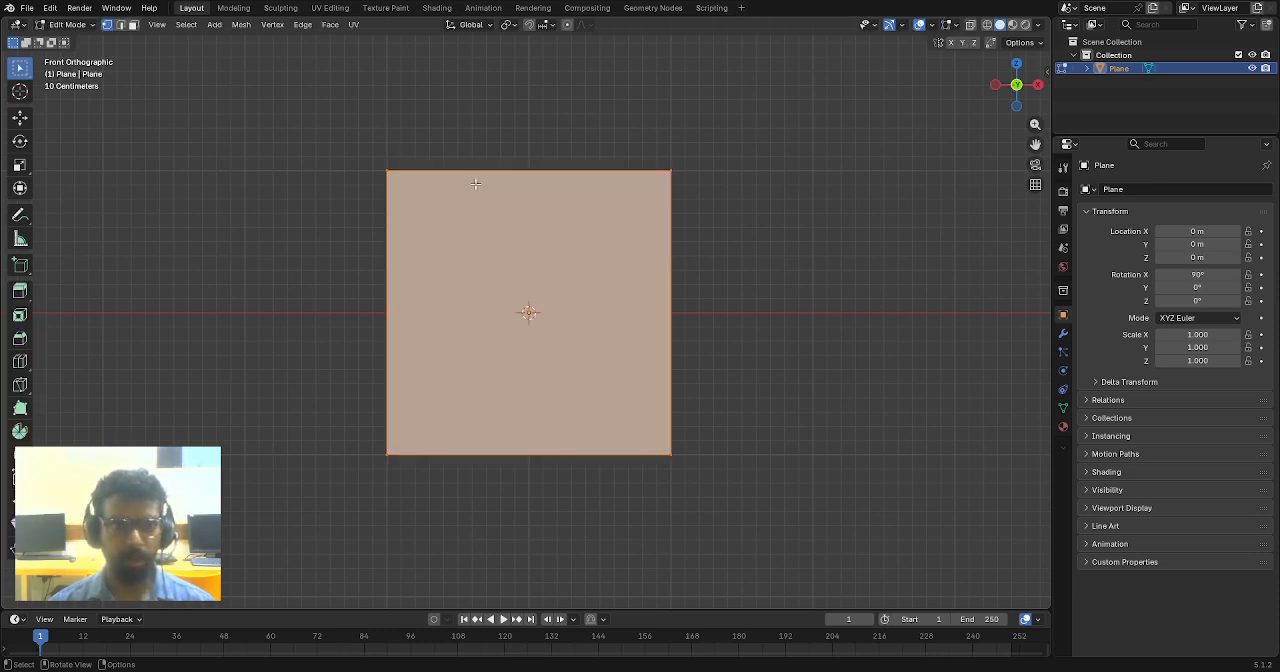
key("Tab")
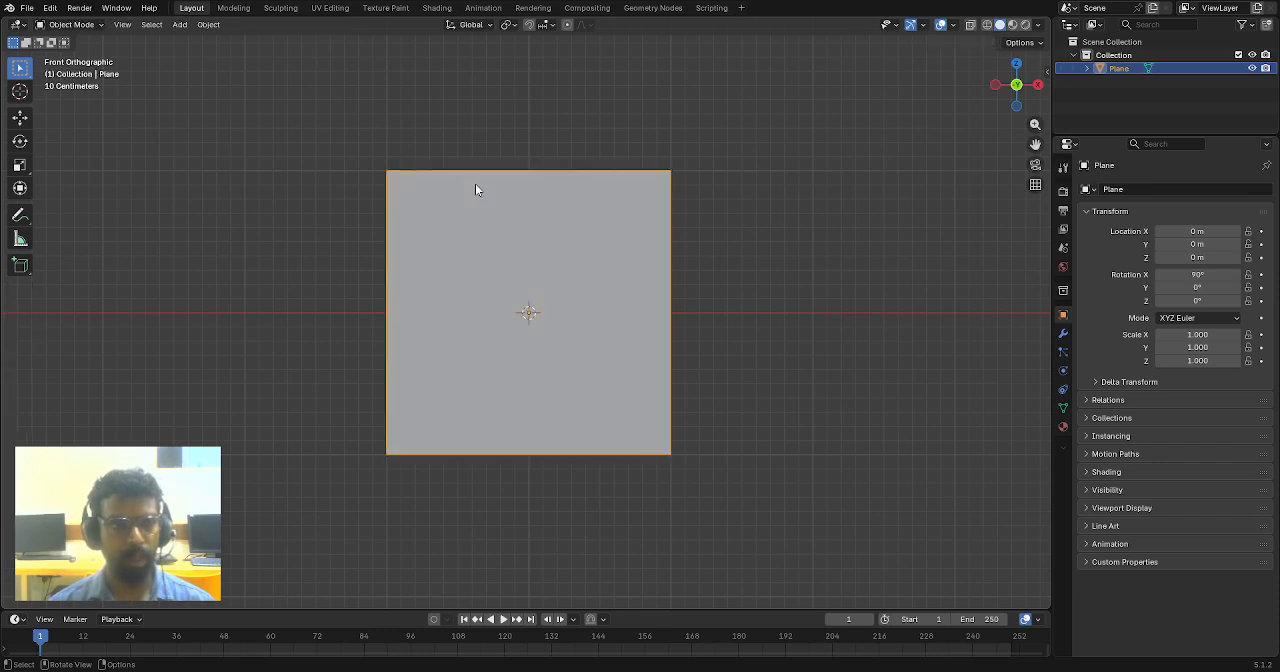
key("Tab")
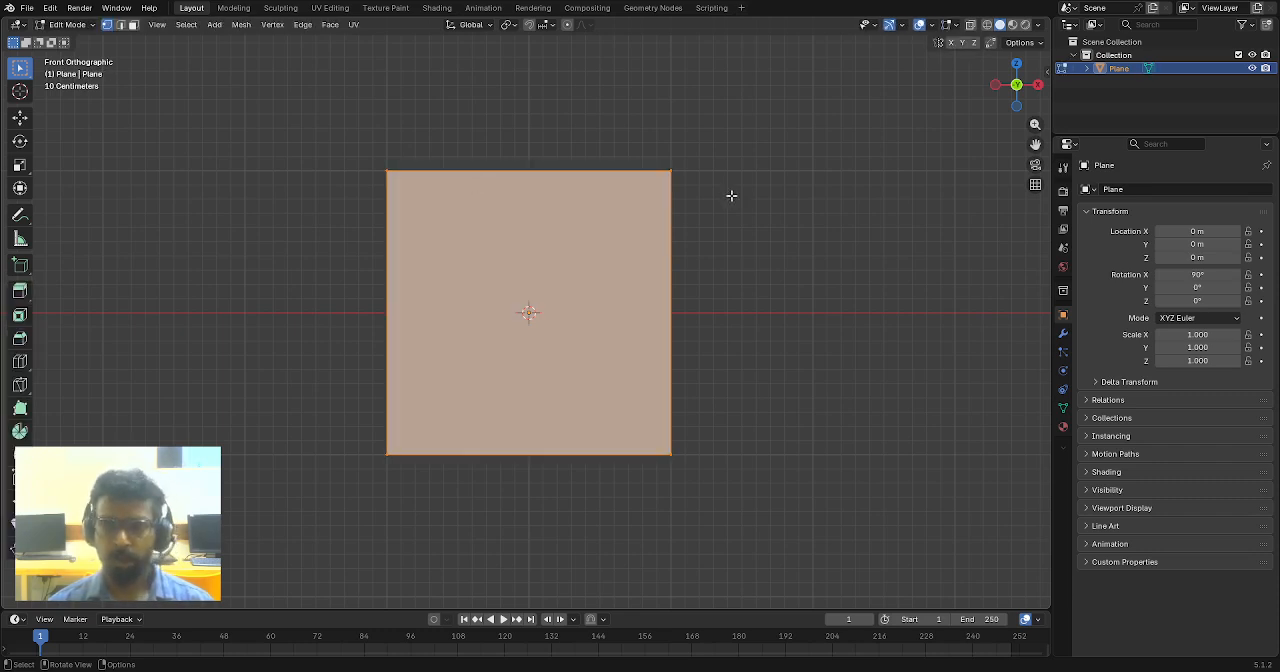
scroll(666, 283, "down", 2)
scroll(647, 283, "up", 2)
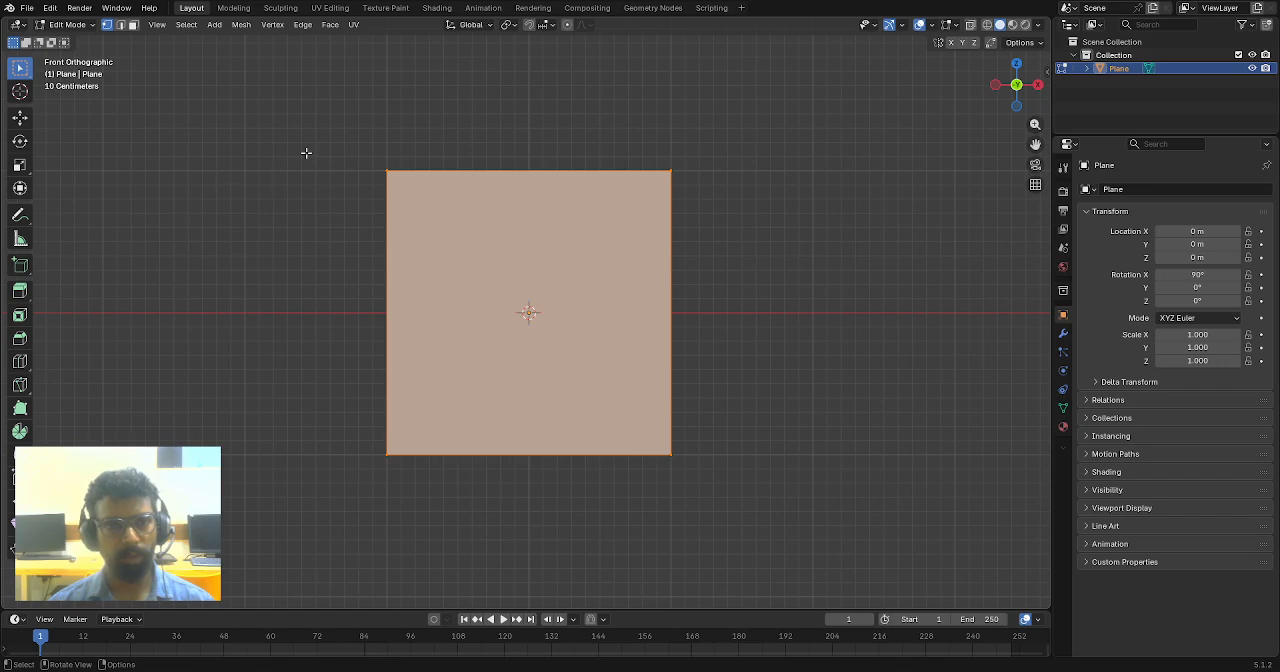
left_click_drag(307, 95, 742, 456)
- Scale the selected plane geometry along the global X axis to about 0.2, making a narrow upright strip
middle_click_drag(749, 283, 765, 324)
scroll(720, 315, "up", 1)
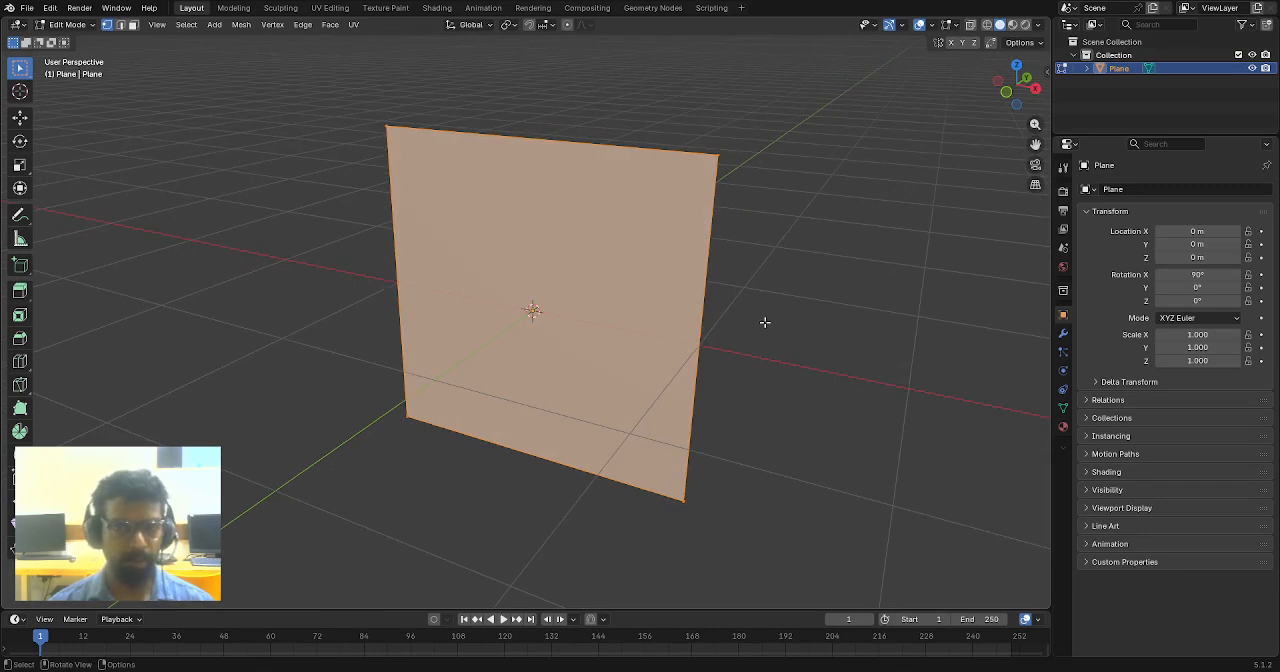
scroll(764, 322, "down", 1)
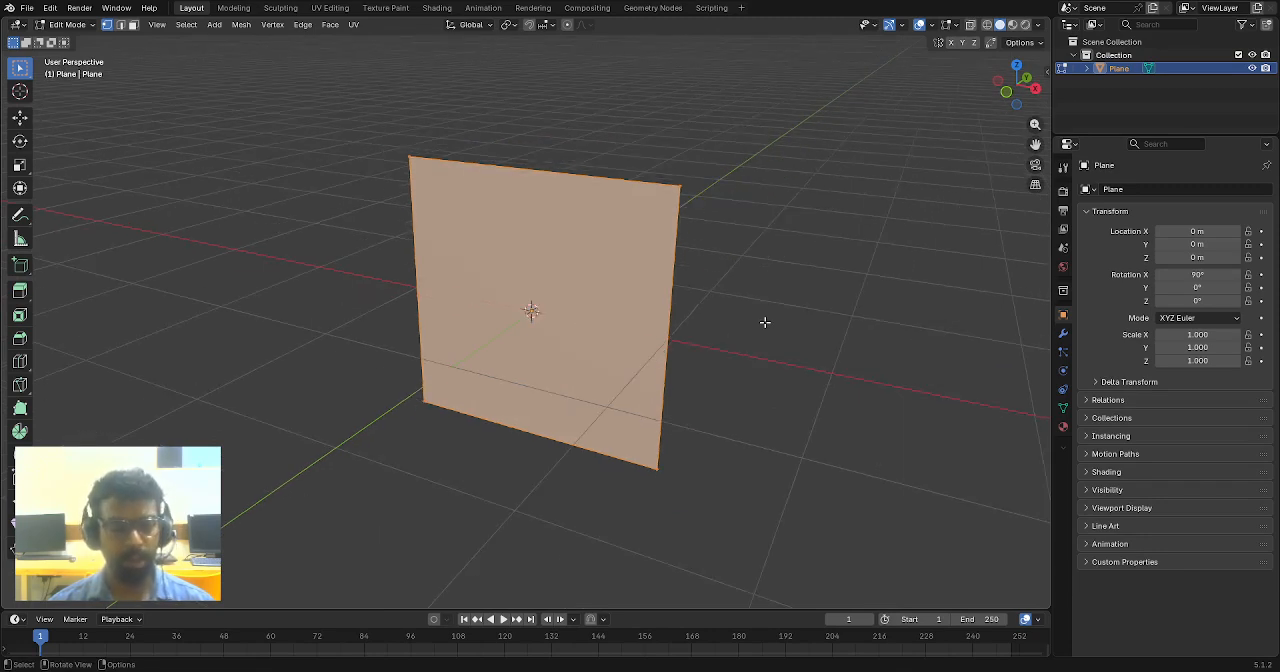
key("s")
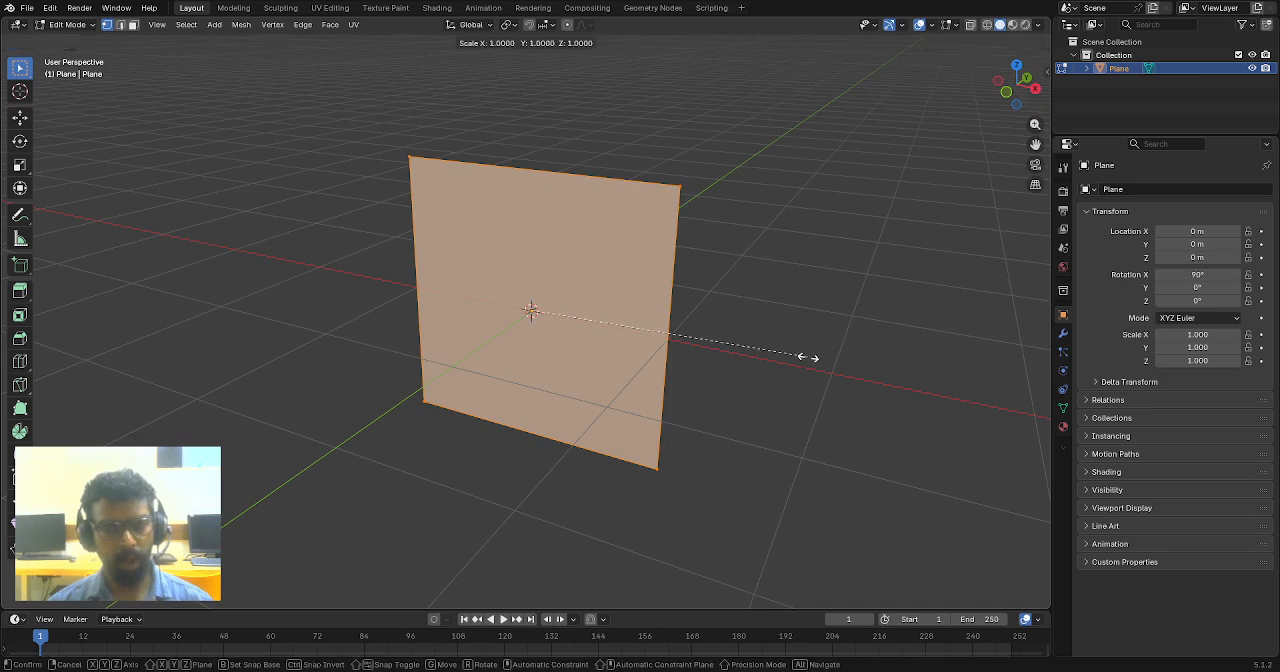
key("x")
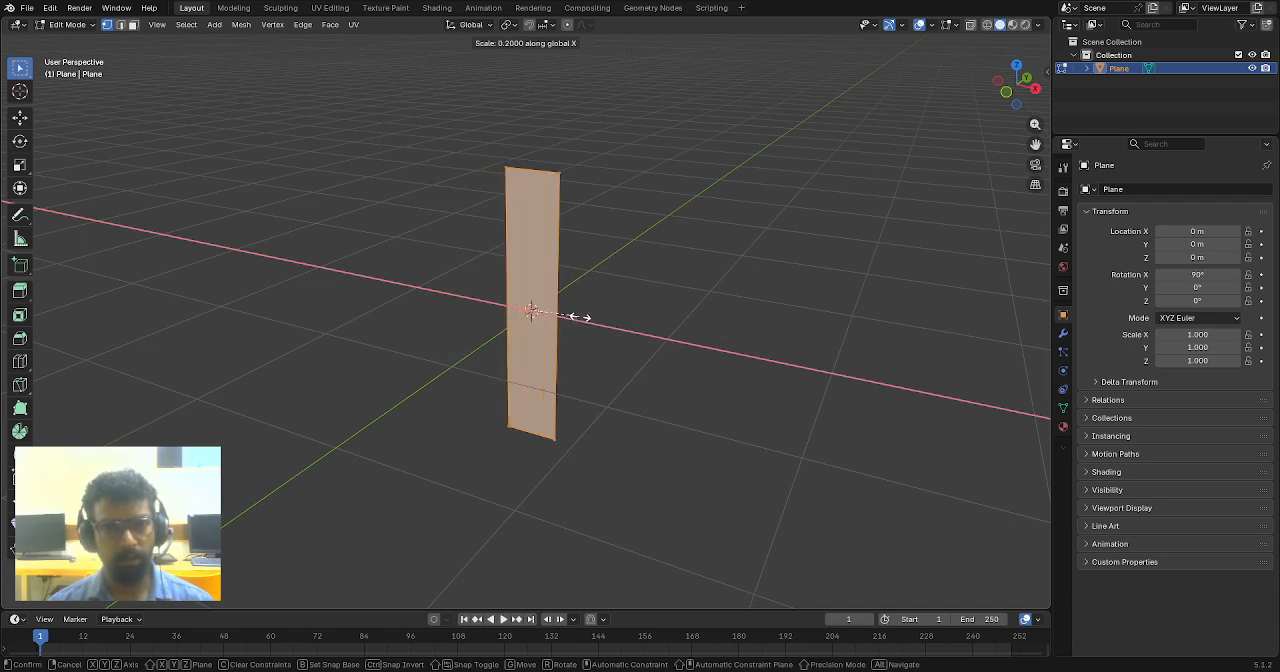
left_click(580, 317)
- Select the whole narrow strip and extrude it about 1.08 m along the global Y axis into a box
middle_click_drag(634, 211, 658, 268)
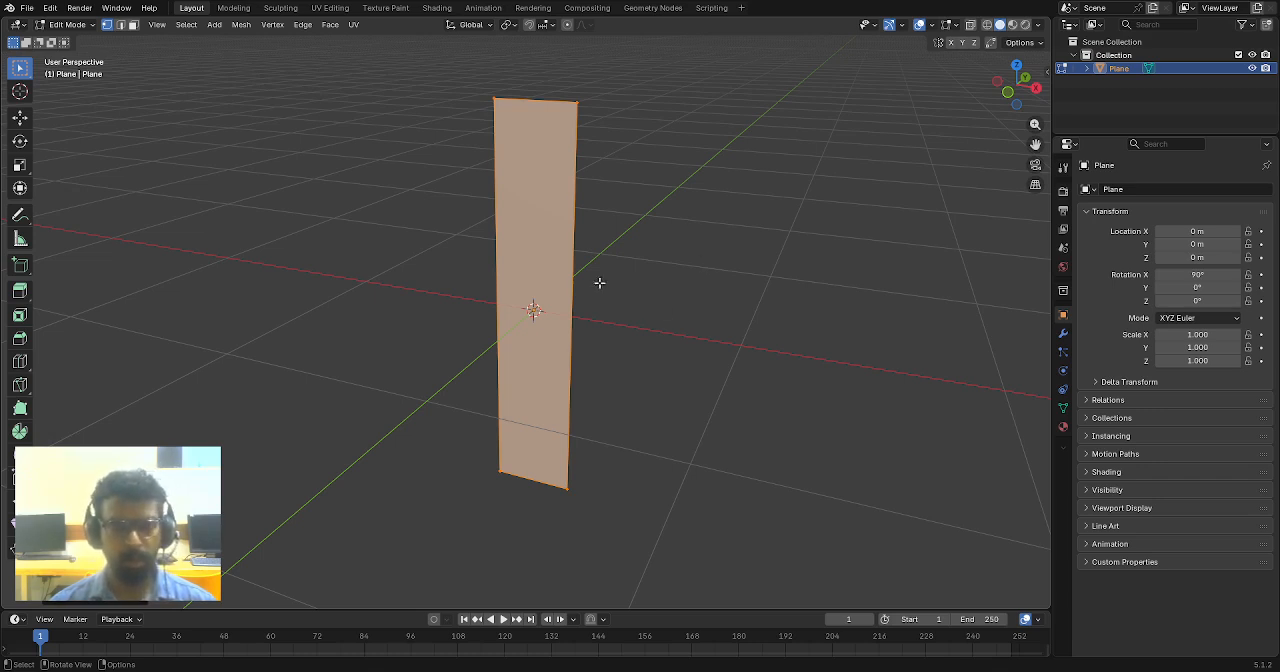
middle_click_drag(652, 271, 611, 283)
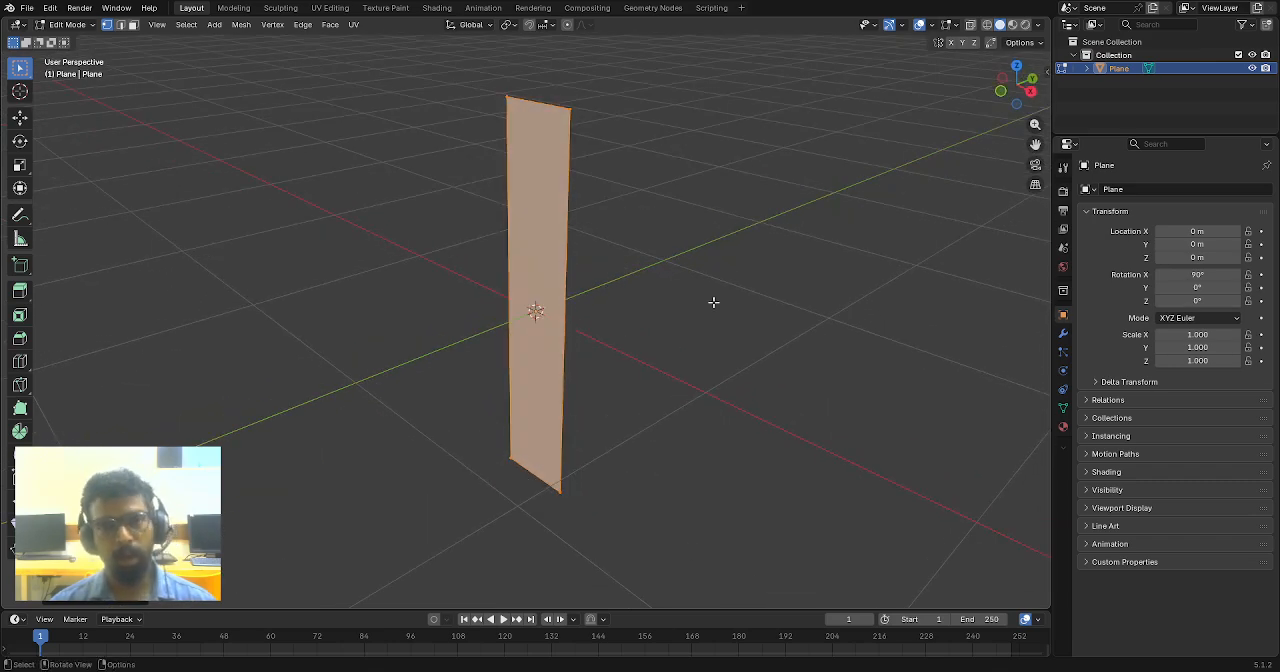
middle_click_drag(741, 281, 569, 309)
middle_click_drag(551, 369, 401, 212)
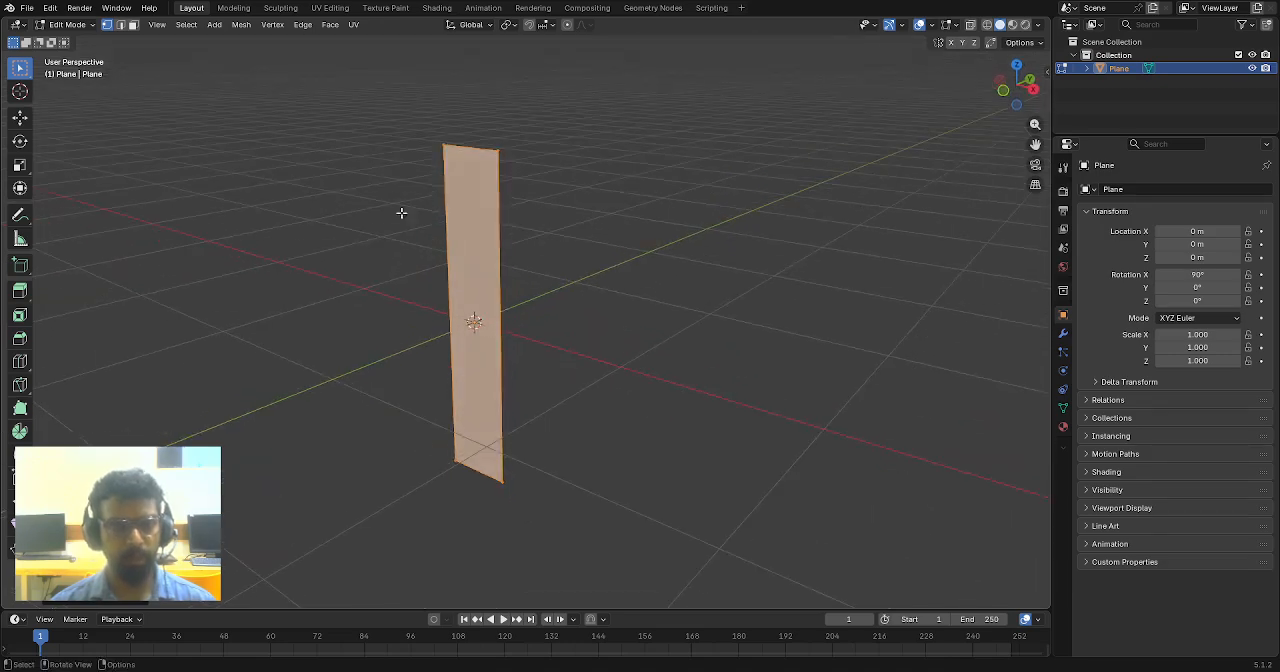
left_click(371, 117)
left_click_drag(371, 117, 623, 511)
middle_click_drag(519, 323, 583, 326)
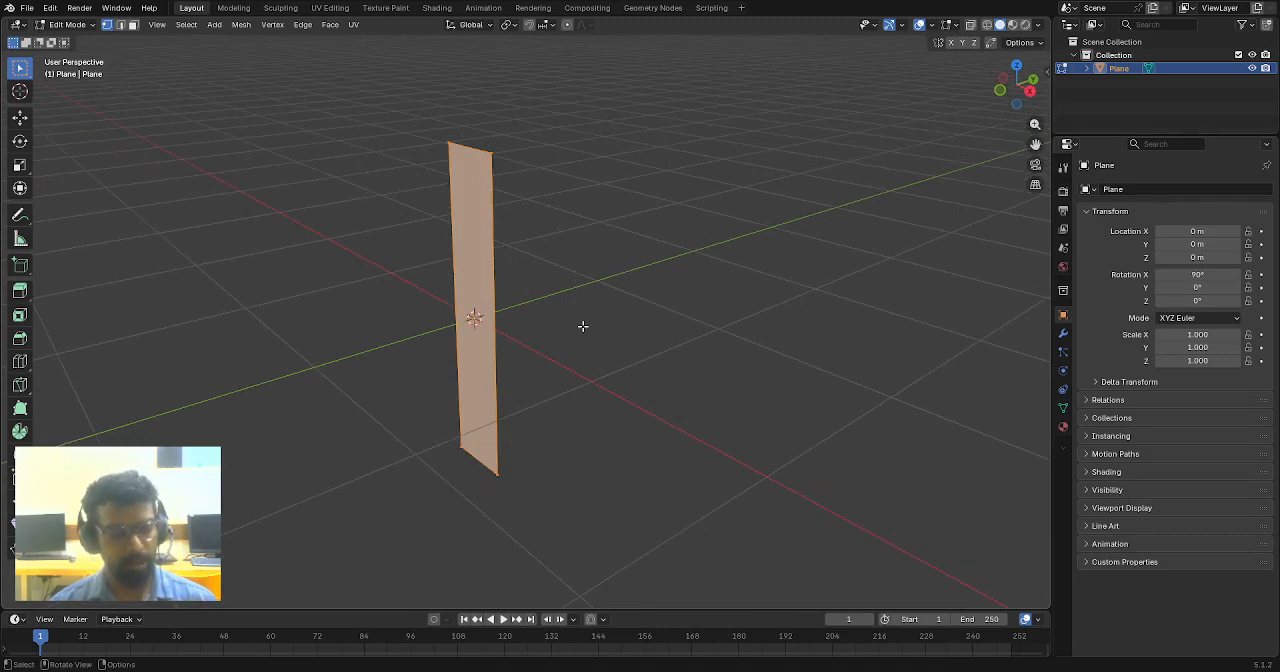
key("e")
key("y")
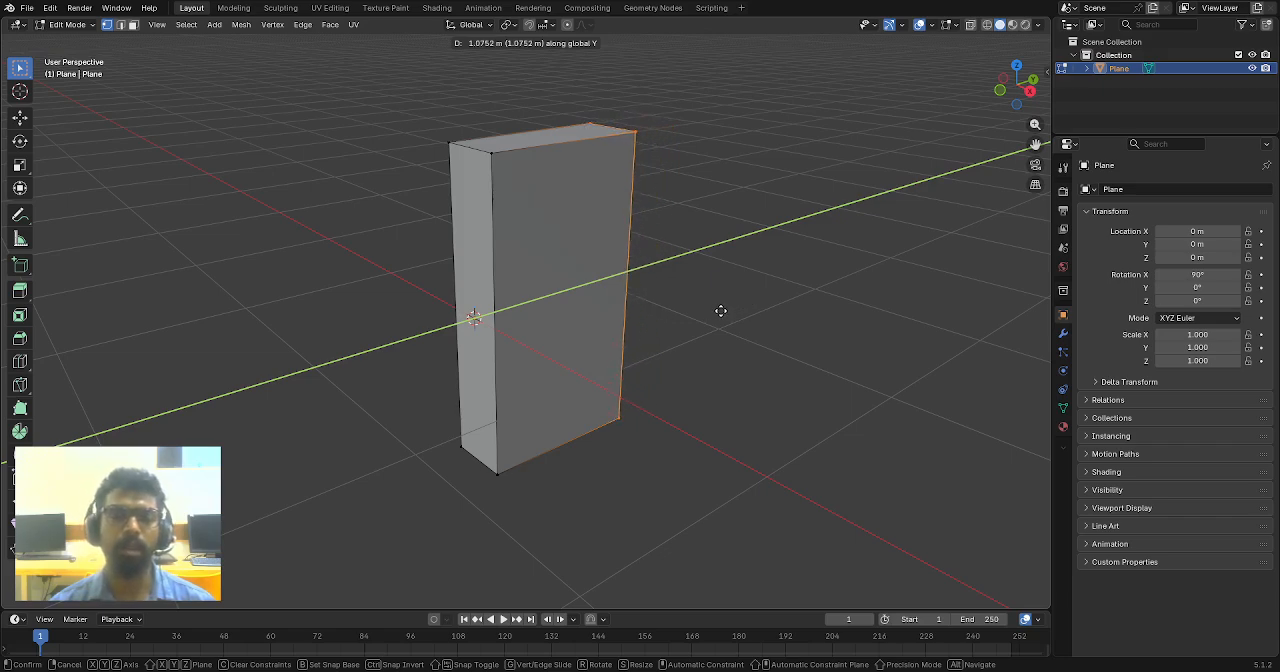
left_click(720, 311)
- Activate the Move tool to show its gizmo on the box's selected extruded face
middle_click_drag(706, 351, 657, 300)
scroll(600, 280, "up", 1)
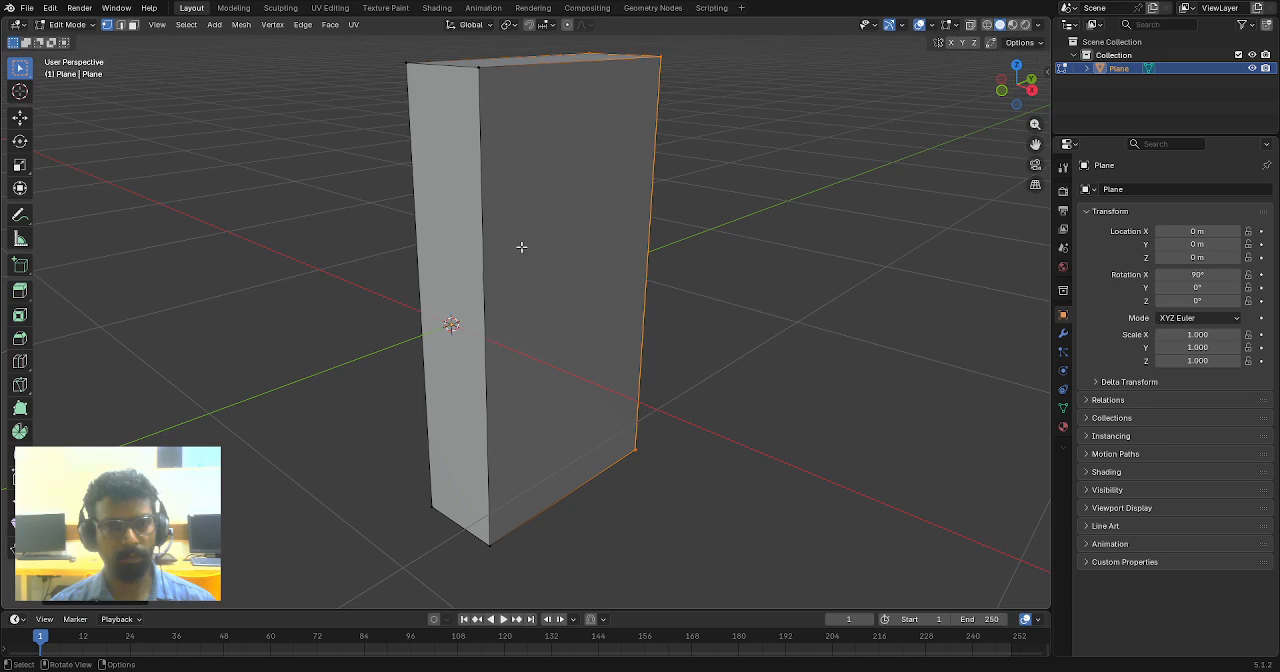
left_click(20, 118)
middle_click_drag(195, 128, 116, 264)
left_click(21, 362)
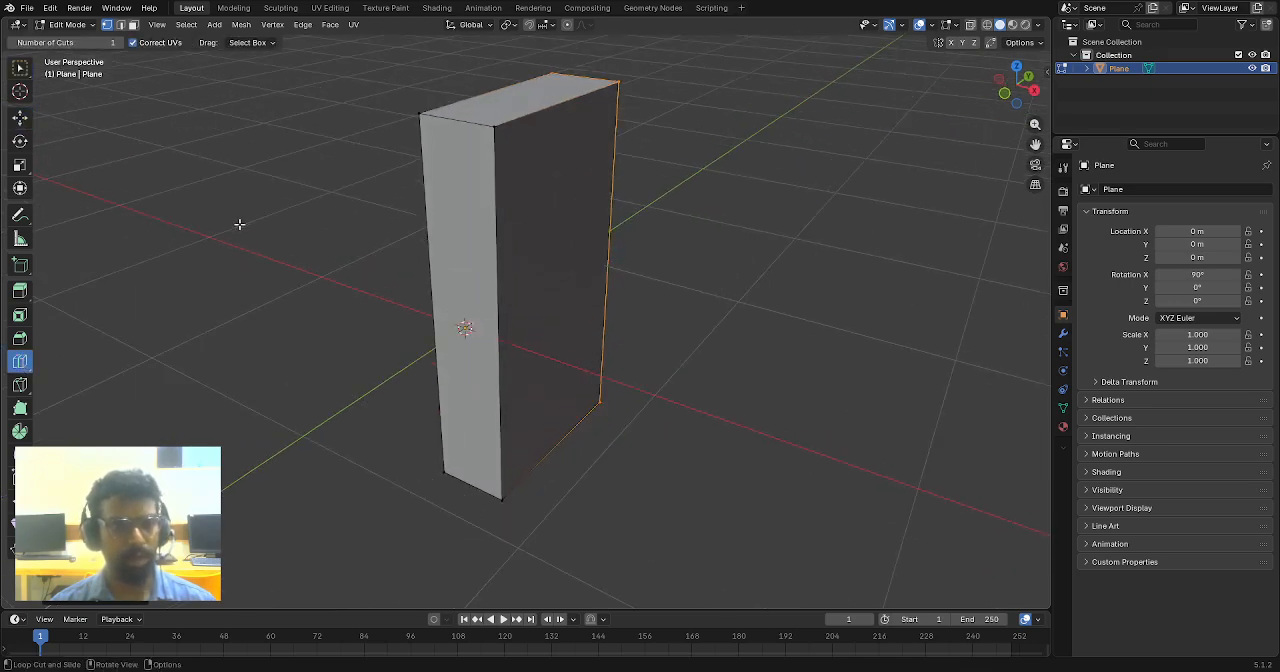
left_click(20, 118)
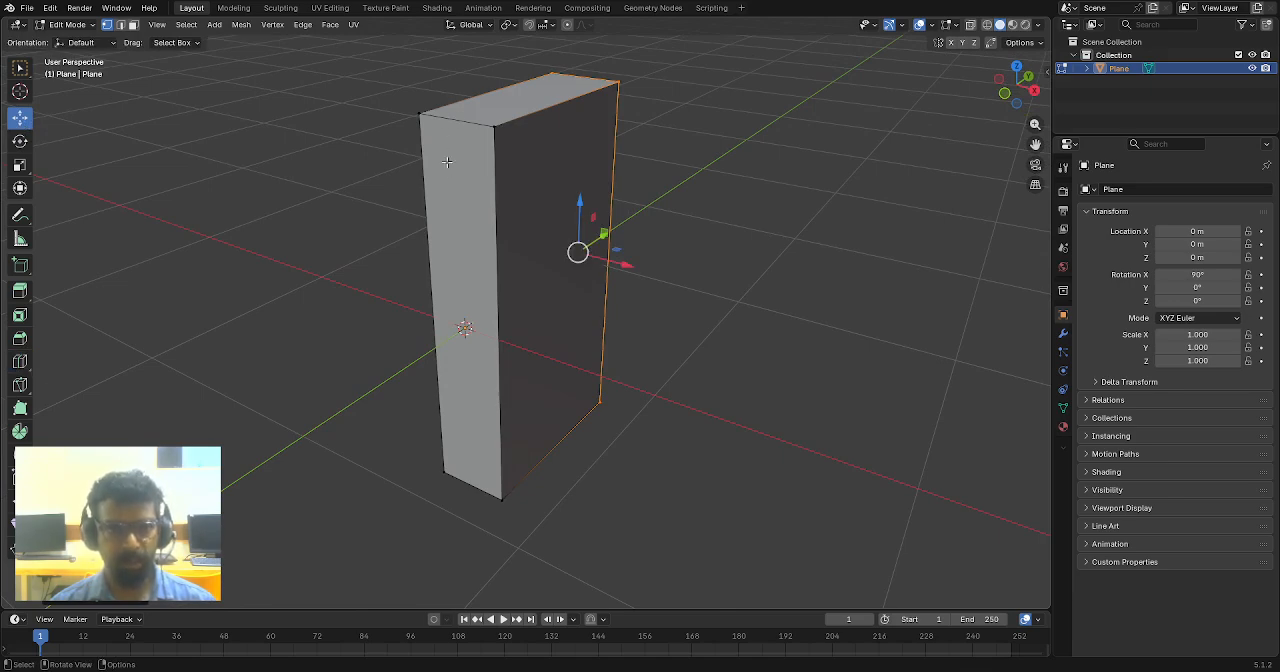
middle_click_drag(430, 226, 643, 254)
scroll(643, 254, "down", 2)
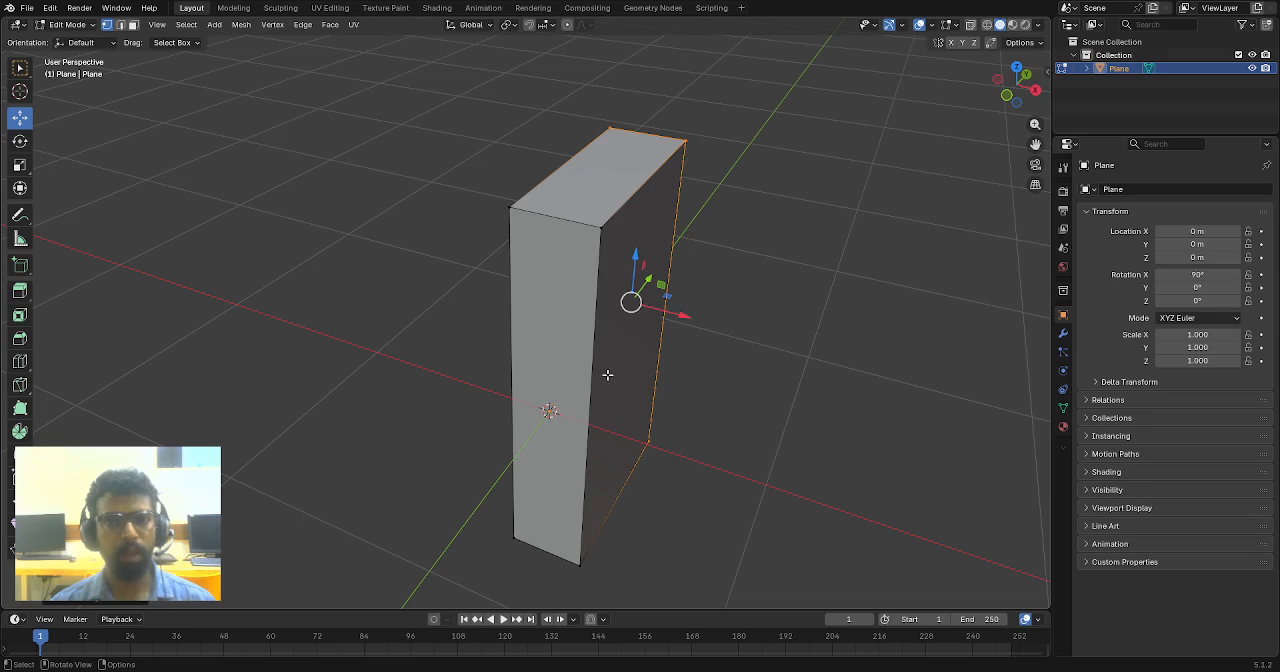
- Add five evenly spaced loop cuts across the box's narrow thickness, running around its length
middle_click_drag(608, 375, 600, 366)
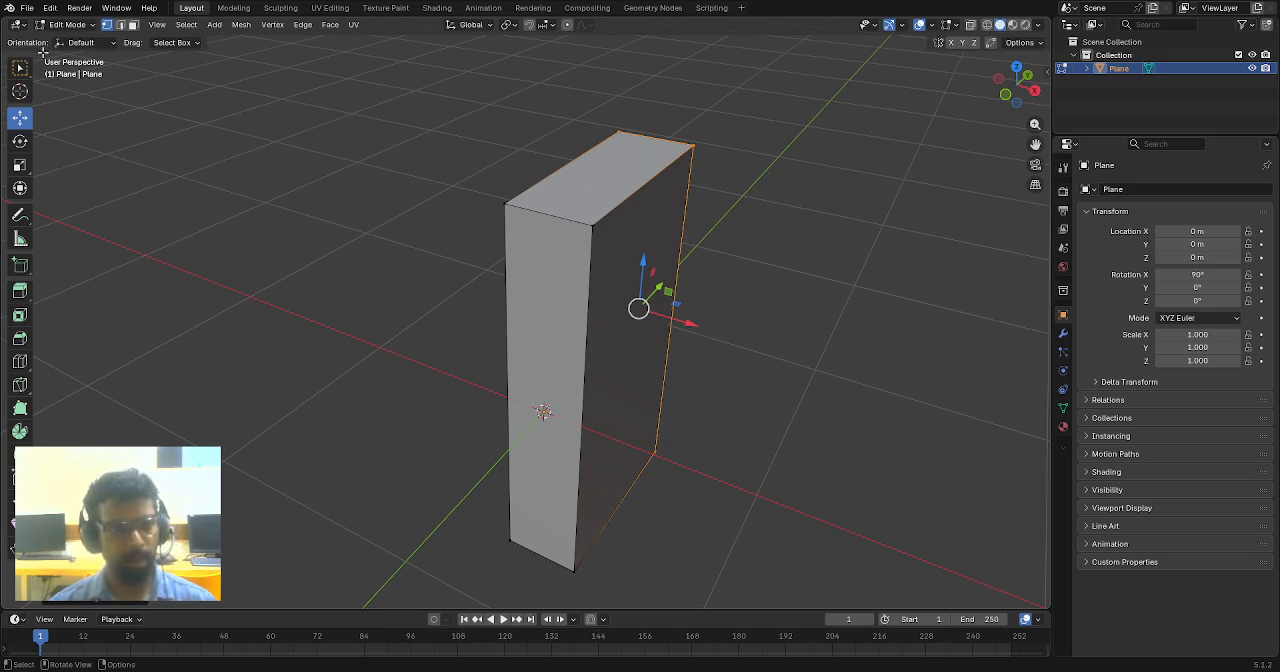
key("ctrl+r")
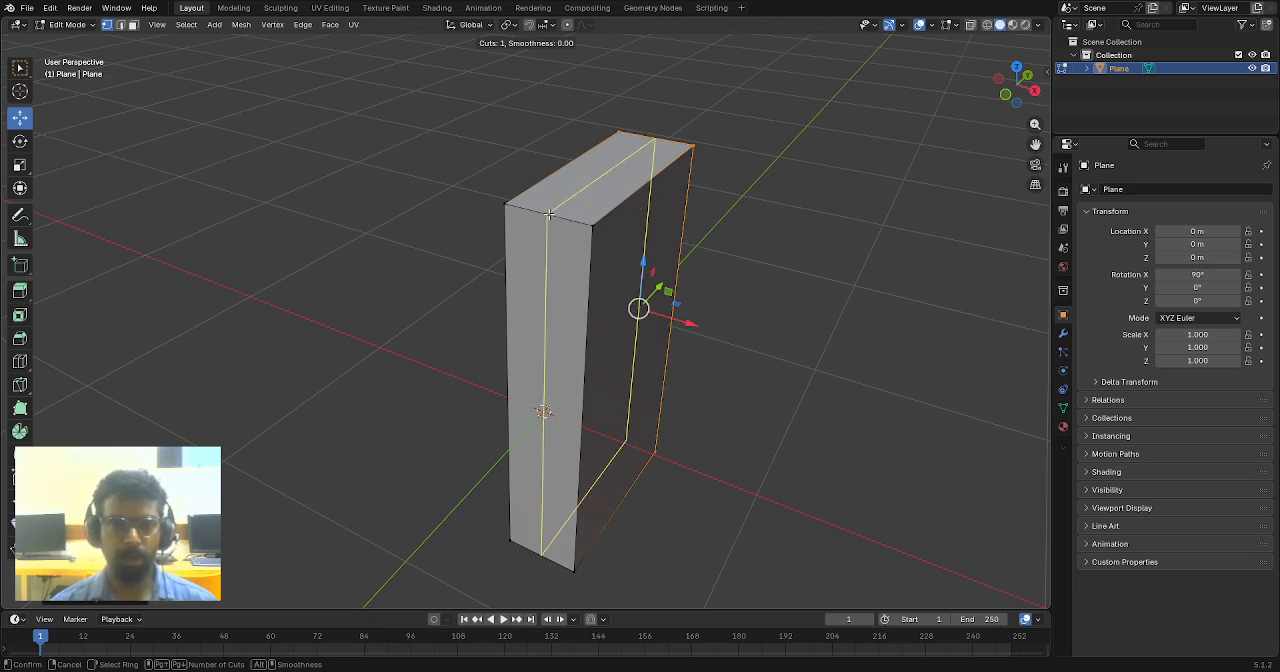
scroll(547, 214, "up", 3)
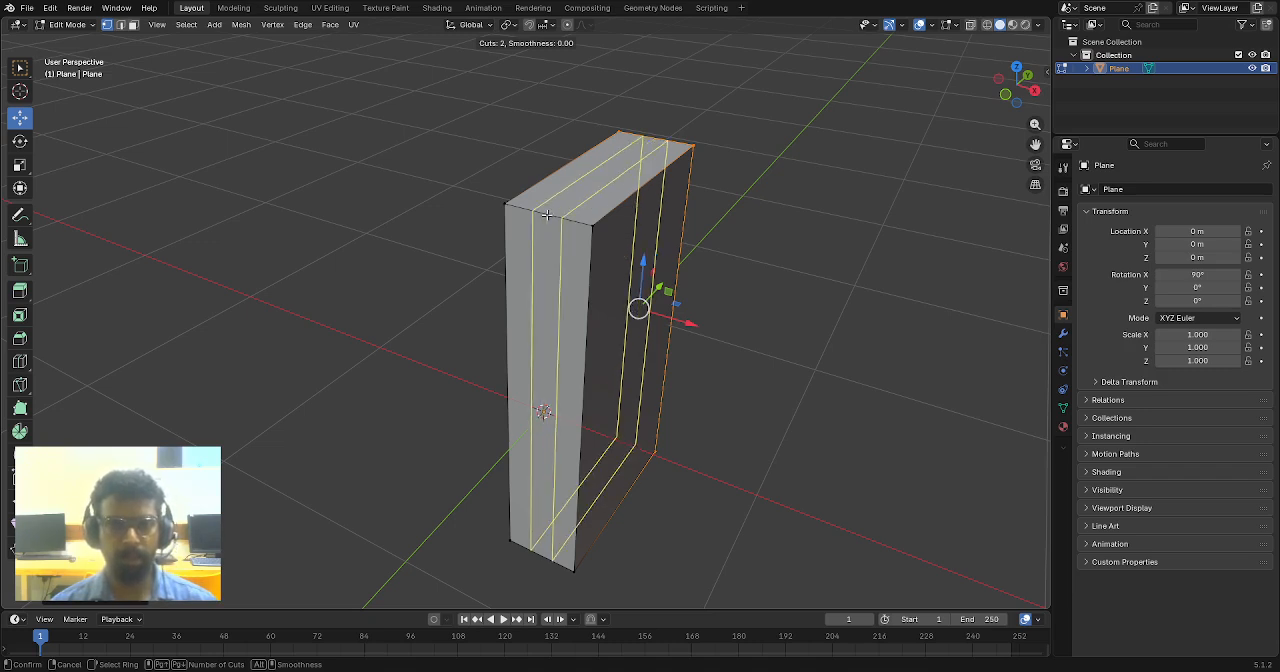
scroll(547, 214, "up", 1)
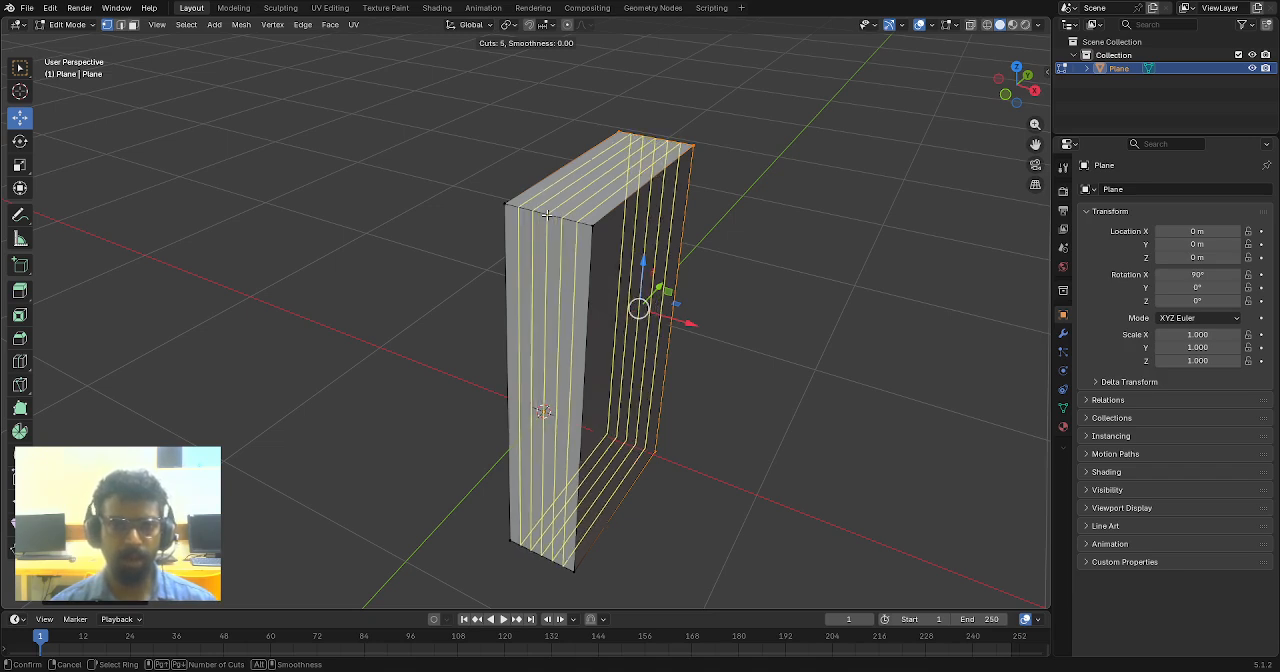
scroll(547, 214, "down", 1)
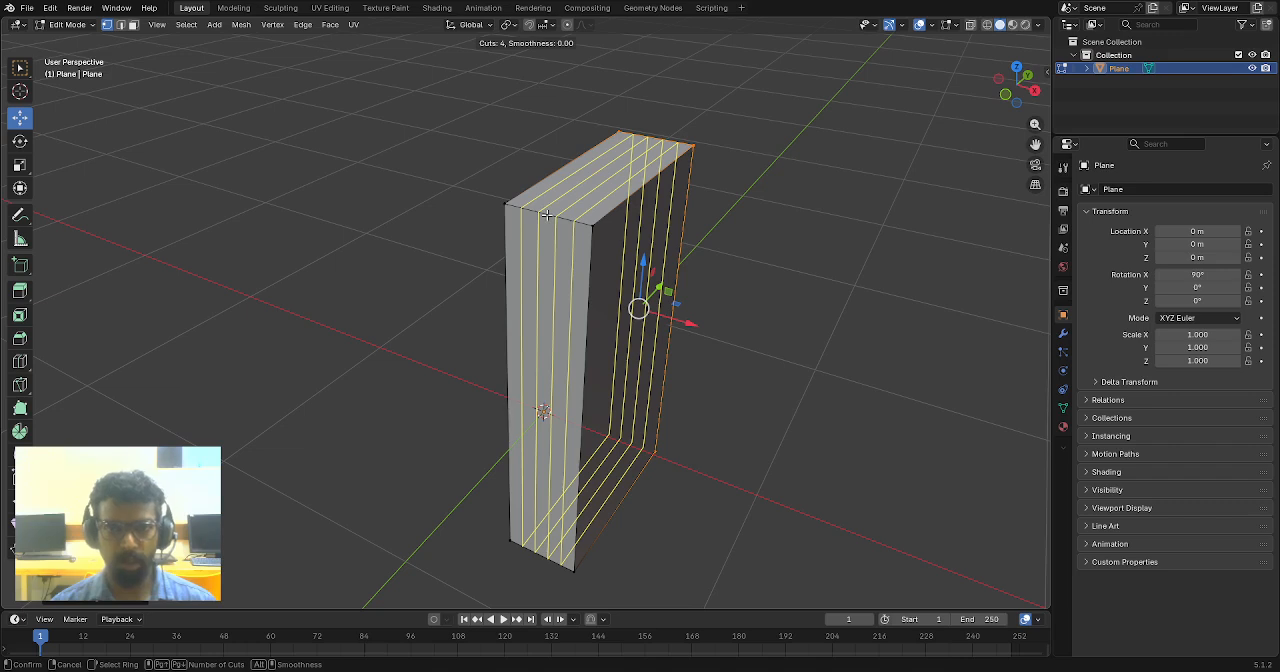
scroll(547, 214, "up", 1)
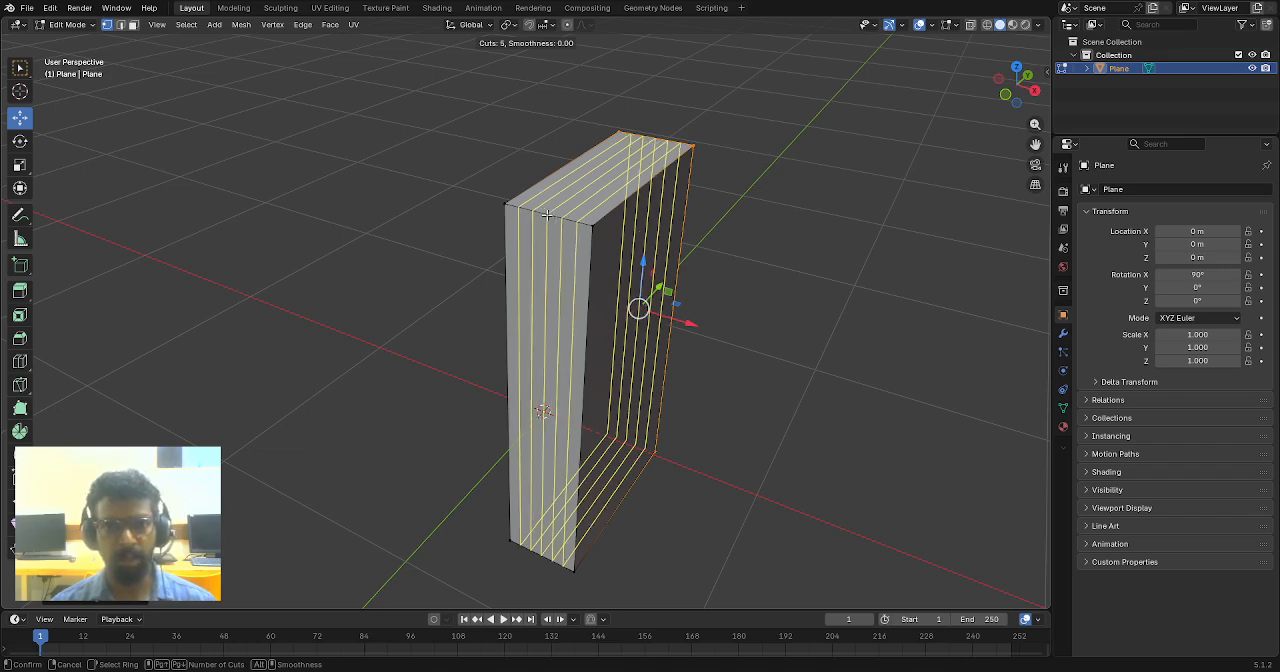
left_click(547, 214)
left_click(547, 214)
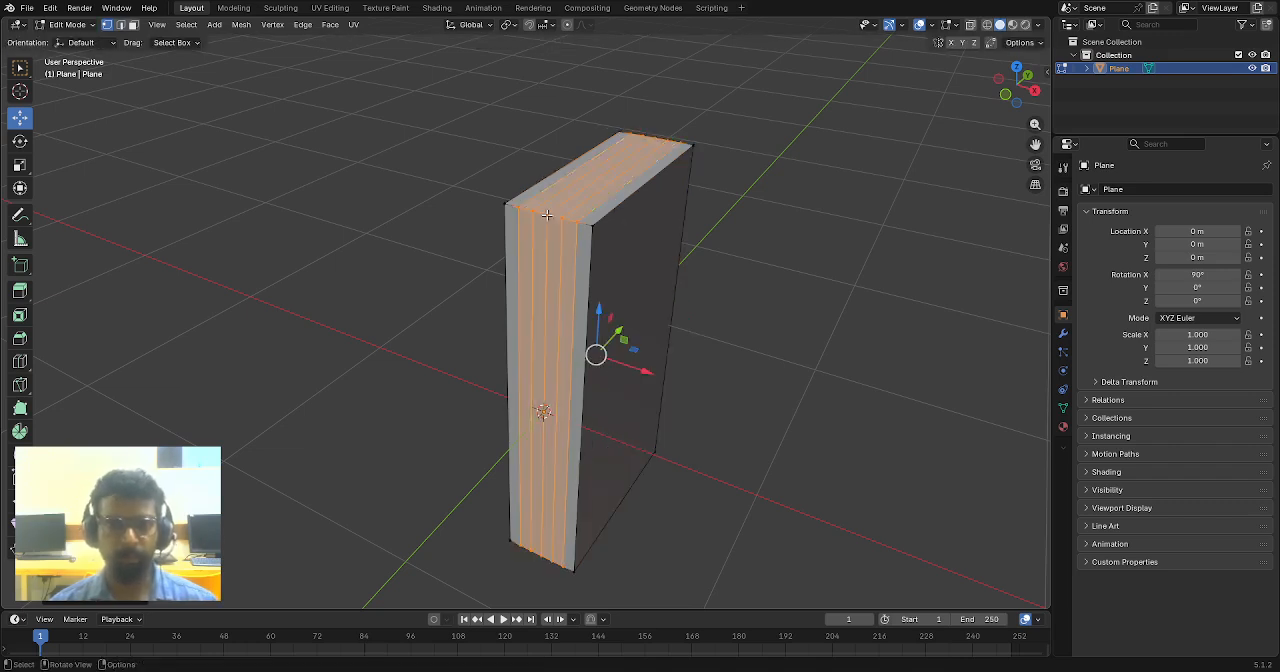
- Cut one edge loop around the box with the Loop Cut tool and slide it about 0.9 towards the subdivided narrow end
left_click(757, 186)
middle_click_drag(757, 186, 172, 280)
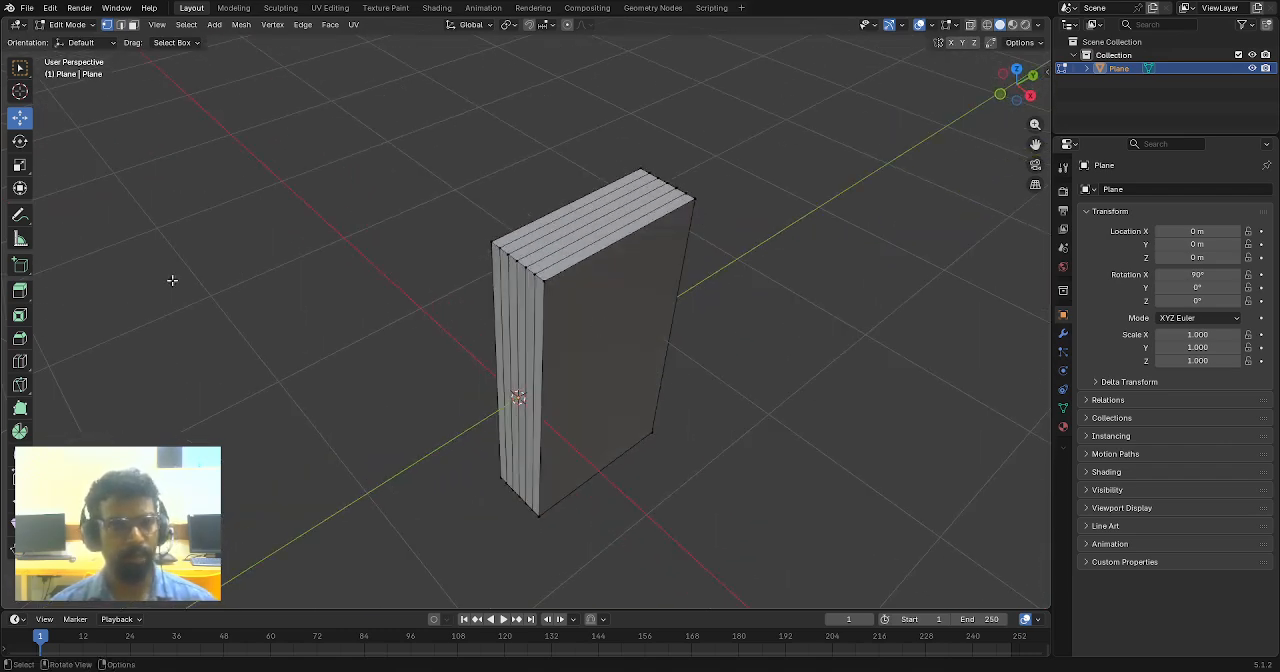
left_click(19, 362)
scroll(757, 258, "up", 2)
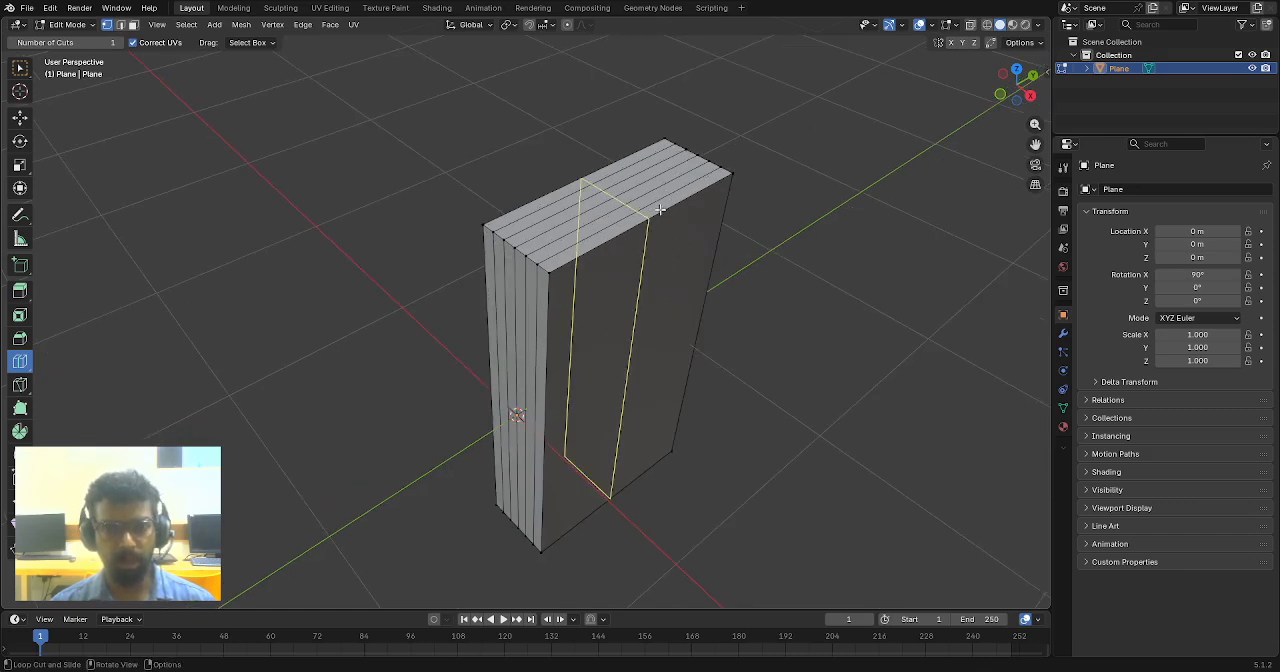
left_click_drag(655, 215, 578, 268)
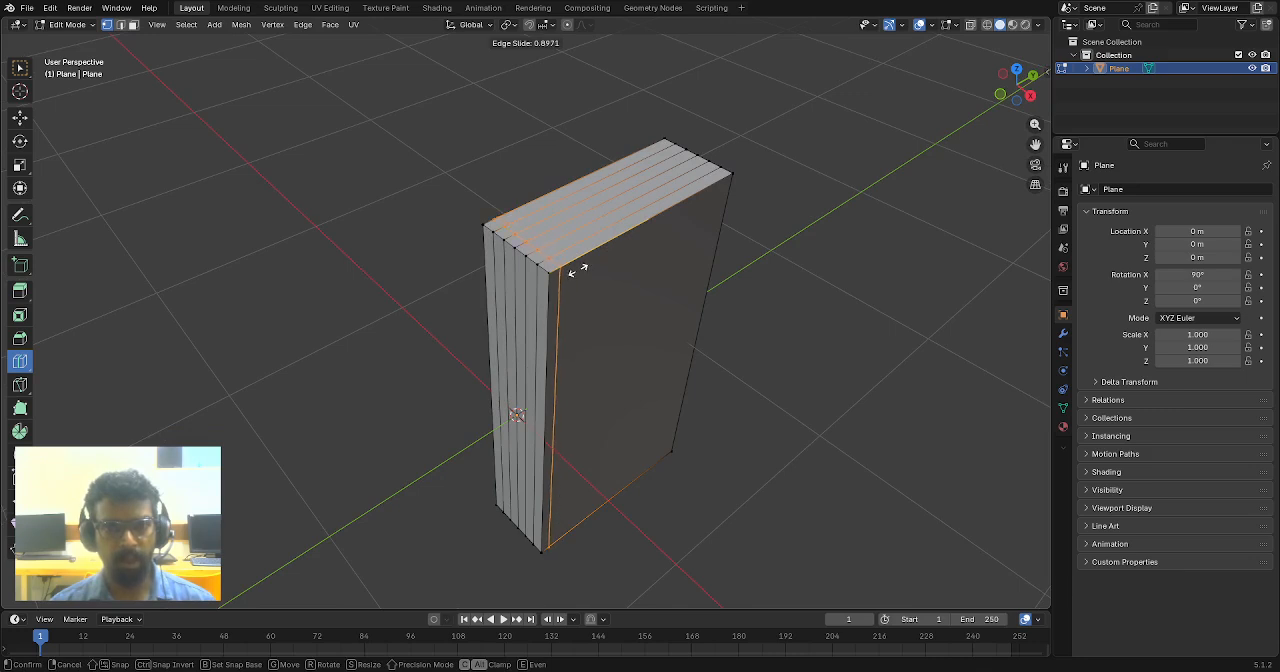
left_click_drag(579, 270, 579, 270)
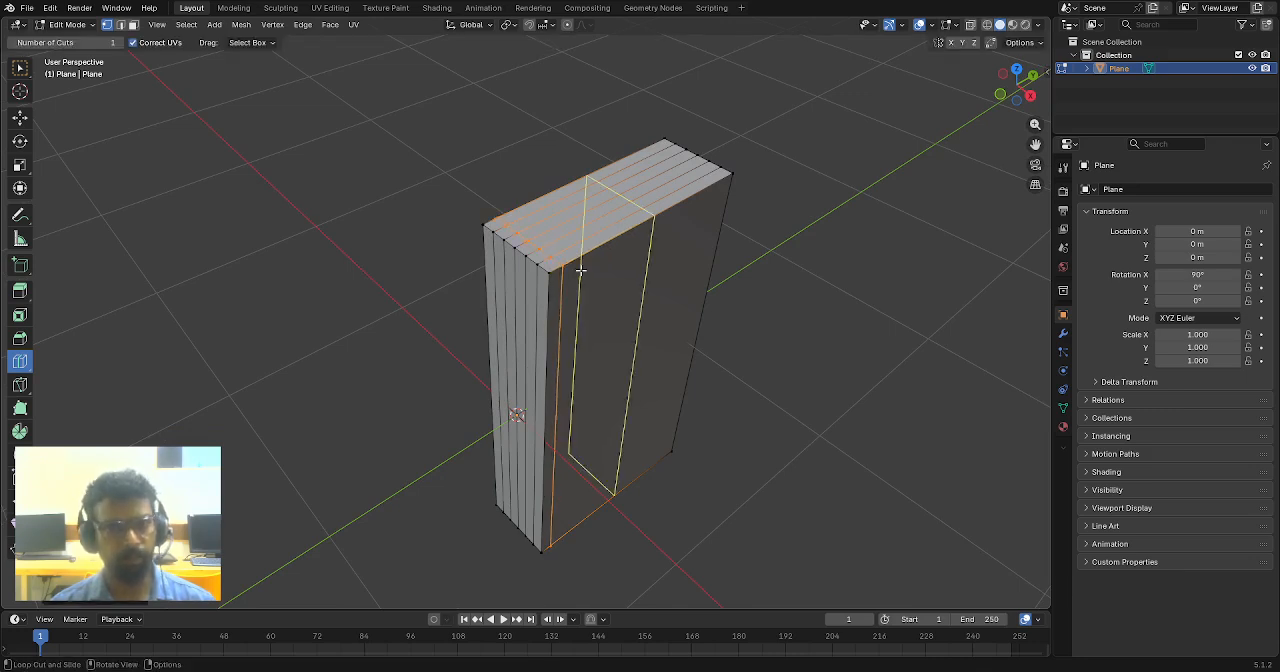
left_click(22, 121)
middle_click_drag(403, 229, 669, 231)
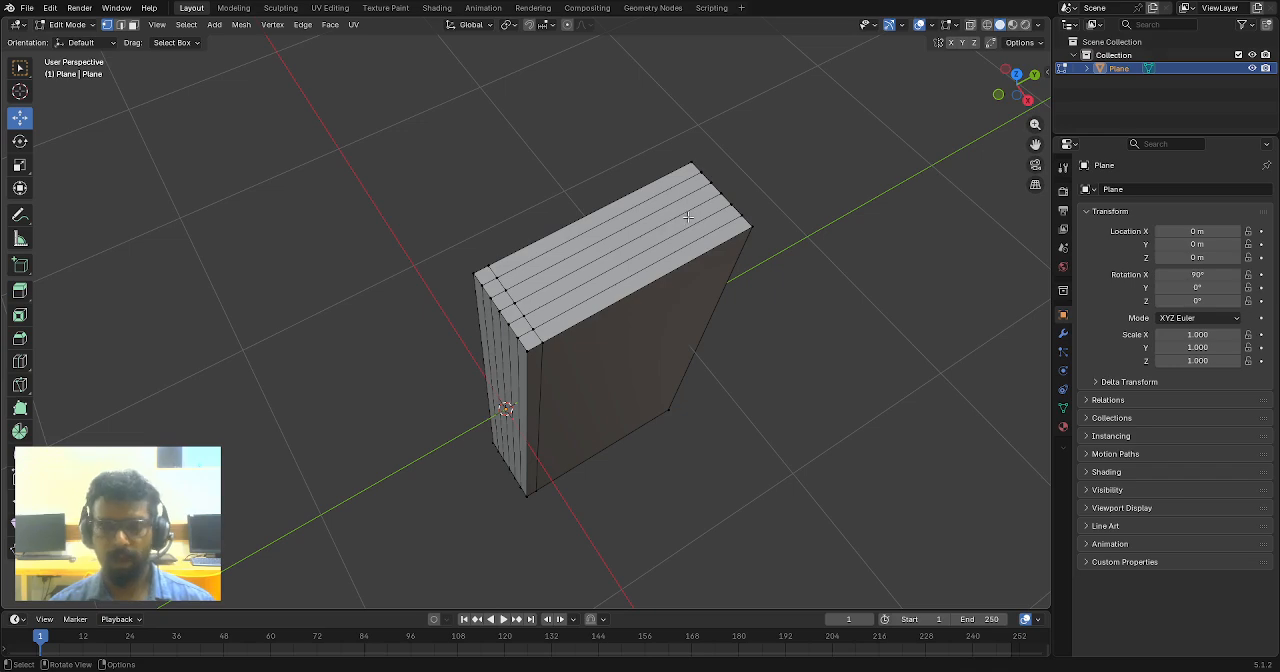
- Show the box in top orthographic view with X-ray display turned on
middle_click_drag(704, 282, 680, 254)
scroll(680, 254, "up", 3)
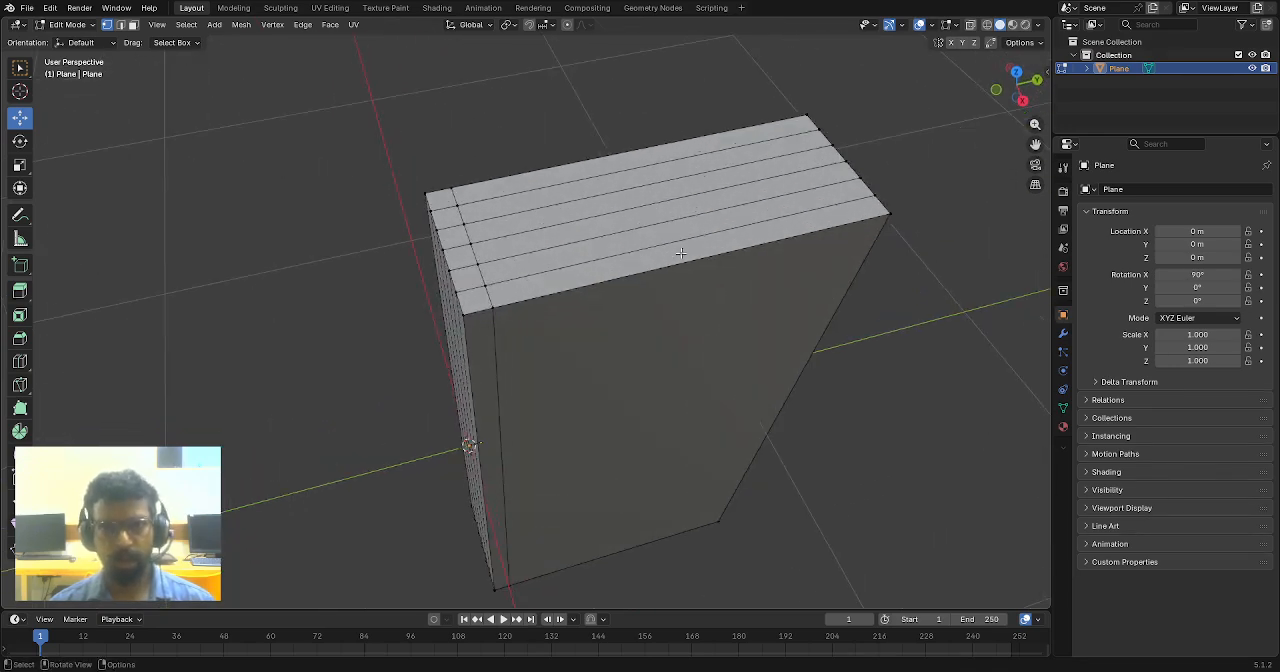
middle_click_drag(620, 293, 672, 203)
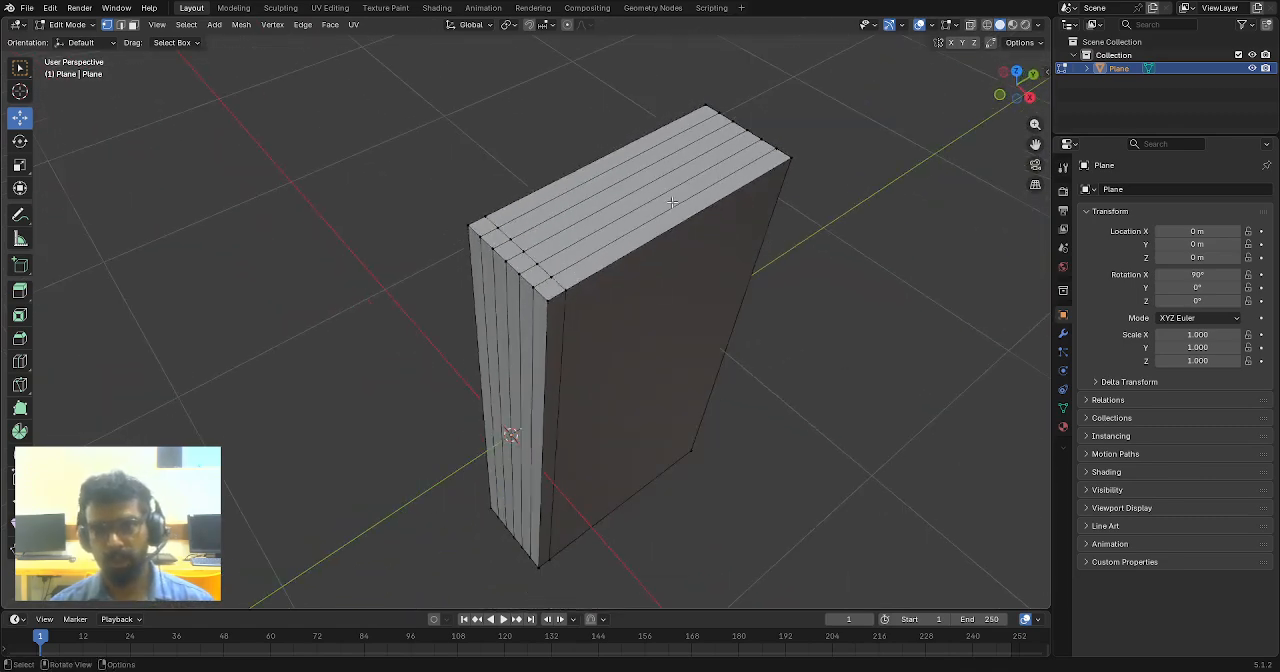
key("KP_7")
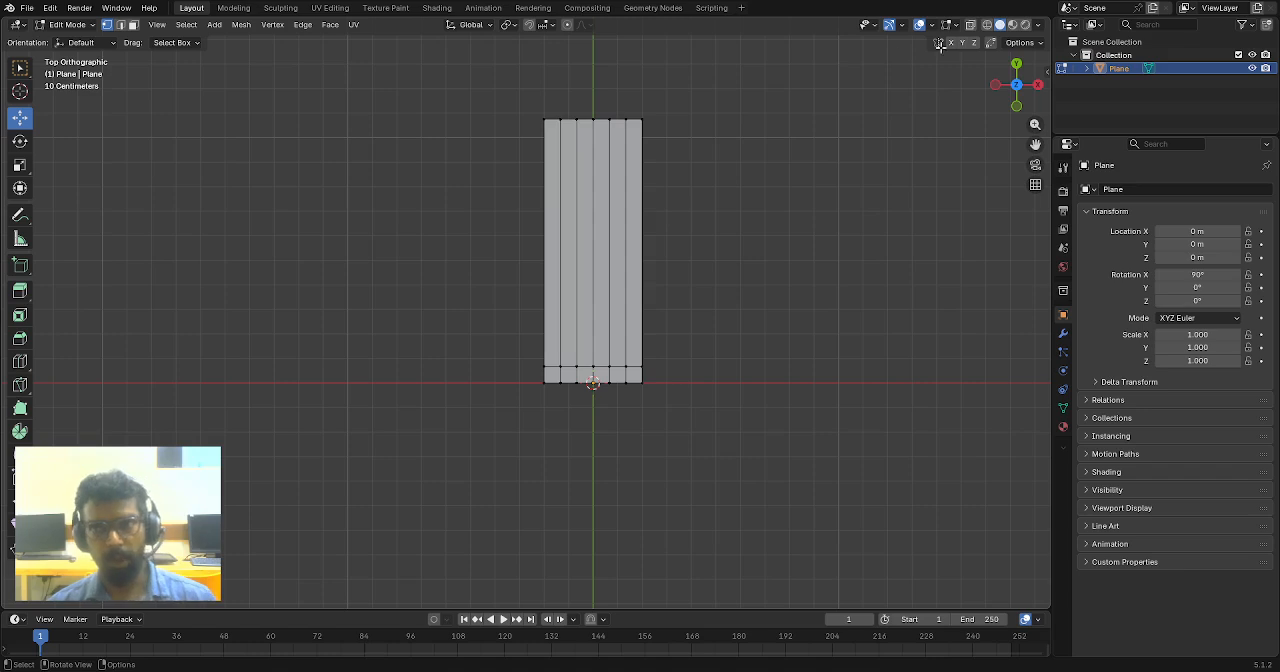
left_click(970, 24)
scroll(740, 174, "up", 2)
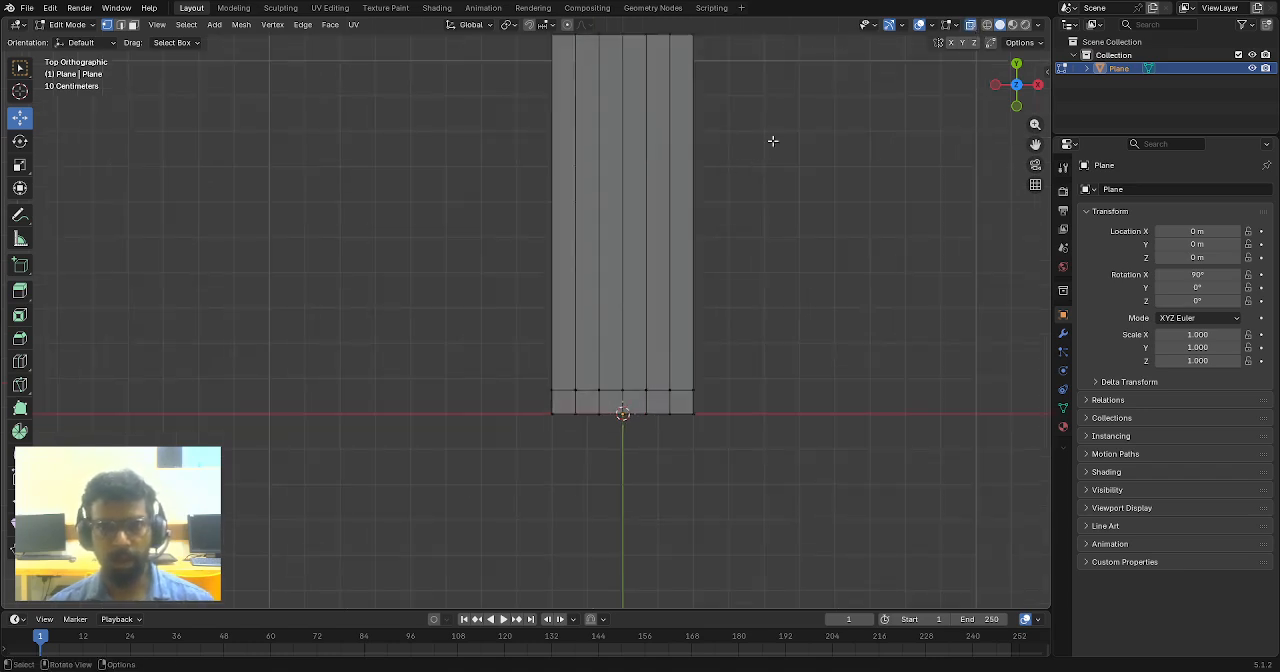
middle_click_drag(772, 141, 683, 229, "shift")
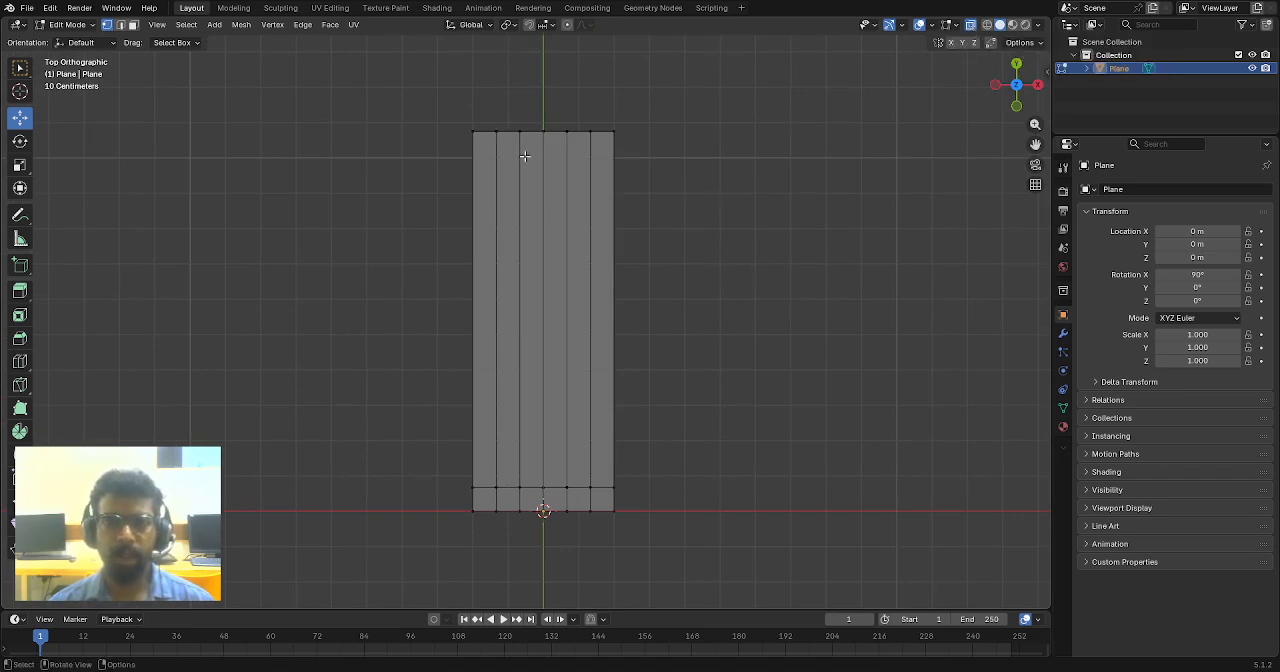
- Try selecting the inner vertices at the far end of the box through the mesh, and clear the selection
left_click_drag(481, 109, 606, 280)
middle_click_drag(610, 262, 728, 180)
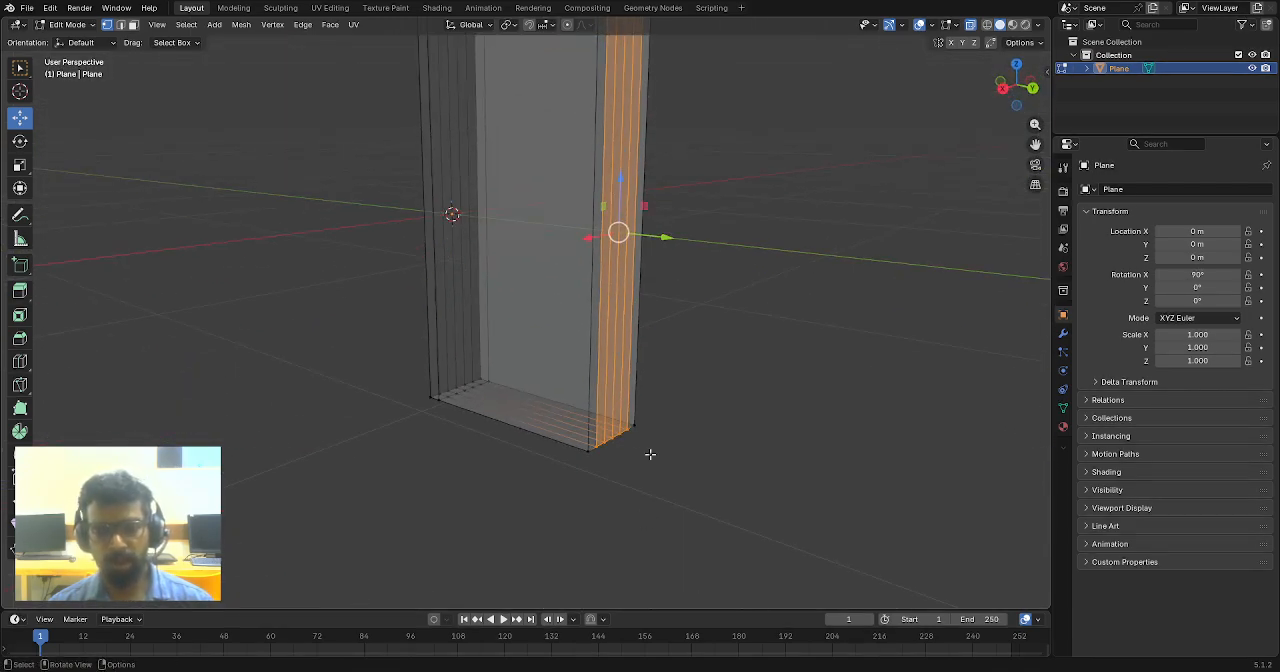
key("KP_7")
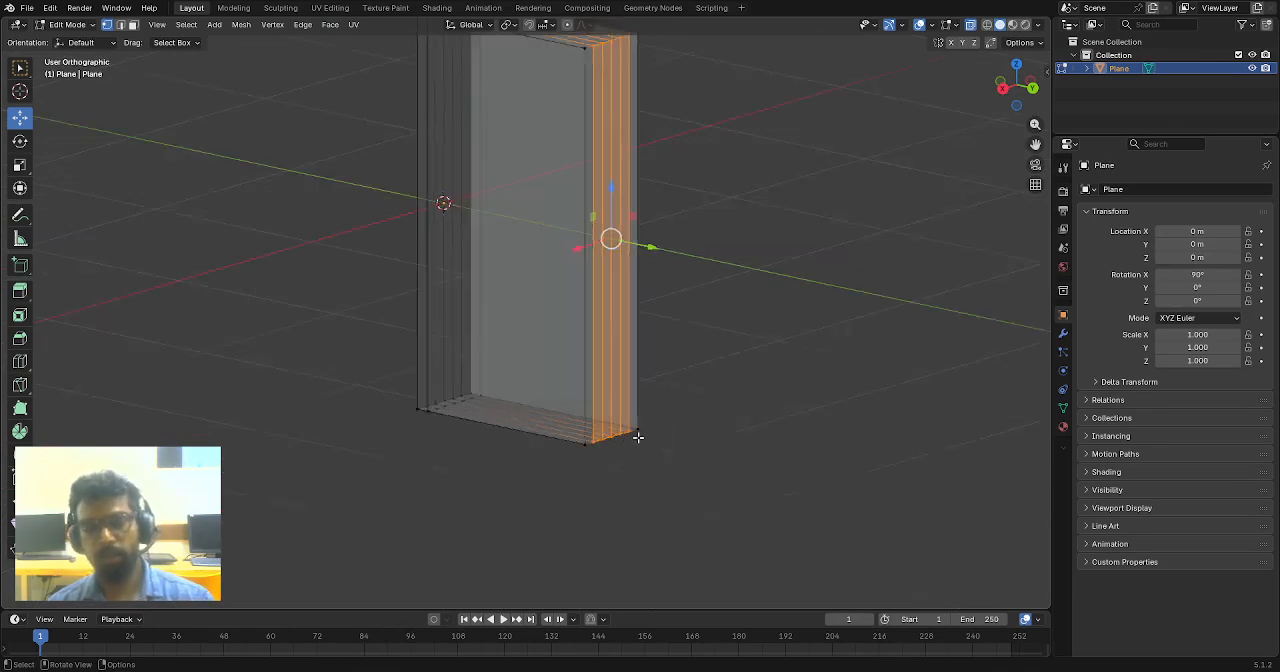
left_click(643, 261)
scroll(566, 247, "up", 2)
scroll(566, 245, "up", 1)
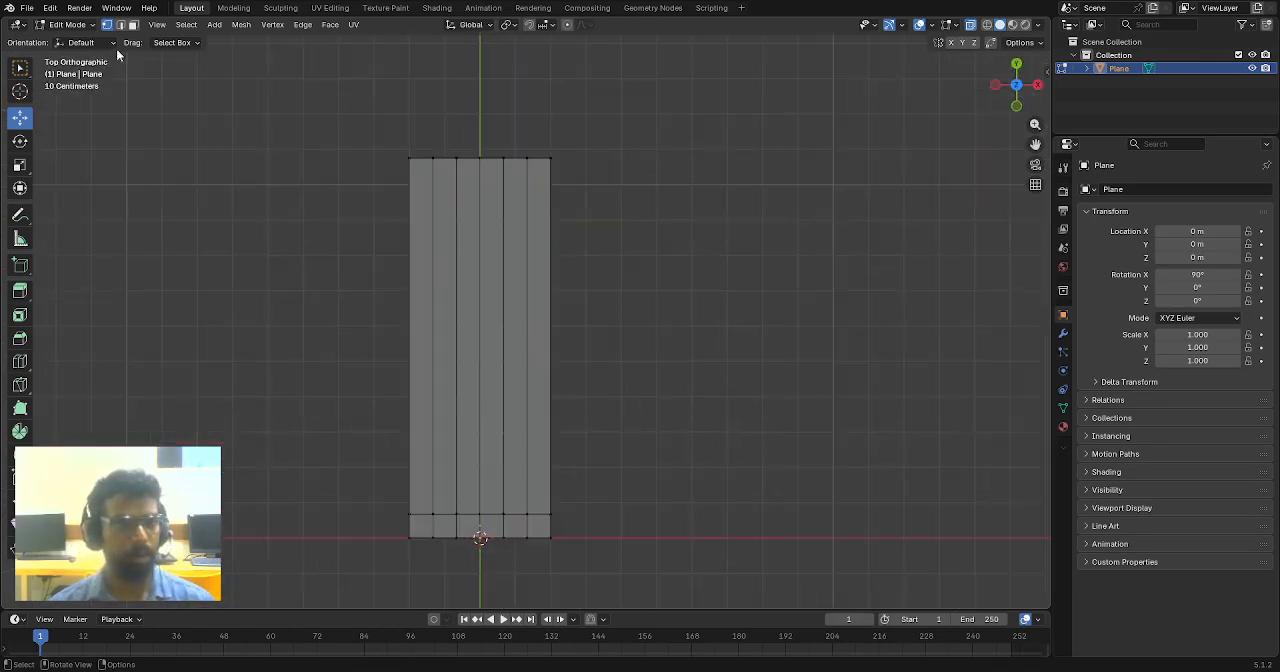
- Switch to face selection and select the inner four columns of faces on the three sides beyond the end loop
left_click(133, 25)
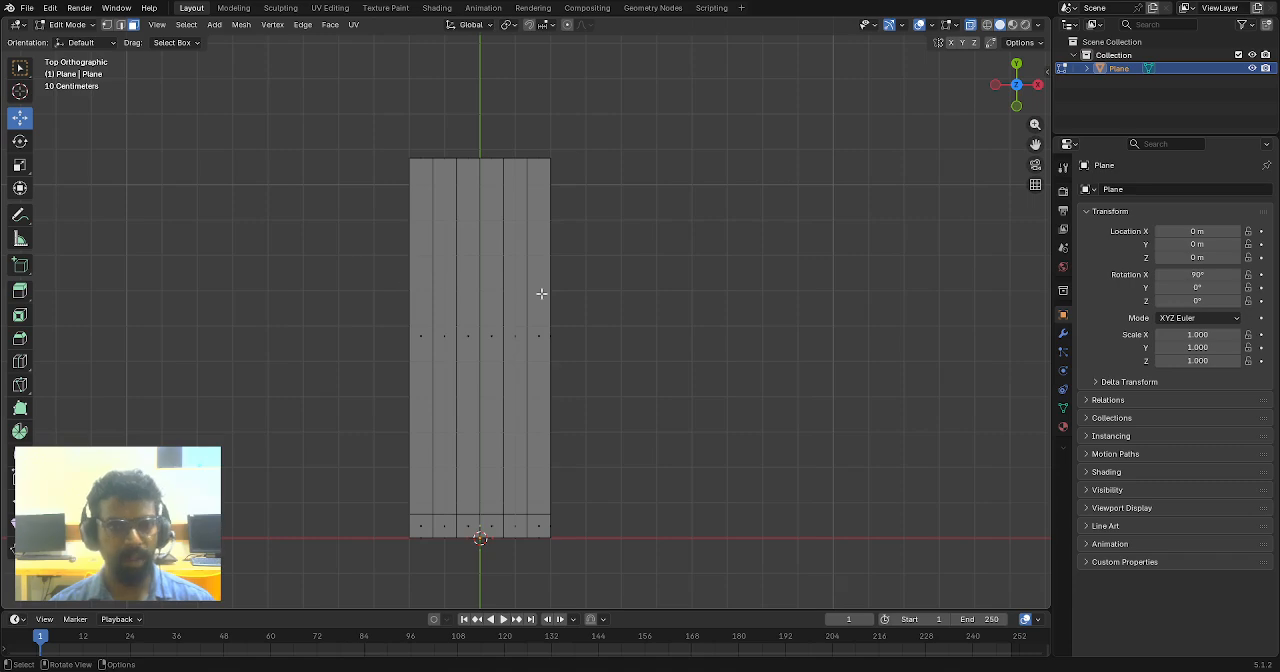
middle_click_drag(541, 294, 600, 257, "shift")
left_click_drag(496, 105, 580, 386)
middle_click_drag(491, 319, 547, 205)
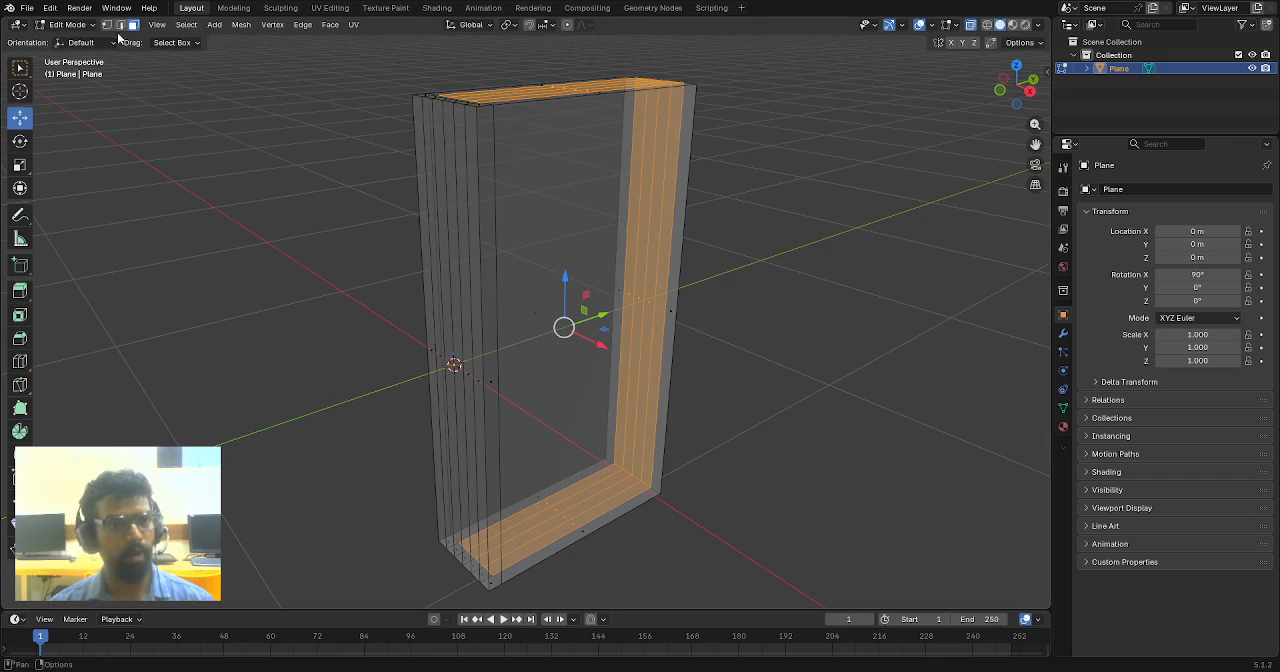
- Cycle through vertex, edge and face selection modes, and toggle X-ray display off and on
key("1")
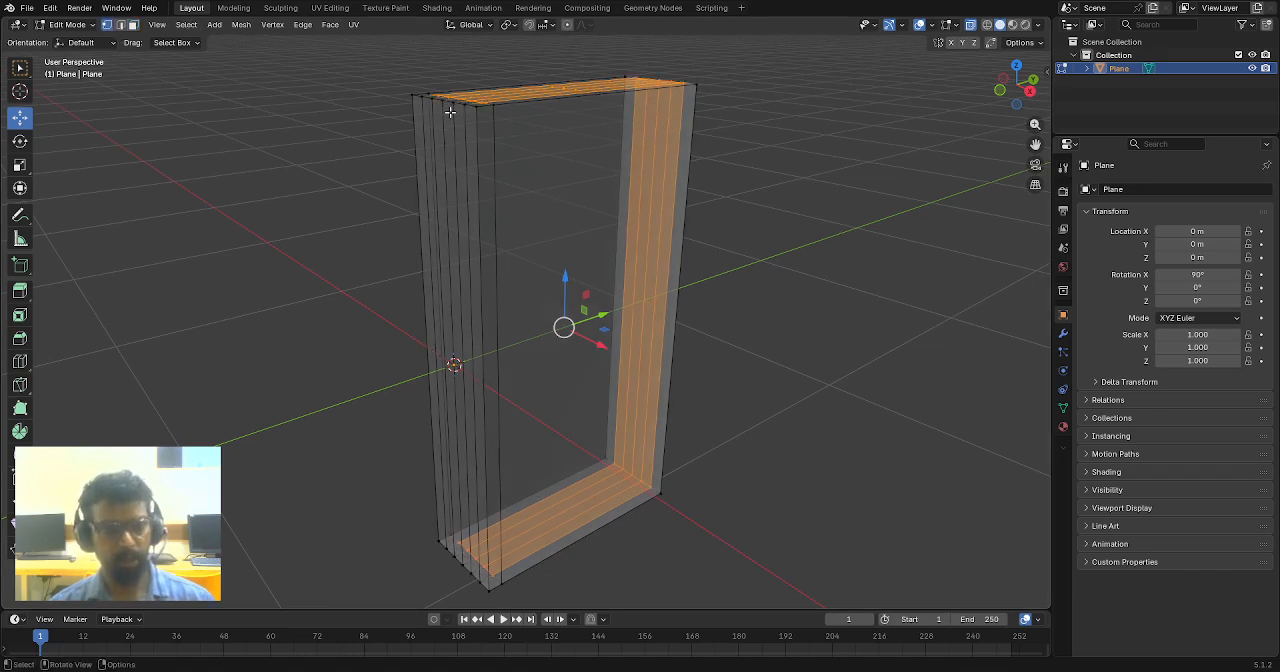
key("2")
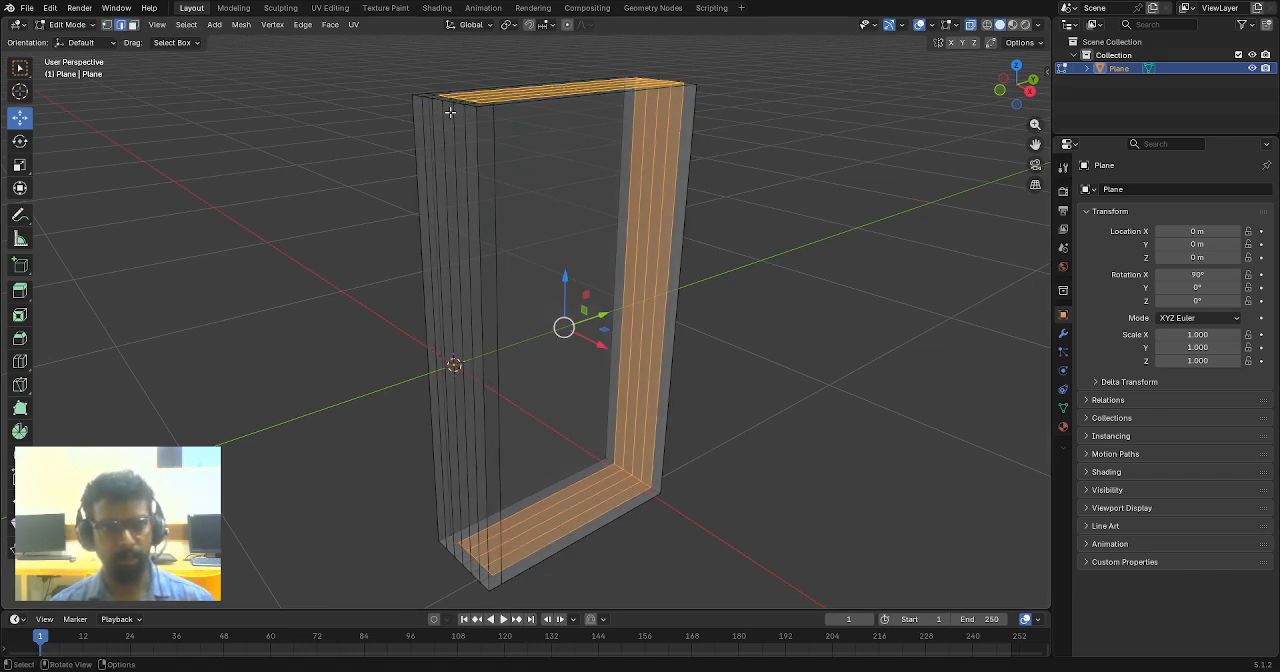
key("3")
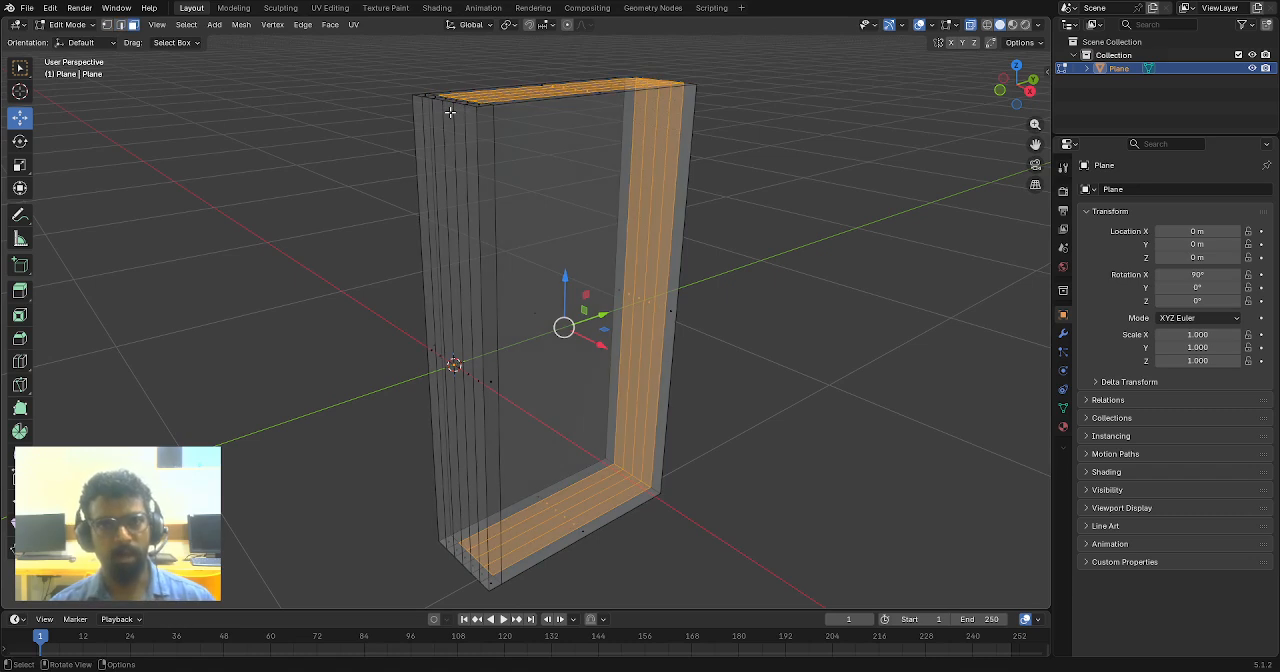
left_click(971, 27)
left_click(971, 27)
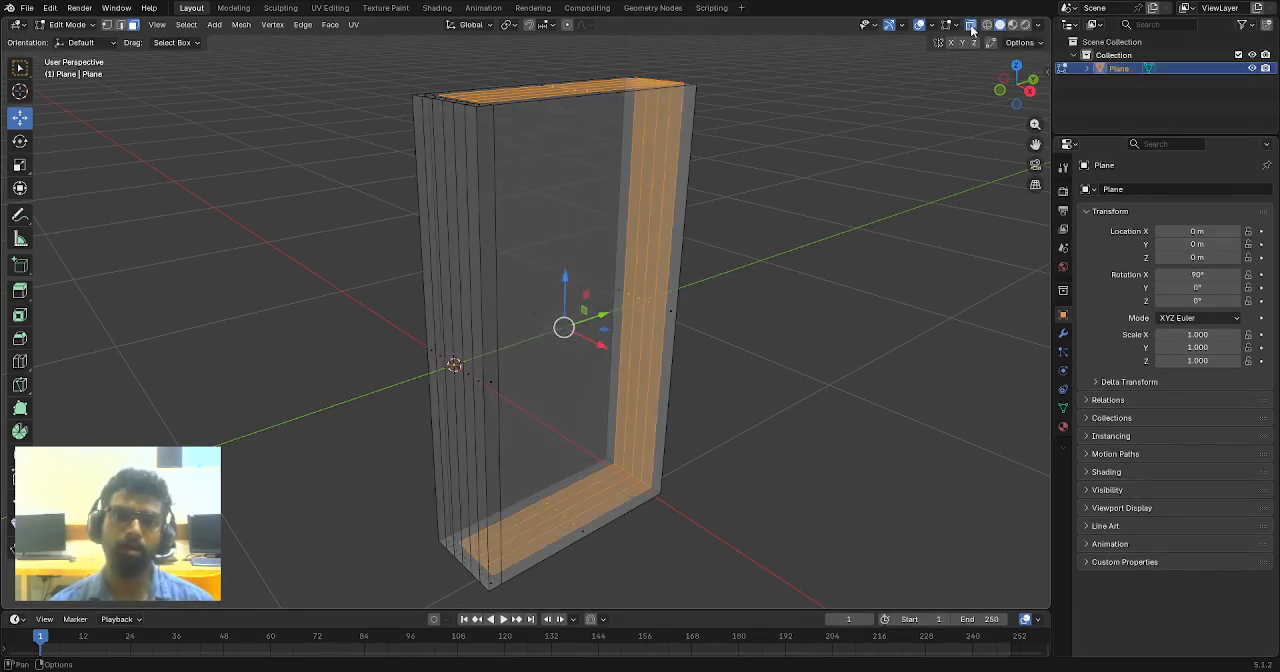
- Check the selected inner faces from several angles and turn off X-ray display
middle_click_drag(820, 73, 730, 209)
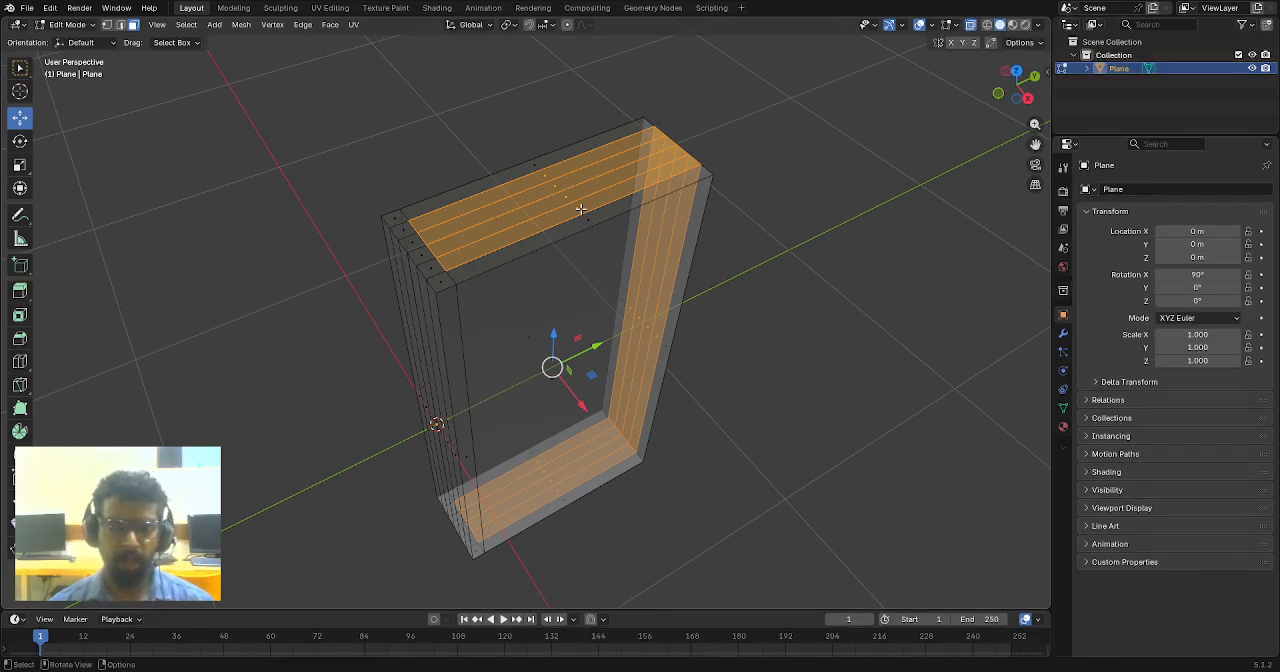
key("KP_7")
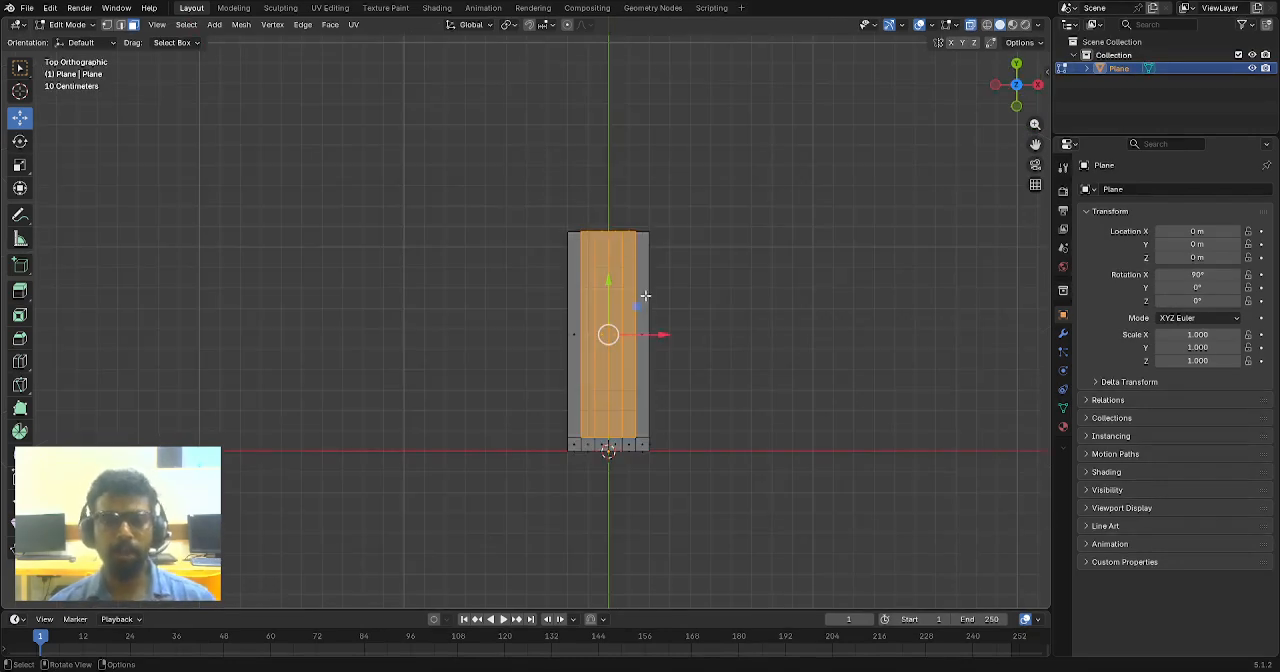
scroll(637, 300, "up", 1)
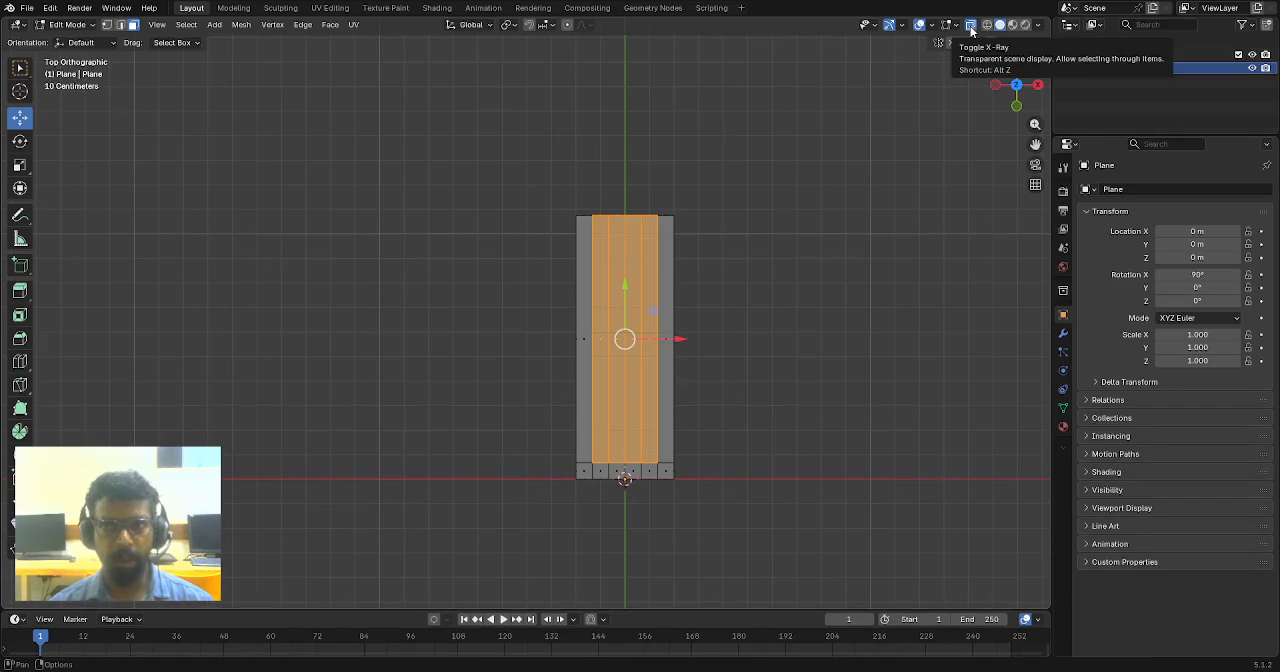
middle_click_drag(773, 325, 652, 264)
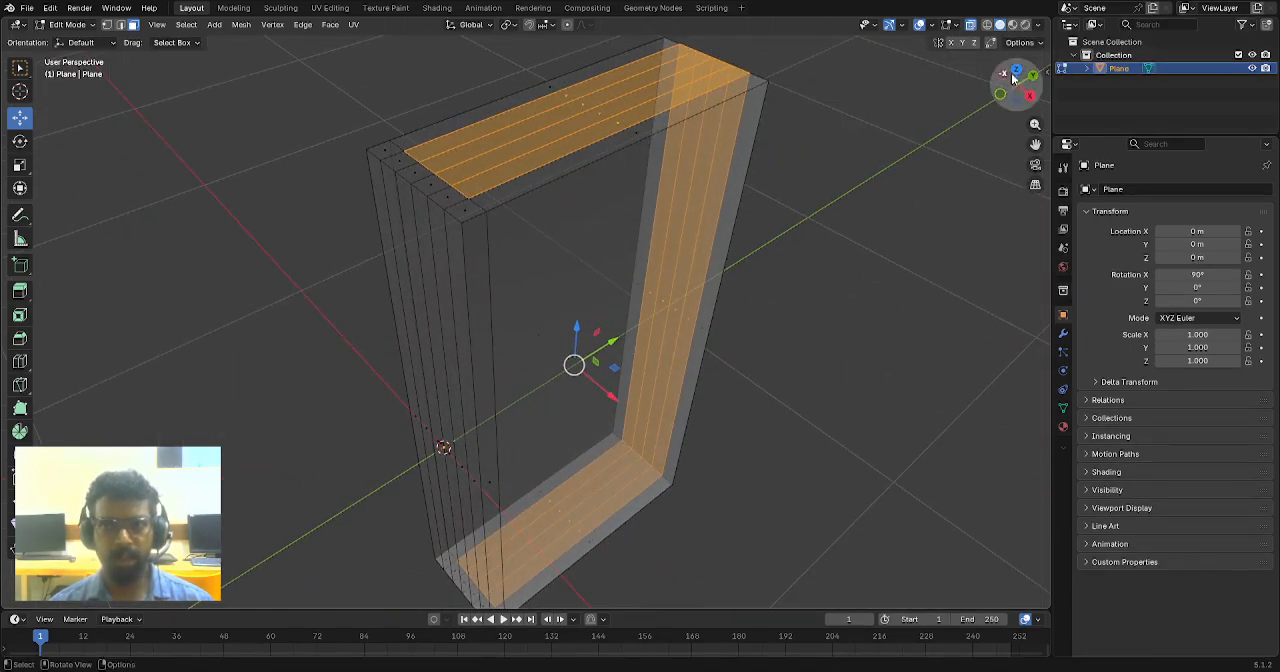
left_click(970, 24)
scroll(757, 346, "down", 2)
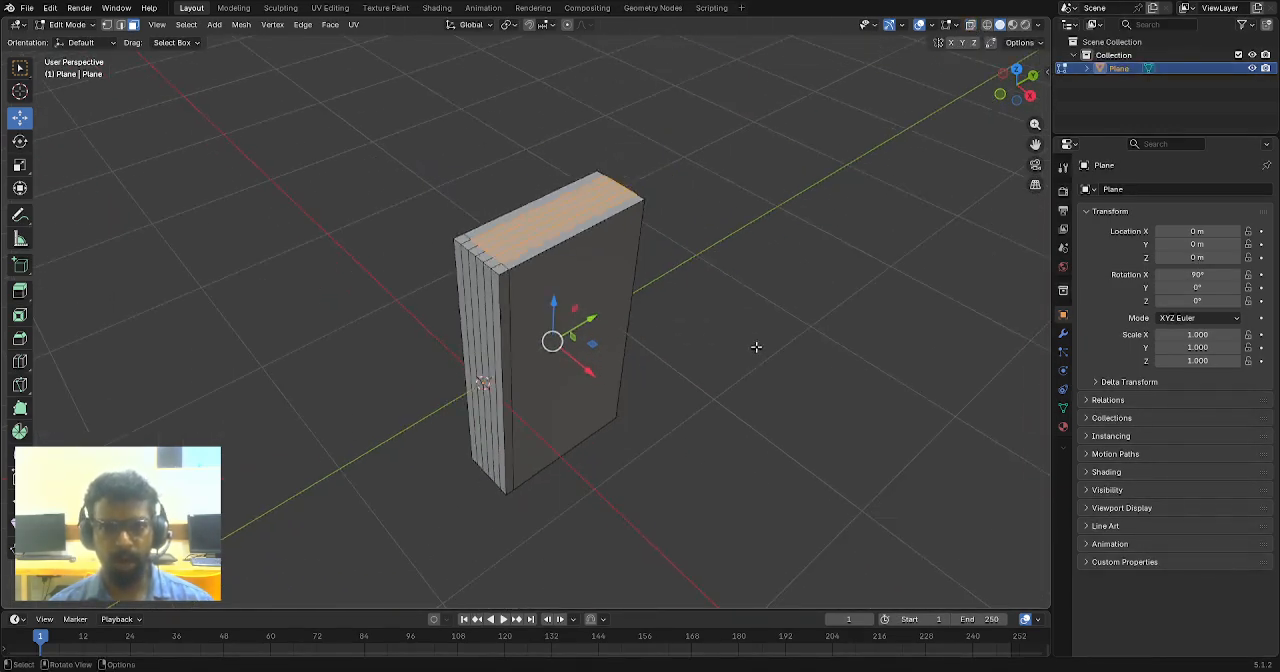
middle_click_drag(672, 354, 679, 242)
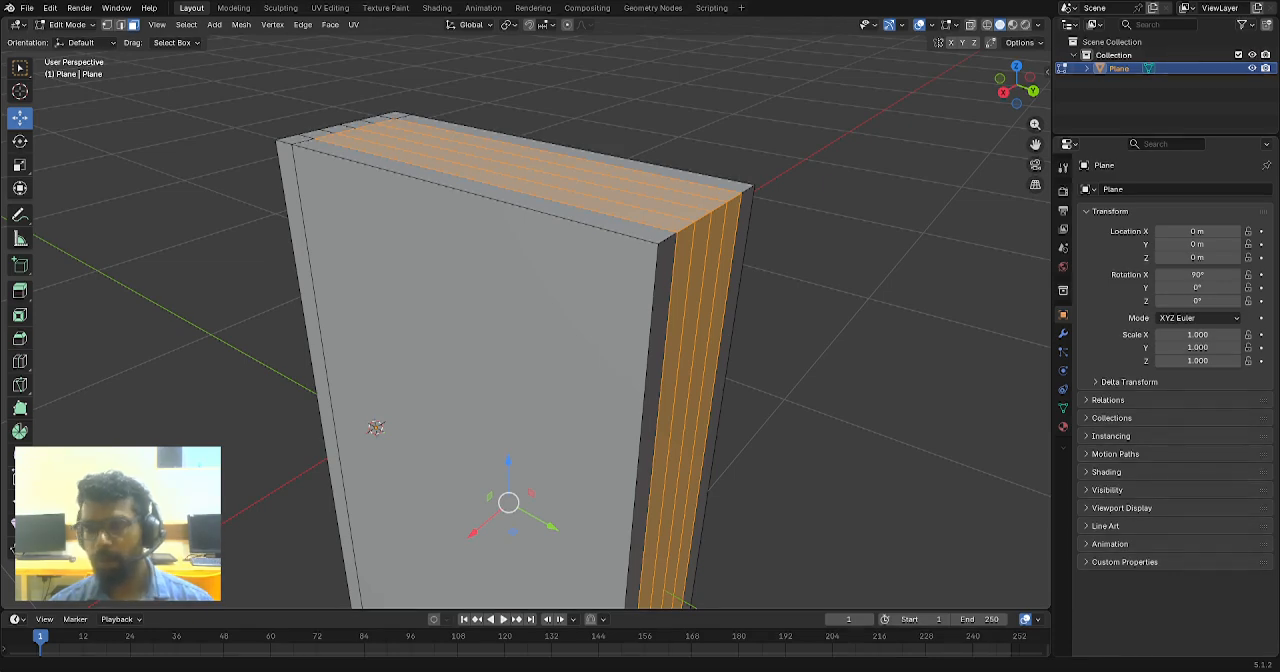
- Extrude the selected inner faces along their normals, inward by about 0.027 m
right_click(676, 194)
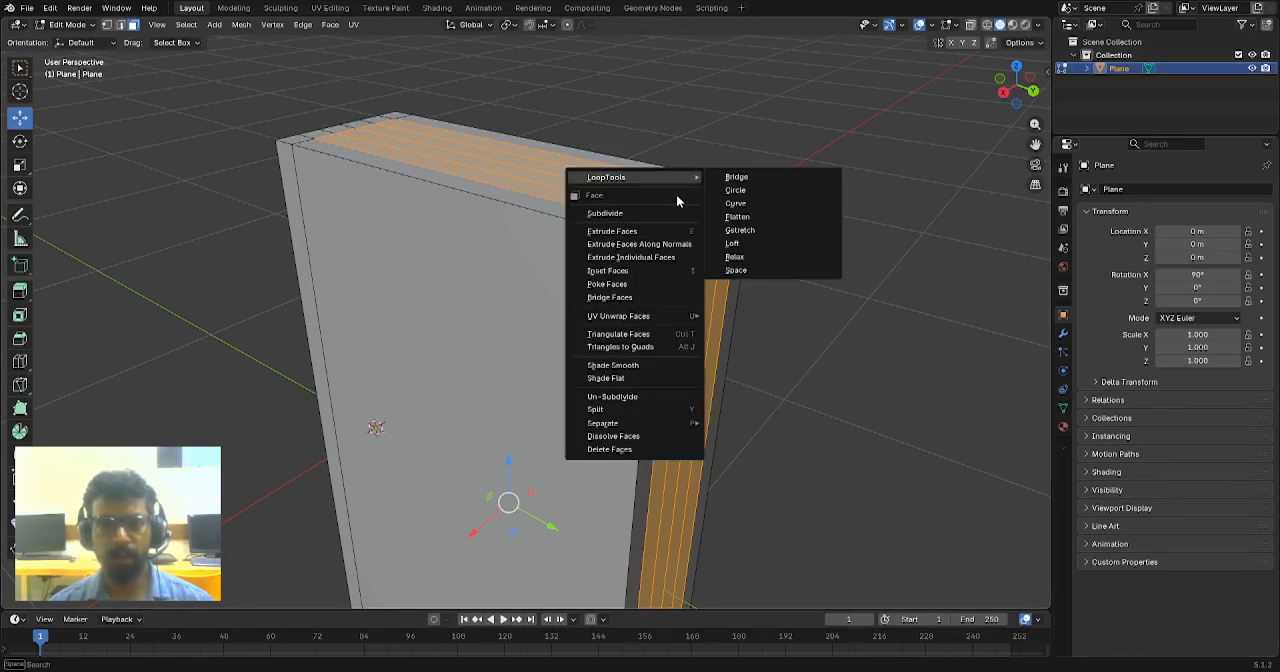
left_click(660, 244)
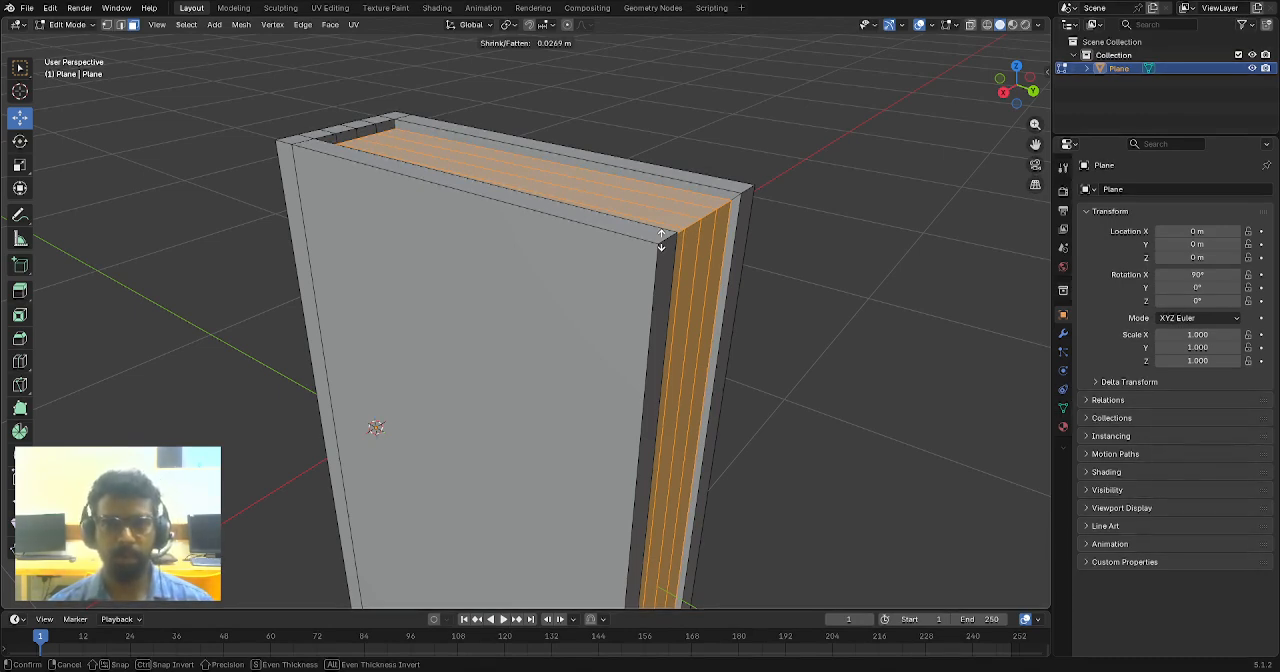
left_click(661, 240)
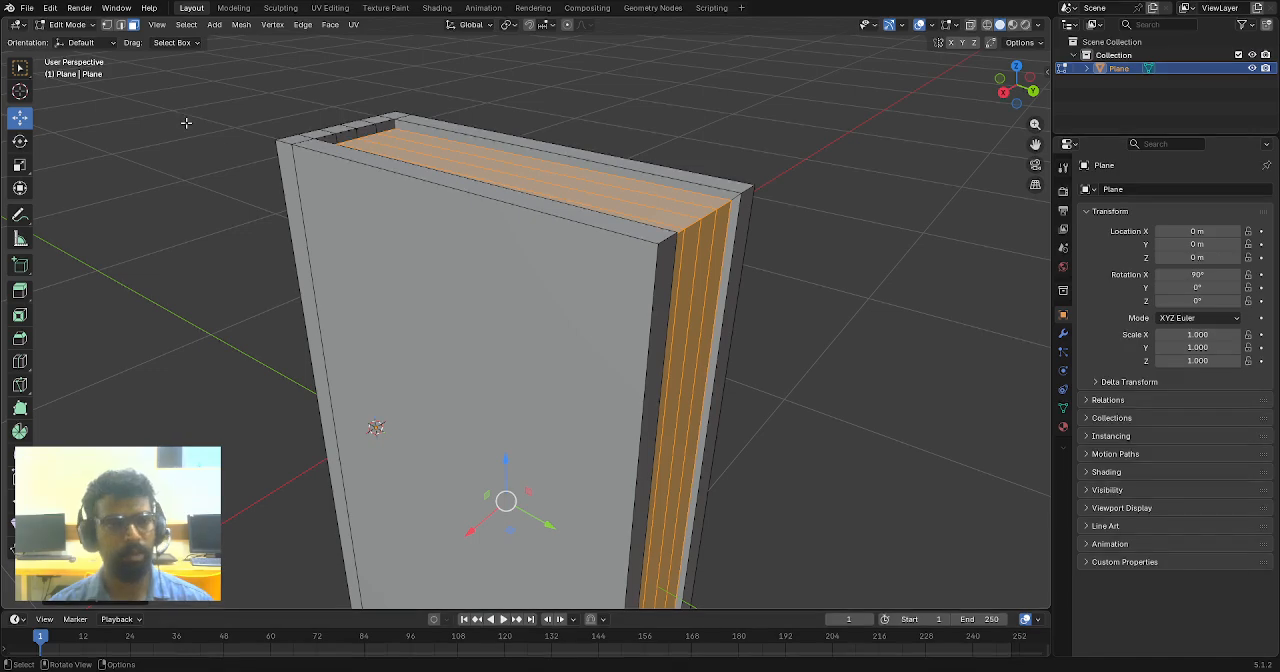
- Inspect the recessed pages, clear the face selection, show the material settings and return to Object Mode
scroll(729, 251, "down", 5)
middle_click_drag(646, 320, 542, 345)
middle_click_drag(708, 257, 626, 277)
scroll(746, 270, "up", 5)
scroll(624, 276, "up", 2)
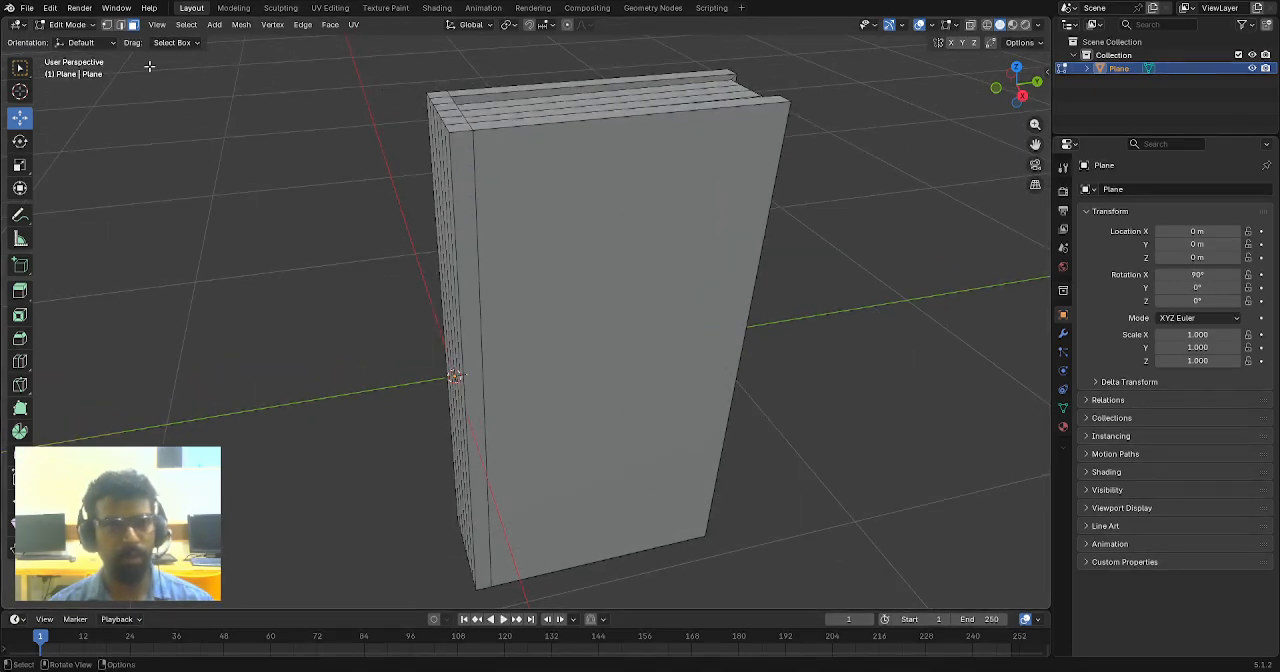
mouse_move(564, 224)
middle_mouse_down()
mouse_move(571, 240)
mouse_move(578, 232)
middle_mouse_up()
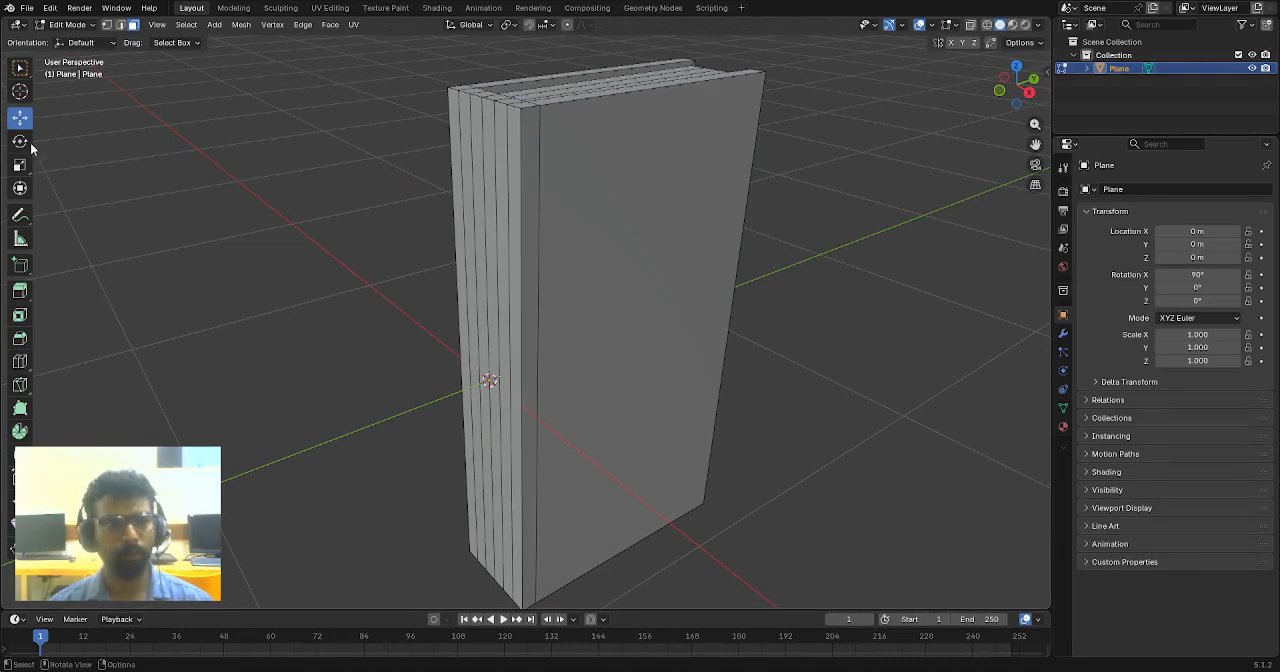
left_click(1063, 427)
key("Tab")
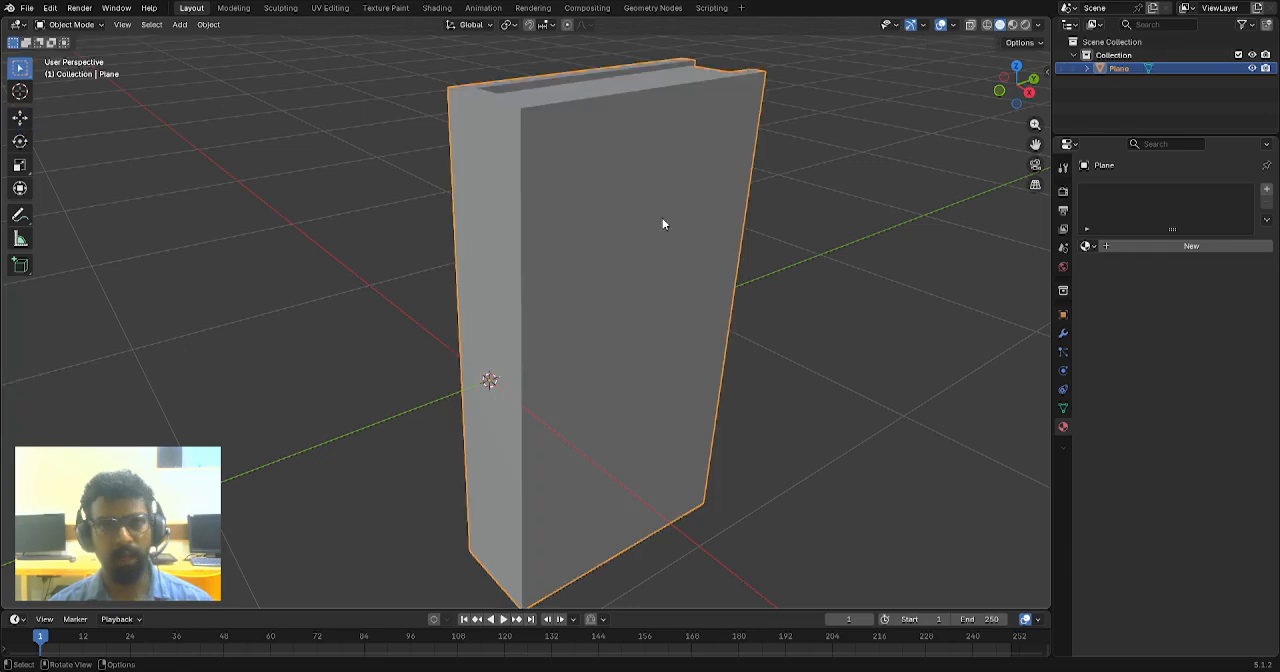
- Add a new material to the book and load Old book texture.png as an Image Texture for its Base Color
middle_click_drag(664, 219, 571, 281)
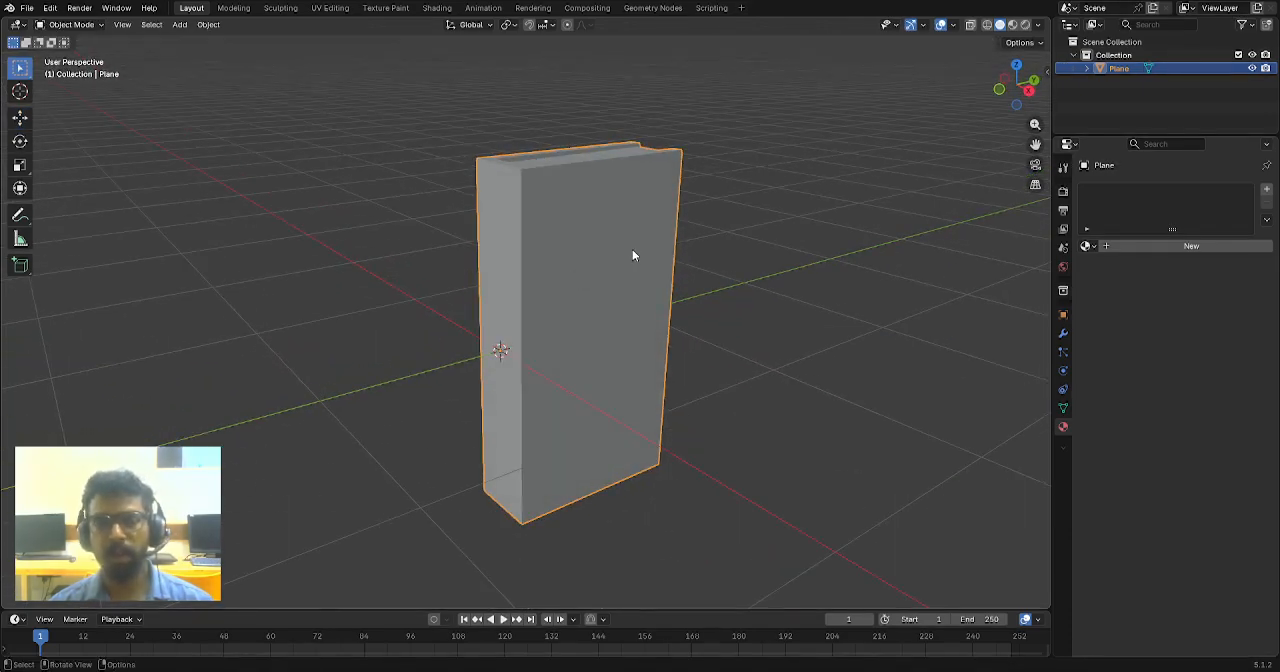
scroll(632, 249, "up", 1)
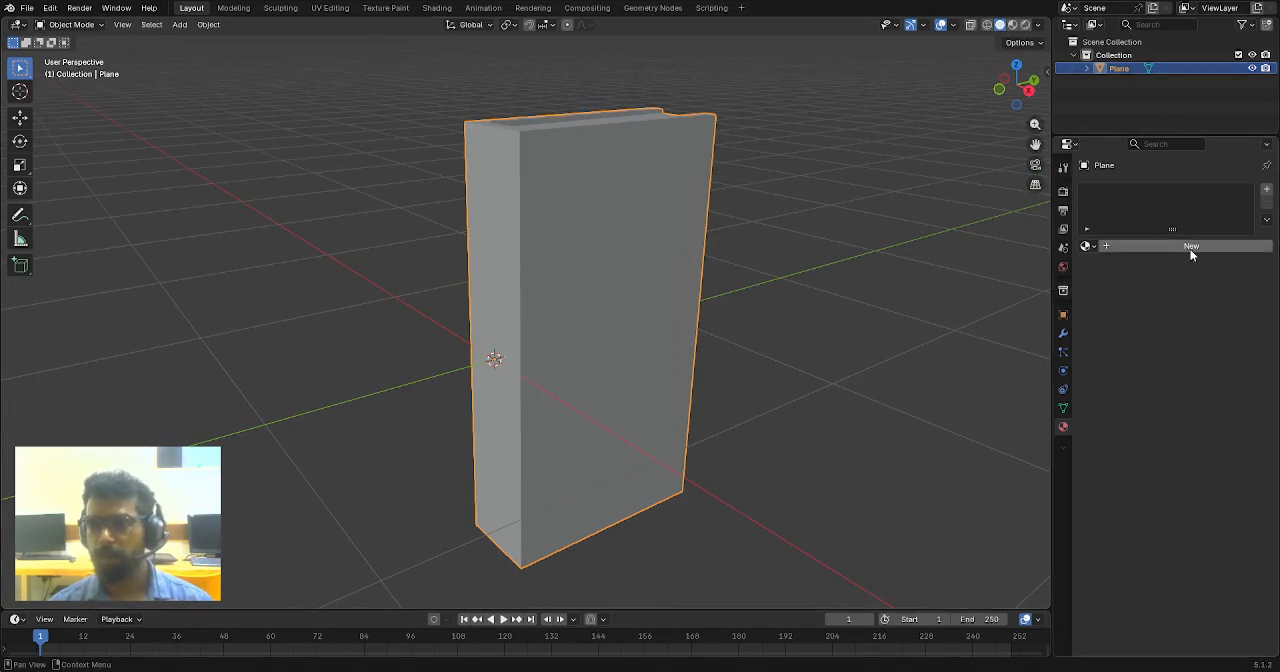
left_click(900, 271)
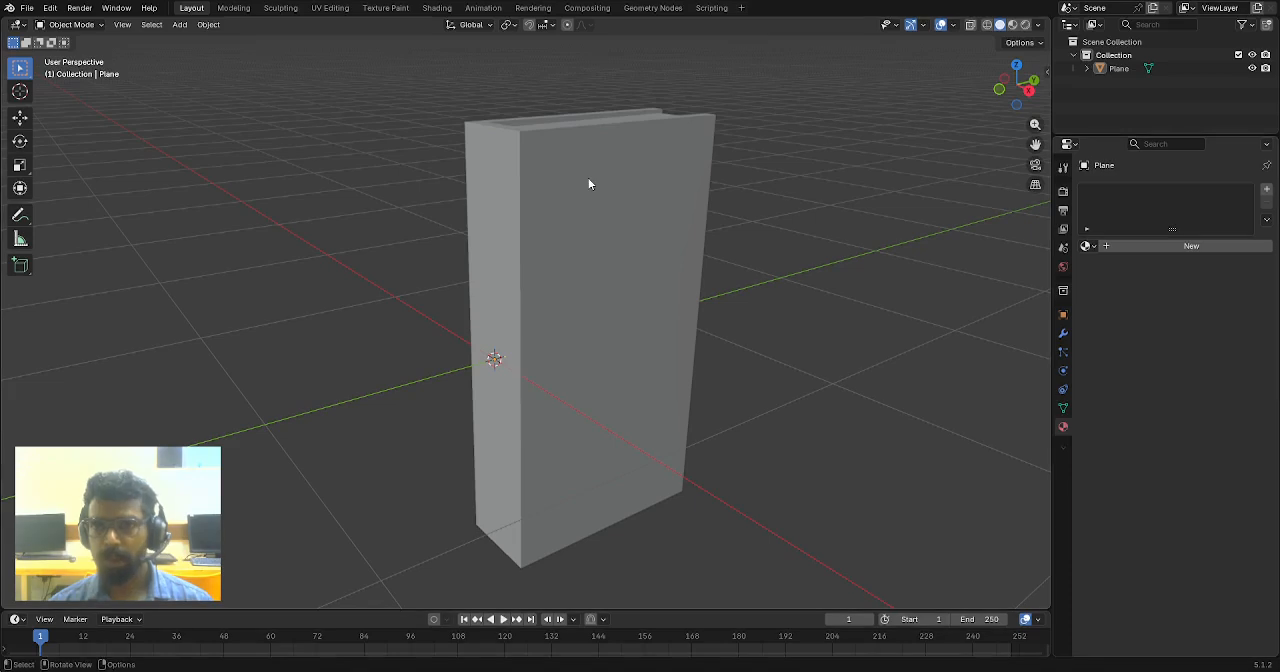
left_click(580, 218)
left_click(1171, 245)
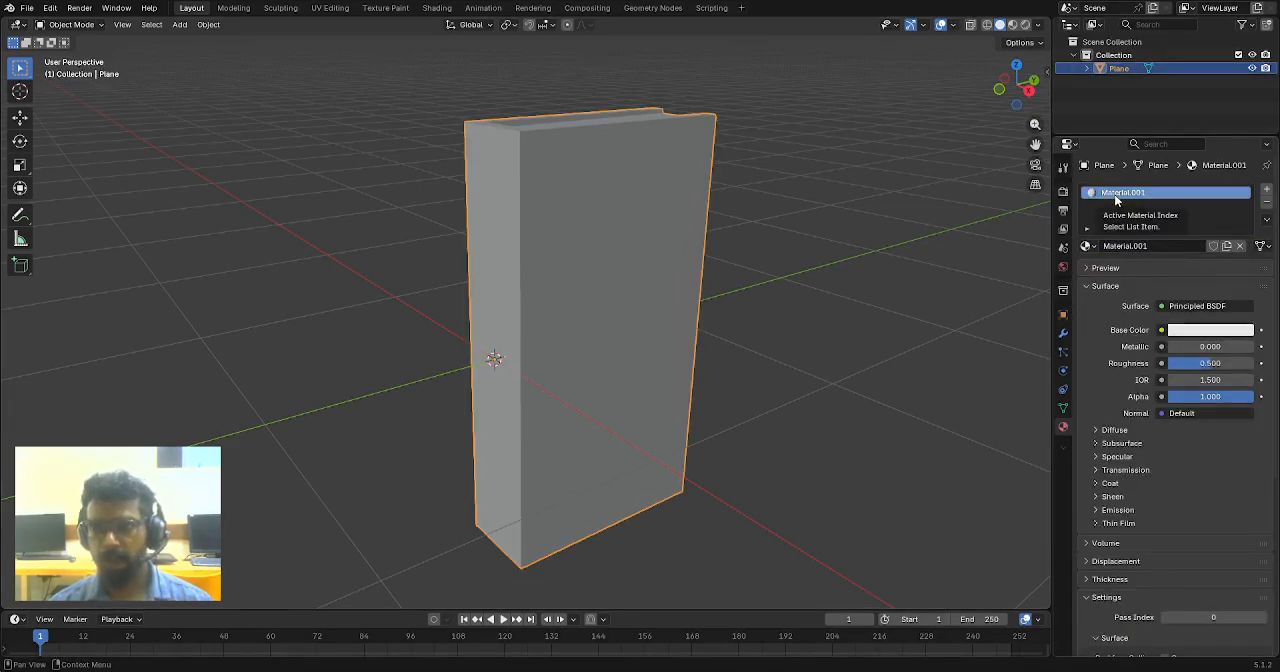
left_click(1161, 333)
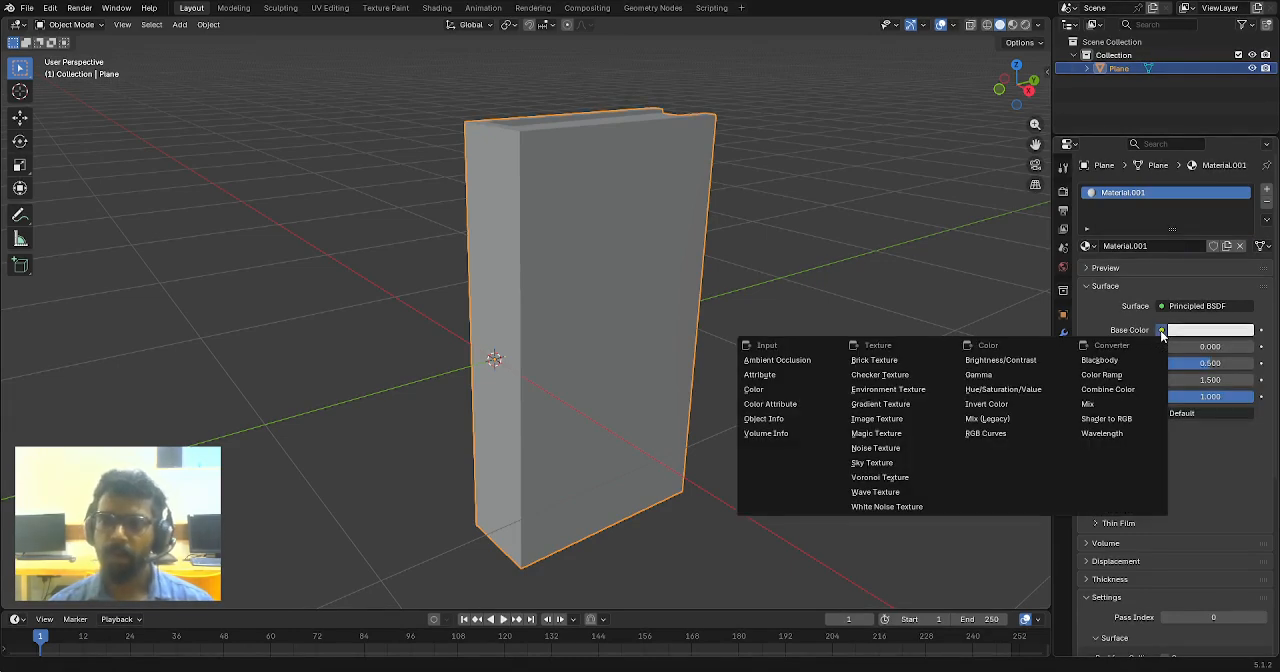
left_click(891, 419)
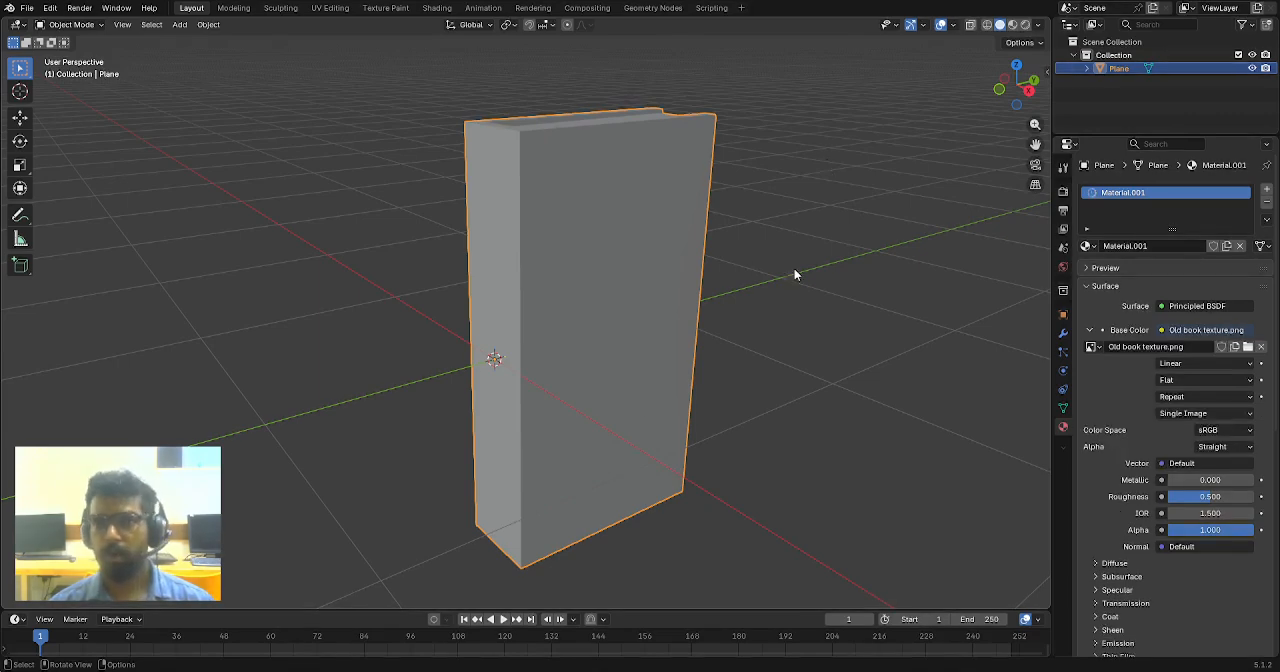
- Display the book with Material Preview shading and examine the texture on its spine and cover
middle_click_drag(795, 273, 760, 290)
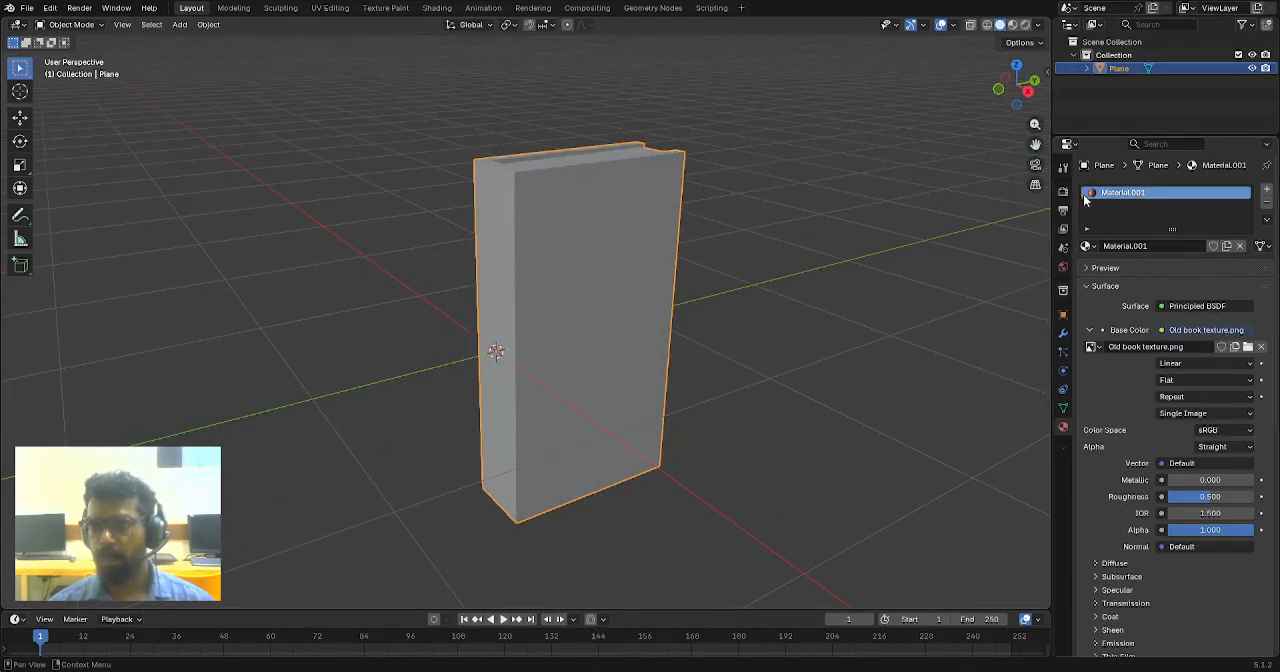
left_click(1014, 26)
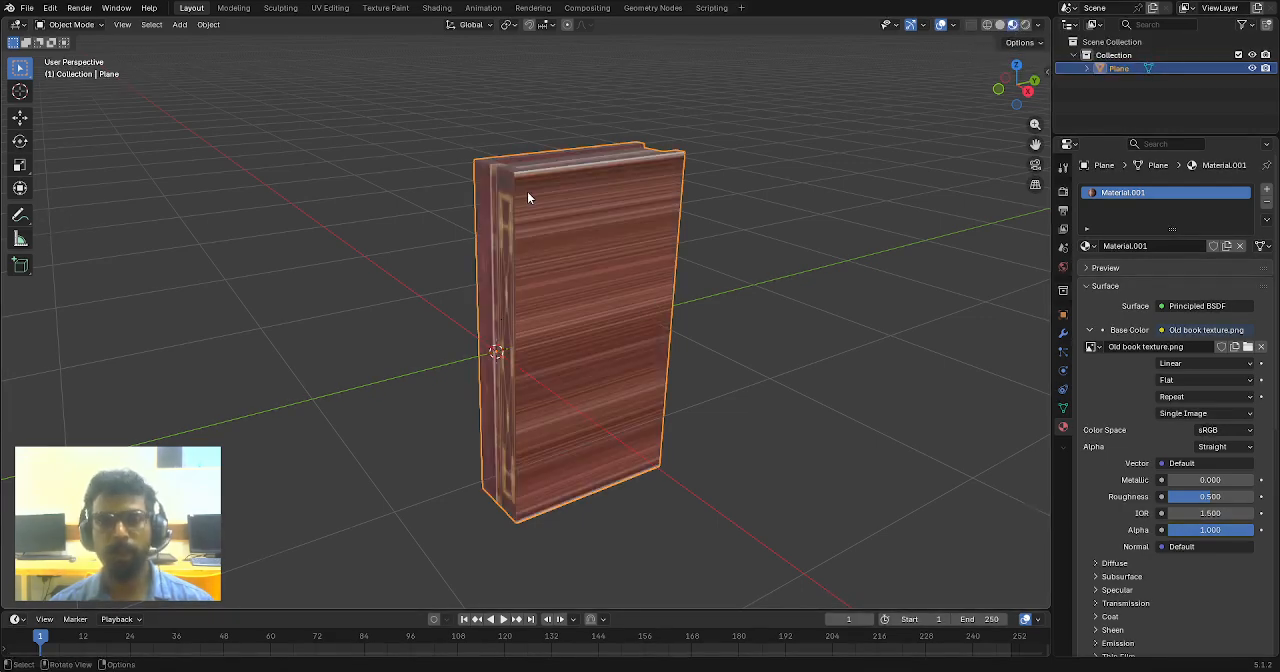
mouse_move(527, 191)
middle_mouse_down()
mouse_move(613, 228)
mouse_move(582, 214)
mouse_move(581, 274)
mouse_move(688, 315)
mouse_move(756, 288)
mouse_move(589, 260)
mouse_move(511, 264)
mouse_move(542, 279)
middle_mouse_up()
mouse_move(539, 263)
middle_mouse_down()
mouse_move(546, 240)
mouse_move(531, 277)
mouse_move(608, 265)
mouse_move(638, 282)
mouse_move(548, 268)
middle_mouse_up()
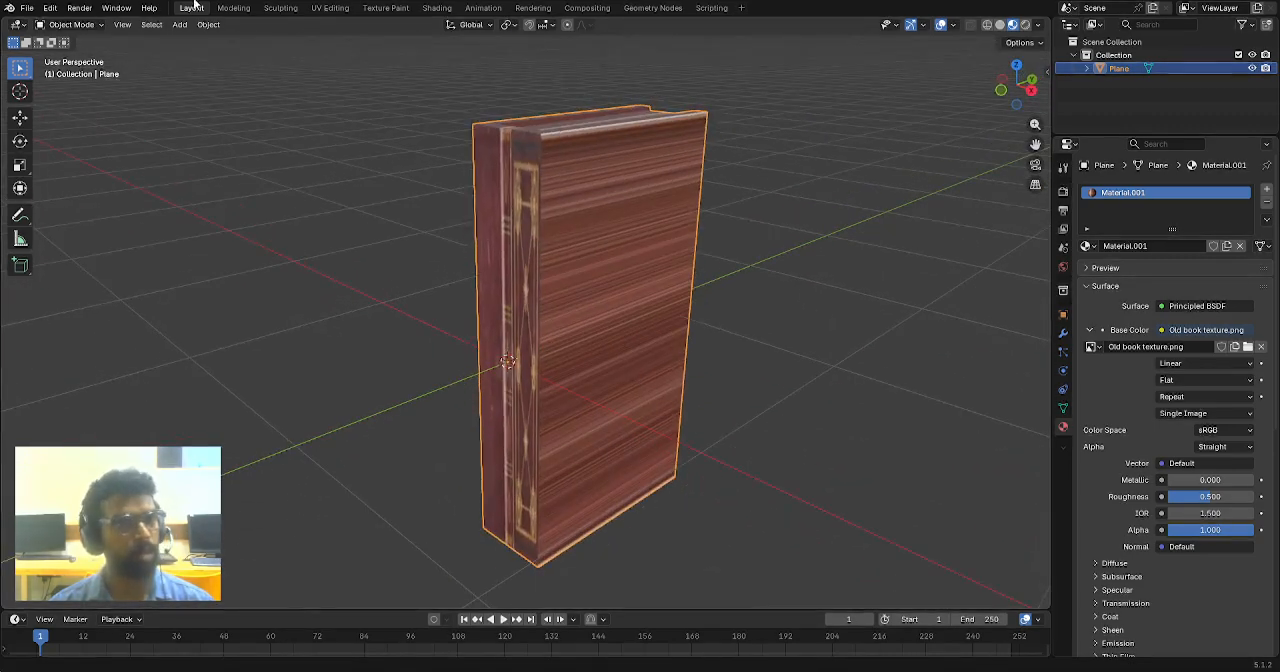
- Switch to the UV Editing workspace and set its 3D viewport to Material Preview shading
left_click(323, 10)
scroll(804, 333, "up", 2)
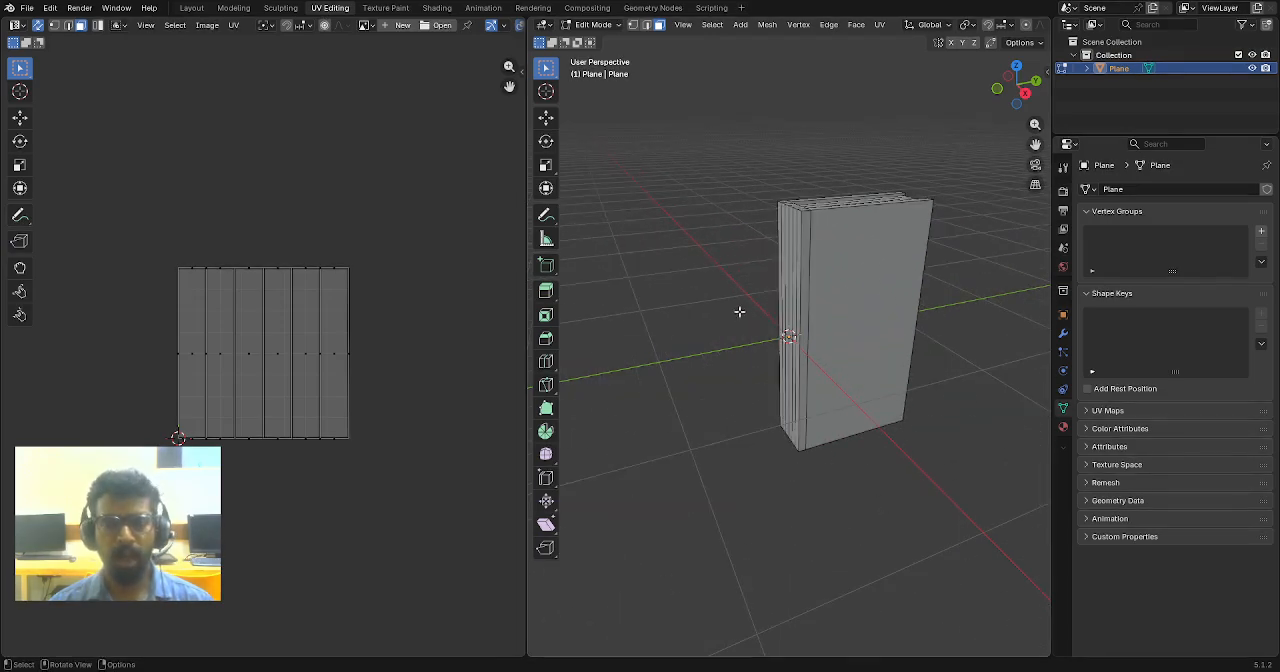
middle_click_drag(740, 311, 825, 264)
scroll(825, 264, "up", 2)
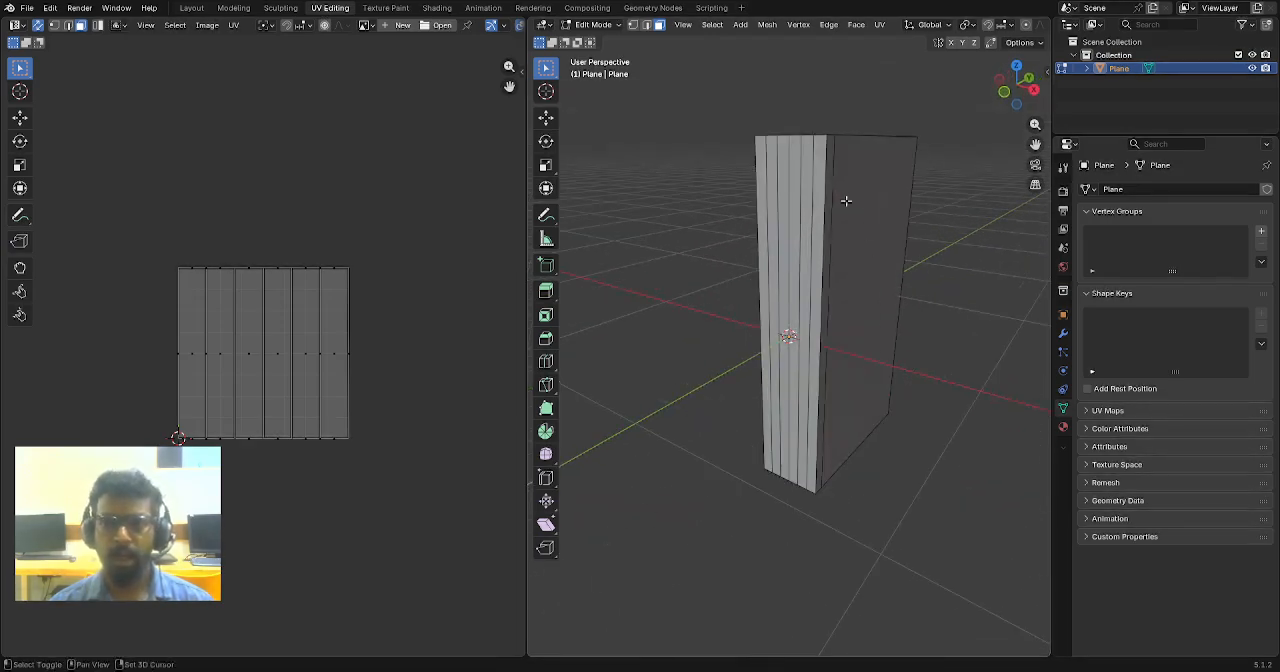
middle_click_drag(846, 201, 831, 283)
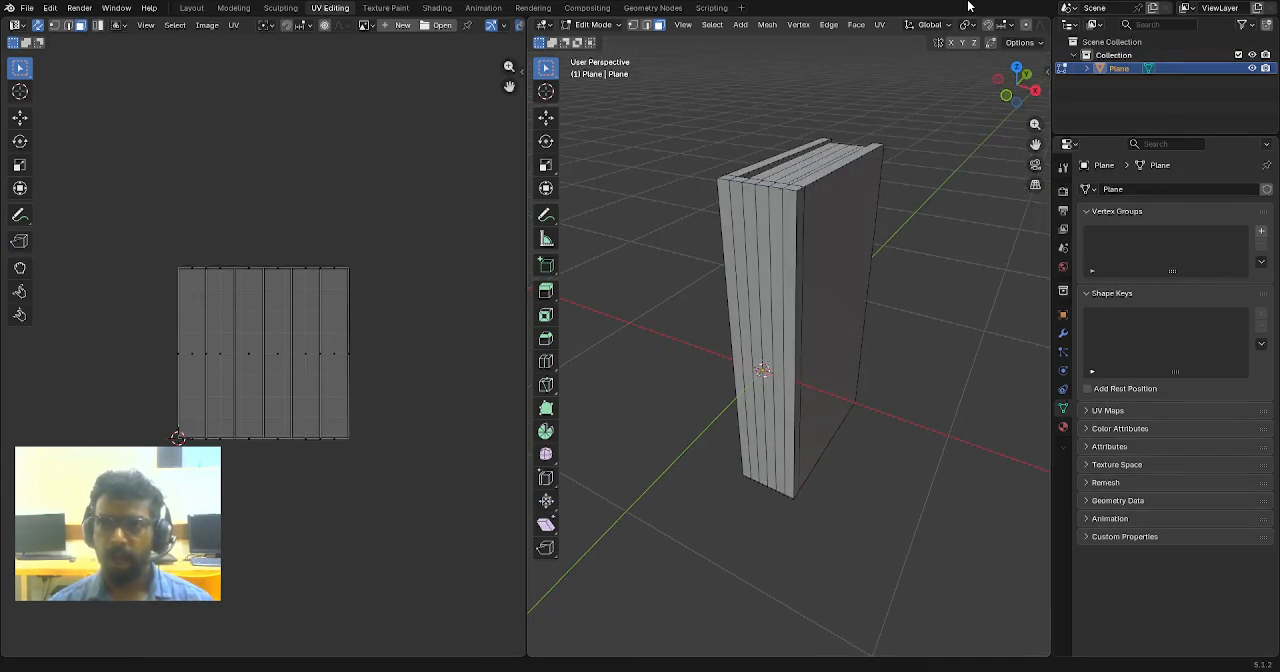
scroll(1010, 28, "down", 5)
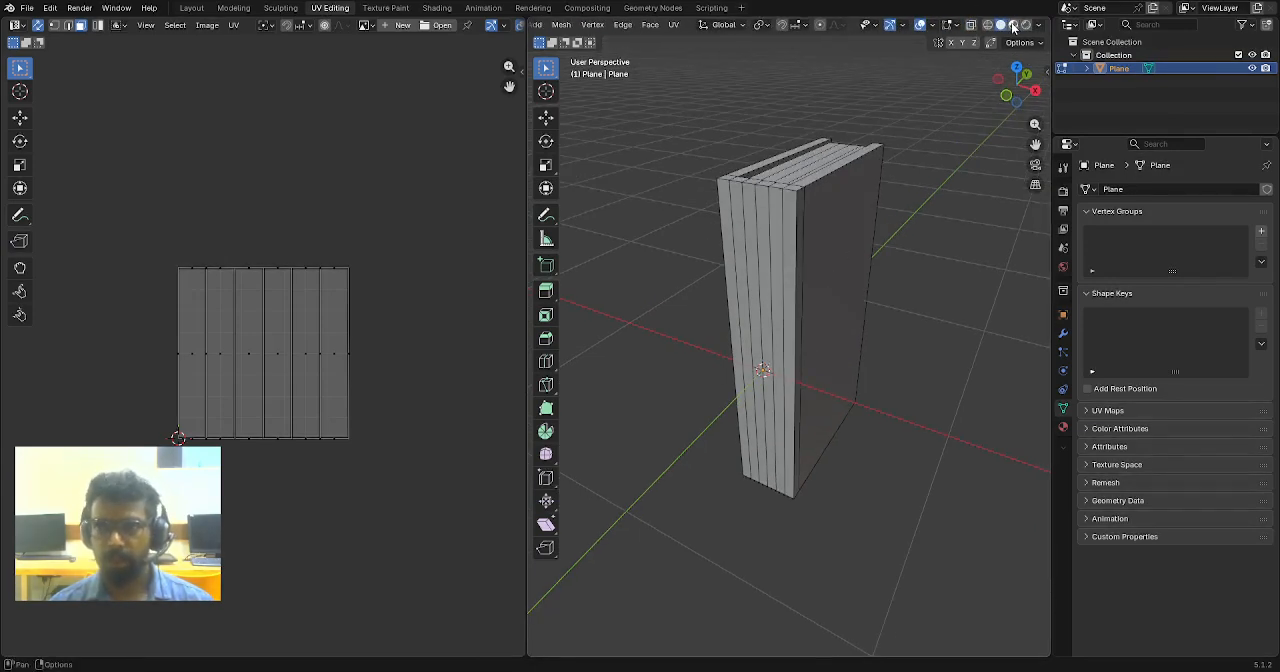
left_click(1012, 25)
middle_click_drag(844, 304, 815, 273)
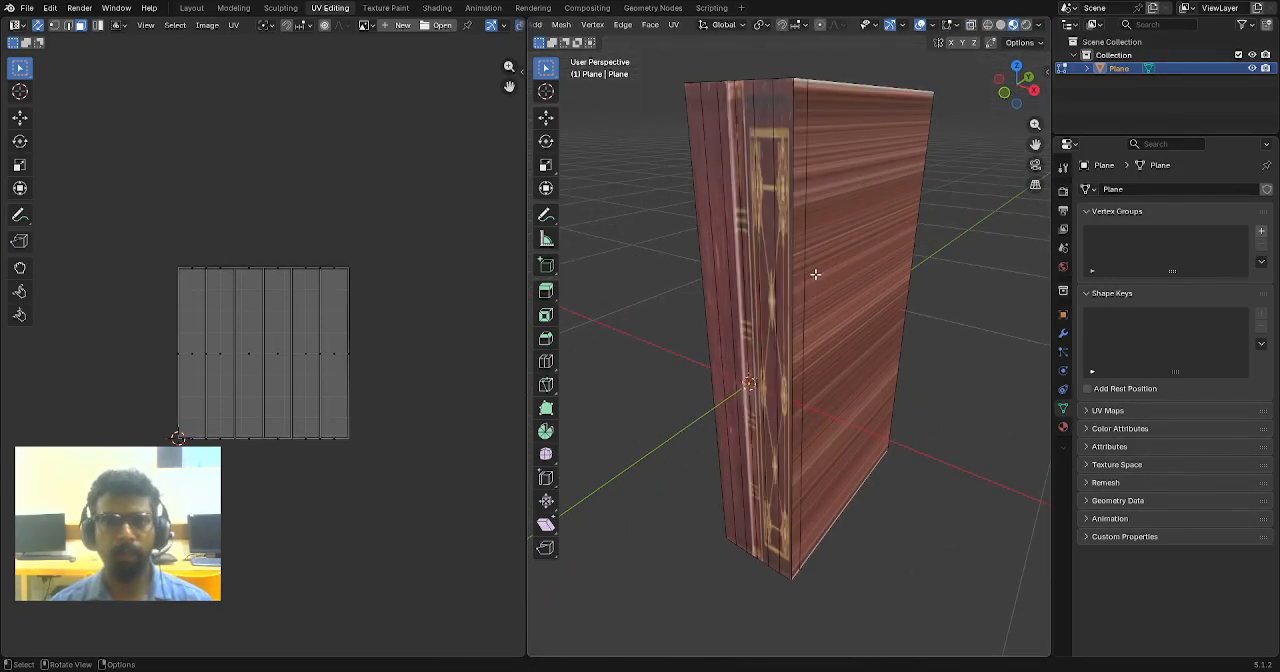
- Select the whole mesh to view its UV layout over the book texture, and deselect everything
key("a")
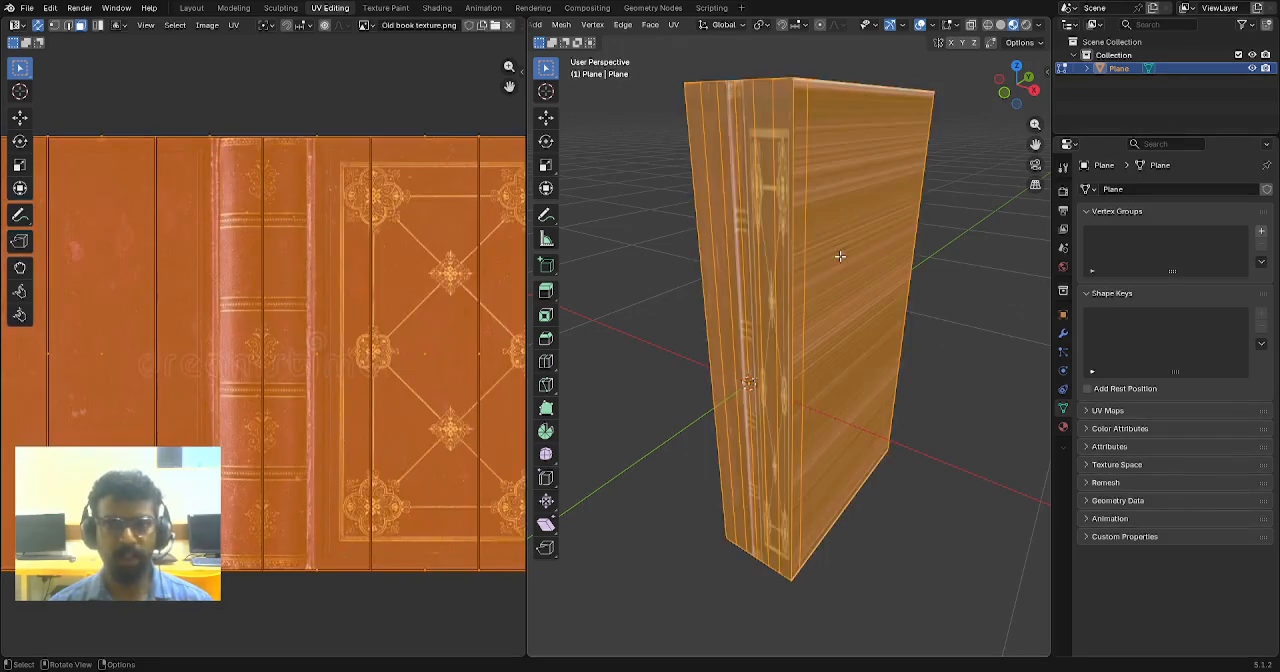
scroll(381, 331, "down", 2)
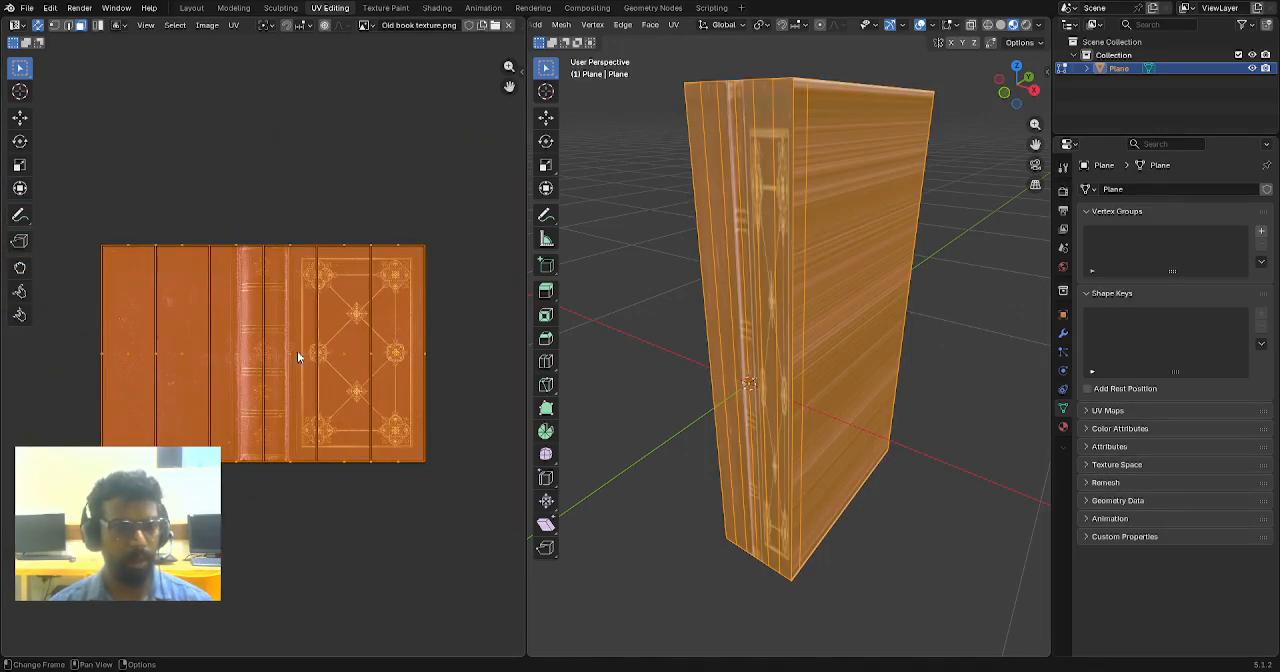
scroll(297, 355, "up", 1)
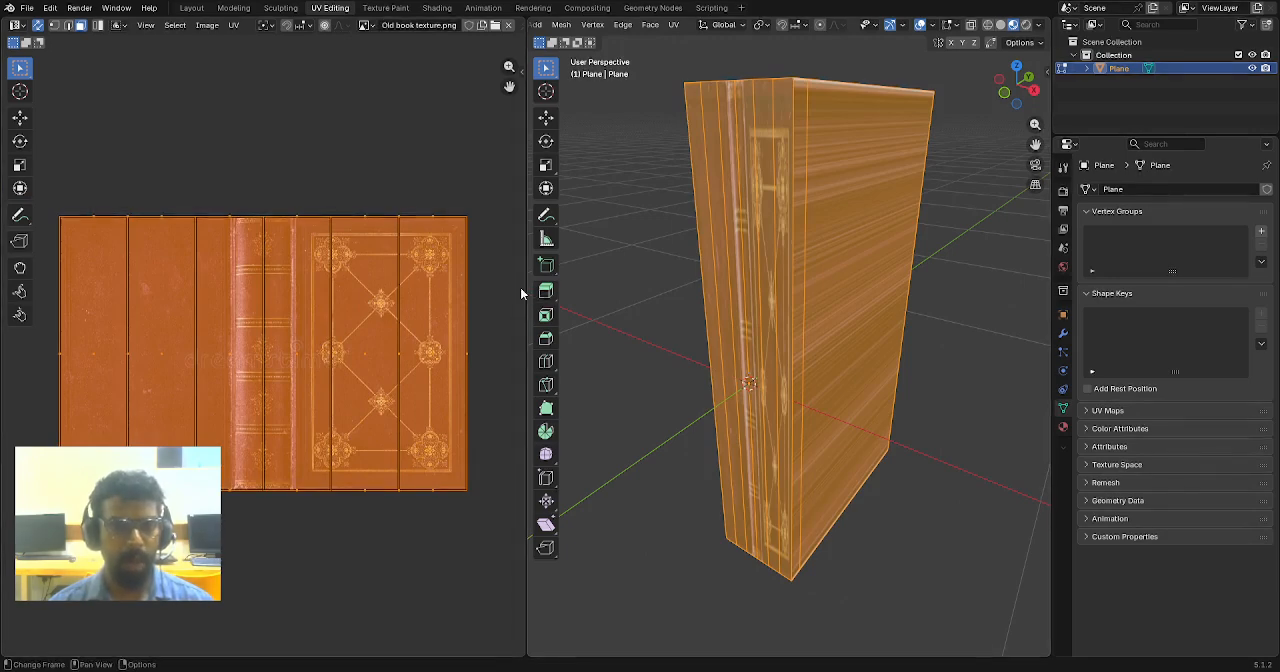
key("alt+a")
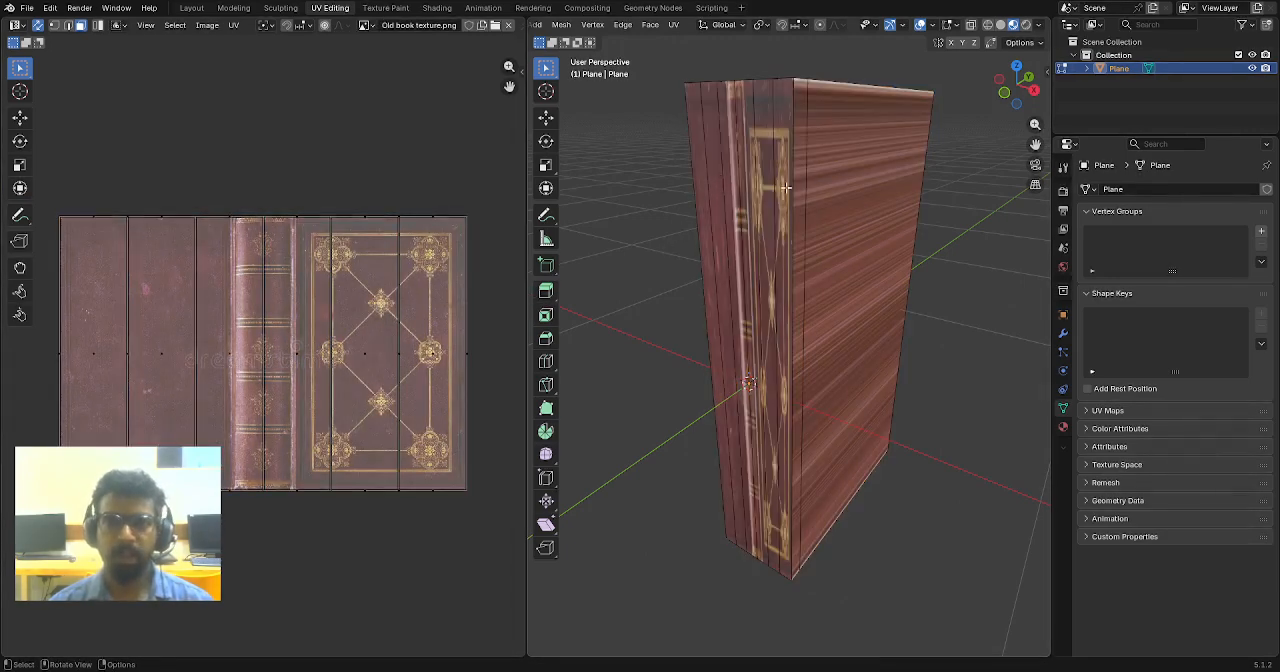
- Select all six vertical face strips on the book's spine
middle_click_drag(786, 187, 769, 235)
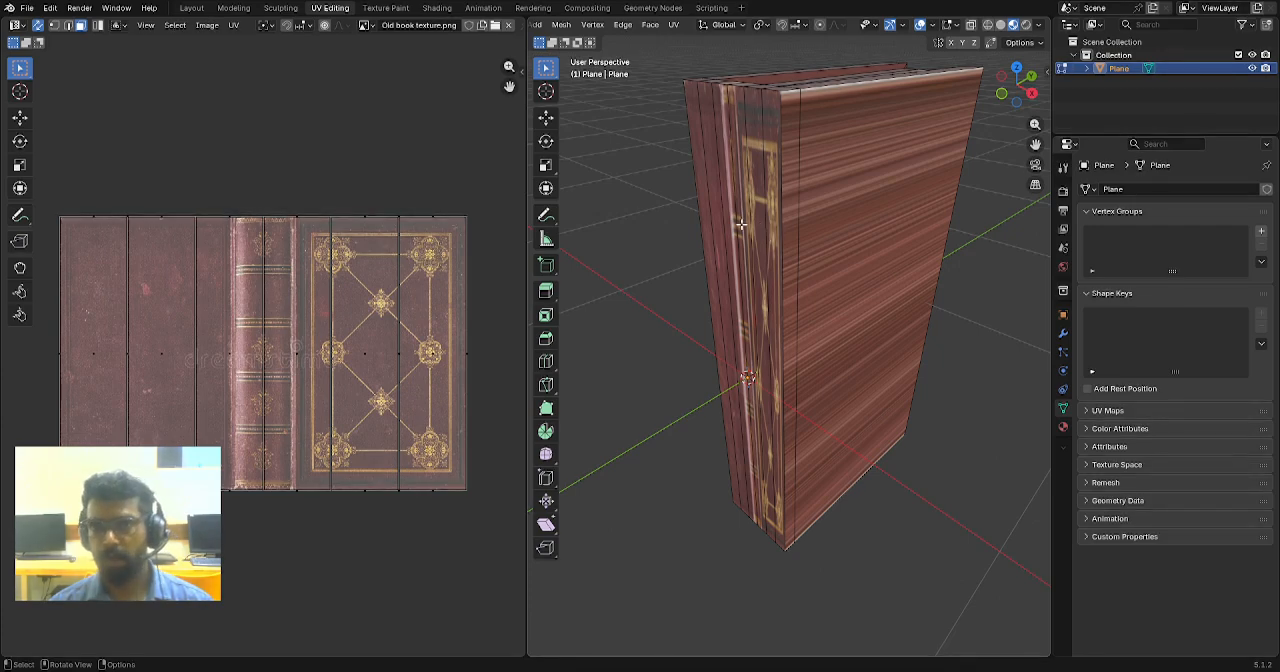
scroll(741, 224, "down", 2)
middle_click_drag(736, 280, 749, 263)
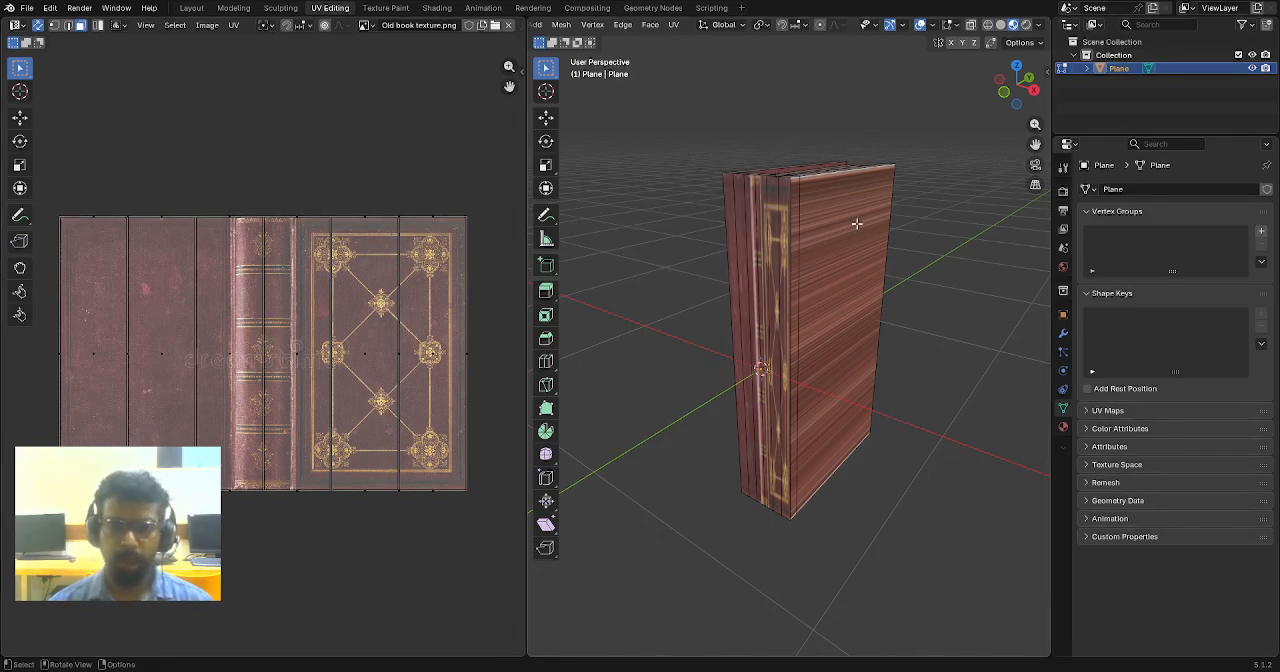
middle_click_drag(721, 256, 698, 206)
left_click(712, 186)
left_click(727, 200, "shift")
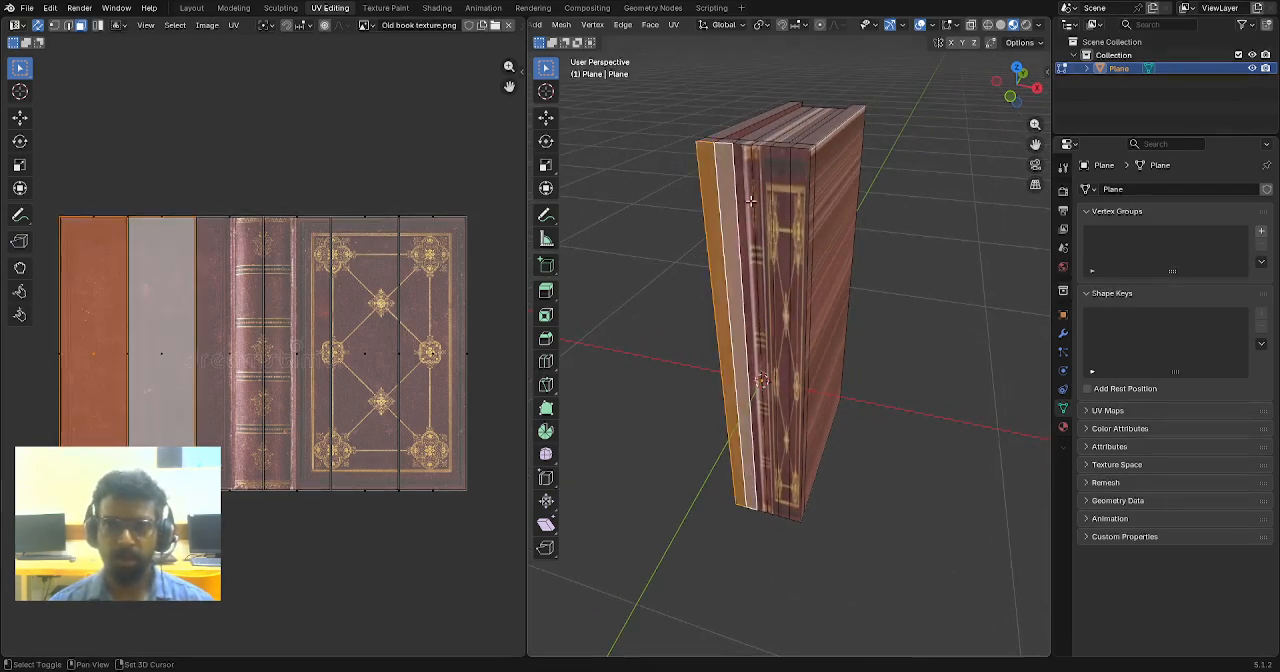
left_click(750, 200, "shift")
left_click(767, 206, "shift")
left_click(784, 200, "shift")
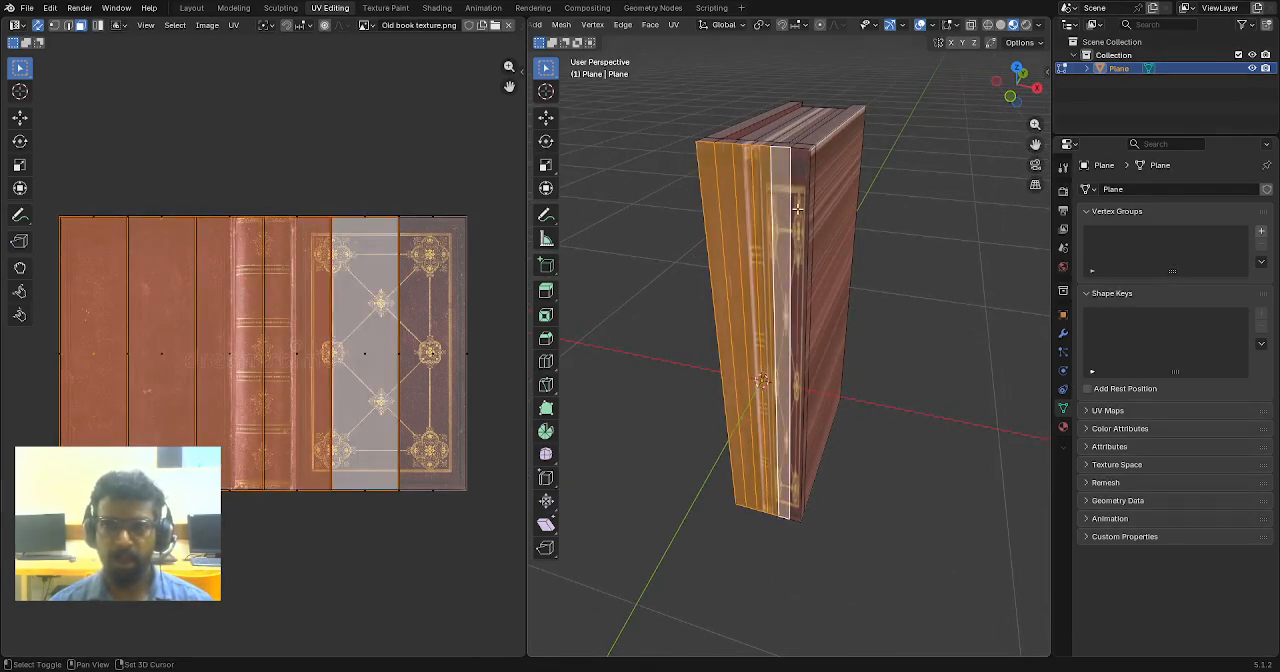
left_click(800, 205, "shift")
middle_click_drag(800, 205, 752, 197)
middle_click_drag(874, 192, 790, 175)
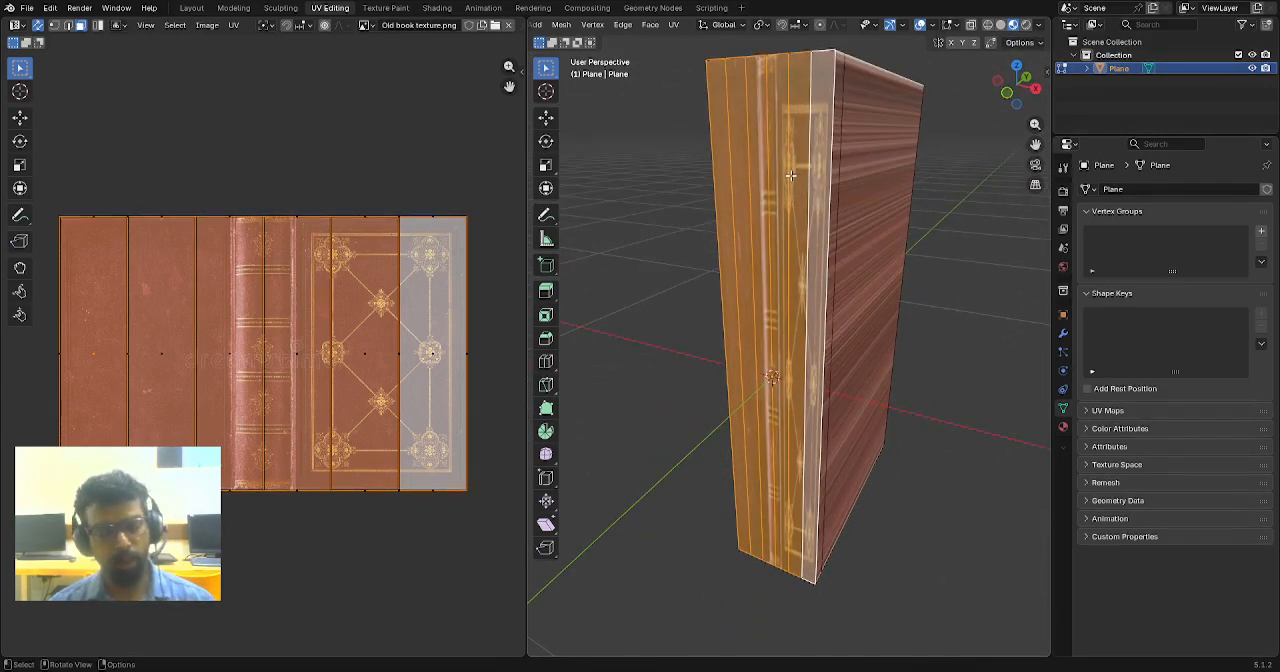
- Unwrap the selected spine faces with Cube Projection and clear the selection
key("u")
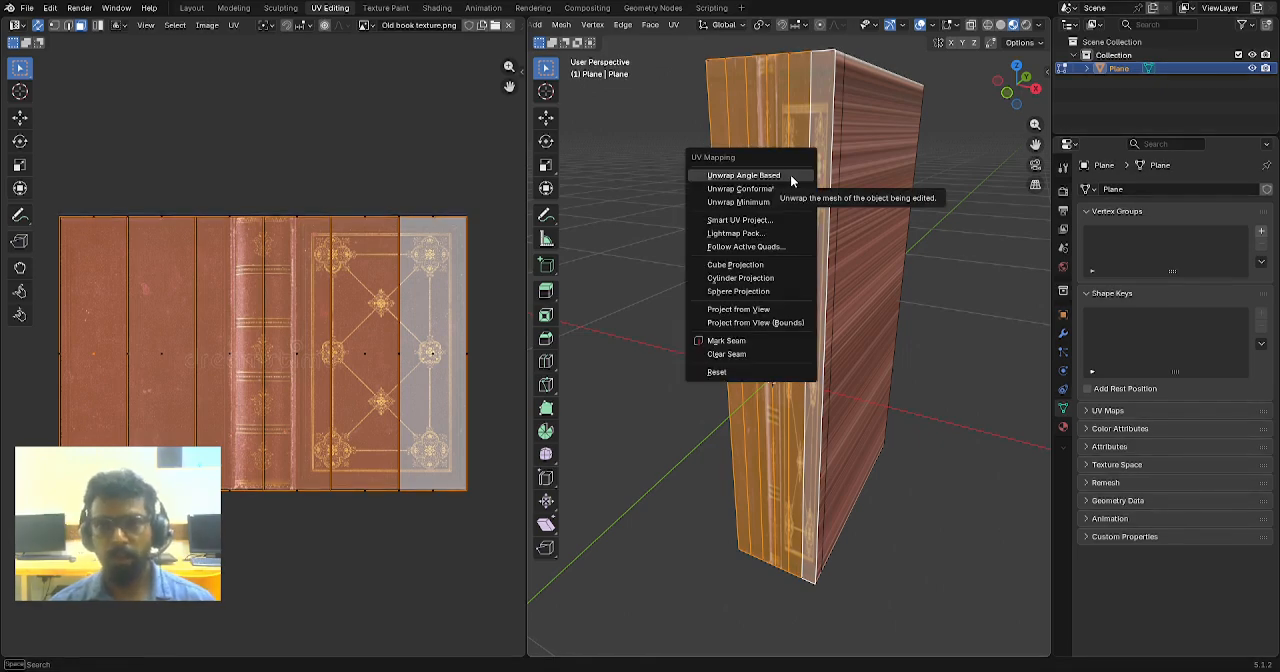
left_click(746, 268)
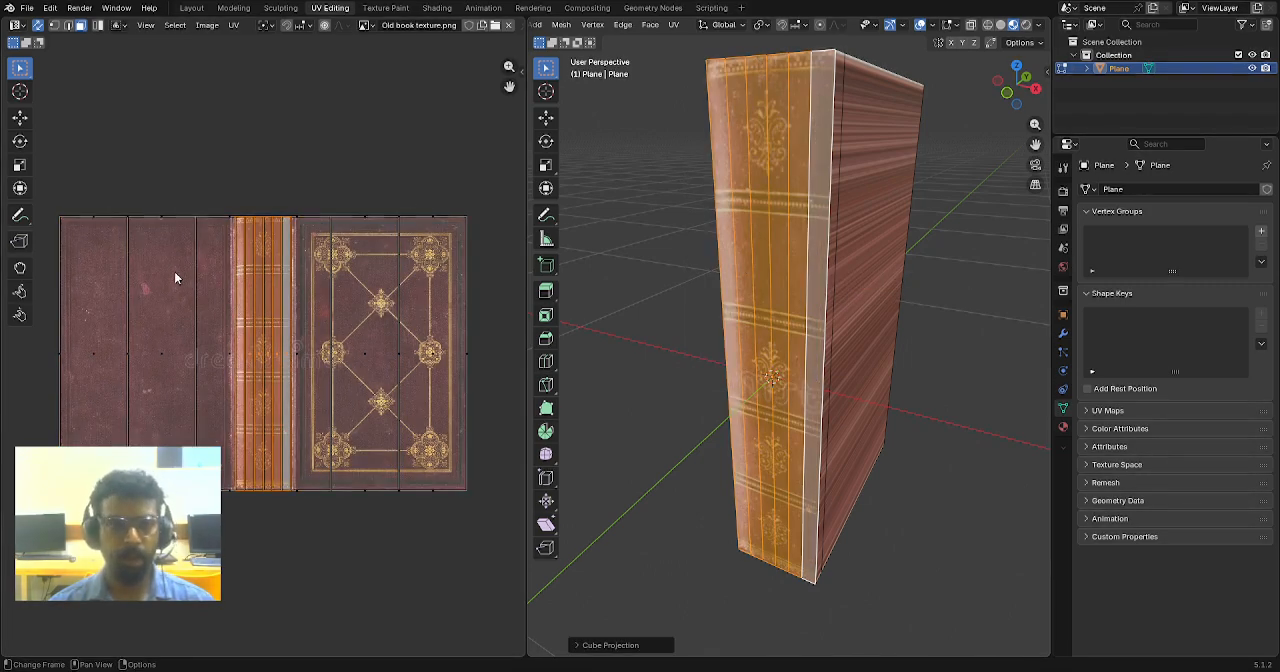
left_click(642, 249)
- Select the large cover face and the narrow strip beside the spine, and unwrap them with Cube Projection
middle_click_drag(642, 249, 695, 272)
middle_click_drag(790, 267, 863, 260)
left_click(801, 197, "shift")
scroll(802, 205, "down", 3)
scroll(852, 266, "up", 2)
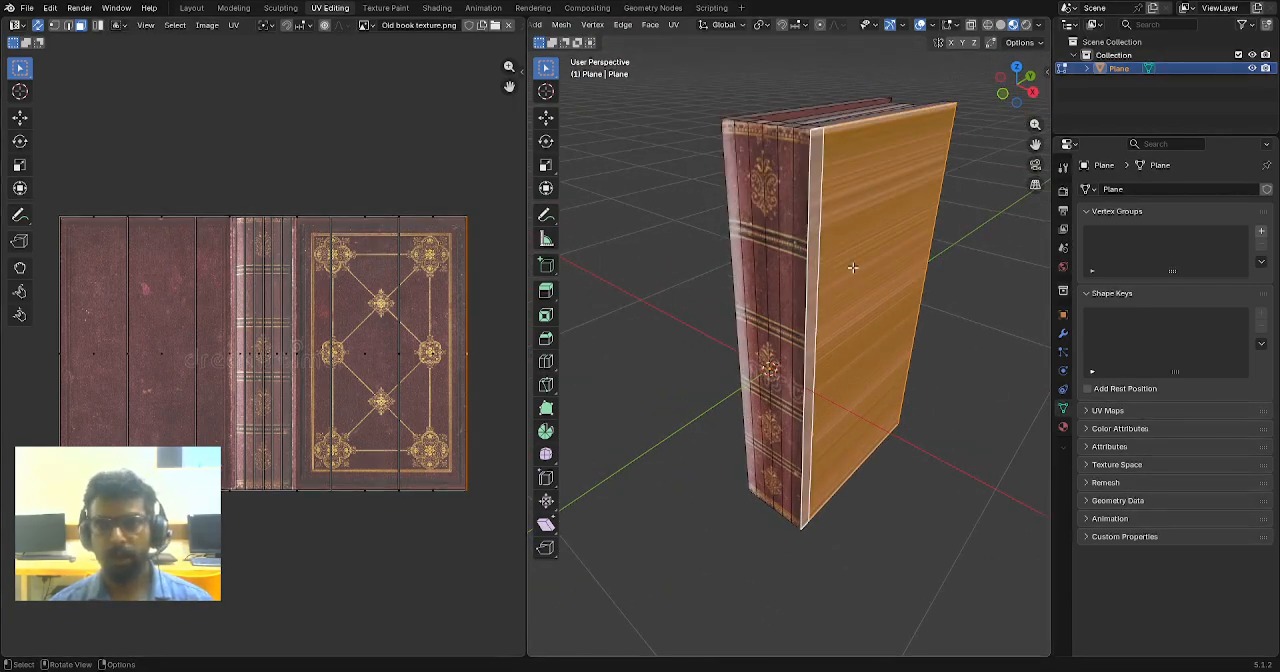
key("u")
left_click(852, 266)
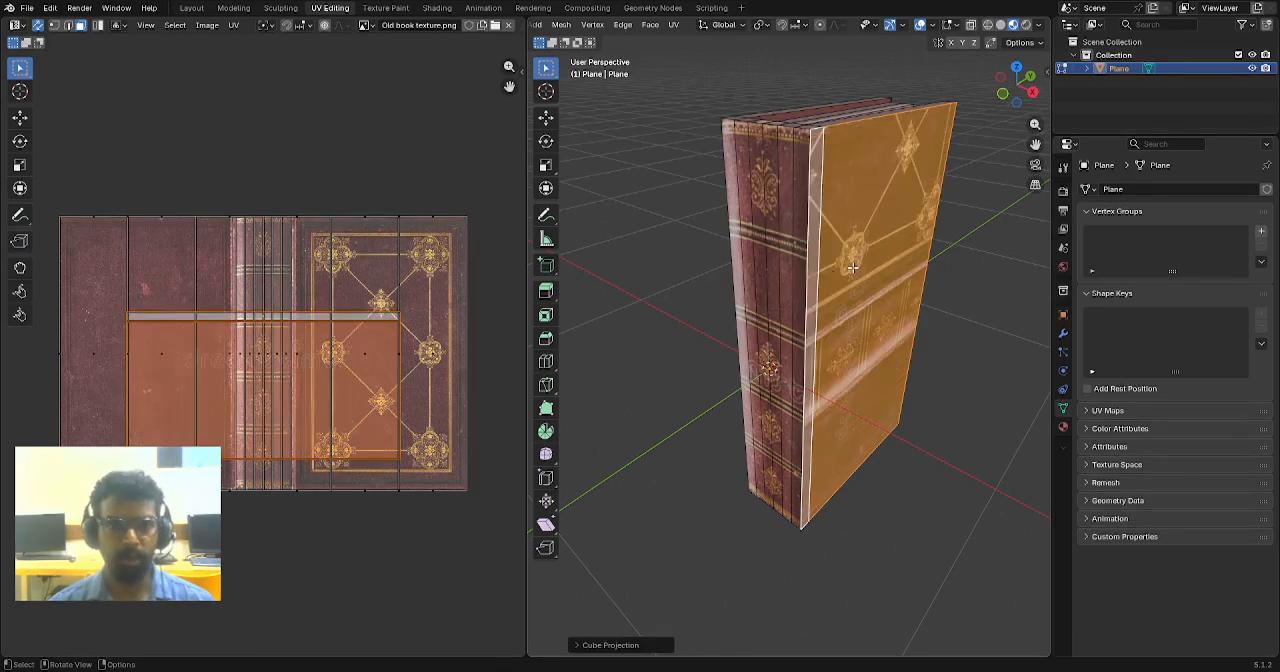
- Rotate the cover faces' UV island by about 90 degrees so it stands upright on the texture
scroll(434, 318, "up", 1)
scroll(432, 325, "right", 3, "ctrl")
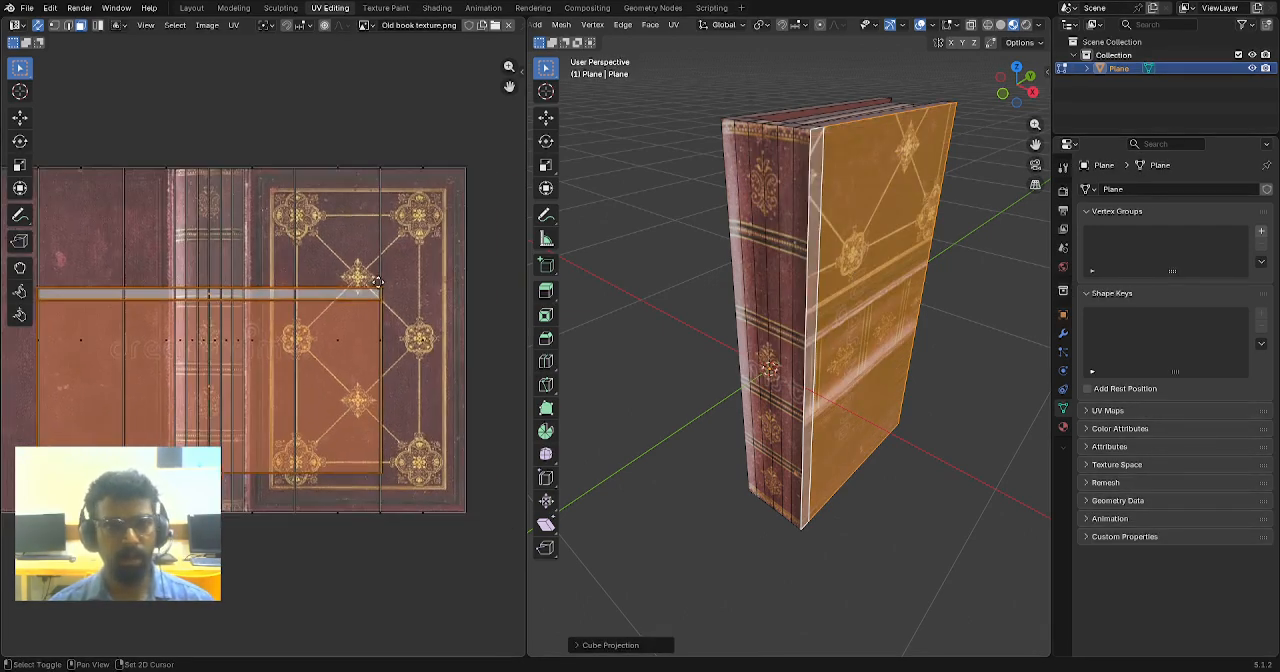
key("r")
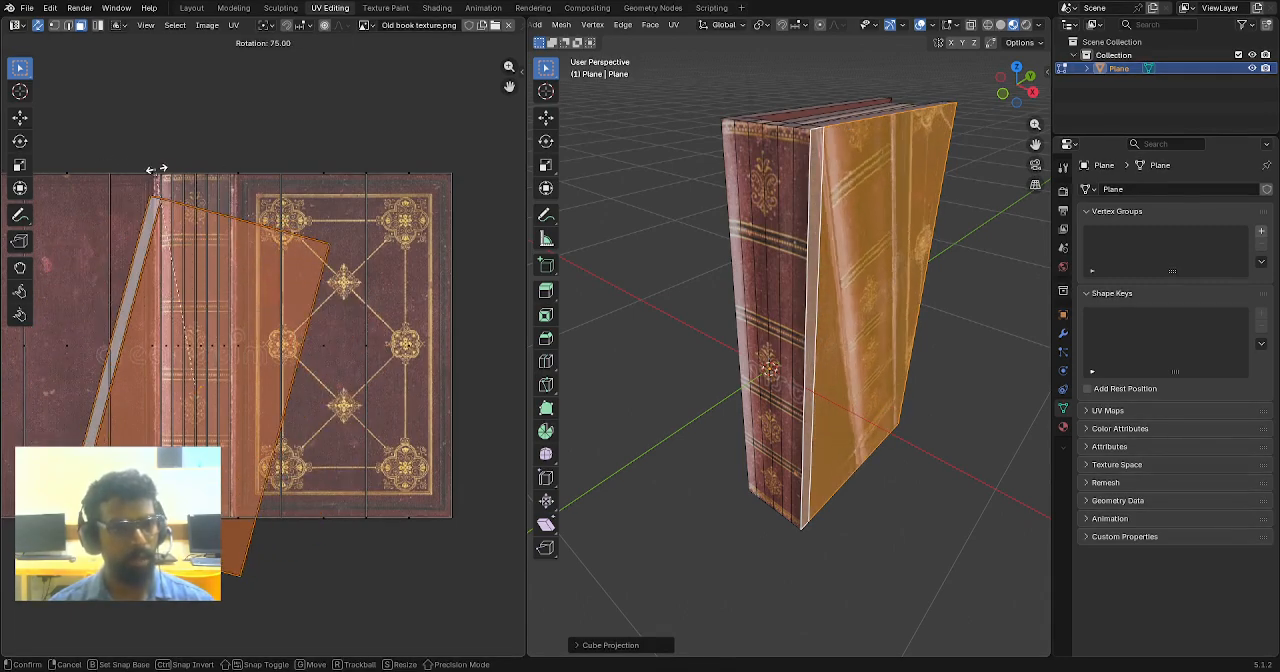
left_click(103, 188)
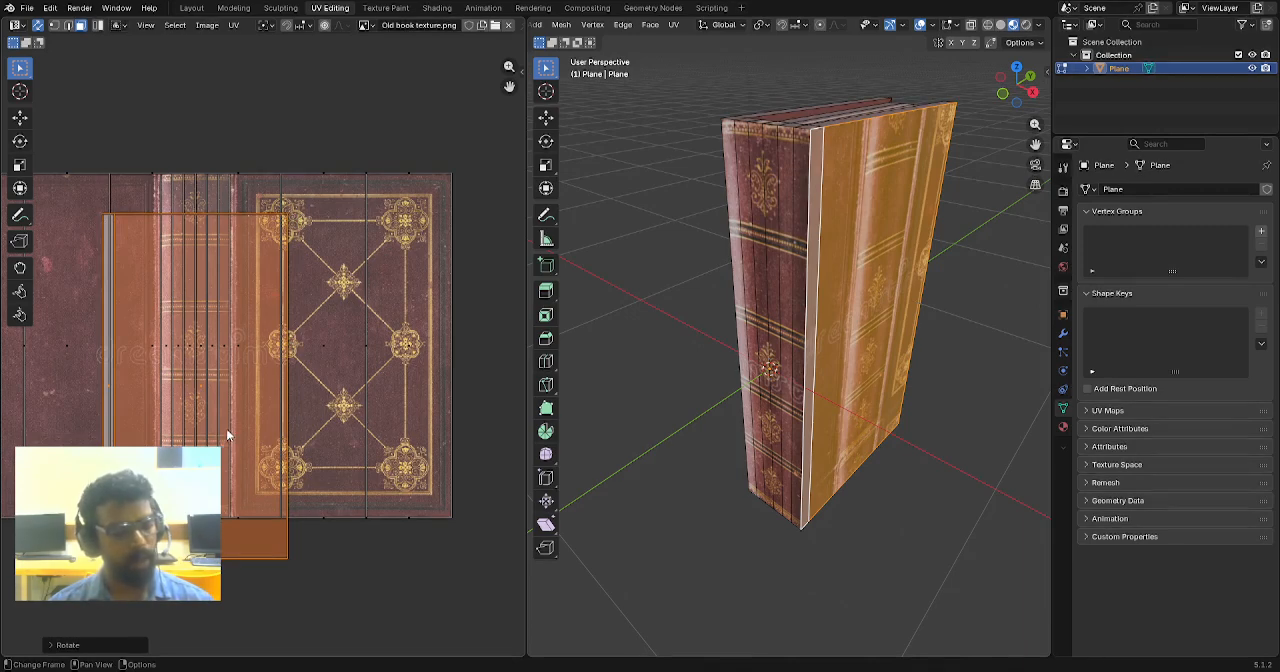
key("r")
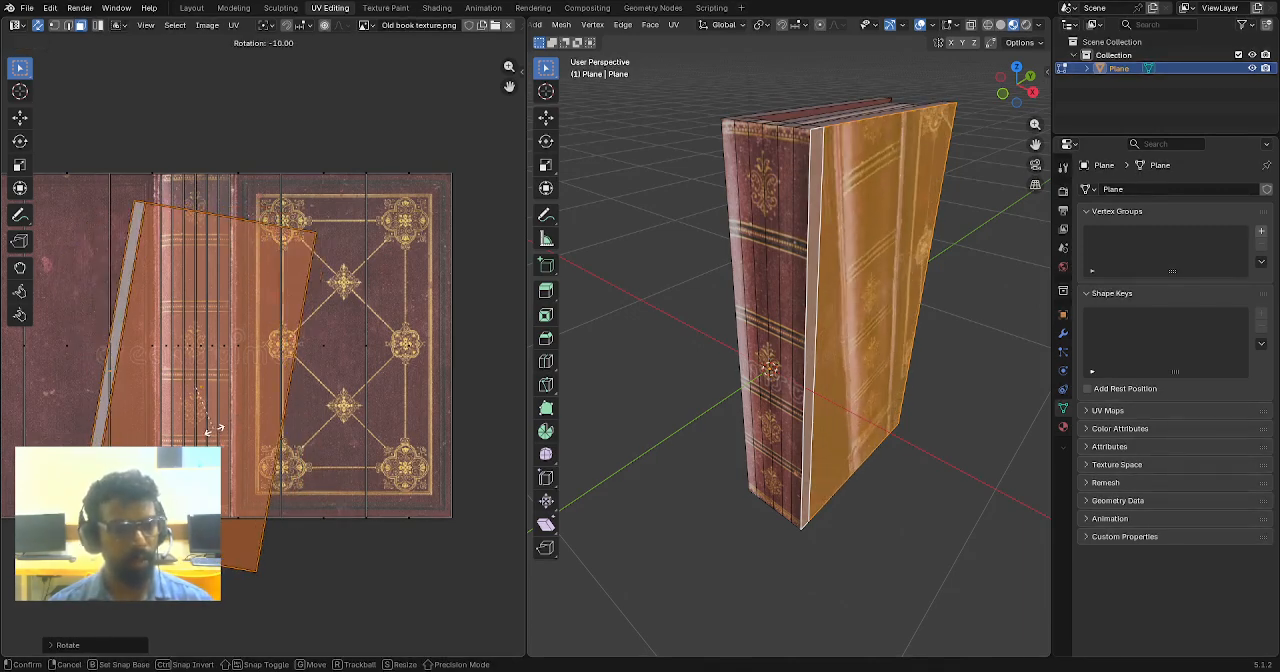
left_click(225, 428)
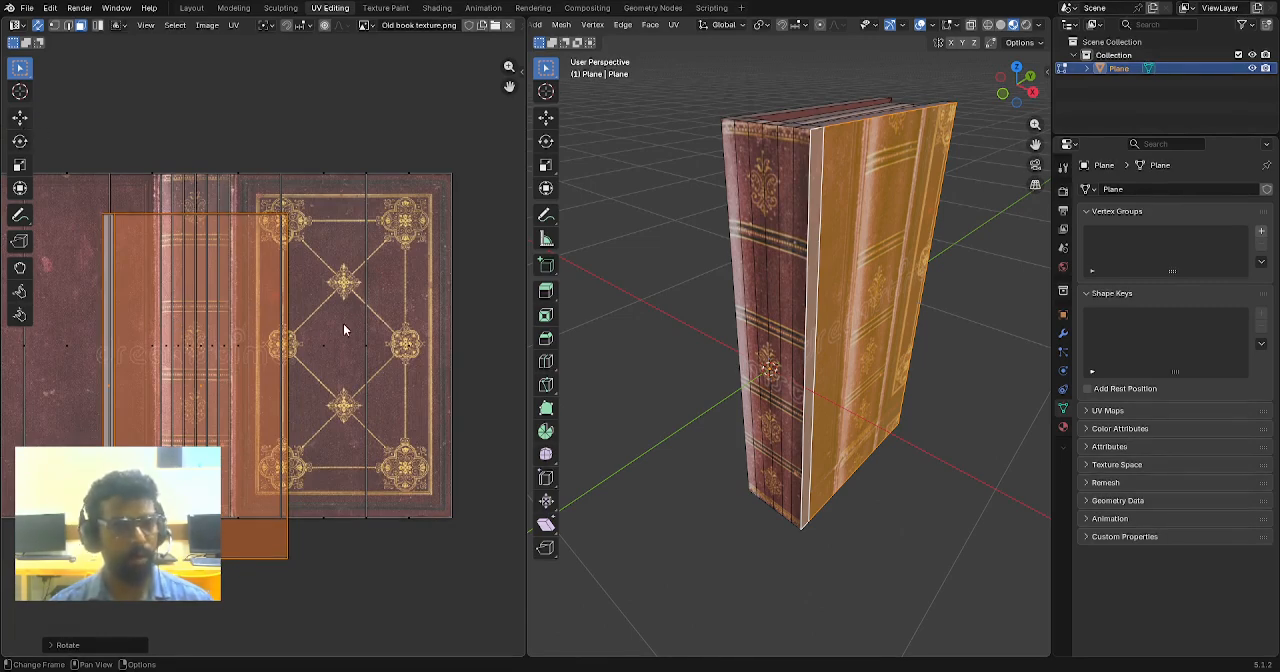
- Move the front cover's UV island about 0.29 along X onto the ornamented cover artwork and align it vertically with the image edges
scroll(331, 347, "down", 1)
middle_click_drag(331, 347, 422, 313)
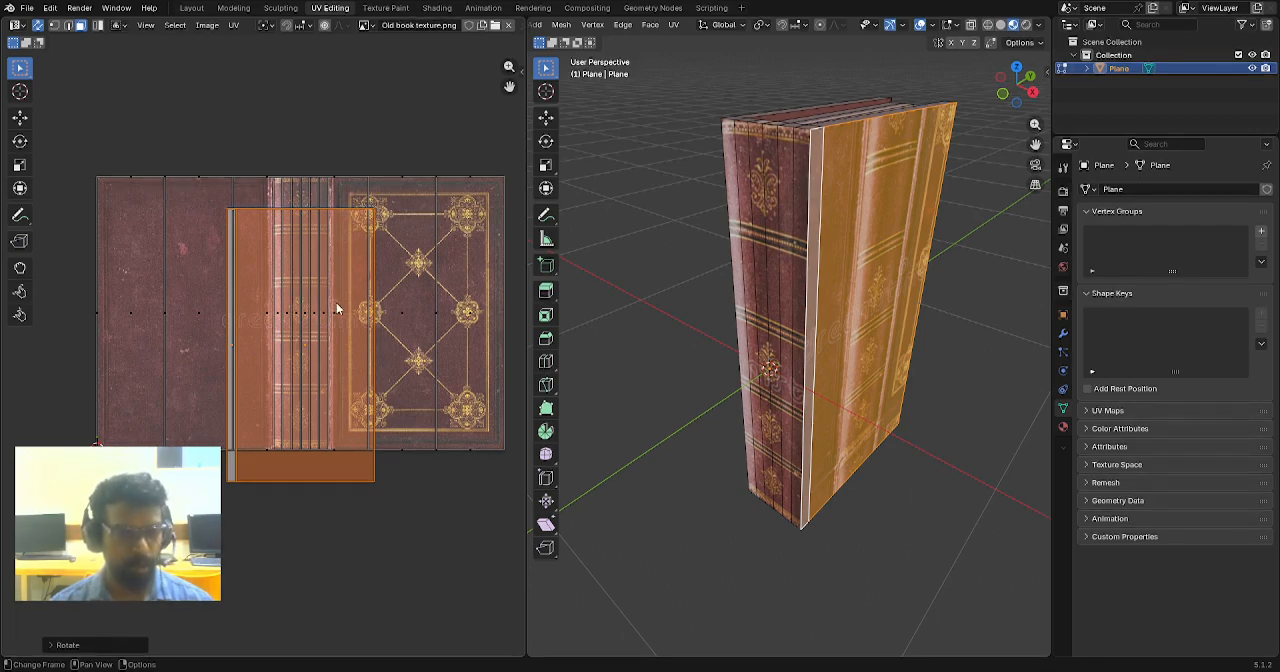
middle_click_drag(690, 330, 718, 327)
scroll(344, 324, "up", 1)
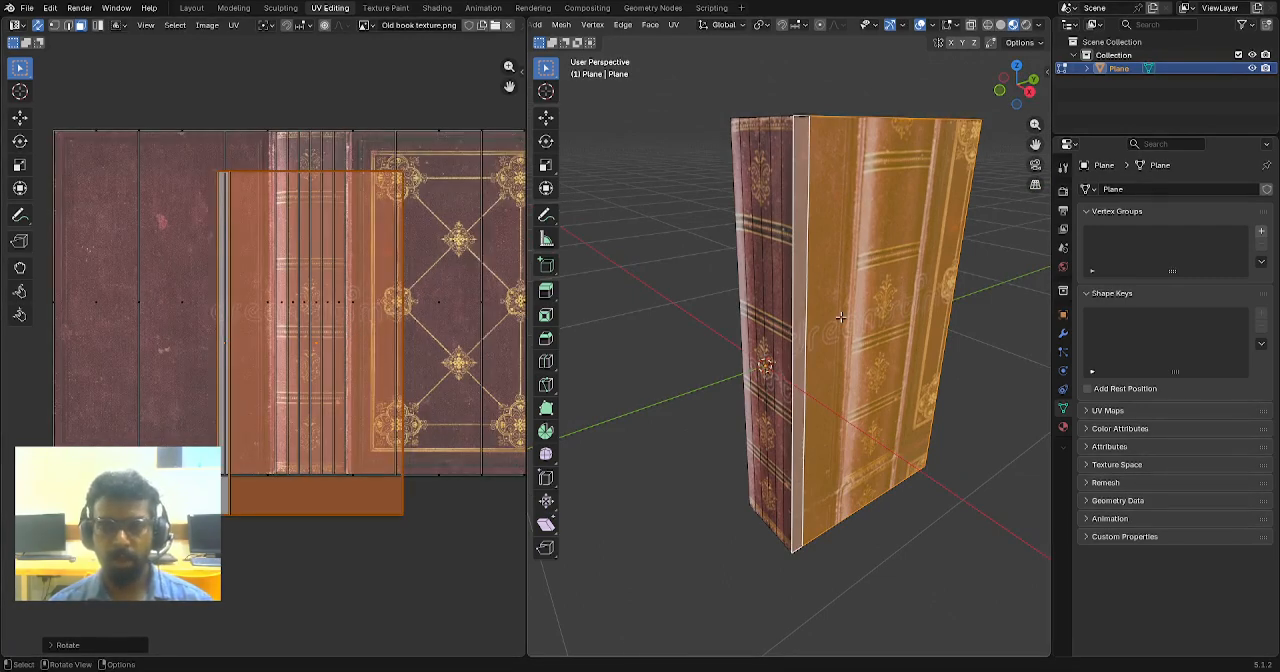
middle_click_drag(881, 279, 854, 313, "shift")
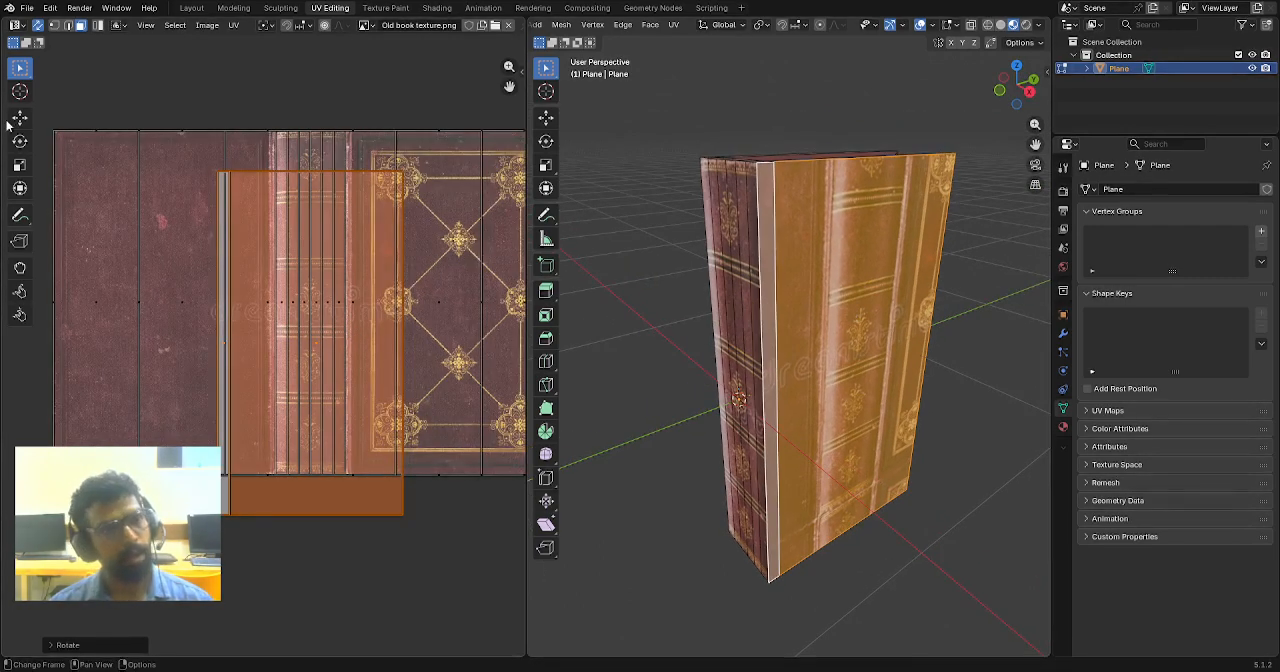
scroll(256, 286, "right", 4, "ctrl")
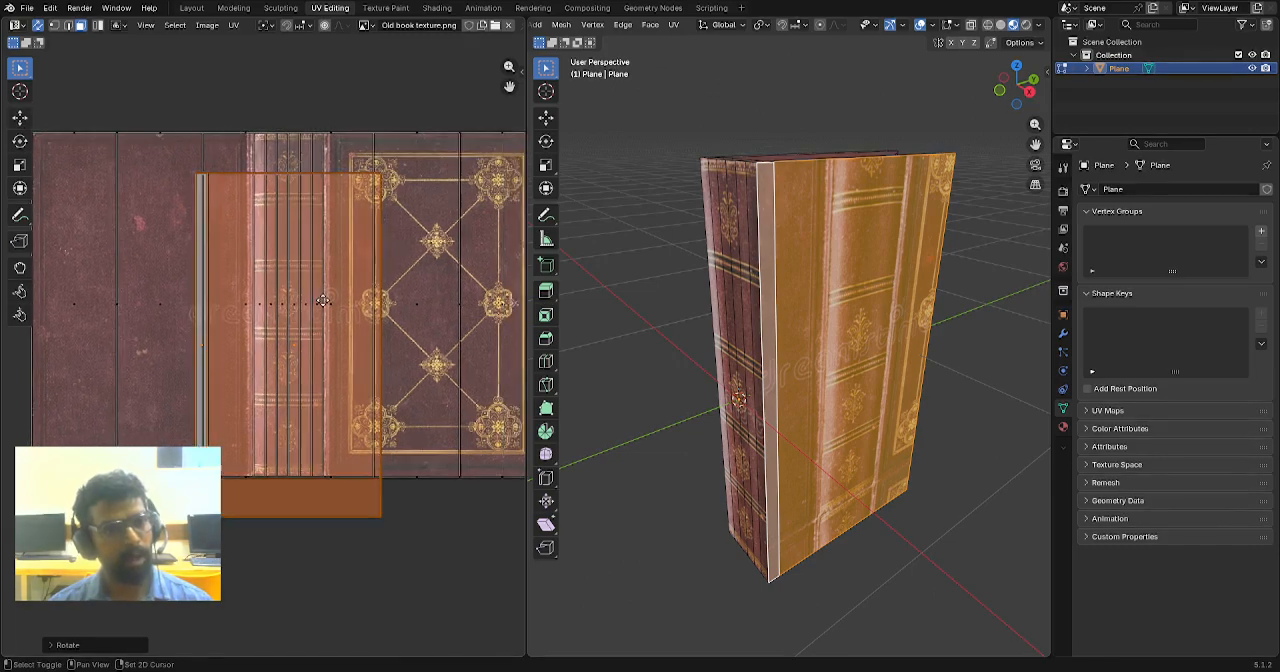
left_click(26, 124)
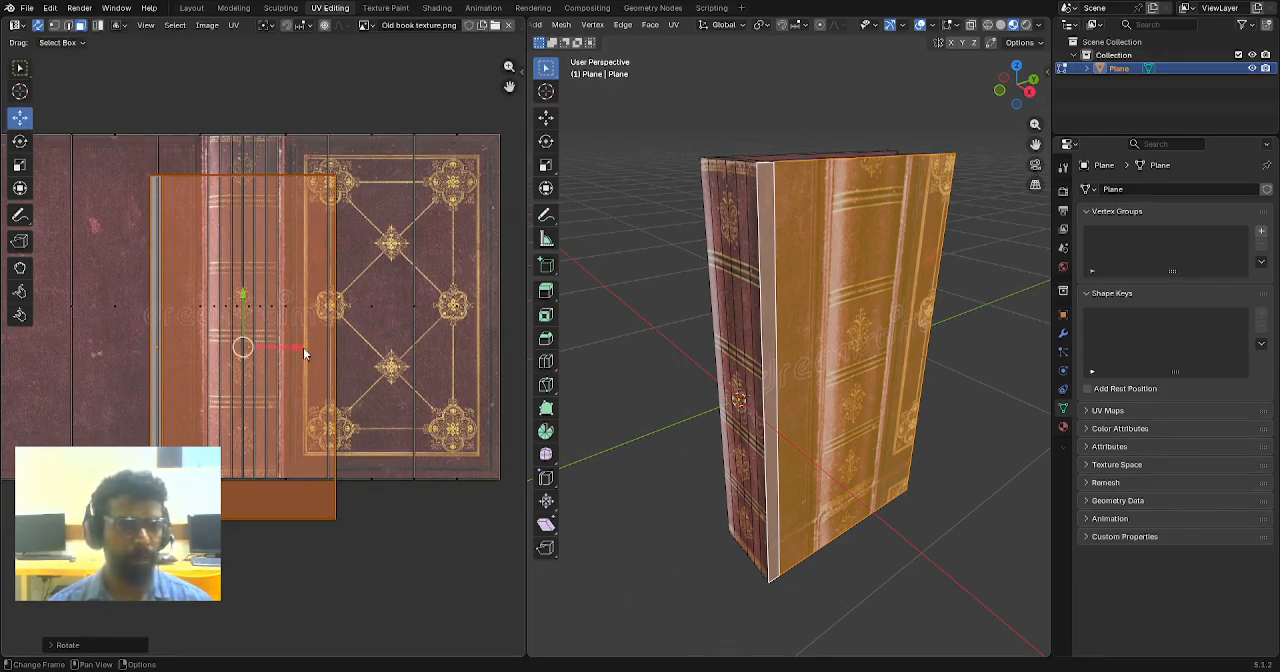
middle_click_drag(381, 292, 342, 294, "shift")
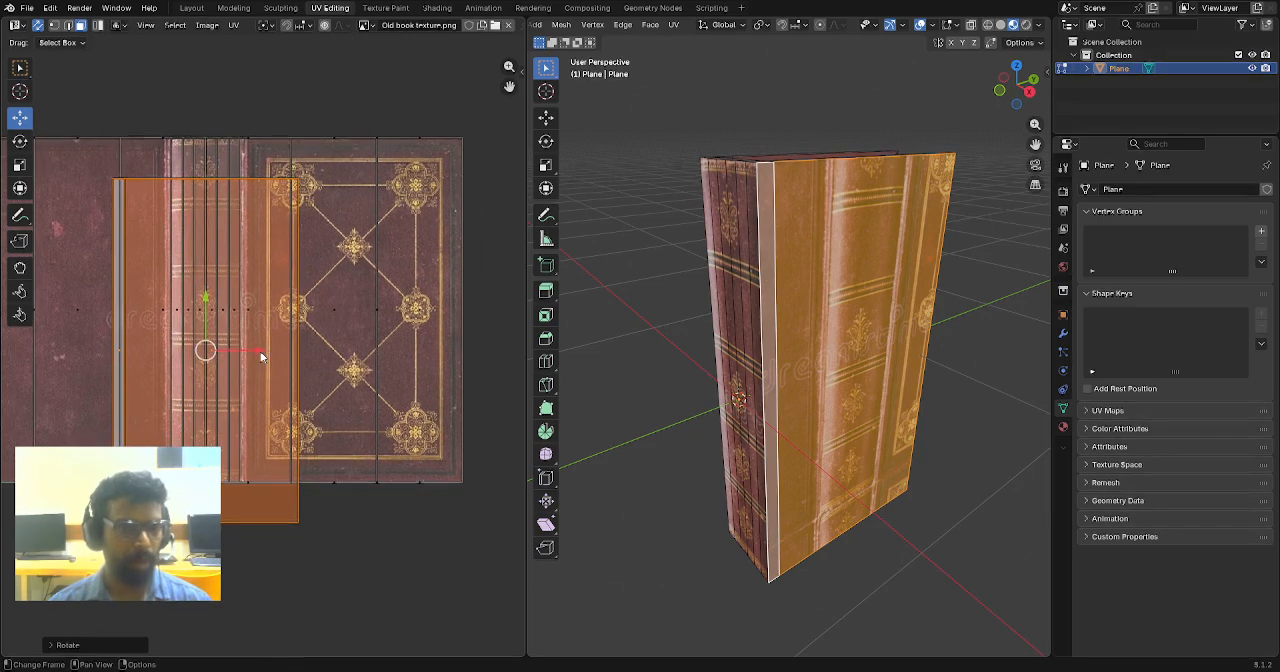
left_click_drag(260, 349, 407, 338)
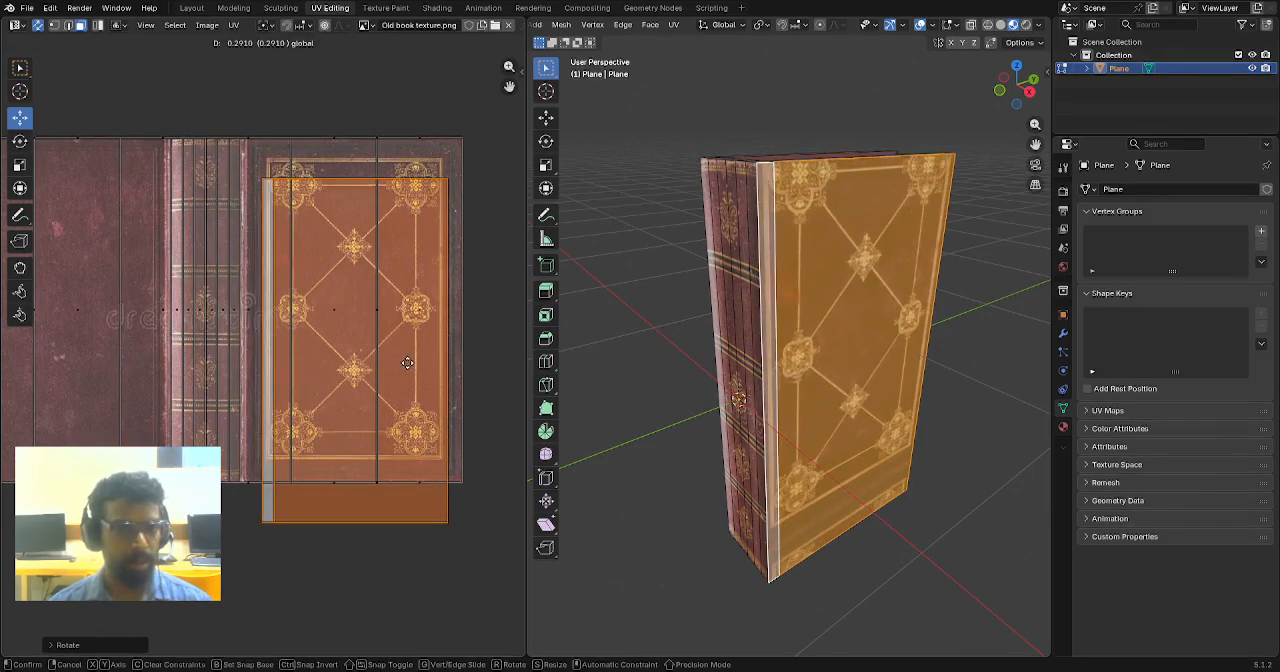
left_click_drag(354, 305, 356, 257)
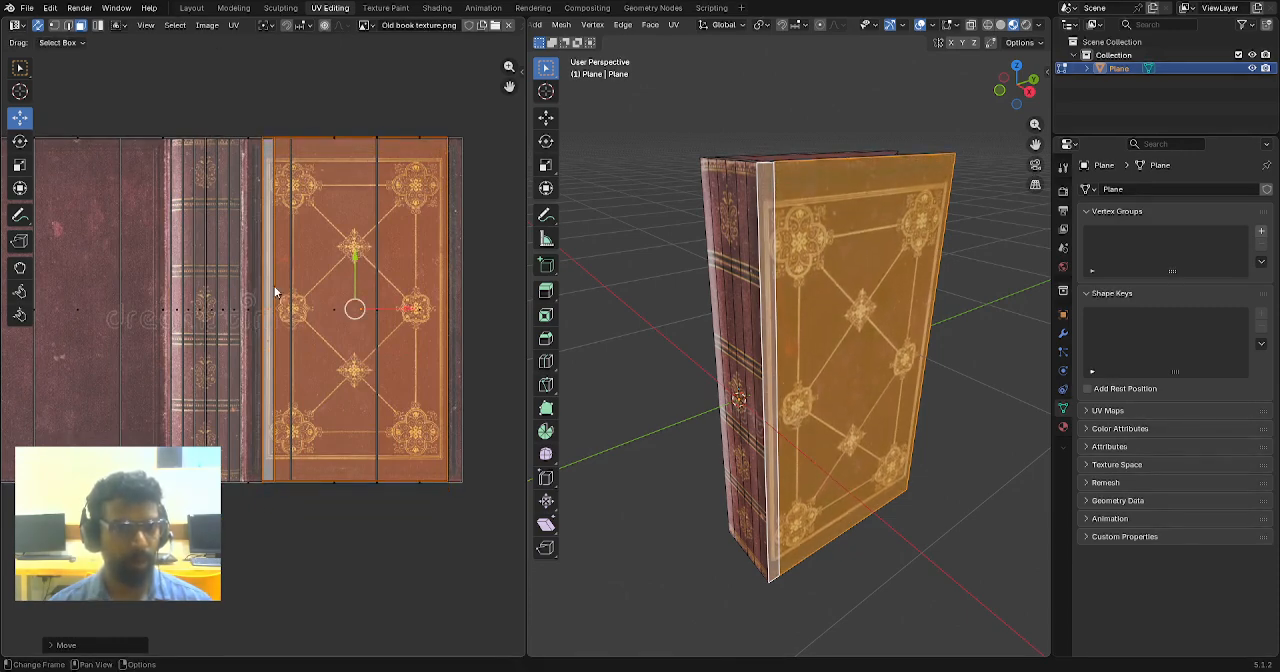
- Centre the cover's UV island on the ornamented panel and scale it along X by about 1.14
scroll(274, 286, "up", 2)
middle_click_drag(389, 276, 328, 295)
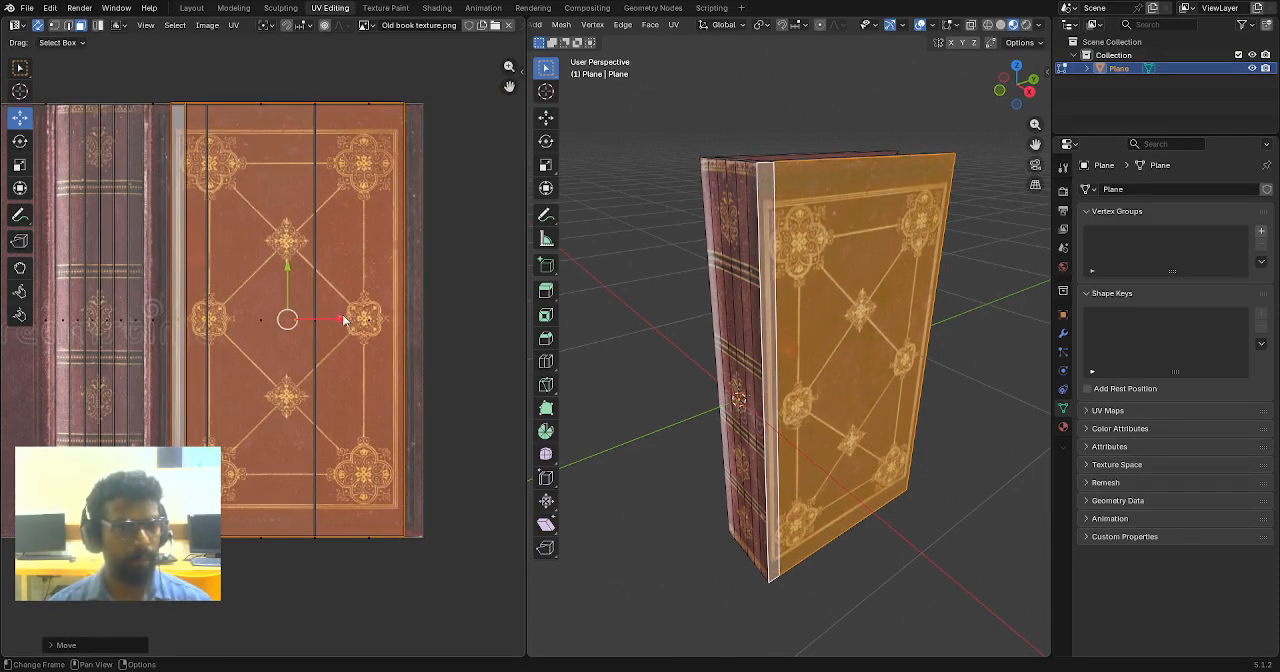
mouse_move(343, 320)
left_mouse_down()
mouse_move(388, 319)
mouse_move(326, 315)
left_mouse_up()
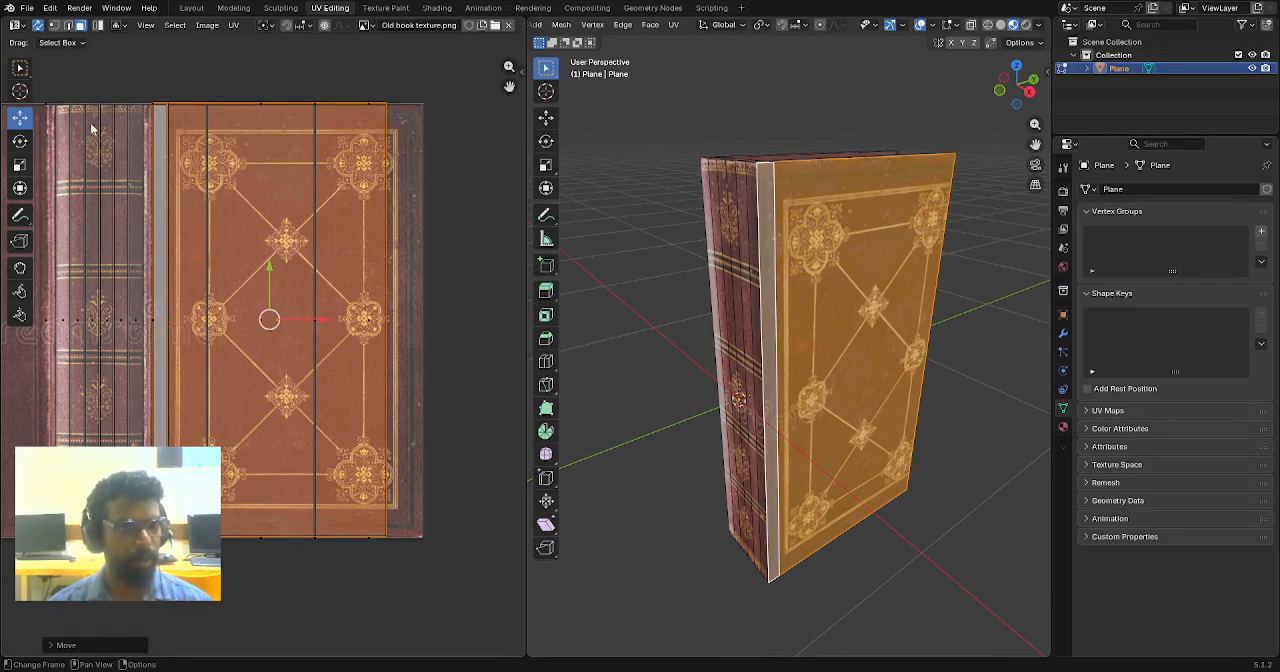
left_click(51, 27)
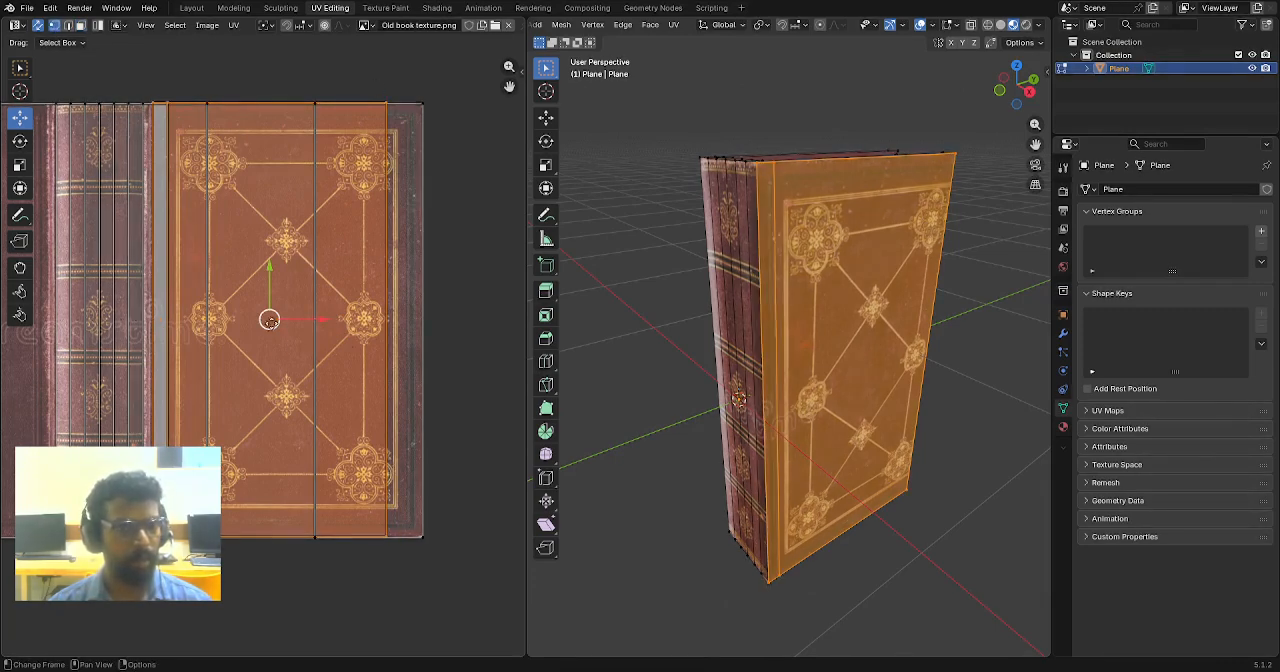
left_click_drag(319, 321, 339, 331)
key("s")
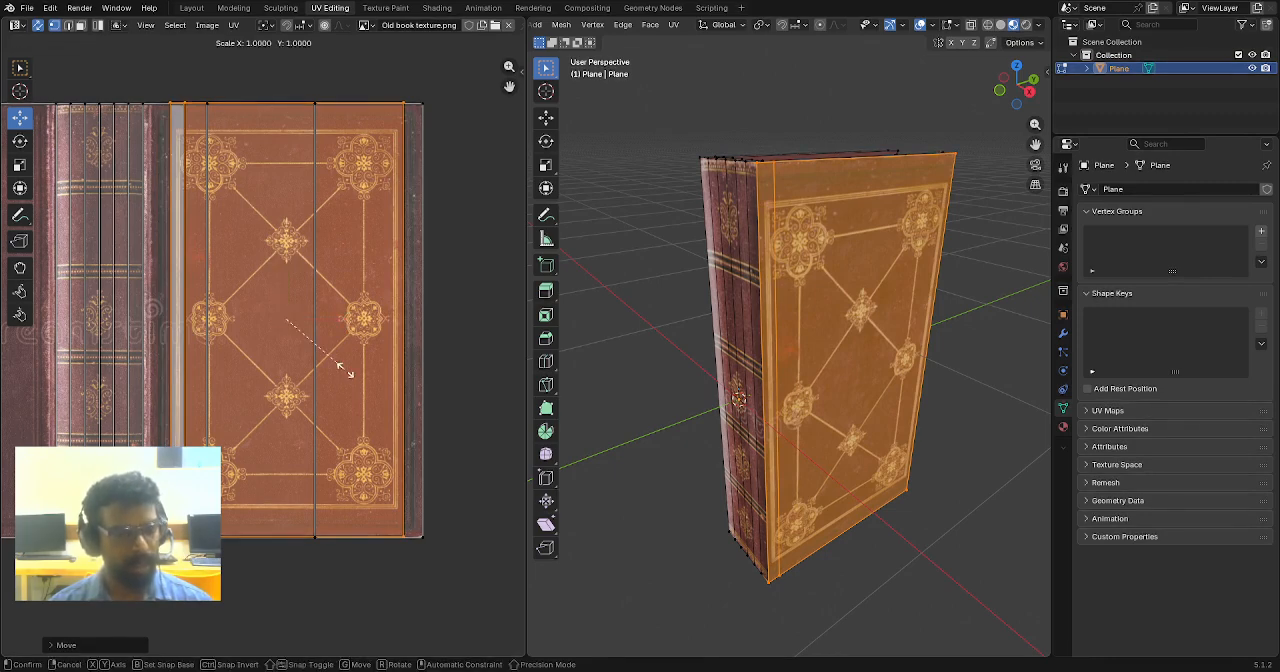
key("x")
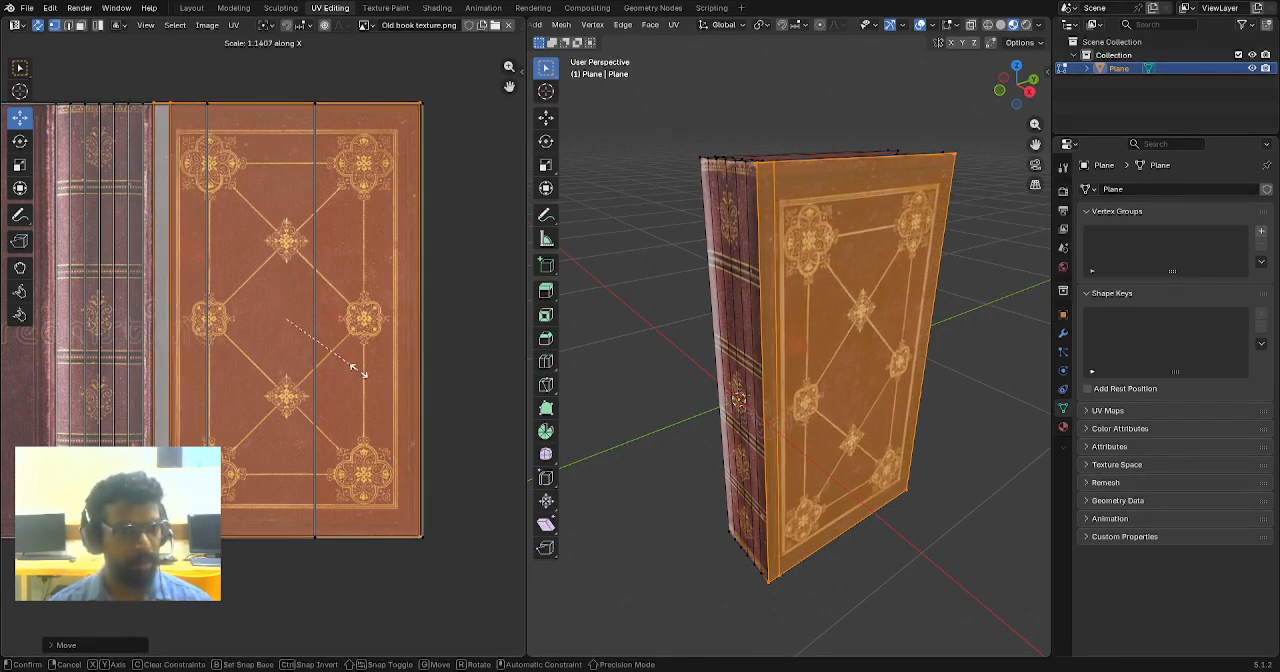
left_click(360, 371)
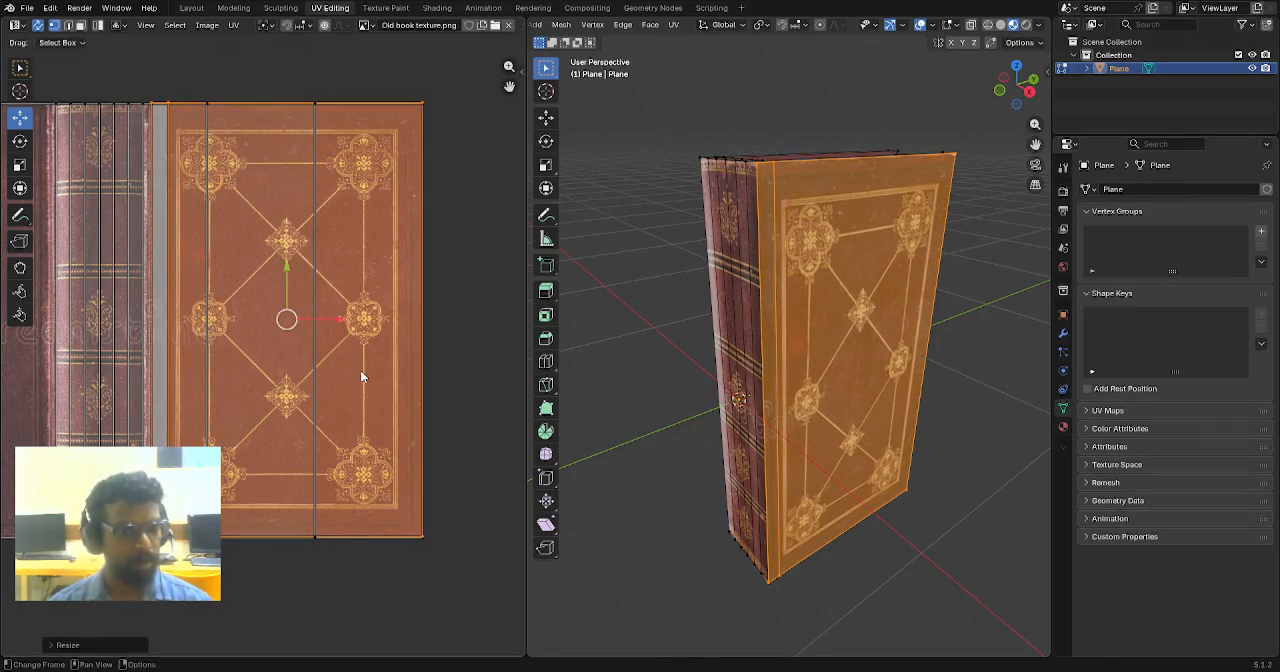
- Nudge the island slightly toward the spine artwork, widen it along X by about 1.008, and clear the selection
left_click_drag(338, 318, 334, 320)
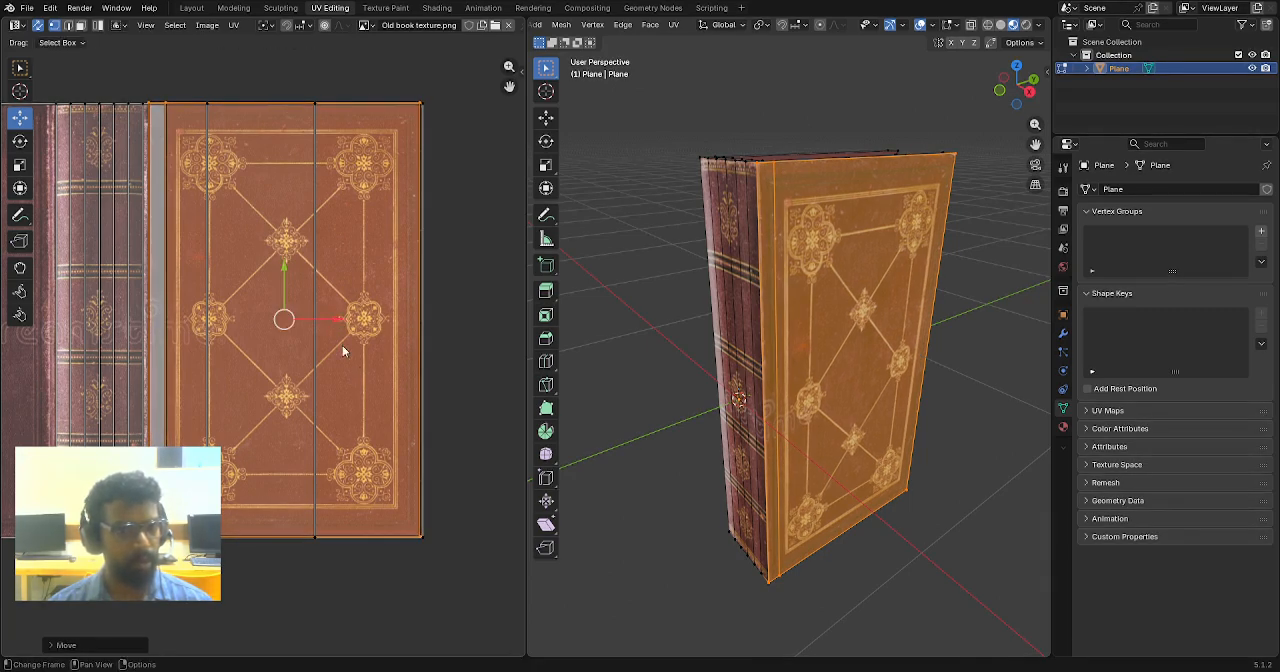
key("s")
key("x")
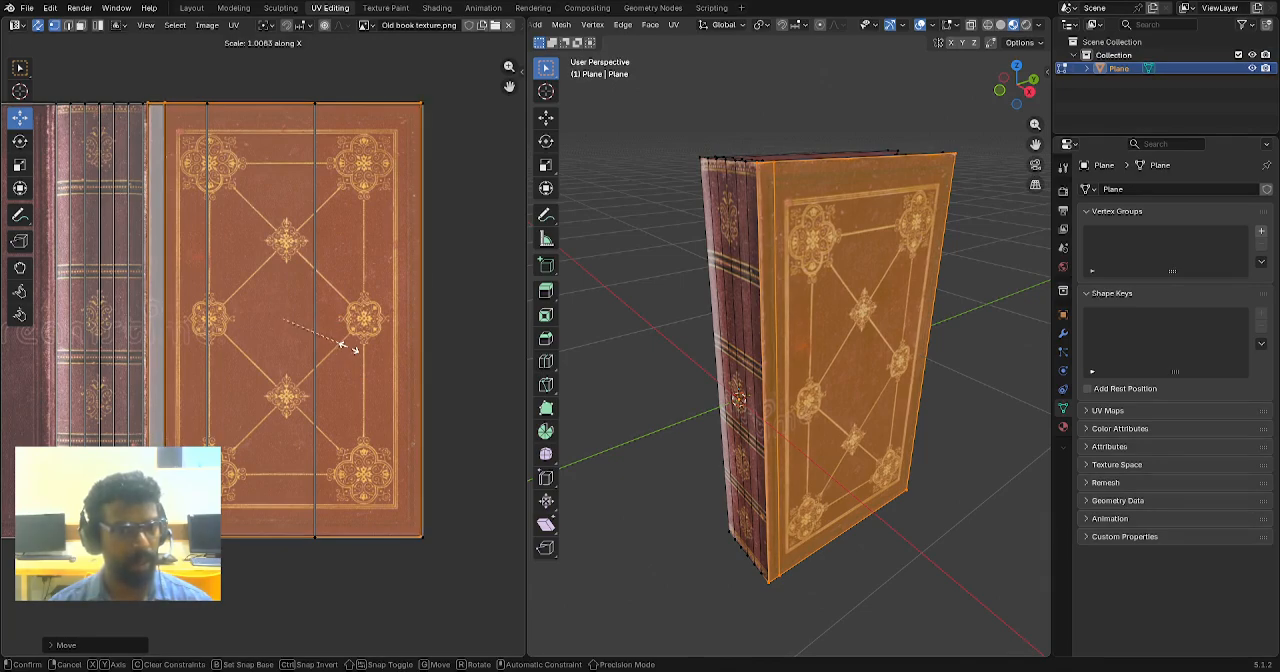
left_click(345, 346)
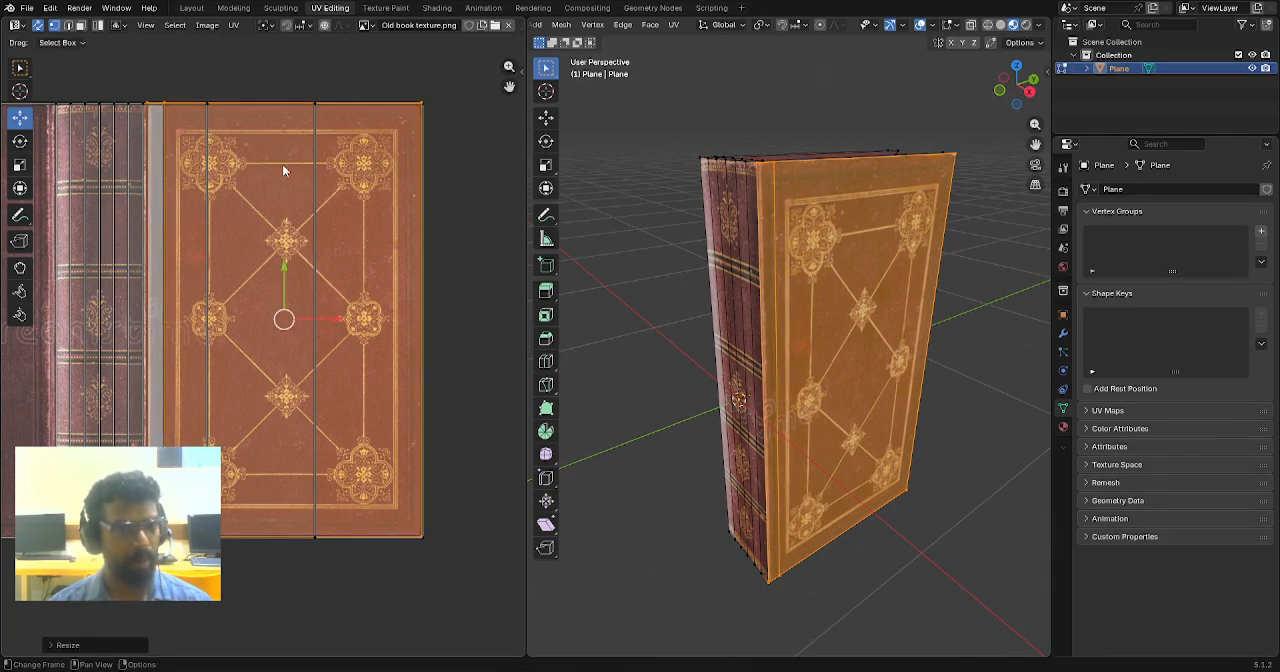
left_click(209, 71)
- Select the back cover's large face with the narrow strip beside the spine, and unwrap them with Cube Projection
scroll(364, 240, "down", 2)
middle_click_drag(770, 362, 749, 343)
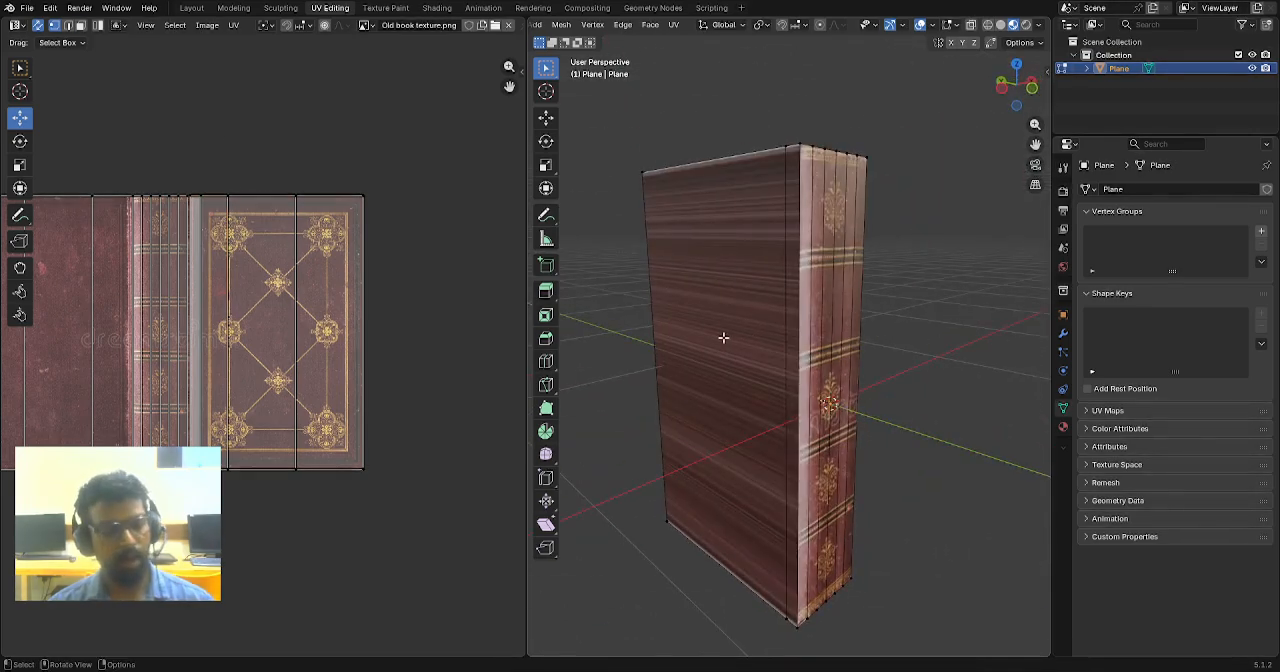
left_click(723, 339)
middle_click_drag(723, 340, 770, 410)
scroll(273, 271, "up", 1)
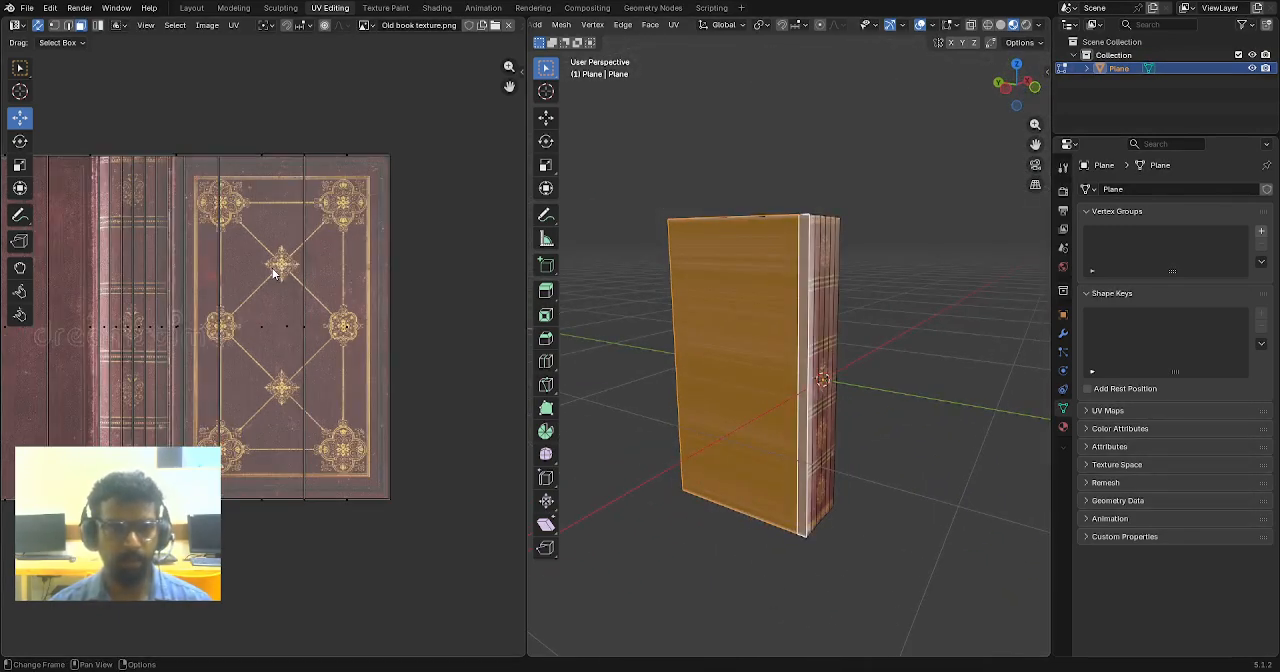
scroll(239, 295, "down", 1)
key("u")
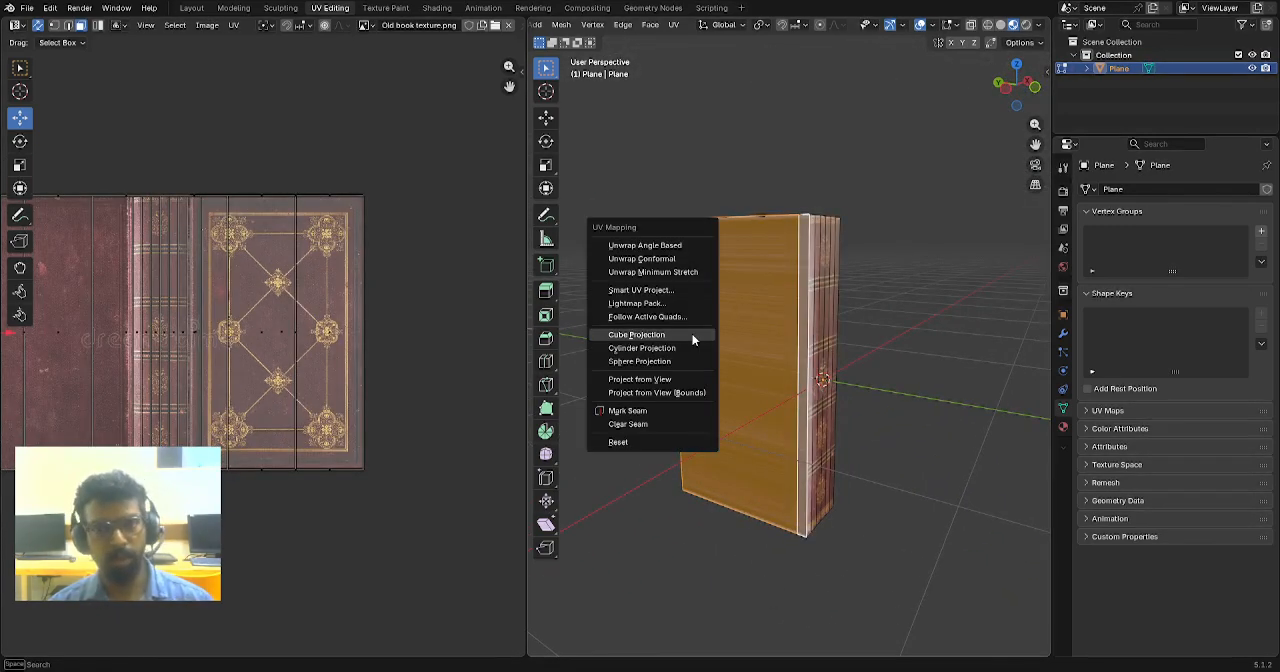
left_click(663, 334)
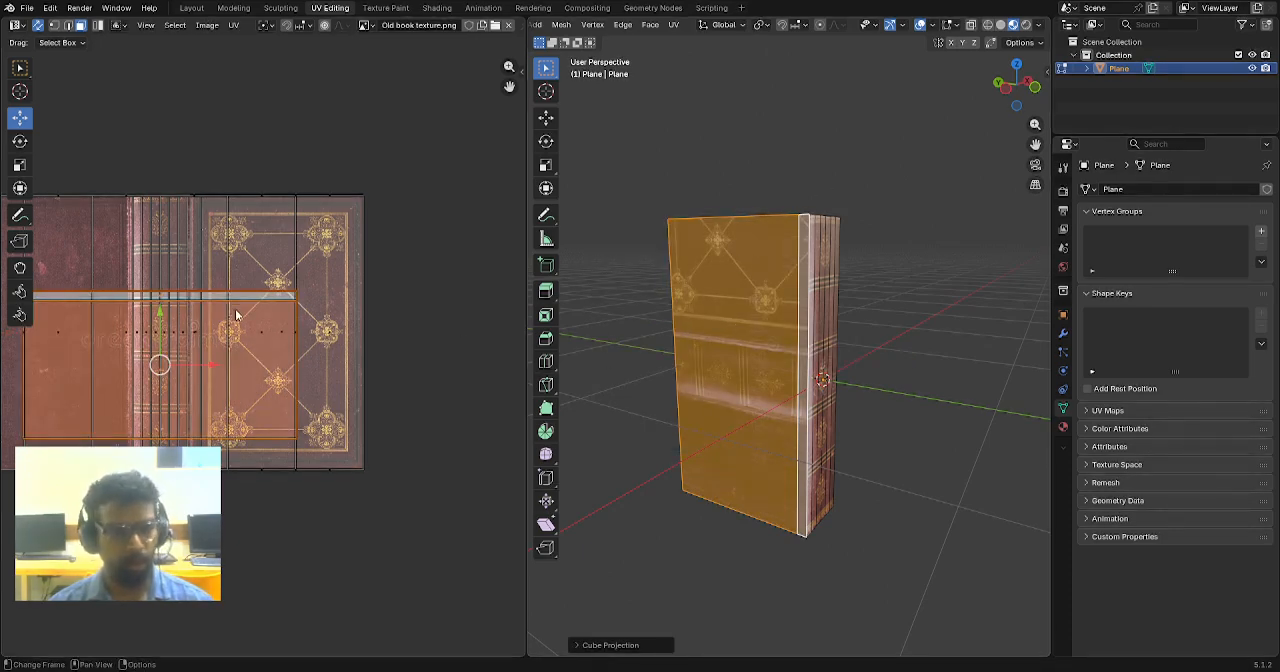
- Rotate the back cover's UV island by -90 degrees so it stands upright on the texture
middle_click_drag(236, 316, 343, 329)
scroll(334, 306, "up", 1)
key("r")
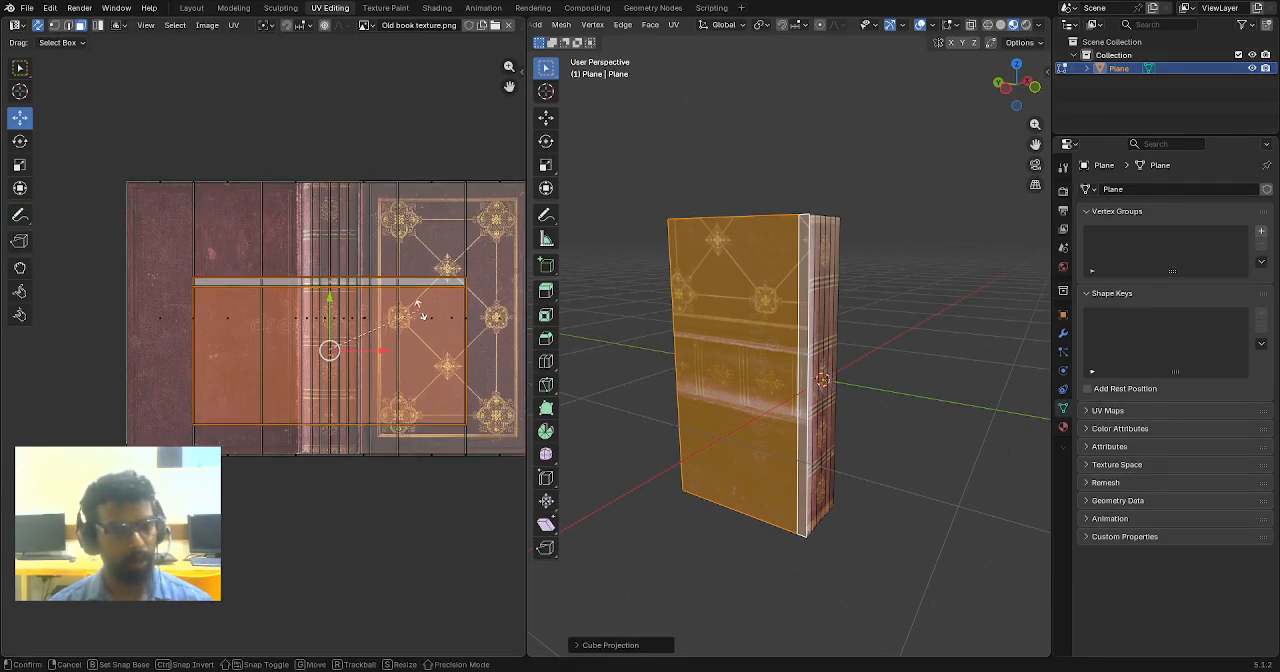
left_click(367, 435)
- Move the back cover's UV island onto the plain cover area of the texture and raise it about 0.12 to match the image height
key("g")
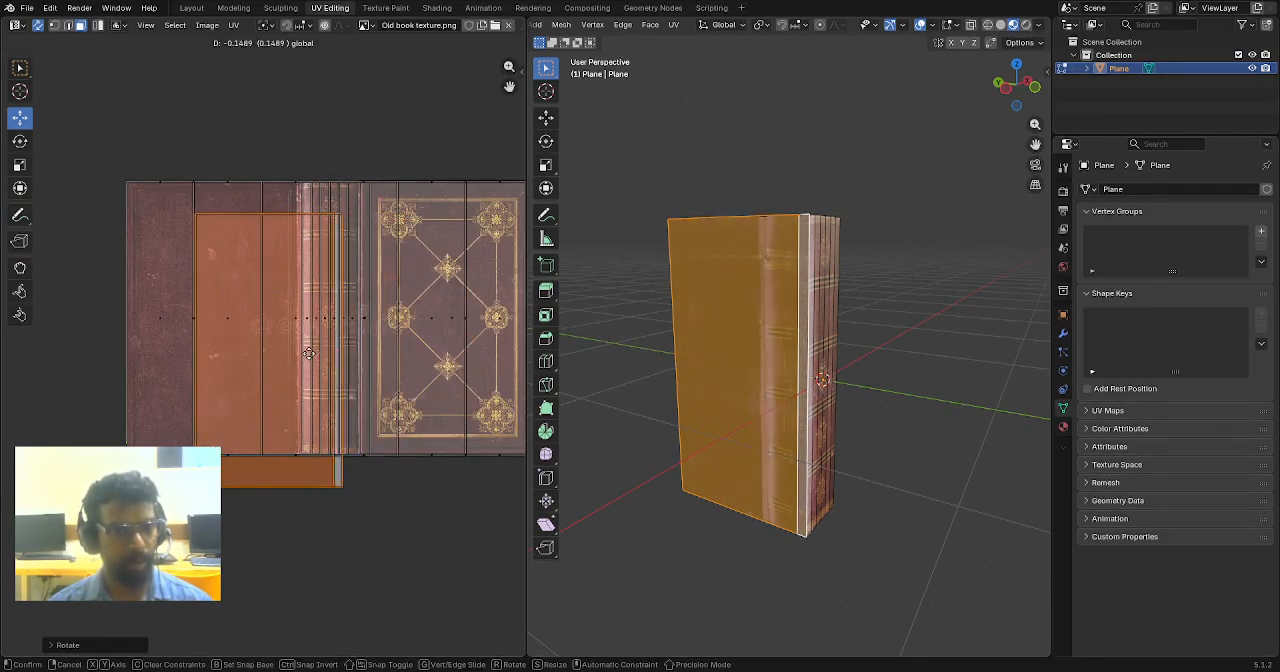
left_click(252, 350)
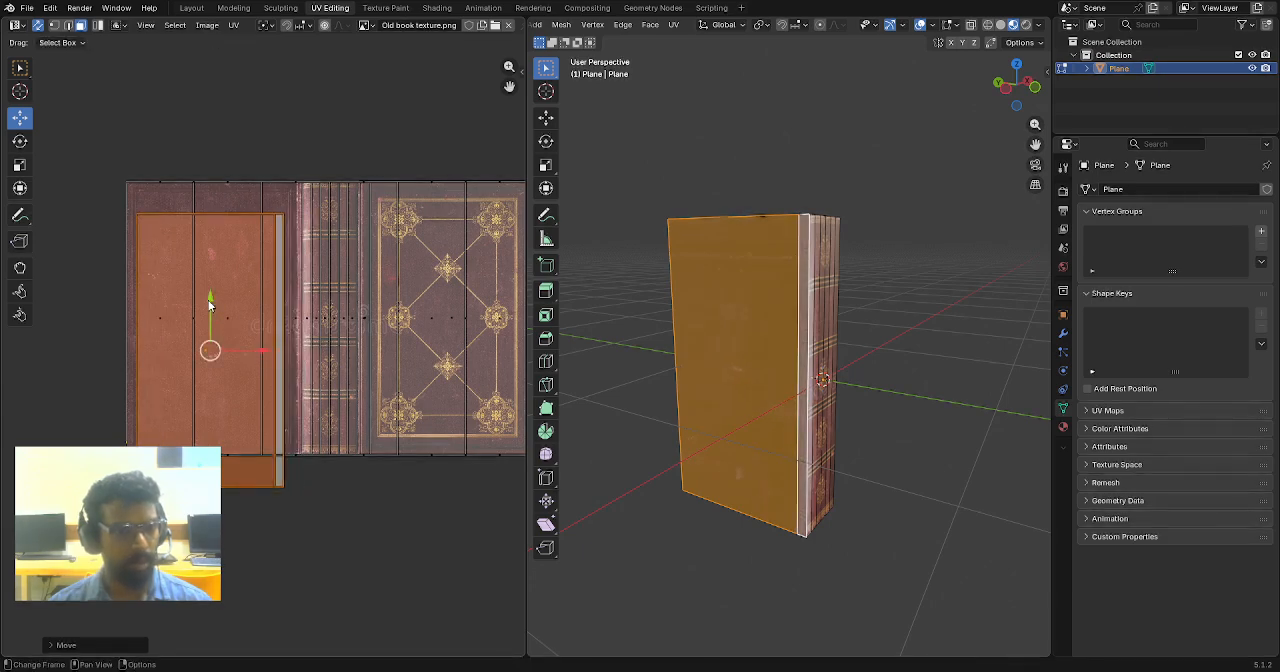
left_click_drag(208, 300, 213, 267)
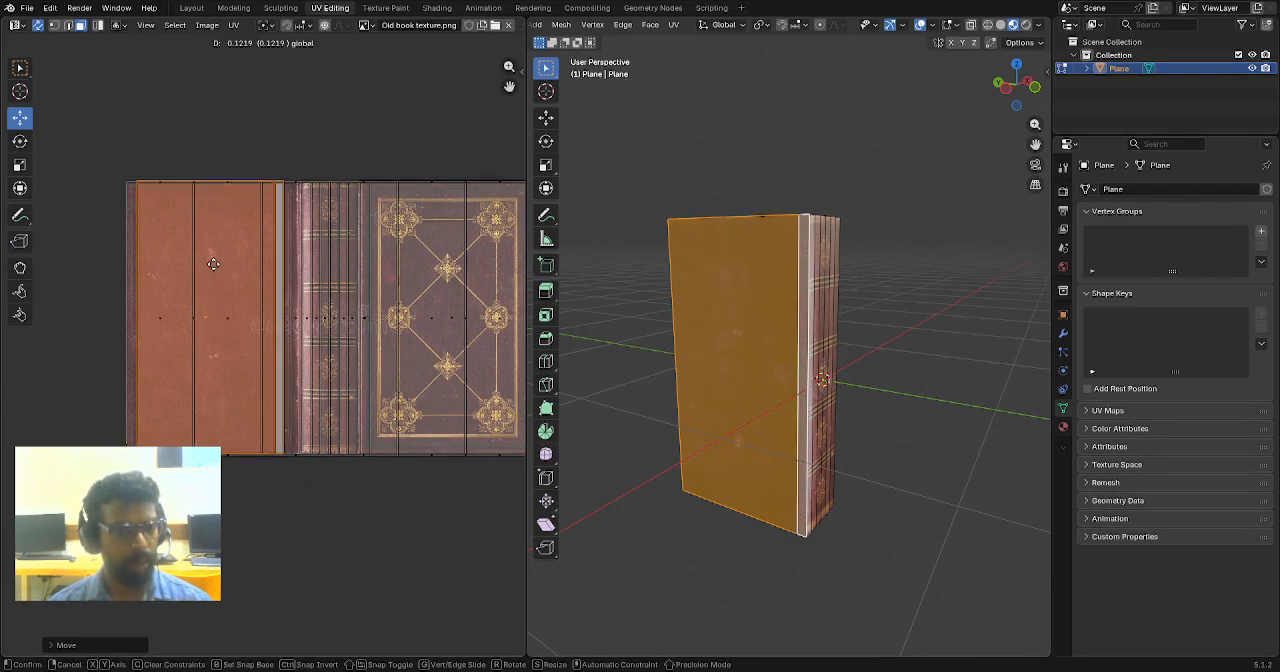
left_click(213, 264)
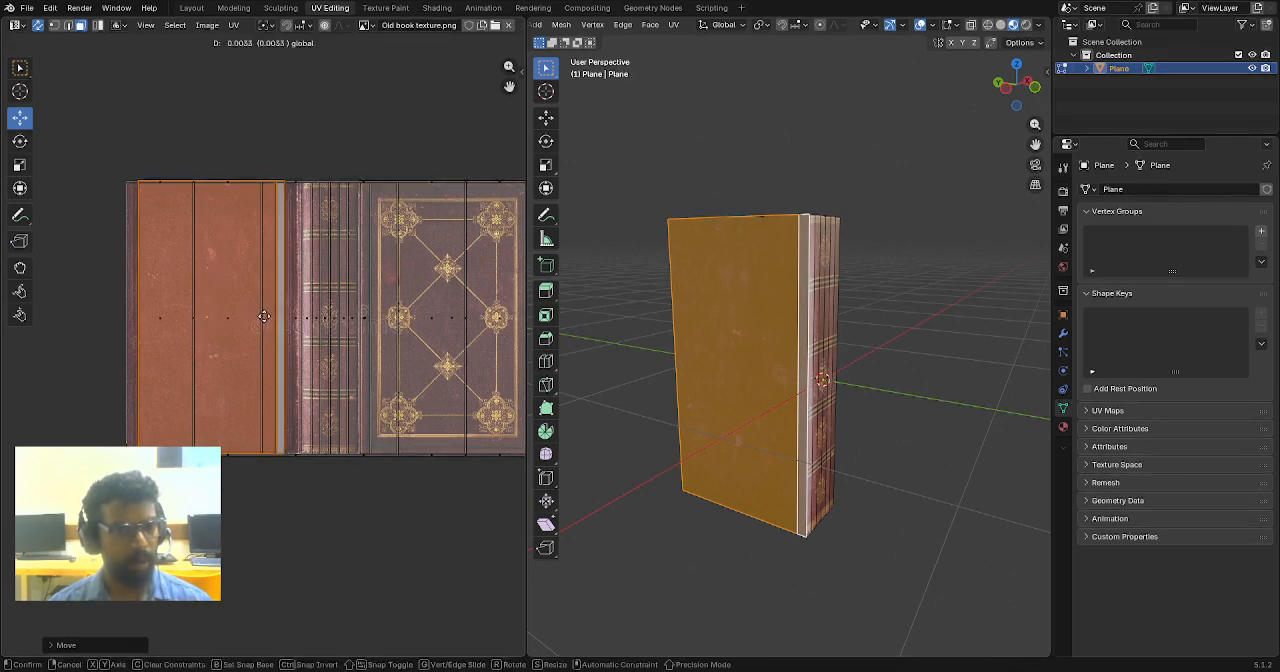
- Scale the back cover's UV island along X by about 1.11 to fill the plain cover area
key("s")
key("x")
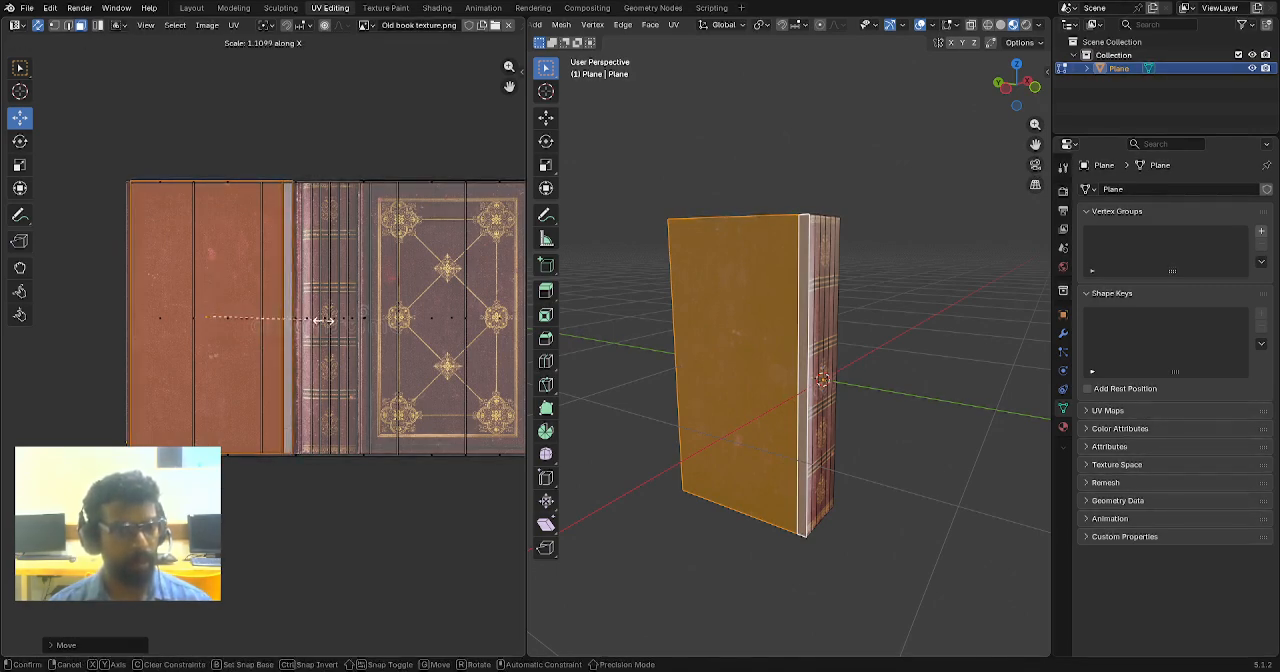
left_click(327, 324)
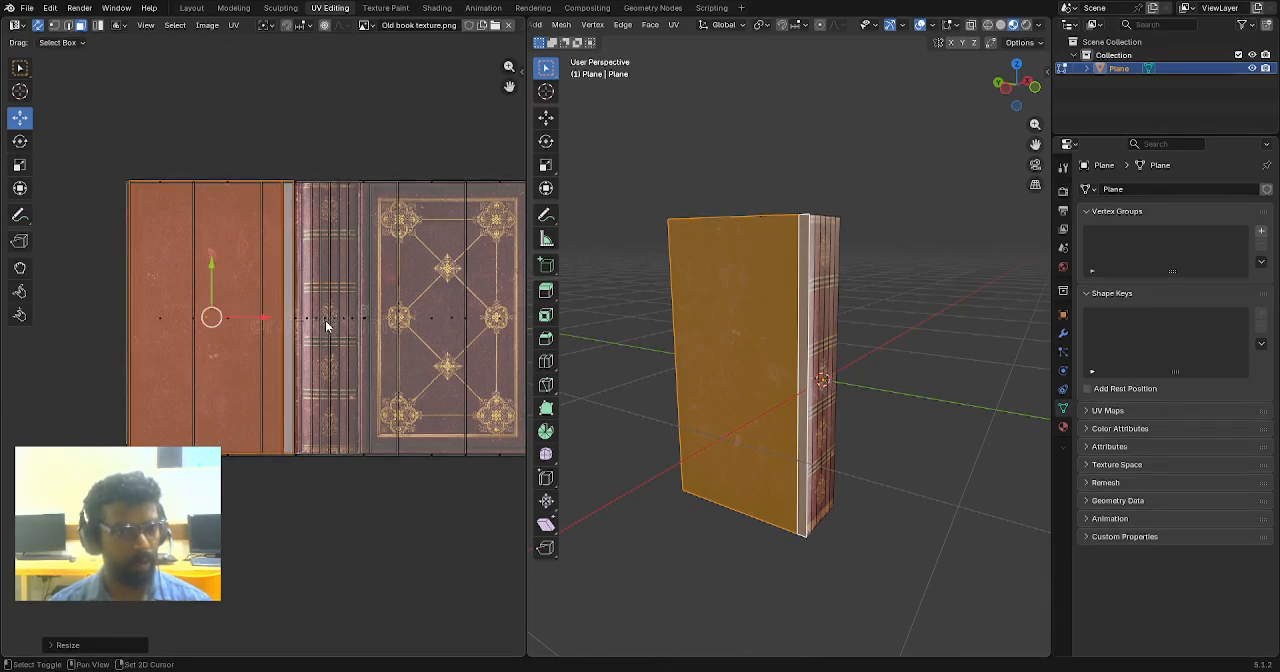
- Shift the back cover's UV island slightly along X, scale it by about 1.02 in X, and clear the selection
key("g")
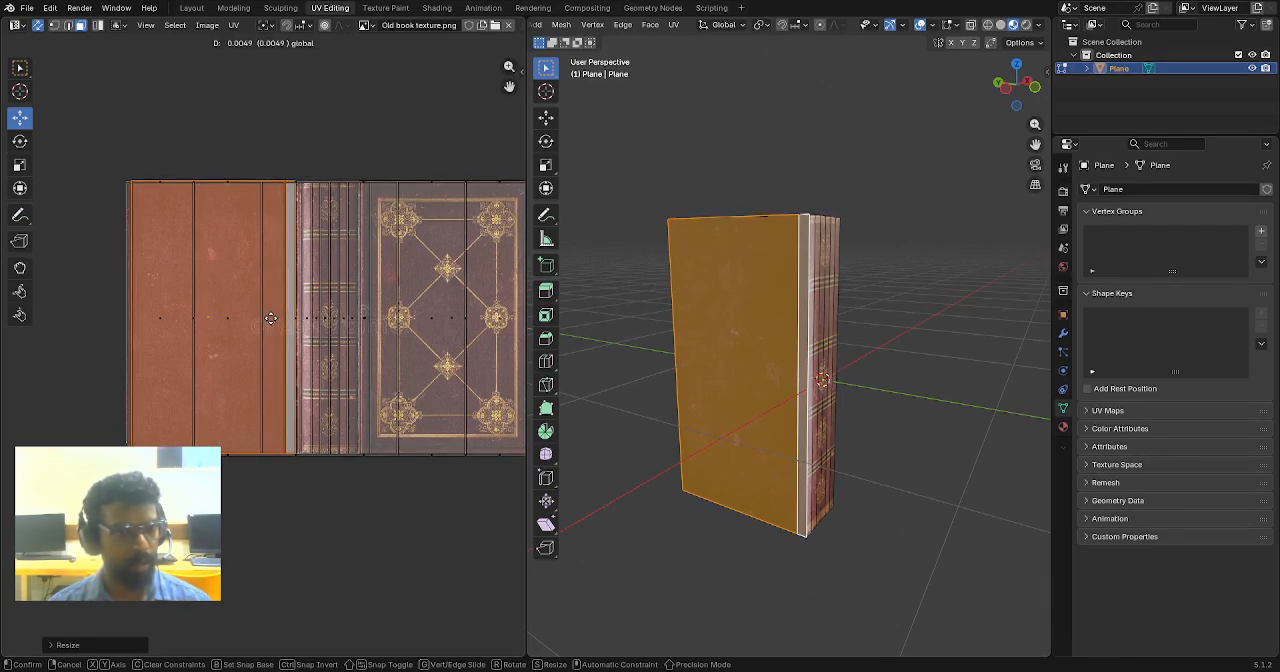
left_click(270, 318)
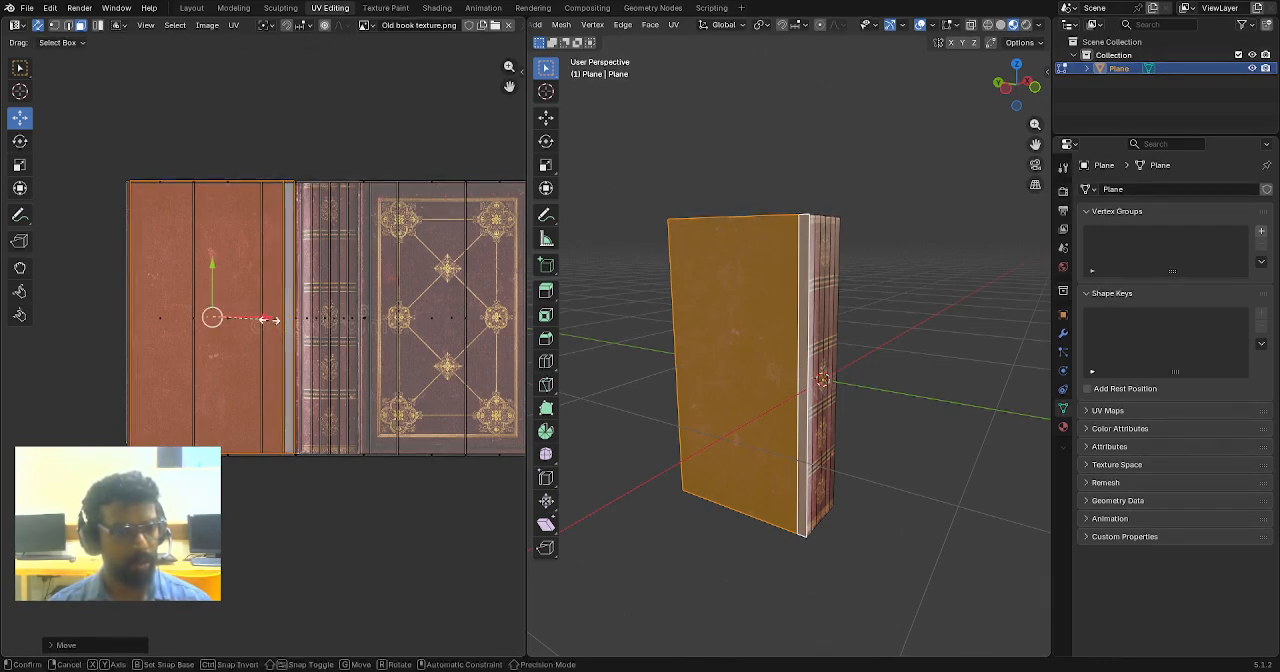
key("s")
key("x")
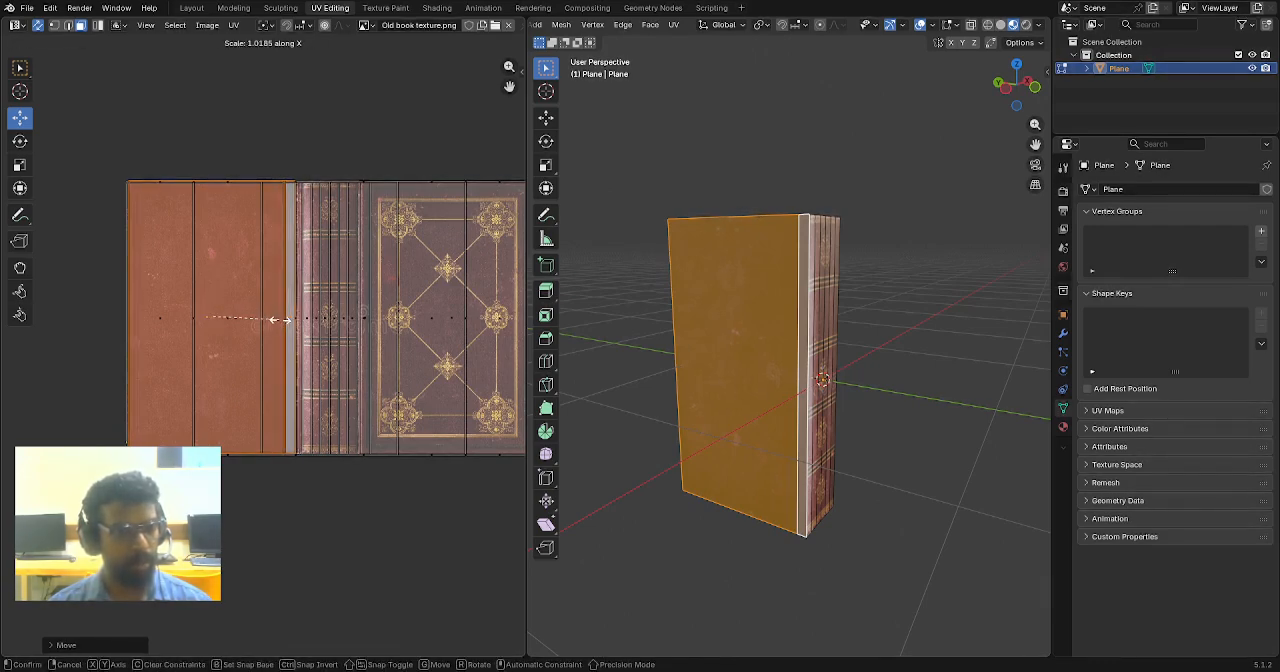
left_click(280, 320)
left_click(296, 513)
- Select all outer faces of the inner page block from the top view using X-ray, and turn X-ray off again
scroll(326, 444, "down", 2)
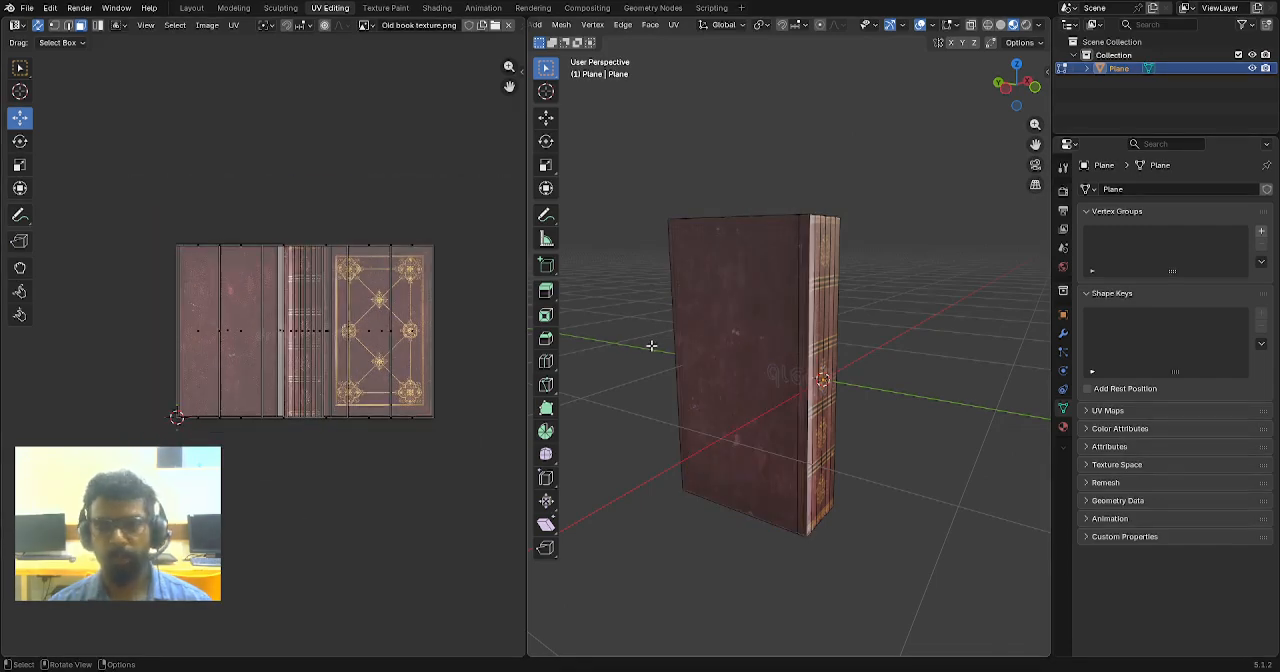
middle_click_drag(651, 345, 745, 393)
middle_click_drag(832, 395, 771, 366)
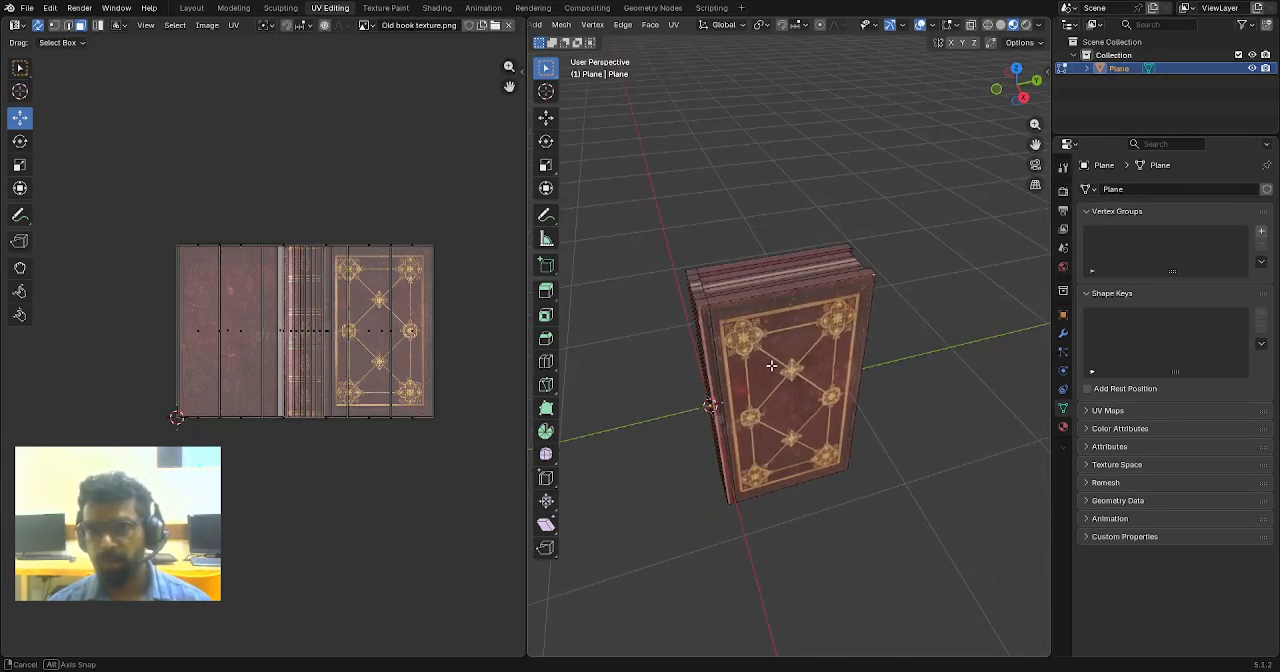
mouse_move(829, 331)
middle_mouse_down()
mouse_move(720, 343)
mouse_move(811, 317)
middle_mouse_up()
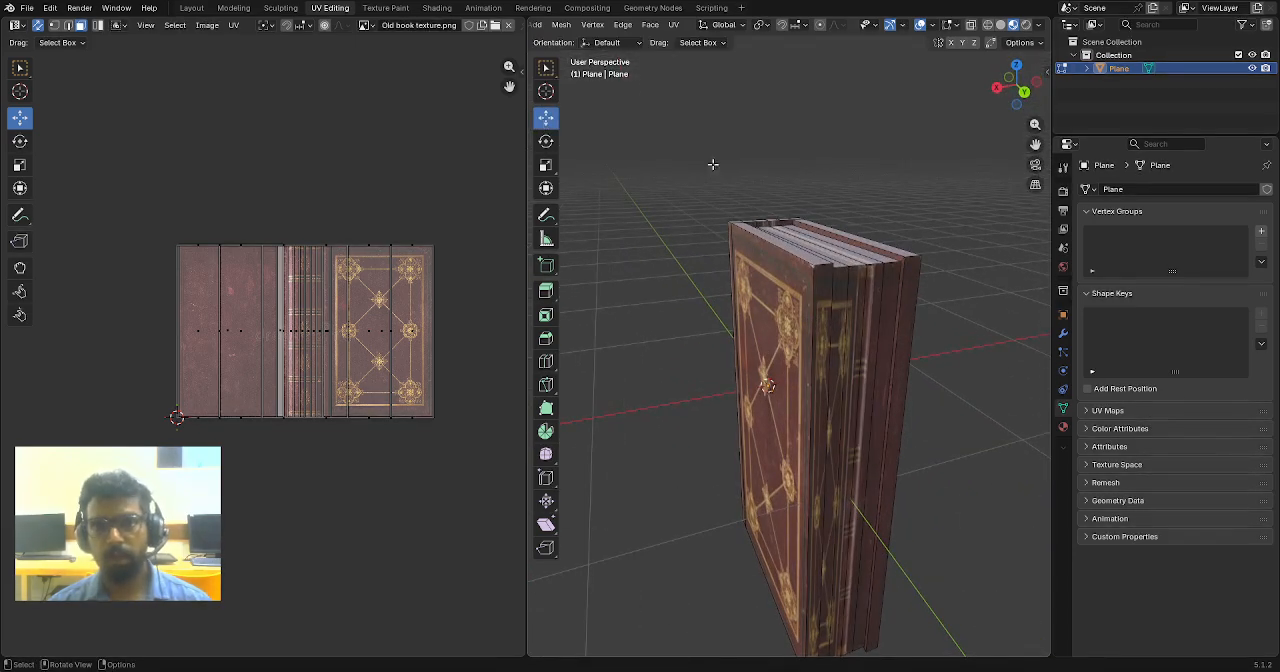
middle_click_drag(713, 164, 885, 325)
left_click(897, 310, "alt")
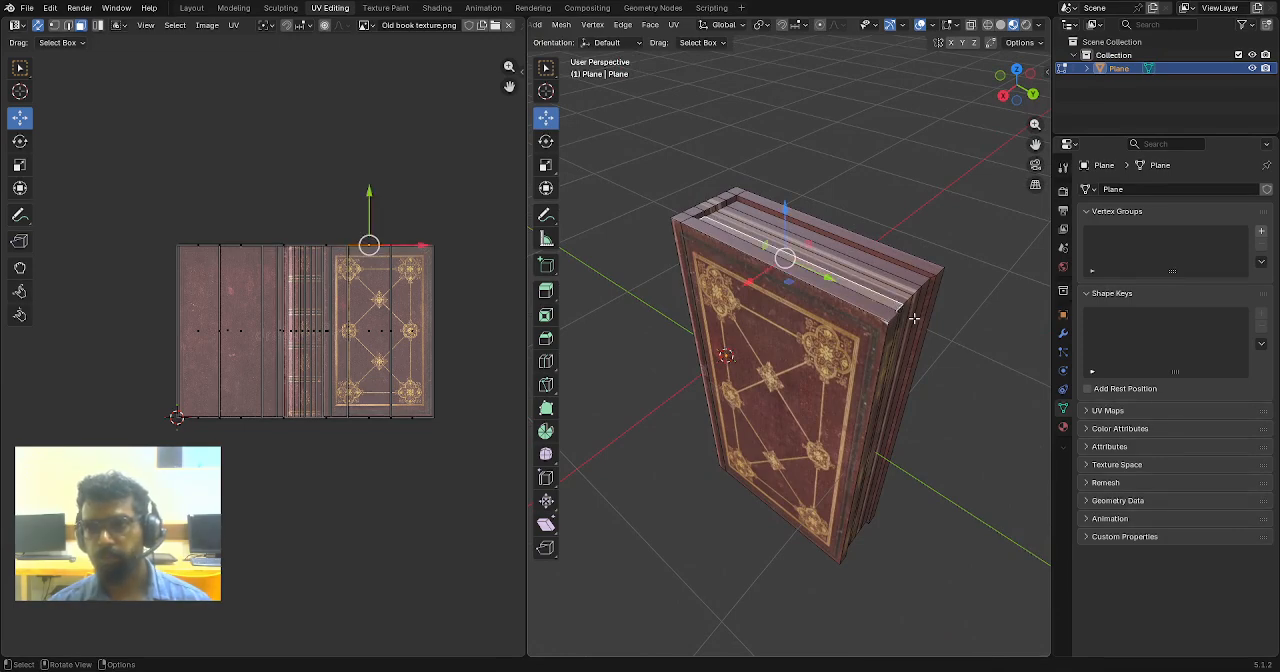
key("KP_7")
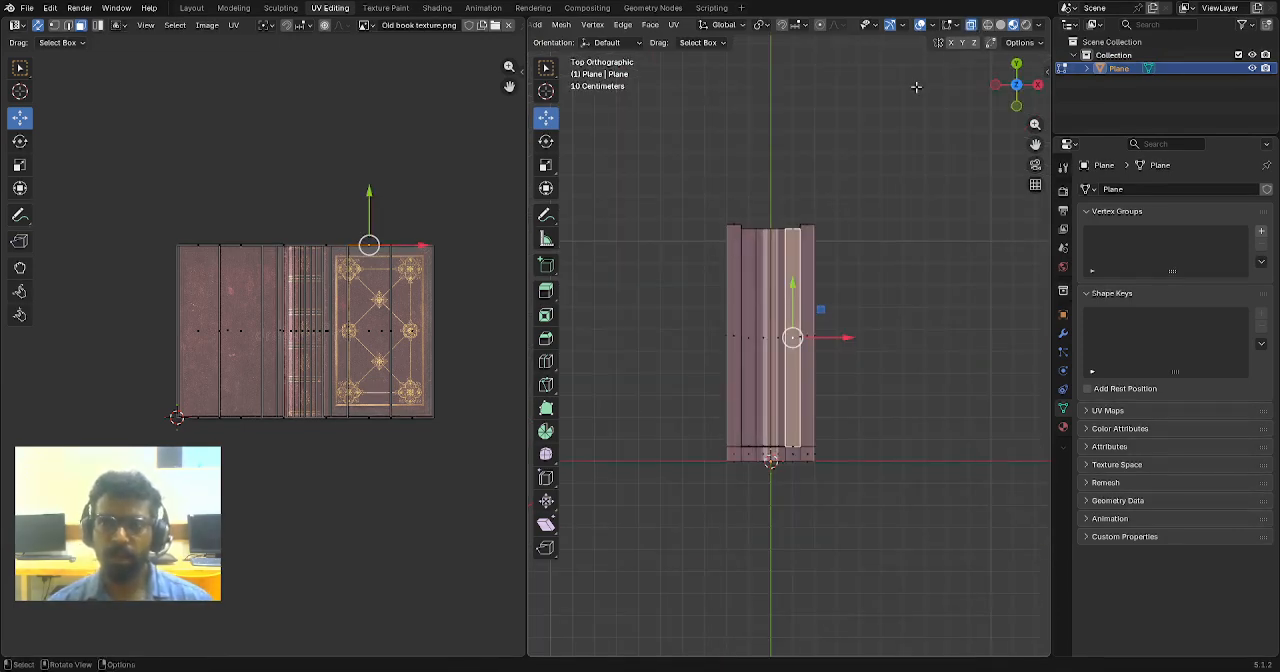
left_click(887, 225)
scroll(890, 240, "up", 2)
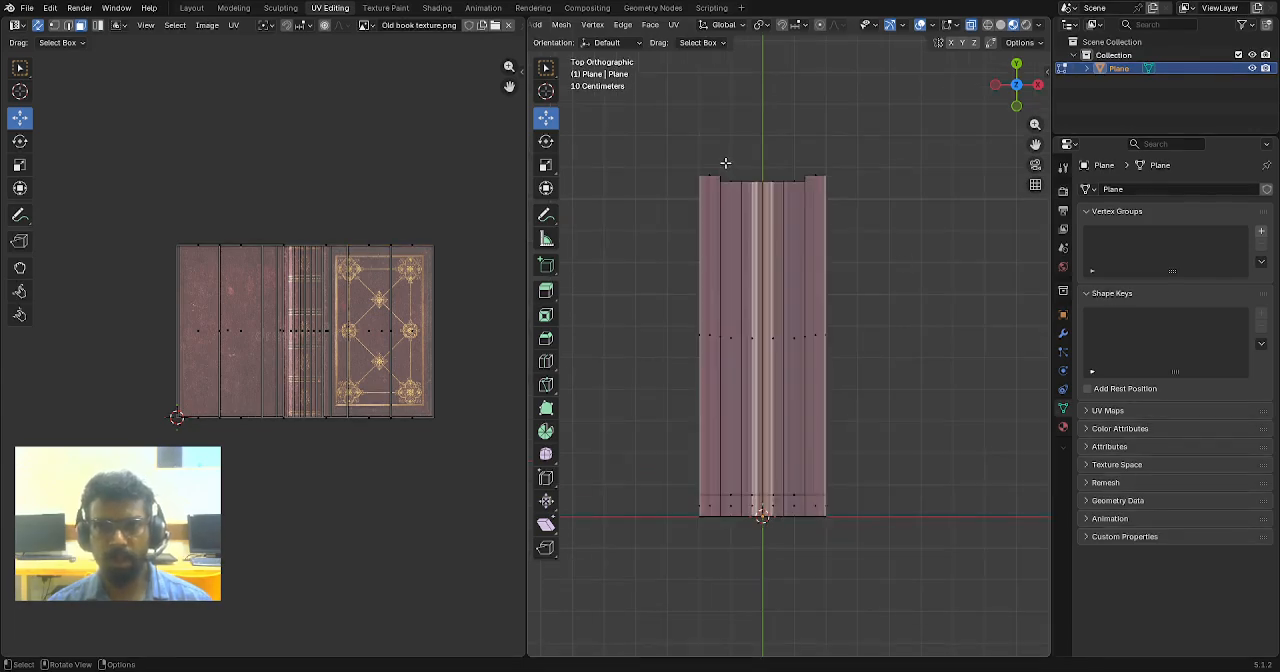
key("a")
scroll(876, 428, "down", 4)
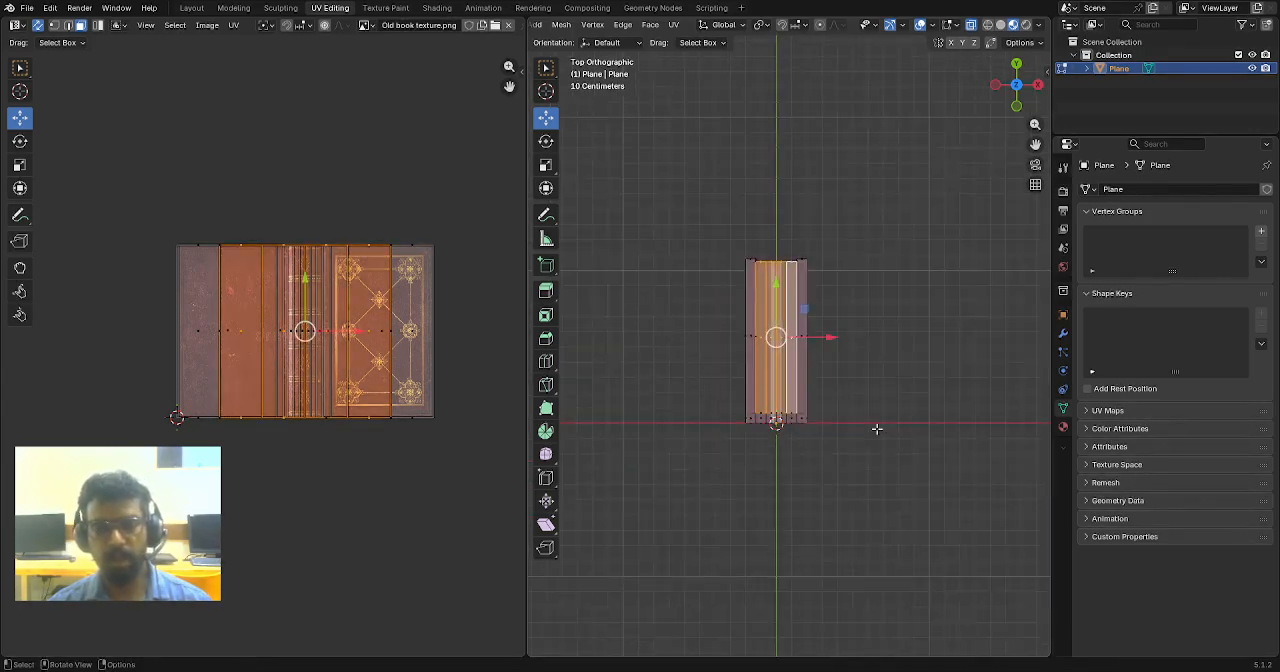
middle_click_drag(876, 428, 962, 18)
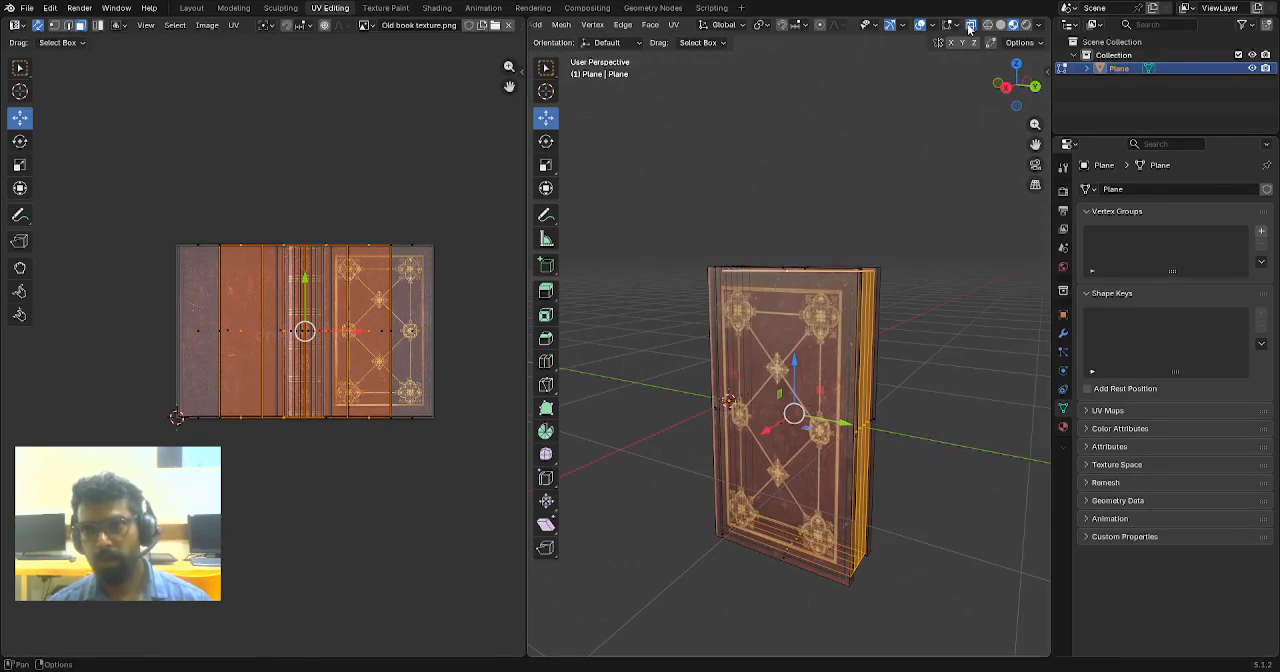
left_click(969, 25)
- Add a second material slot to the book and create a new material in it
middle_click_drag(940, 301, 988, 432)
scroll(868, 325, "up", 2)
left_click(1063, 427)
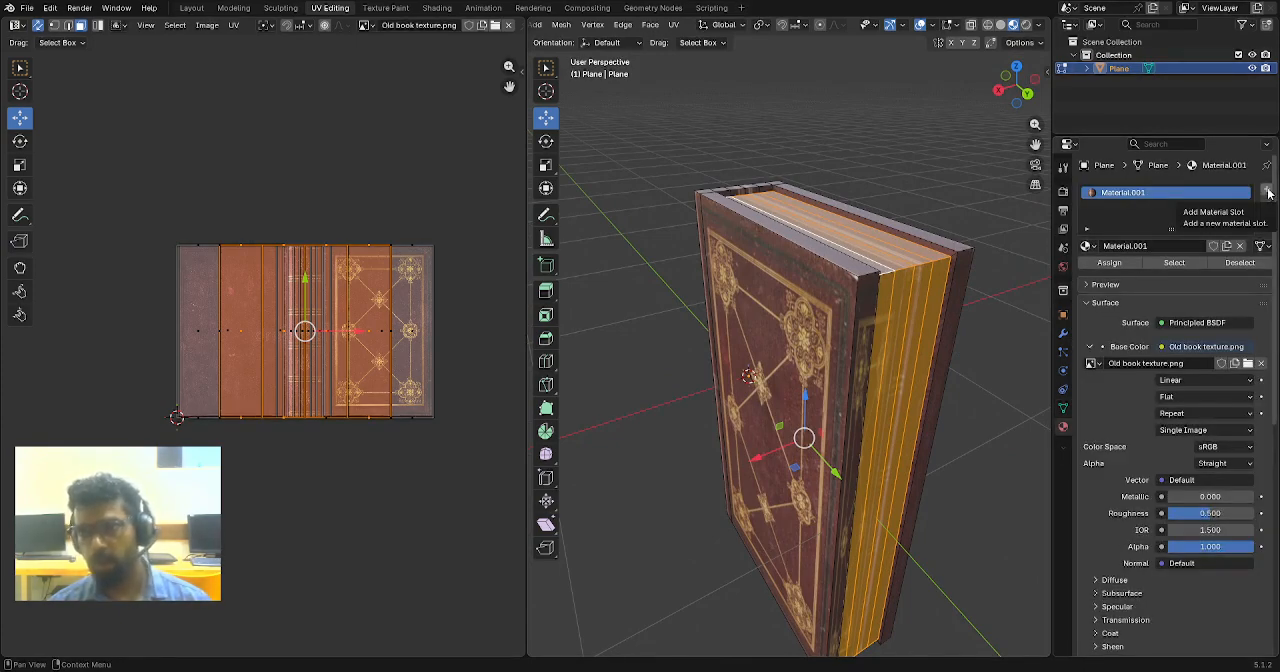
left_click(1268, 192)
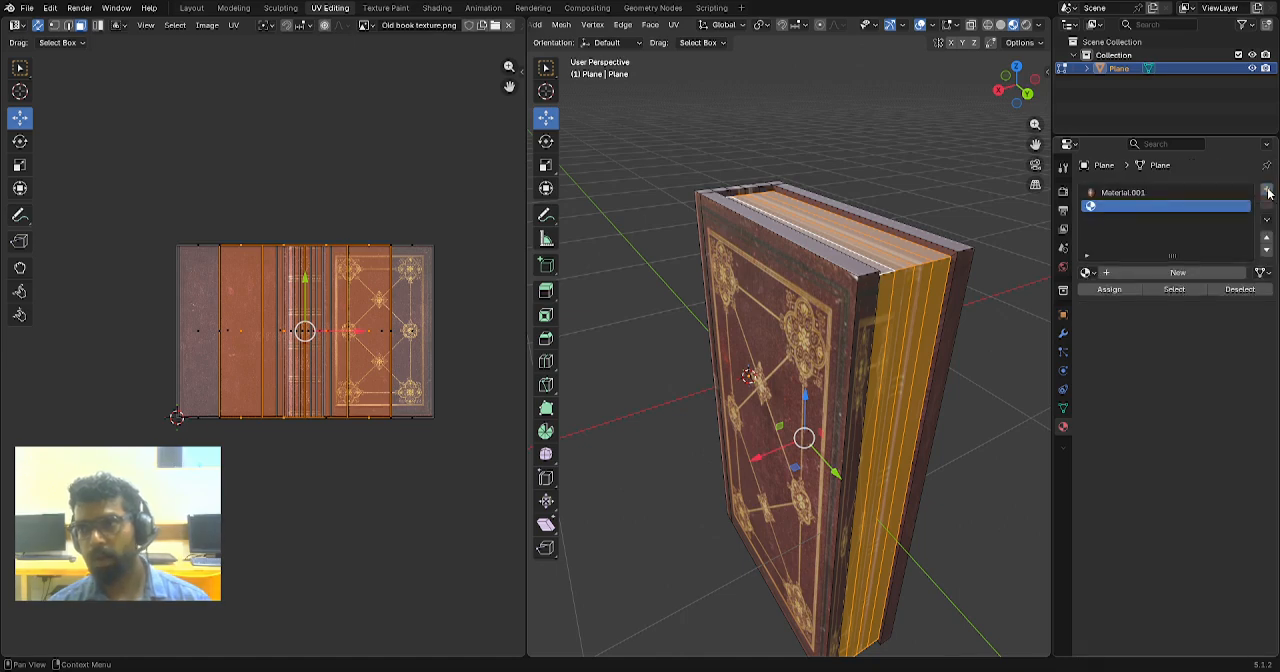
left_click(1155, 272)
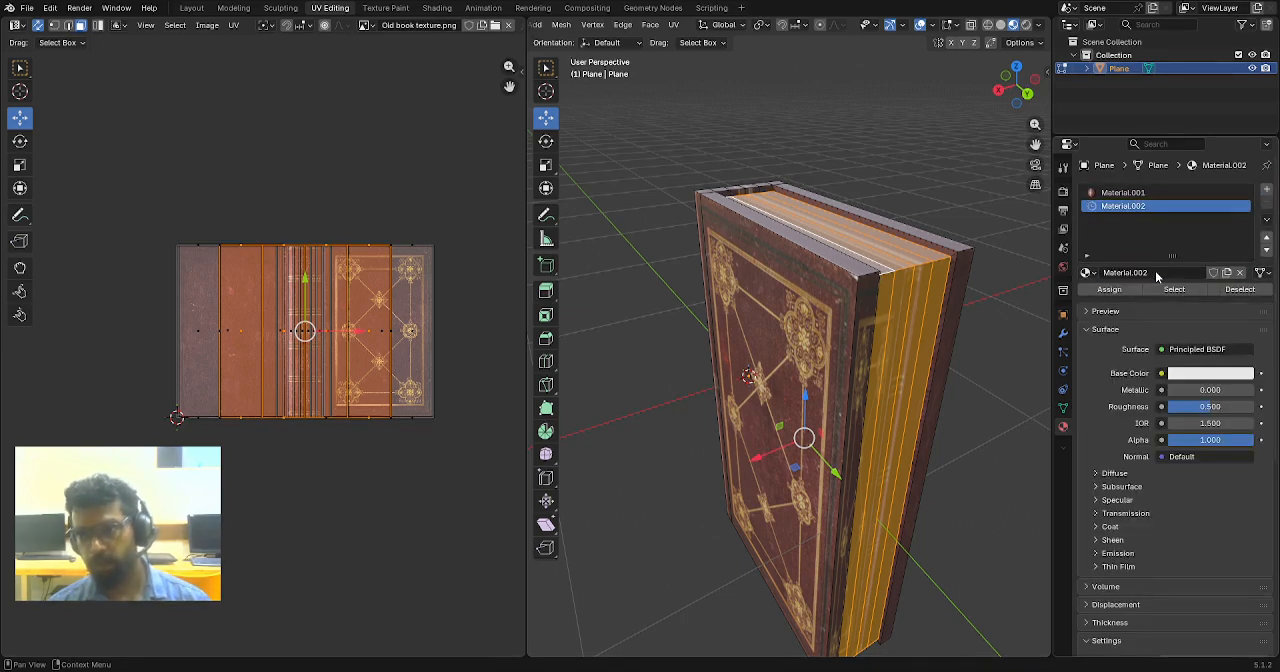
- Use Old book text pages.png as the new material's base color image texture and assign the material to the selected page faces
left_click(1161, 374)
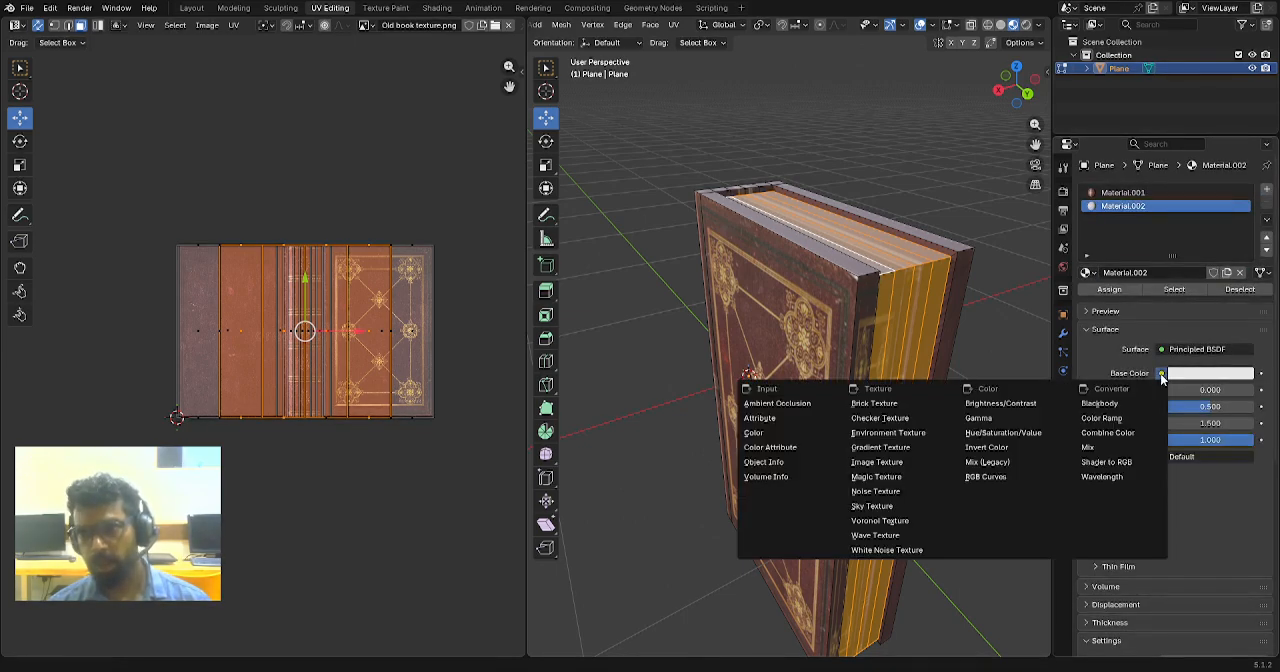
left_click(893, 462)
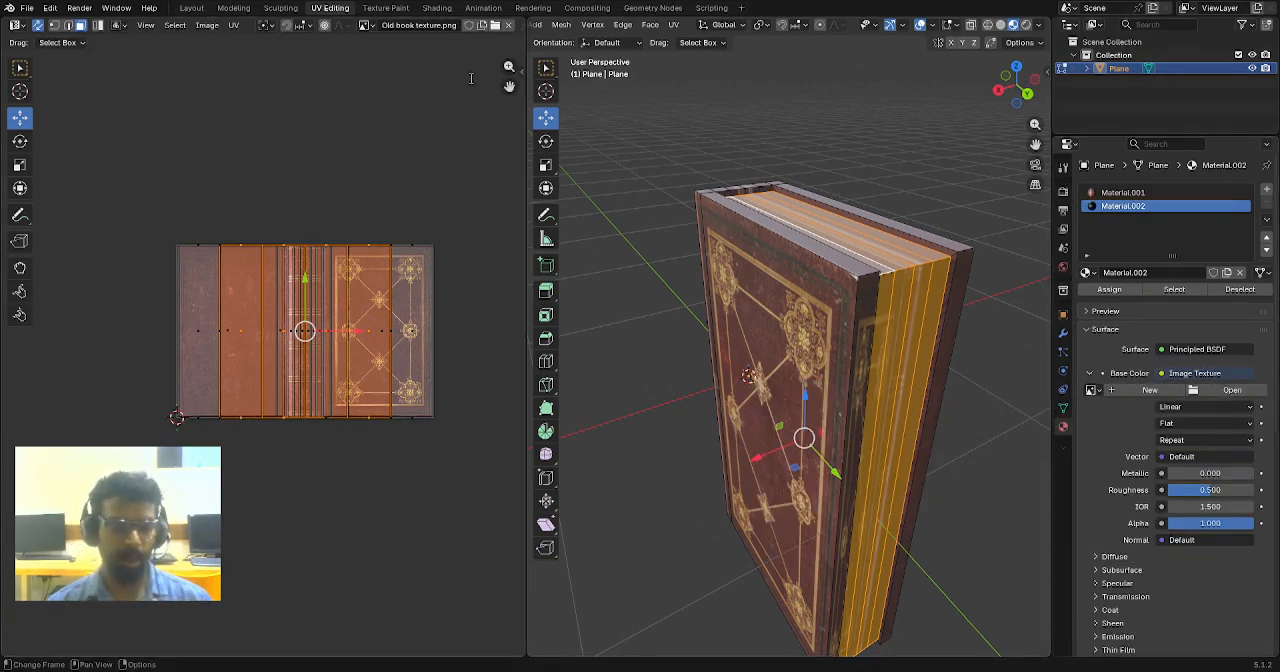
double_click(432, 131)
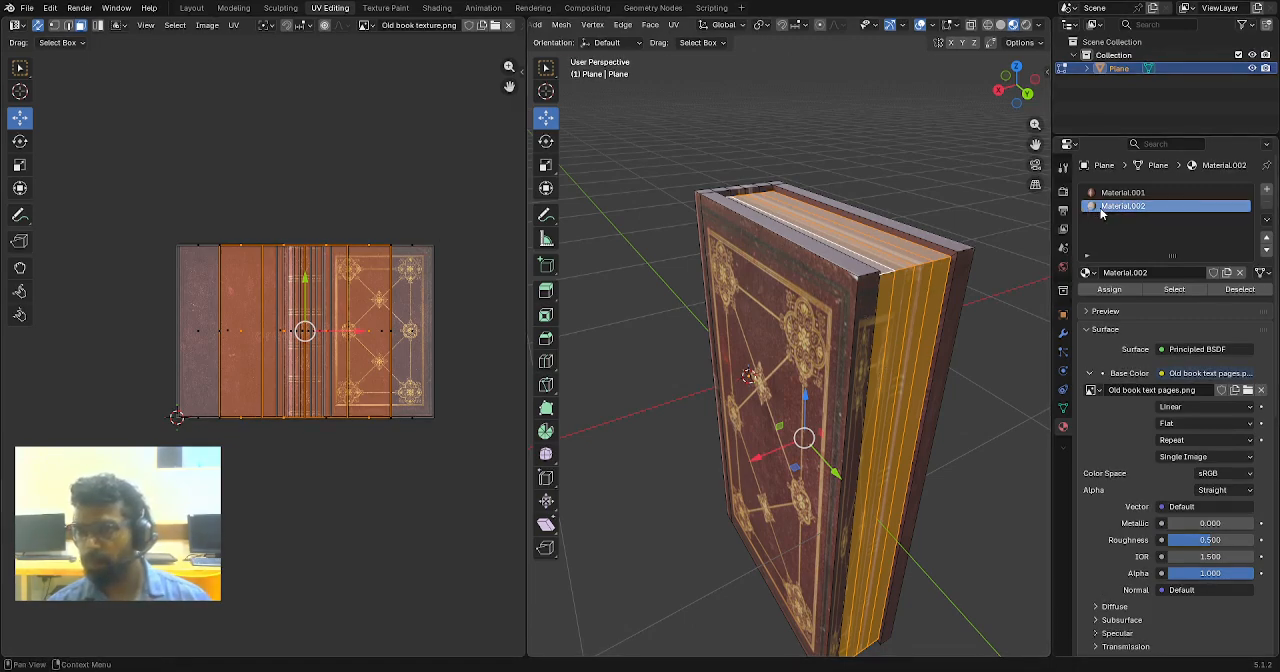
left_click(1103, 291)
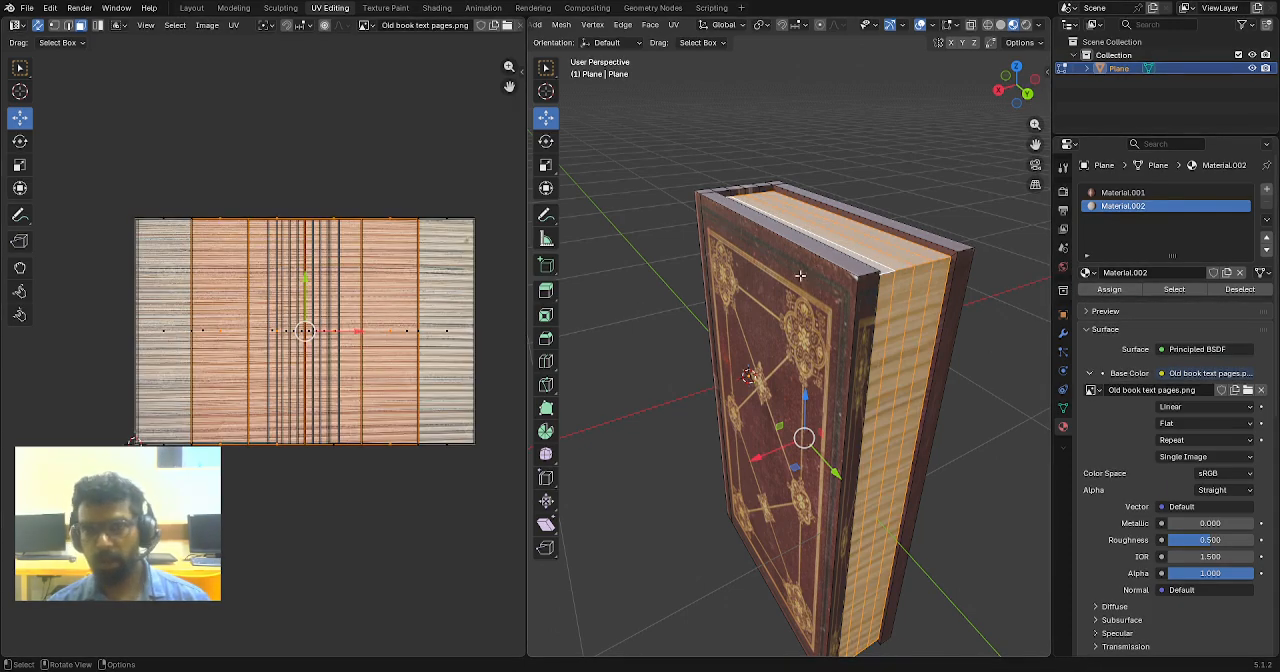
- Unwrap the selected page block faces with Cube Projection
middle_click_drag(800, 274, 776, 300)
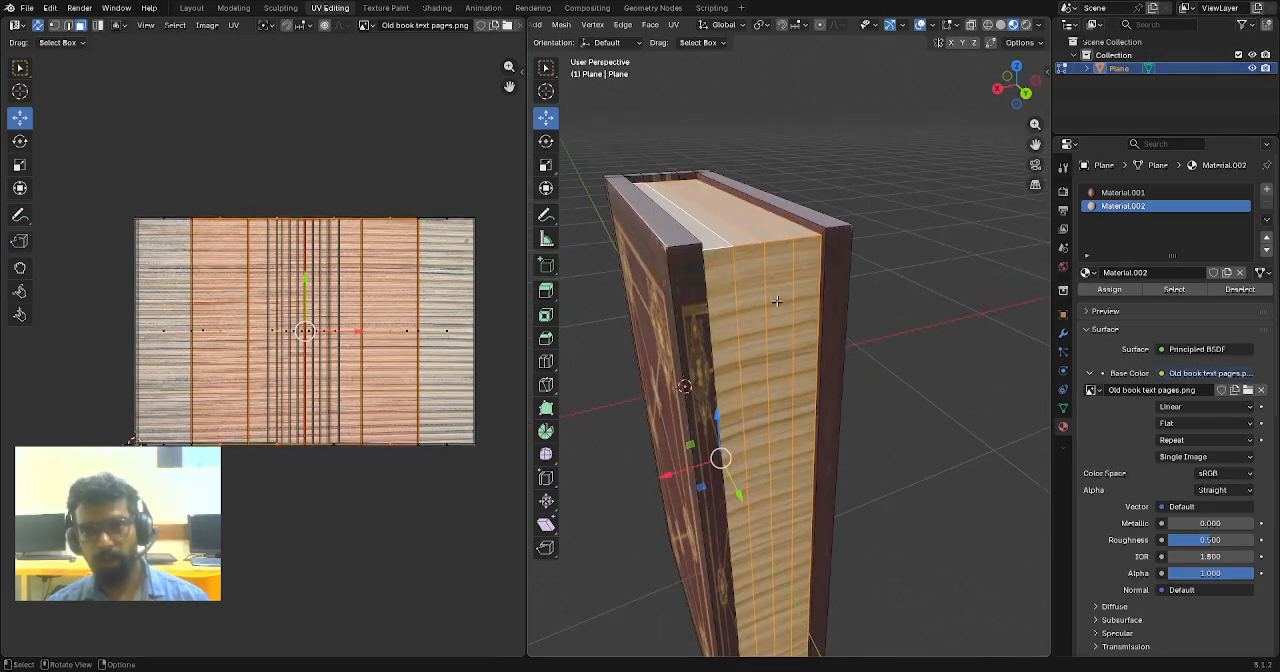
key("u")
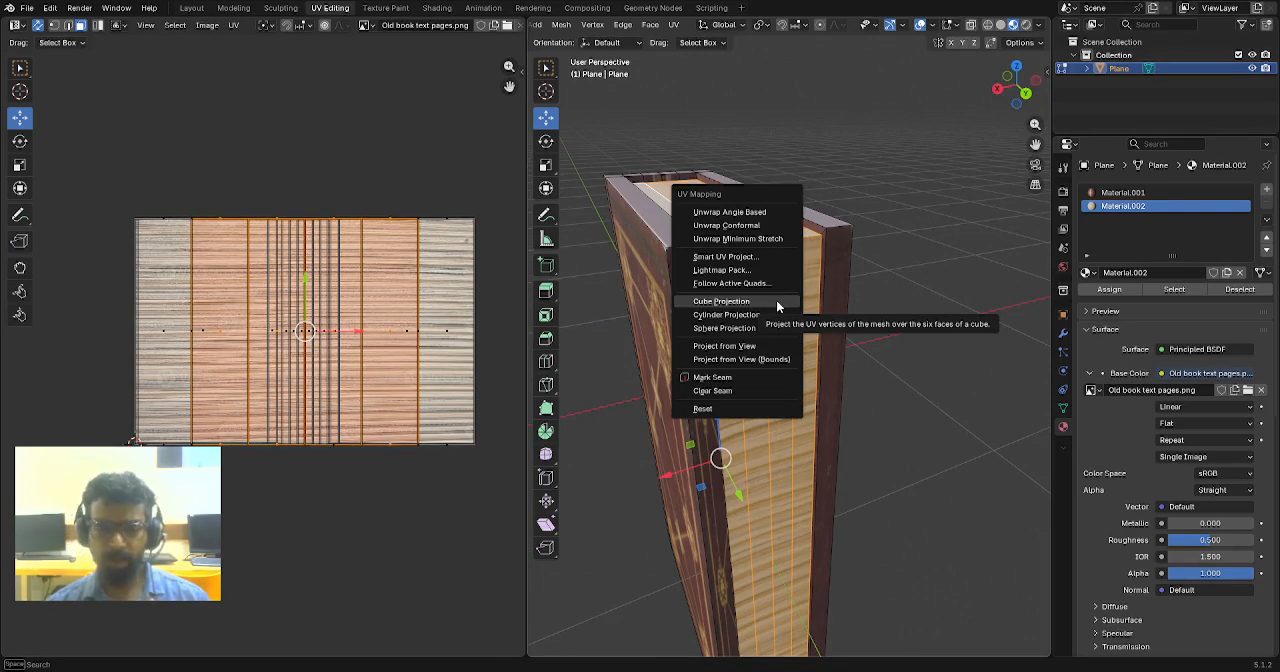
left_click(777, 303)
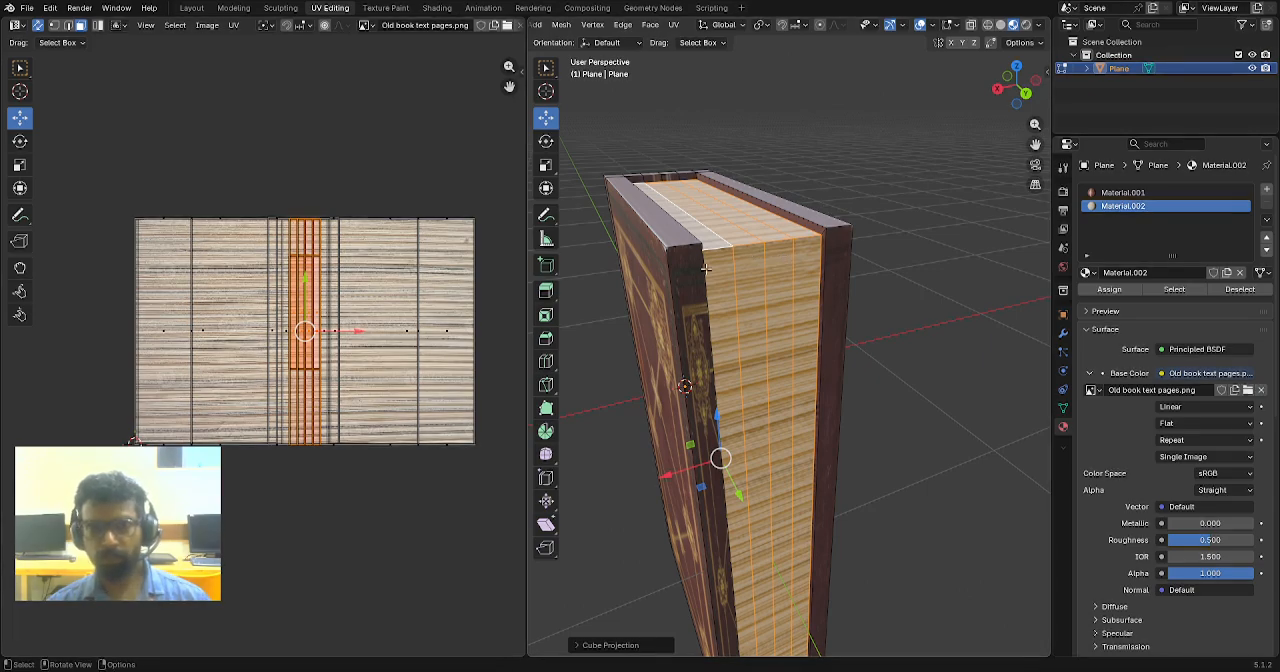
- Select the four page strips on the top of the page block and the four on its underside
middle_click_drag(823, 209, 754, 325)
left_click(754, 325)
left_click(778, 312, "shift")
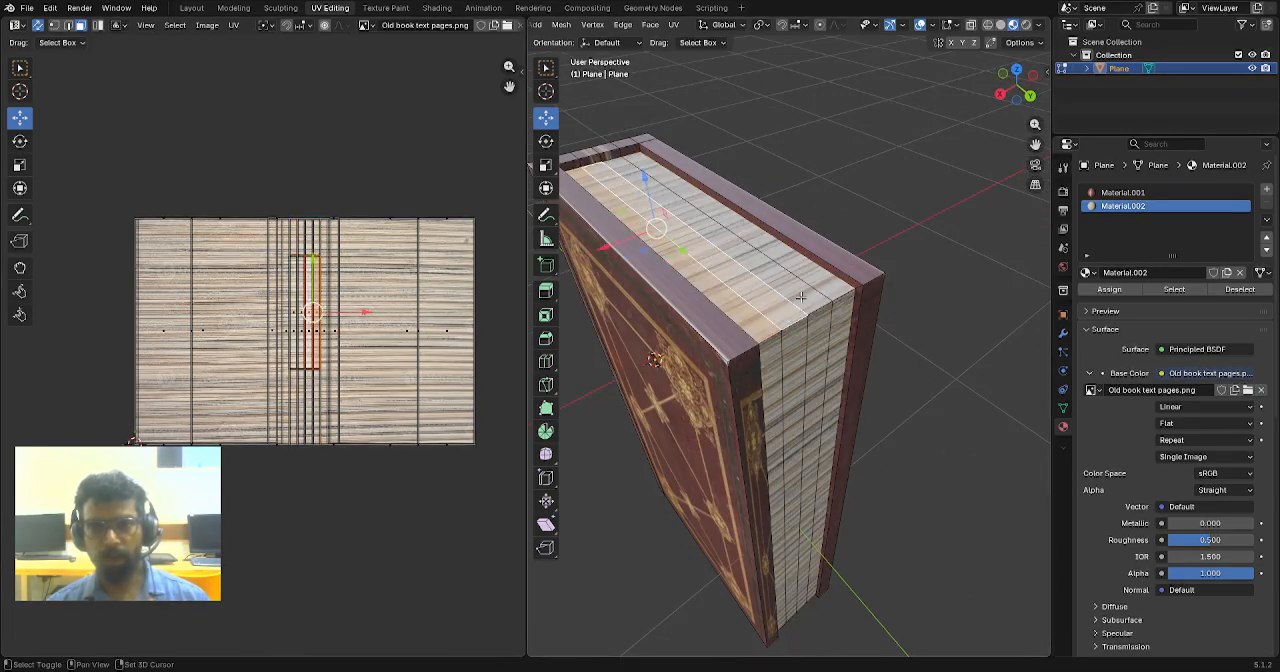
left_click(802, 298, "shift")
left_click(823, 284, "shift")
middle_click_drag(790, 349, 786, 256)
left_click(786, 243, "shift")
left_click(806, 268, "shift")
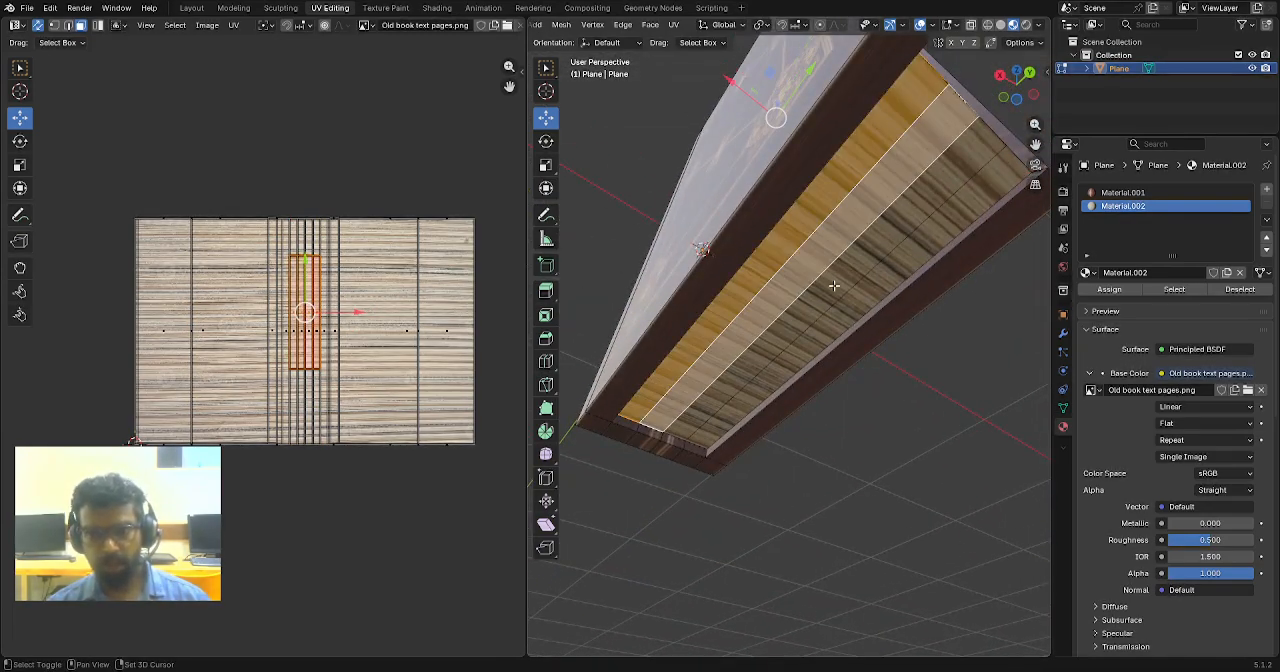
left_click(834, 284, "shift")
left_click(850, 297, "shift")
- Rotate the UVs of the top and bottom page faces by 90 degrees so the paper lines run along the book's width
middle_click_drag(850, 297, 824, 276)
scroll(824, 276, "up", 2)
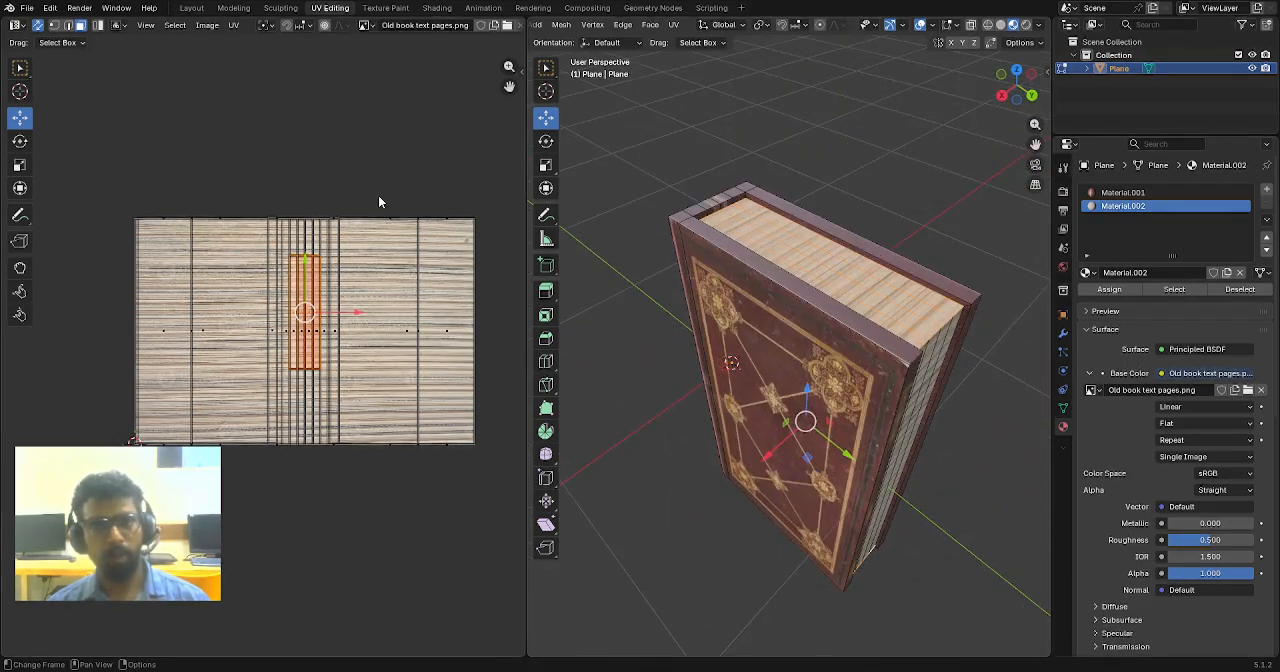
scroll(367, 335, "up", 1)
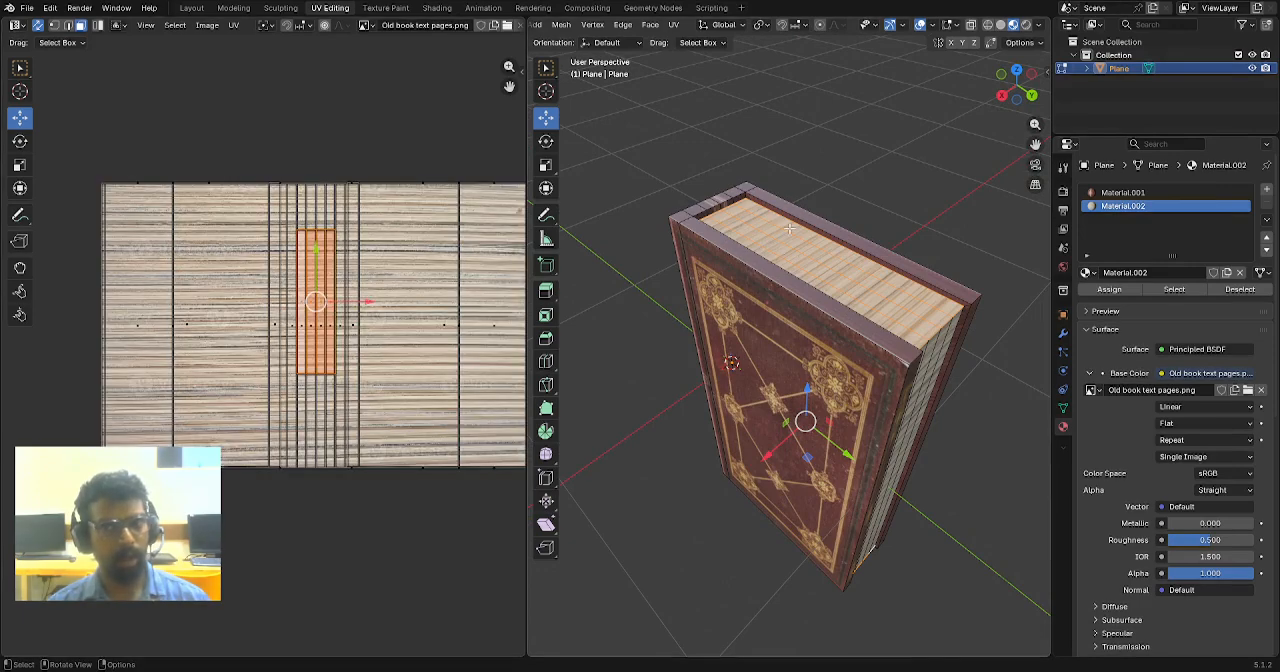
scroll(790, 245, "up", 2)
key("r")
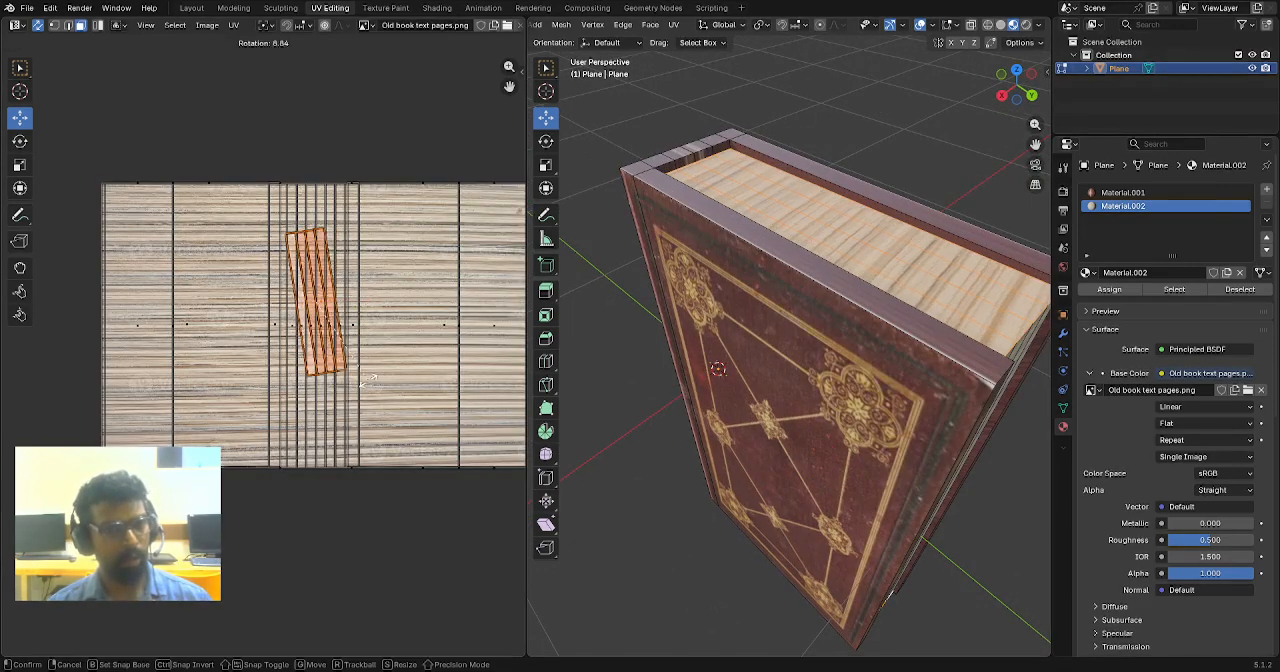
left_click(431, 244)
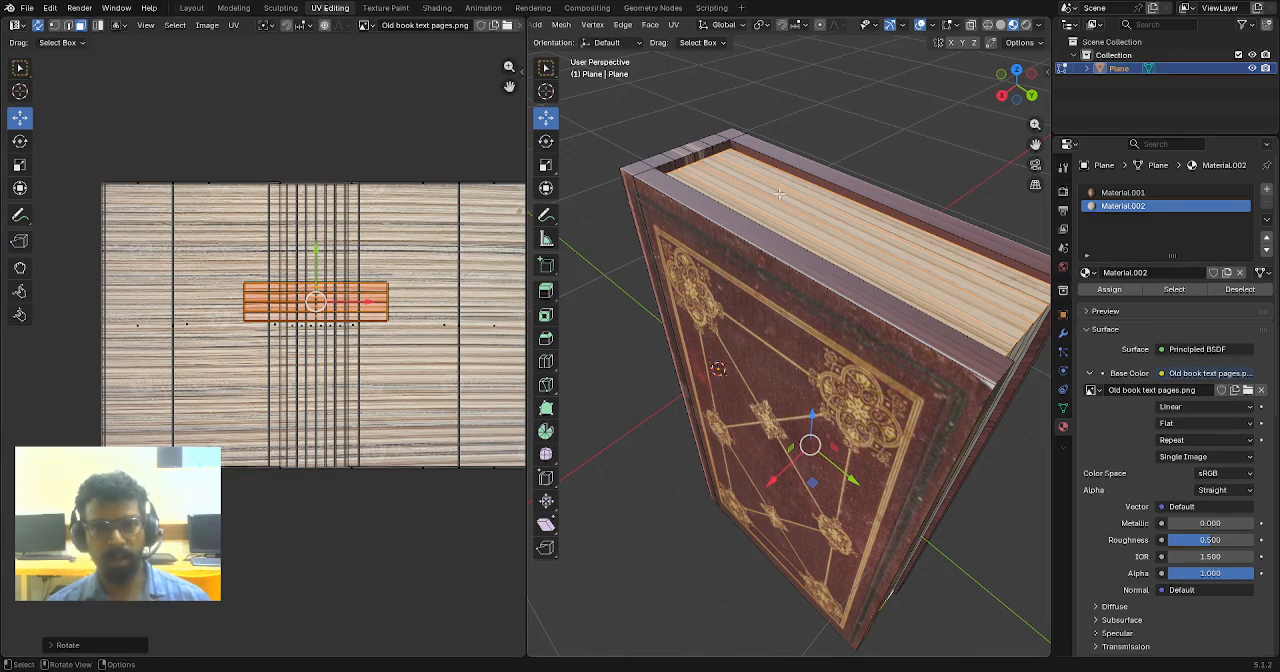
- Select the four fore-edge page faces, rotate their UVs by 90 degrees so the paper lines run vertically, and clear the selection
middle_click_drag(880, 262, 740, 268)
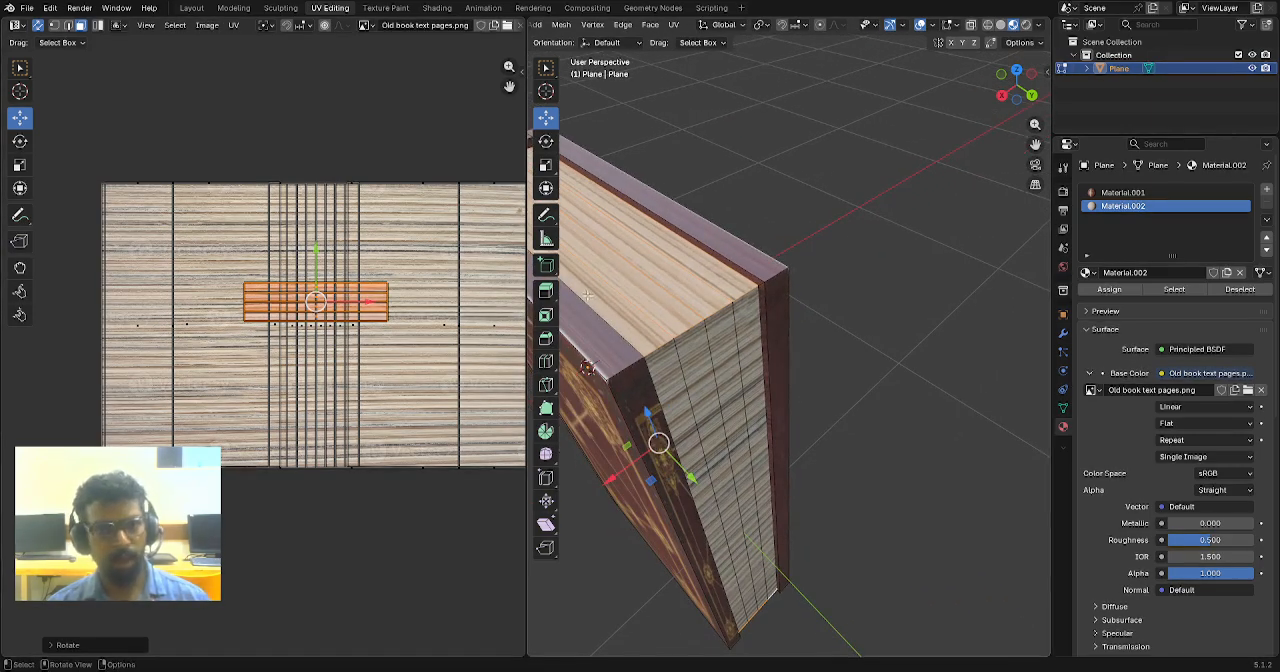
left_click(677, 367)
left_click(700, 362, "shift")
left_click(725, 357, "shift")
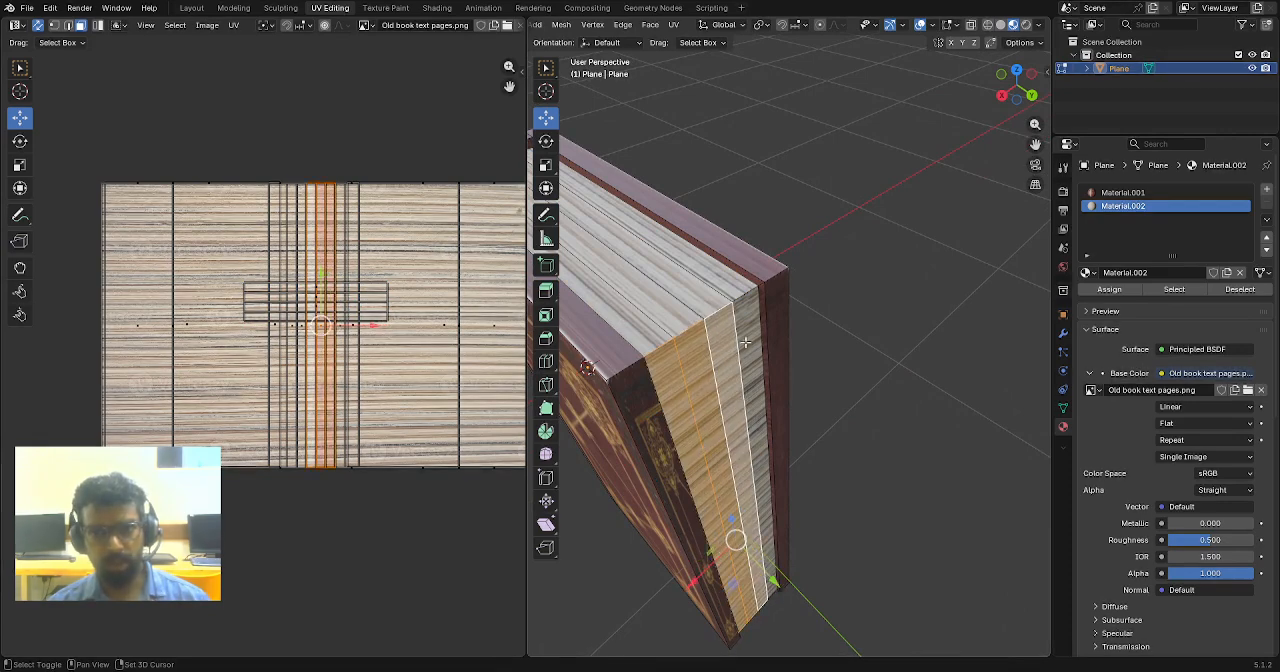
left_click(749, 349, "shift")
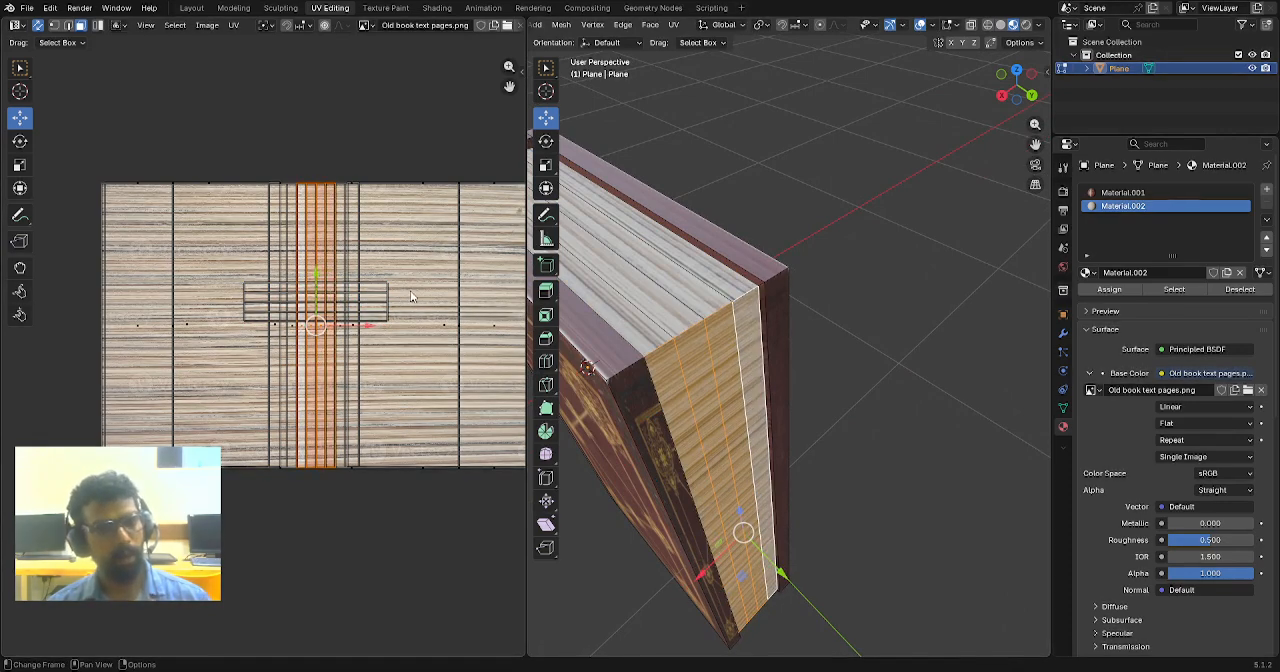
key("r")
left_click(287, 248, "ctrl")
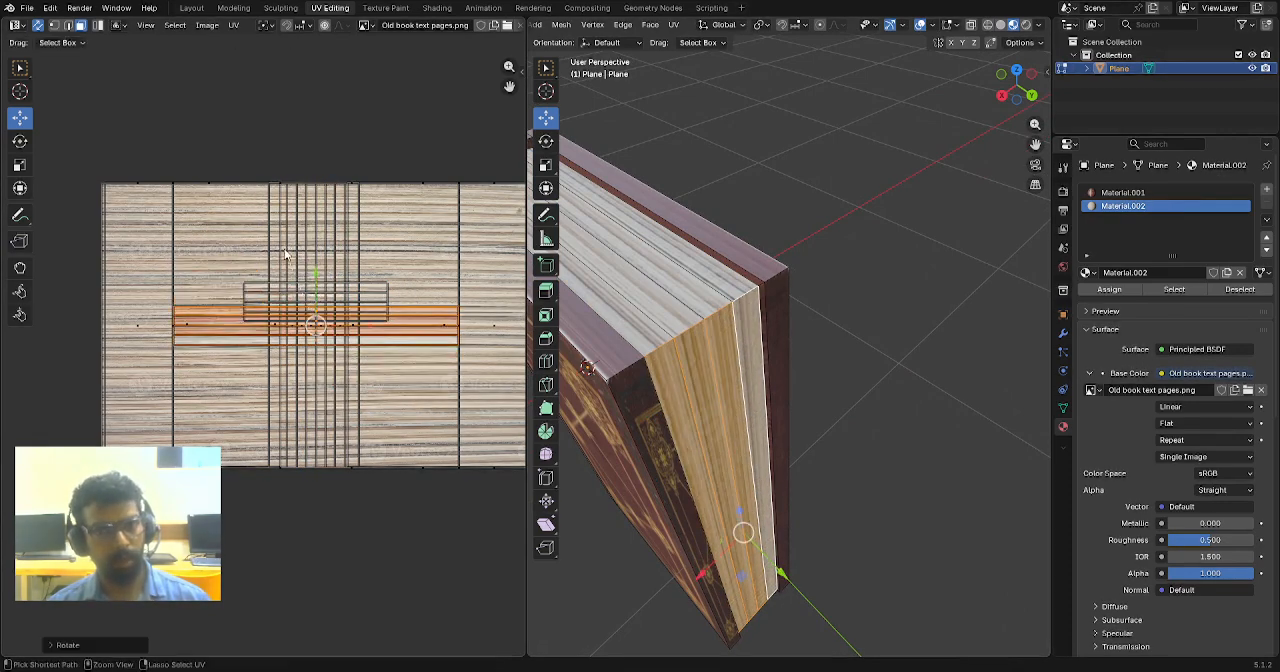
left_click(866, 277)
- Maximize the 3D viewport and examine the page texture along the top and fore edge of the book
scroll(817, 352, "down", 2)
scroll(817, 352, "up", 1)
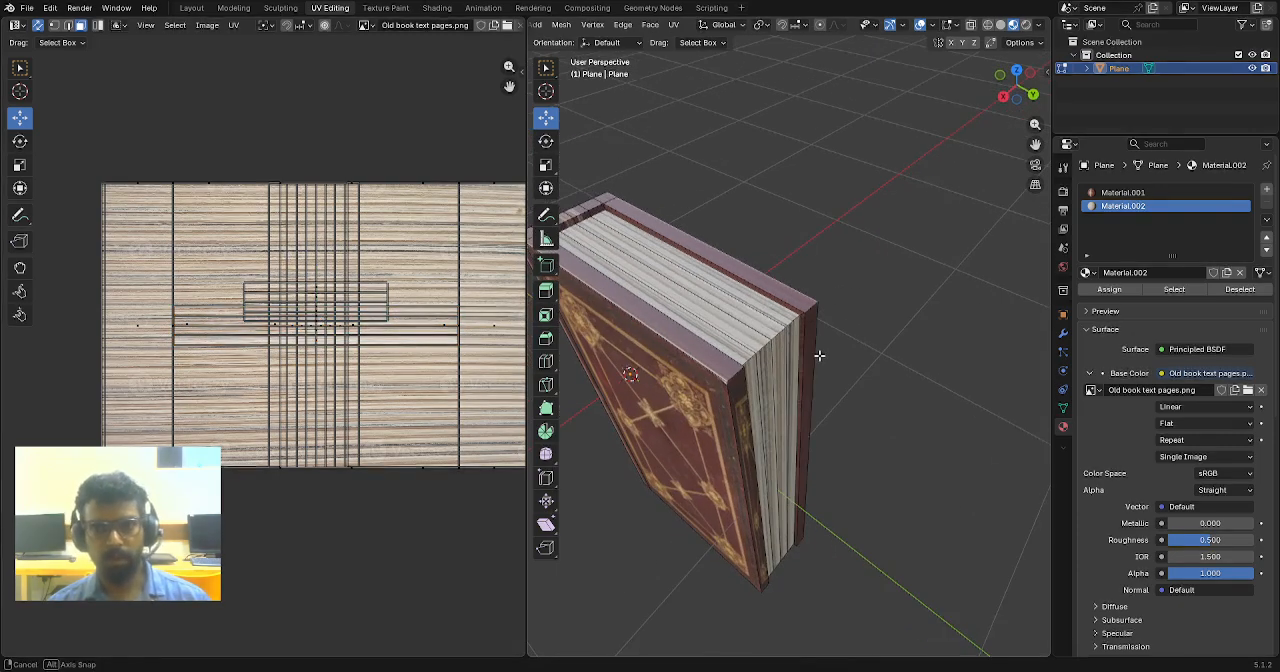
scroll(793, 330, "up", 1)
key("ctrl+space")
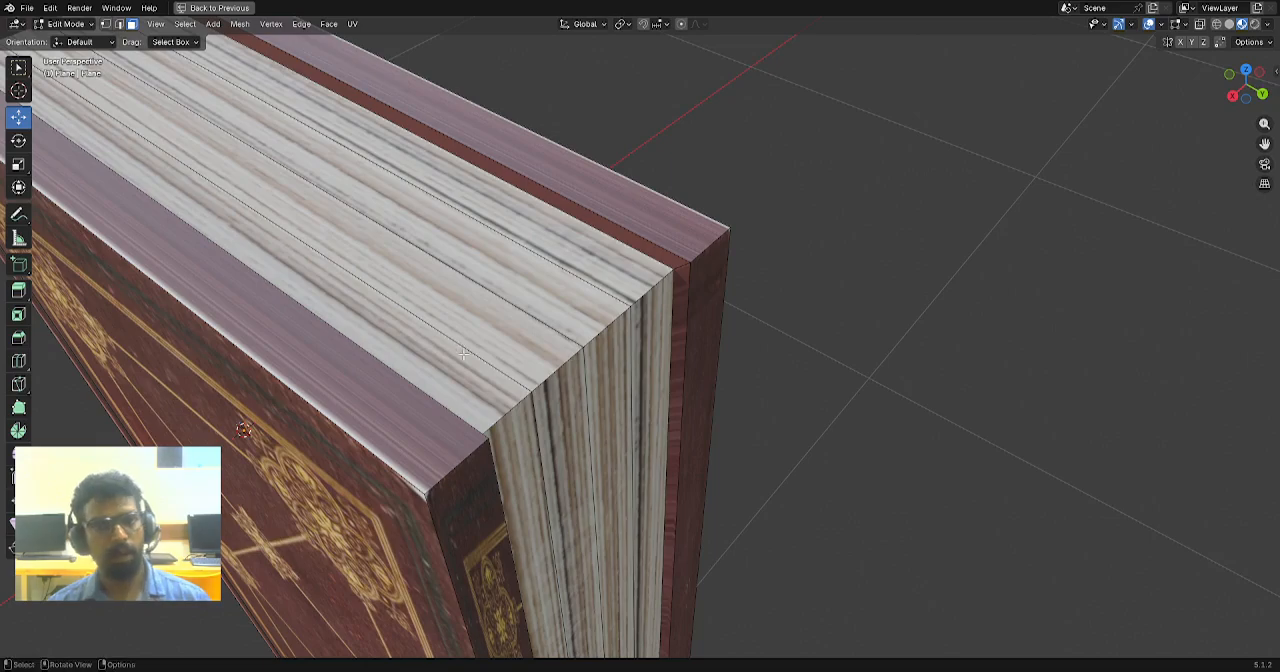
middle_click_drag(800, 322, 721, 380)
scroll(716, 382, "up", 2)
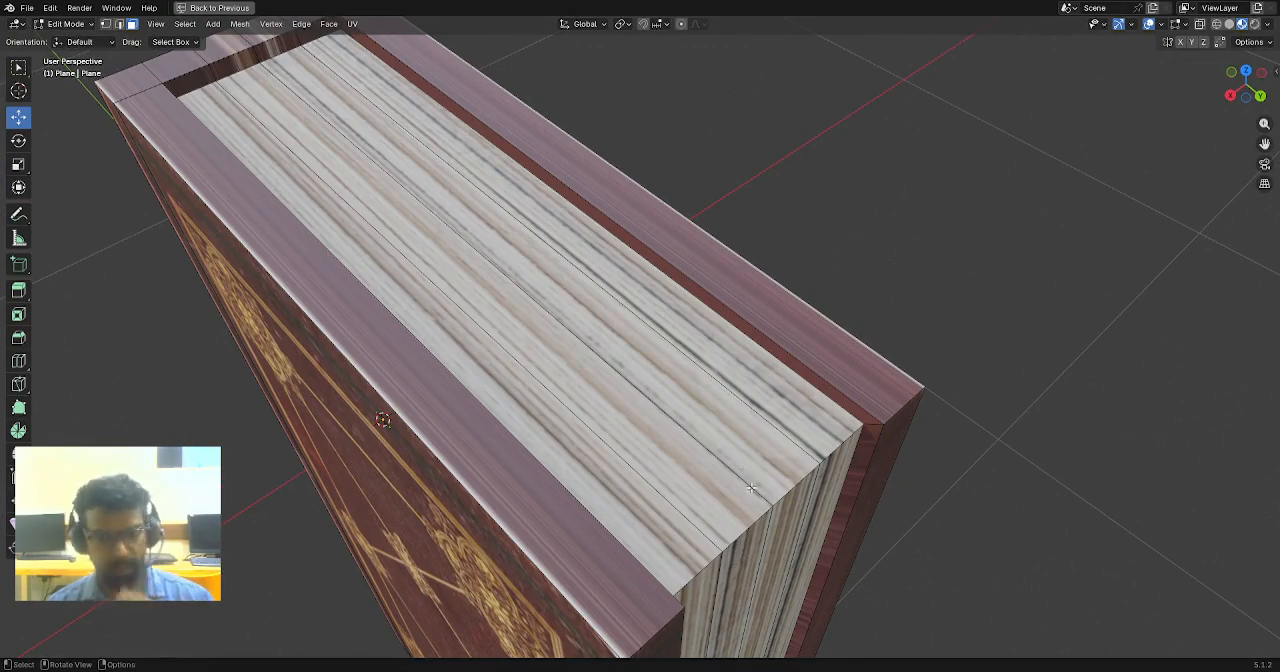
scroll(751, 487, "down", 2)
scroll(722, 511, "up", 2)
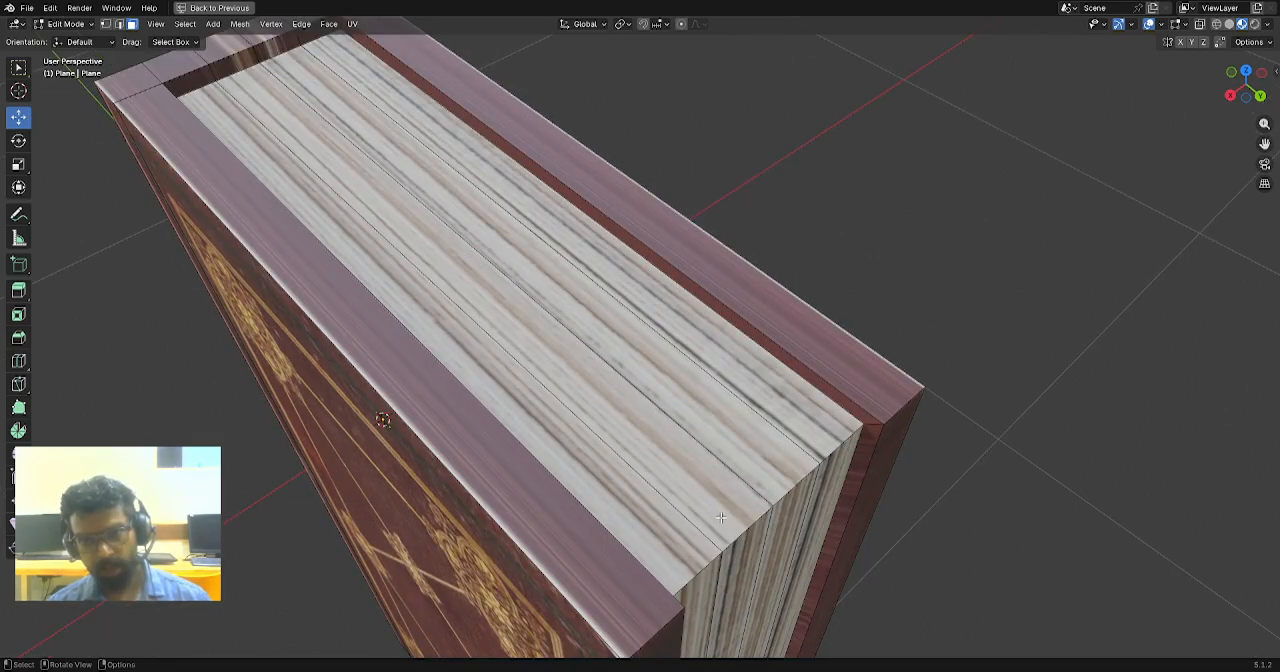
- Select the four page faces on the book's fore edge
left_click(709, 591)
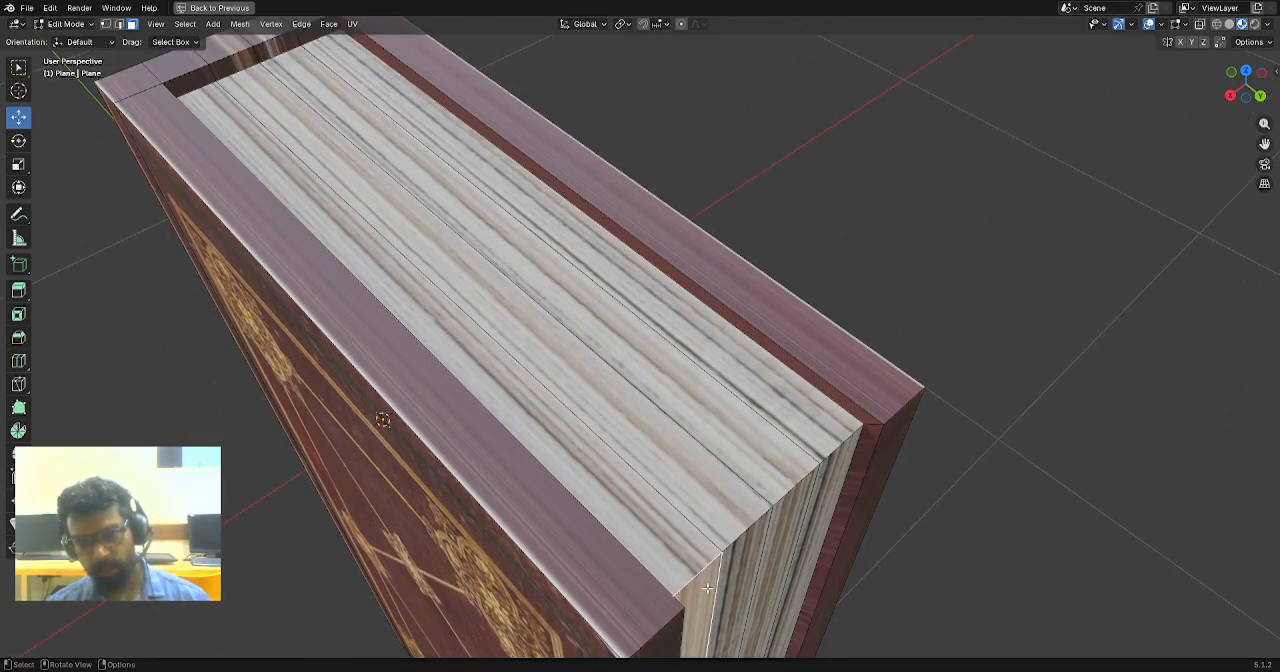
middle_click_drag(728, 579, 710, 560)
left_click(682, 446, "shift")
left_click(738, 428, "shift")
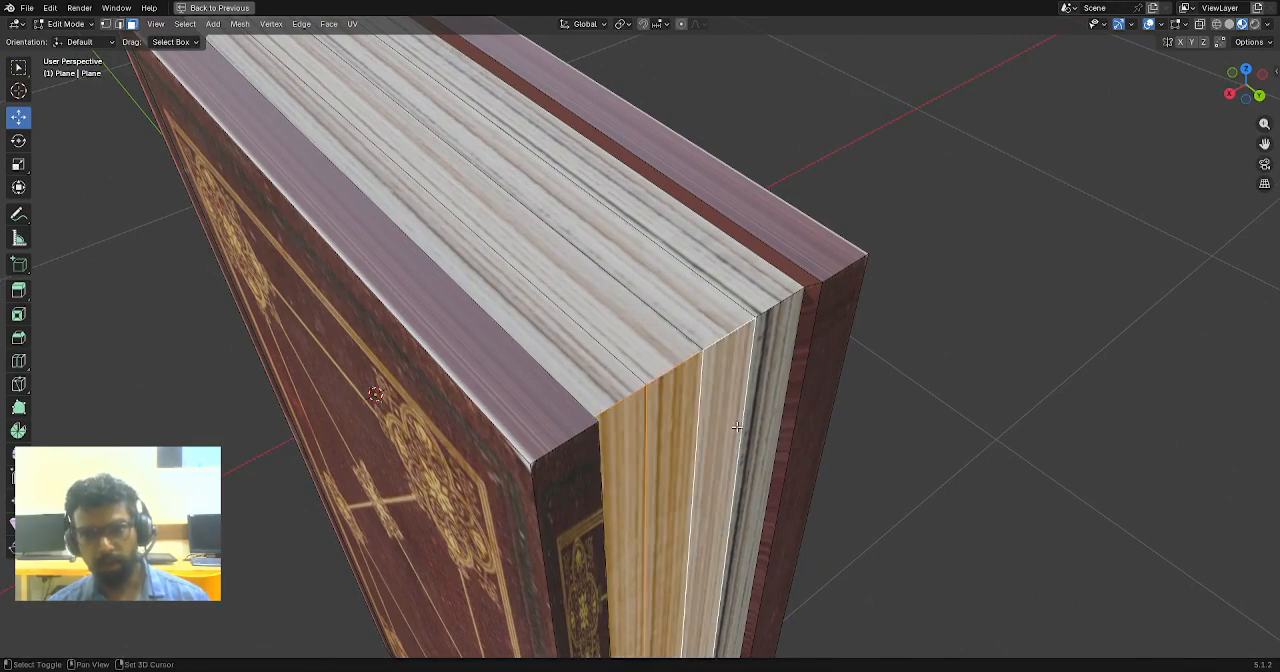
left_click(759, 414, "shift")
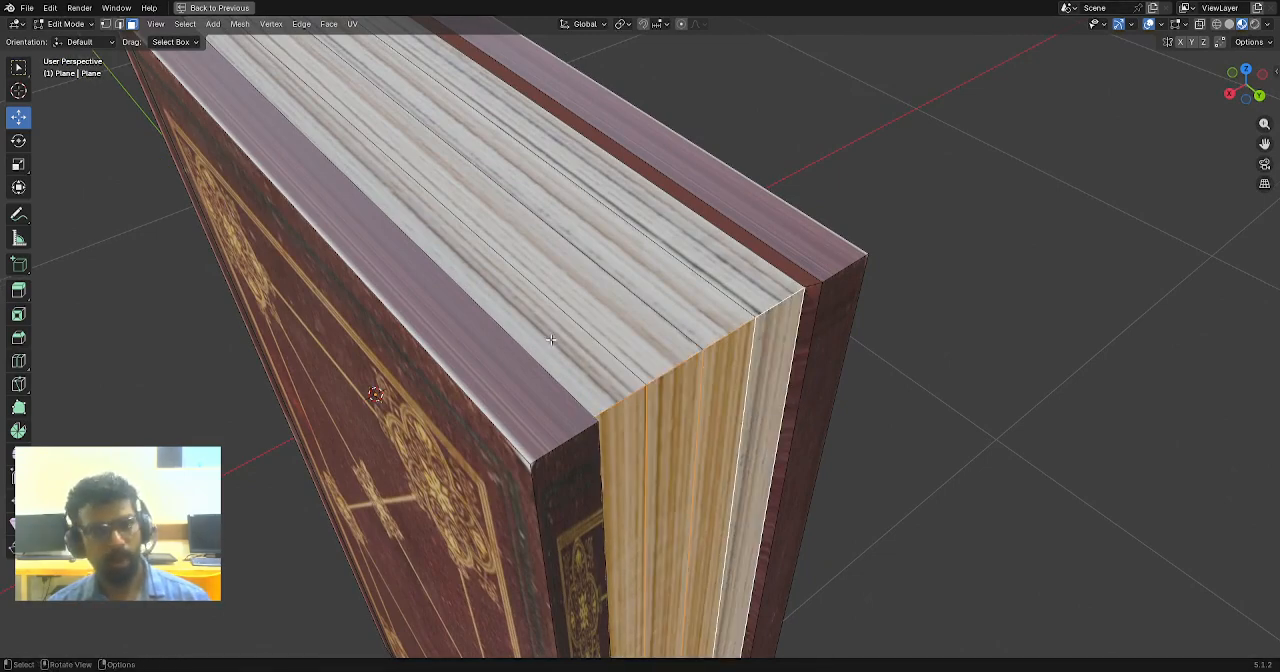
- Hide the viewport overlays, scale up the fore-edge page UVs slightly and shift them a little upward on the page image
key("ctrl+space")
scroll(850, 230, "up", 3)
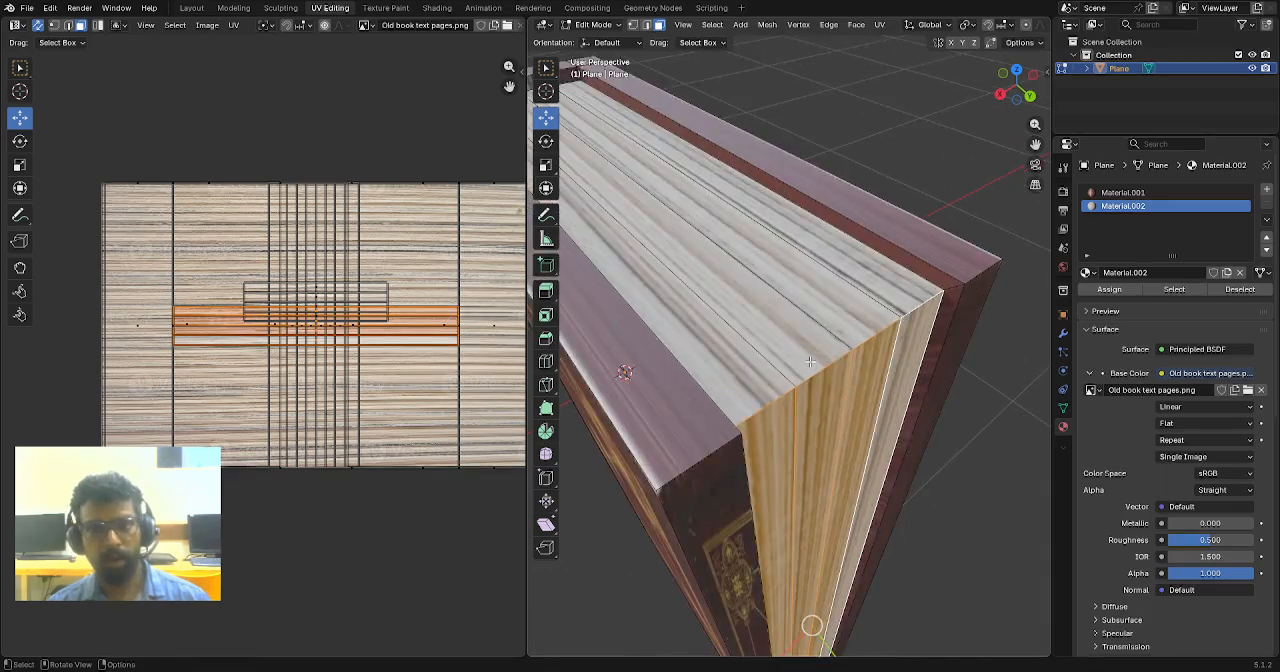
scroll(979, 31, "down", 5)
left_click(966, 26)
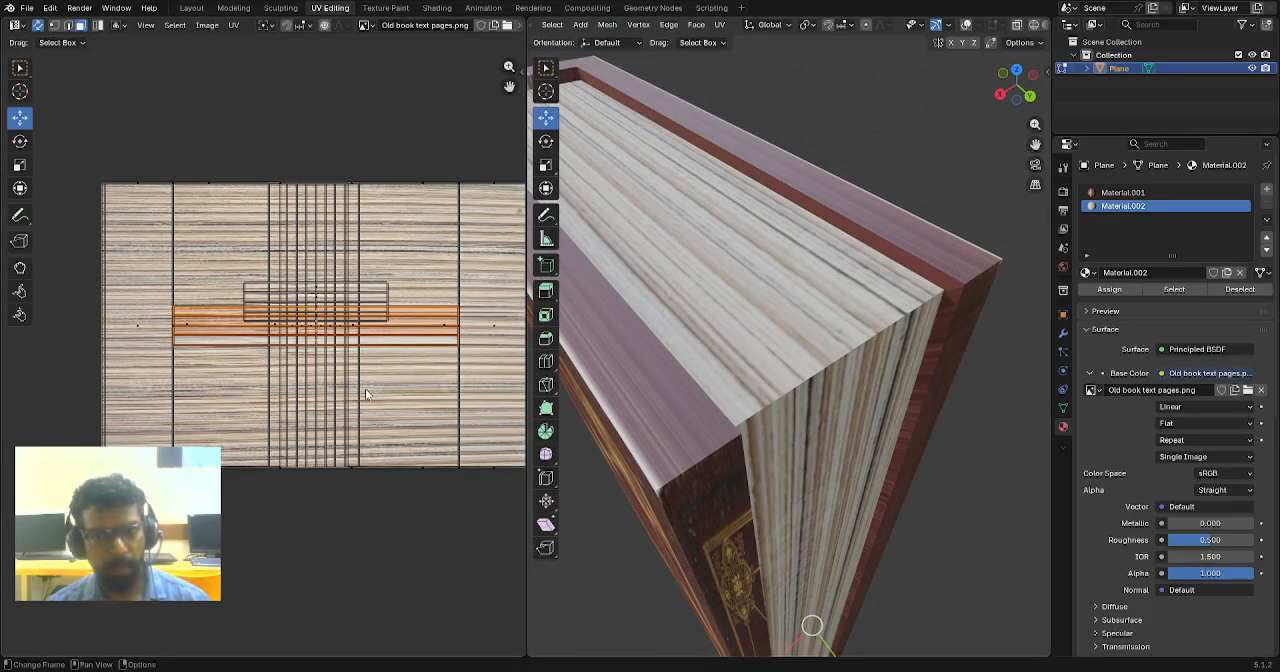
key("s")
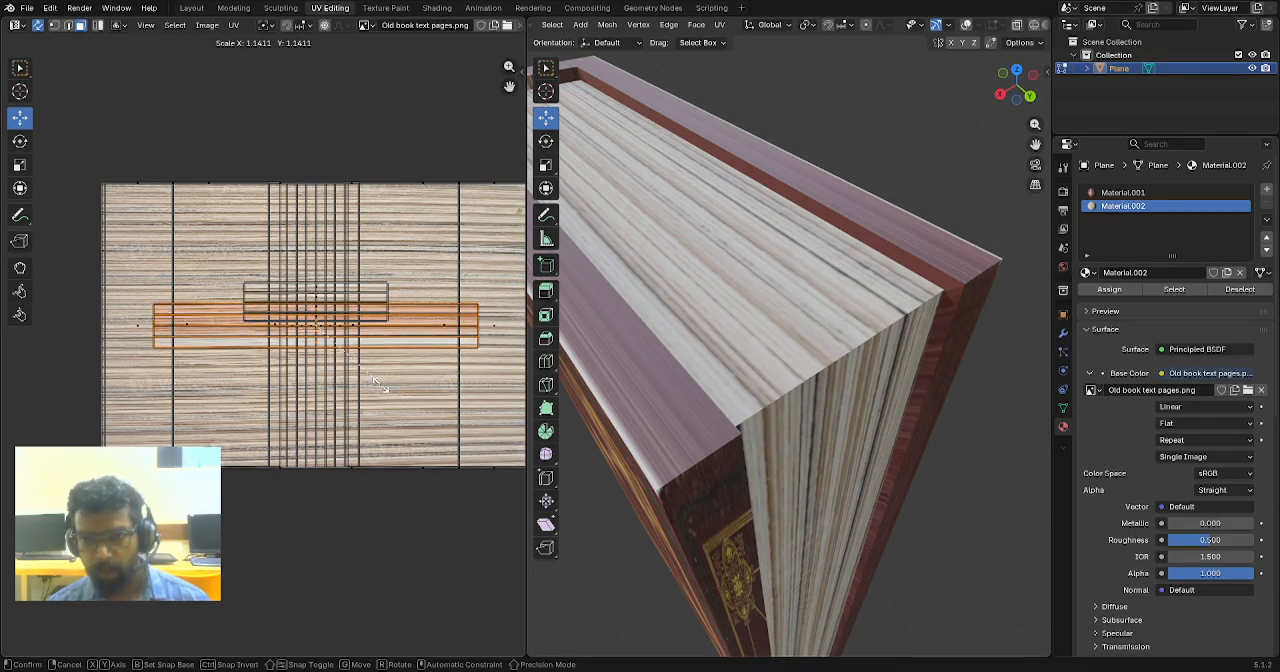
left_click(355, 344)
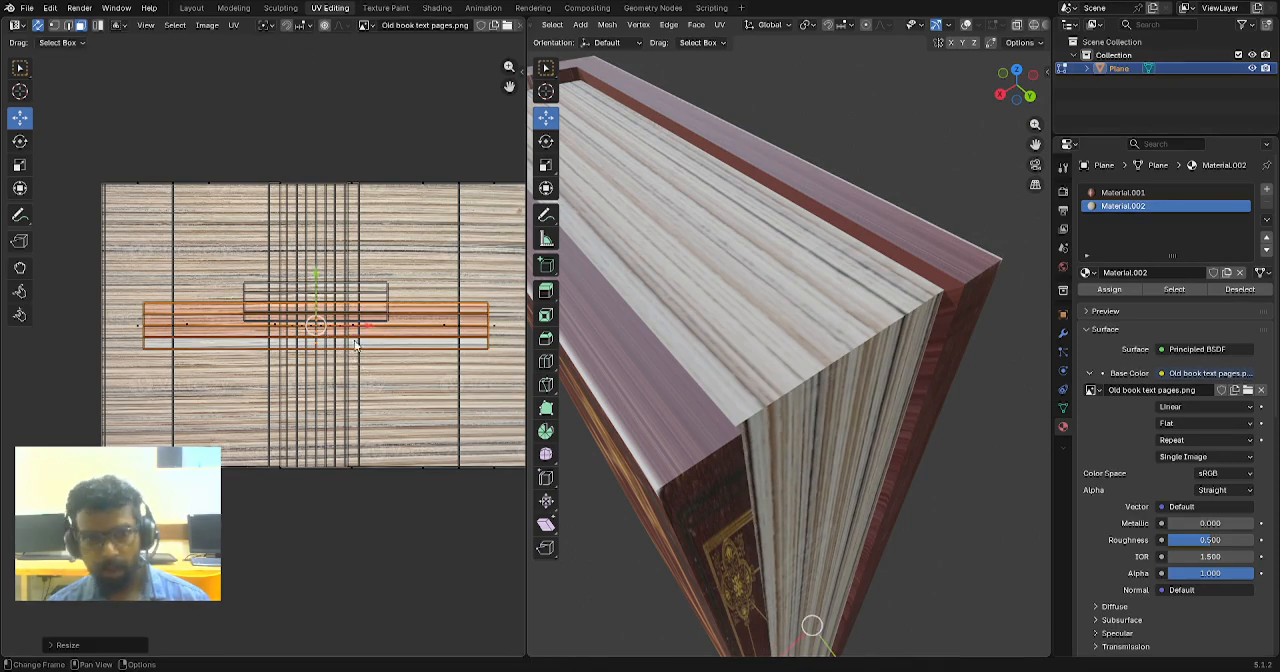
key("g")
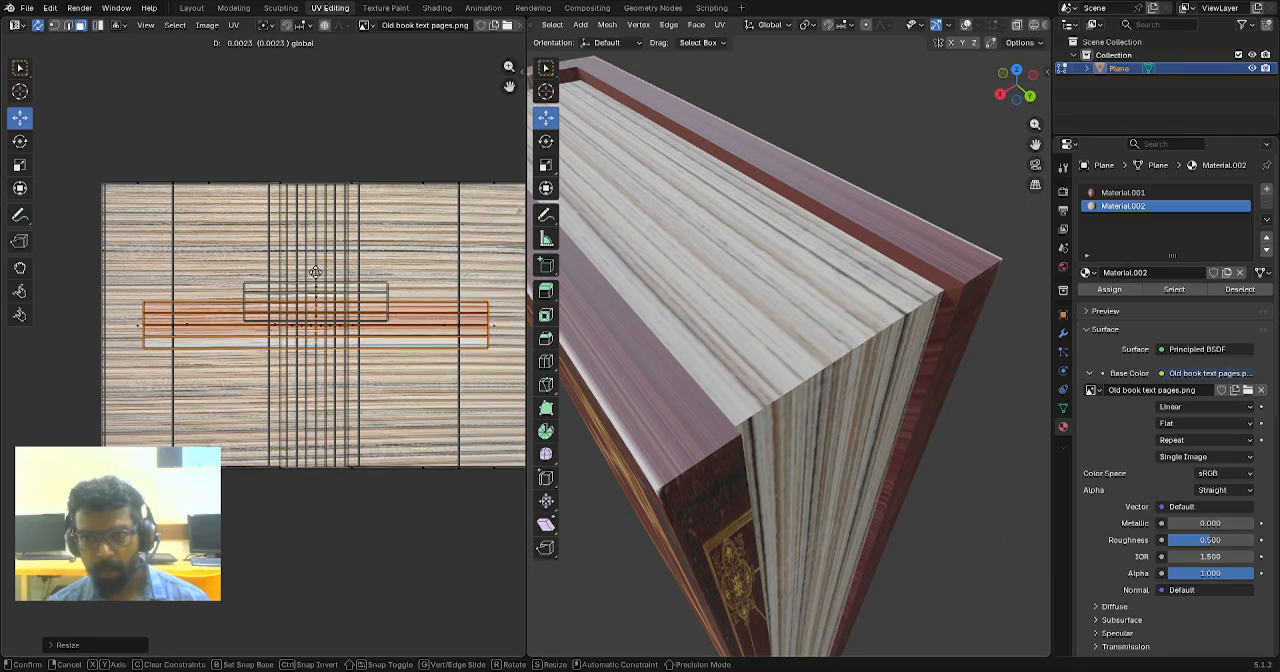
left_click(315, 272)
- Maximize the 3D viewport and examine the textured book in Object Mode from the spine, front cover and top
scroll(905, 432, "down", 5)
middle_click_drag(863, 446, 769, 242)
key("ctrl+space")
scroll(691, 246, "down", 3)
middle_click_drag(691, 246, 682, 364)
scroll(682, 364, "up", 3)
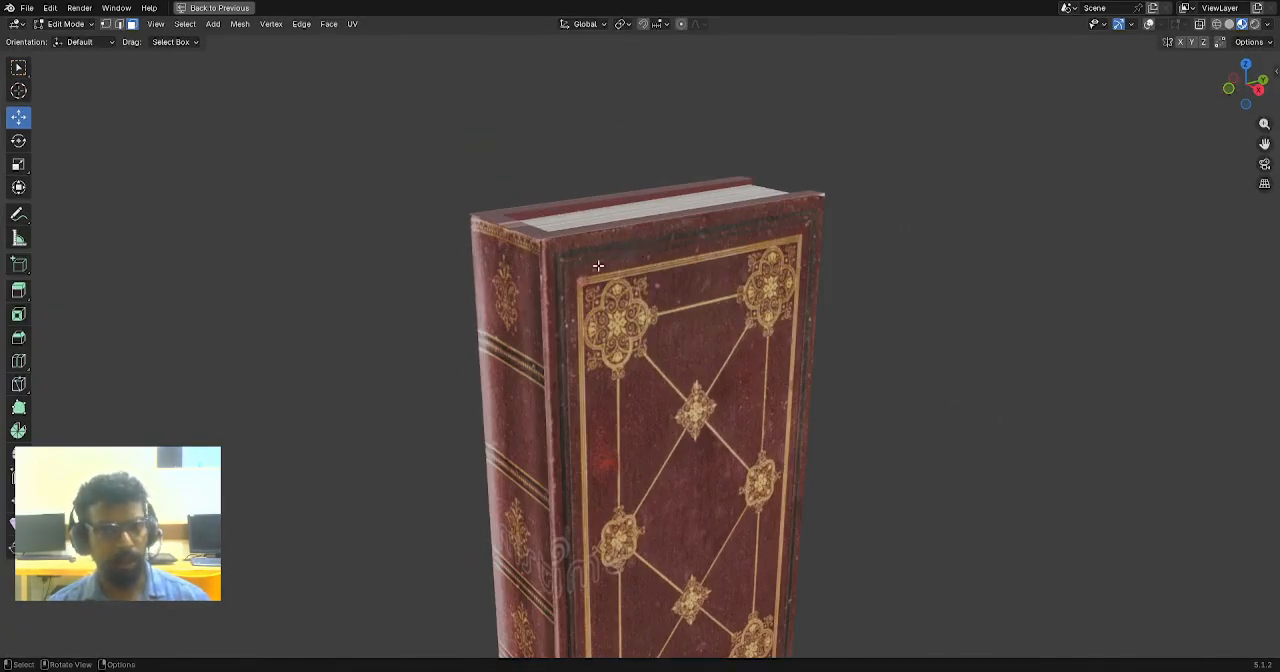
scroll(598, 265, "up", 2)
key("Tab")
middle_click_drag(608, 264, 767, 312)
- Turn the viewport overlays back on and, in Edit Mode, select the cover's rim faces around the top of the book
left_click(1172, 26)
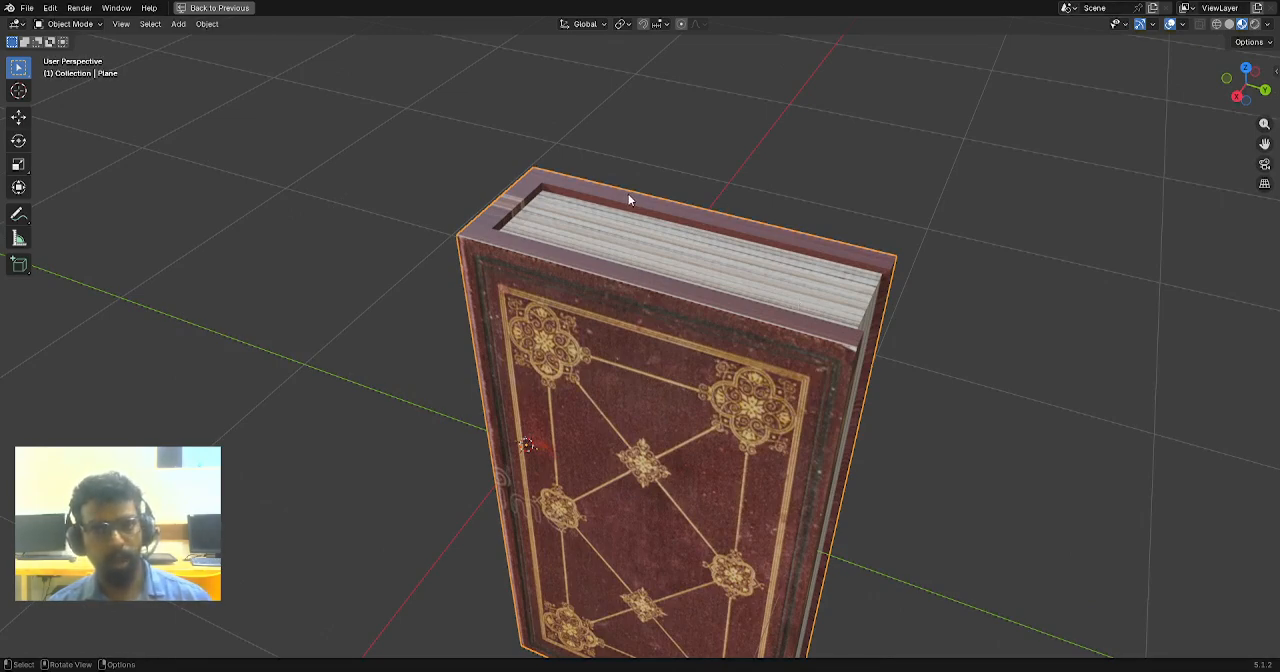
key("Tab")
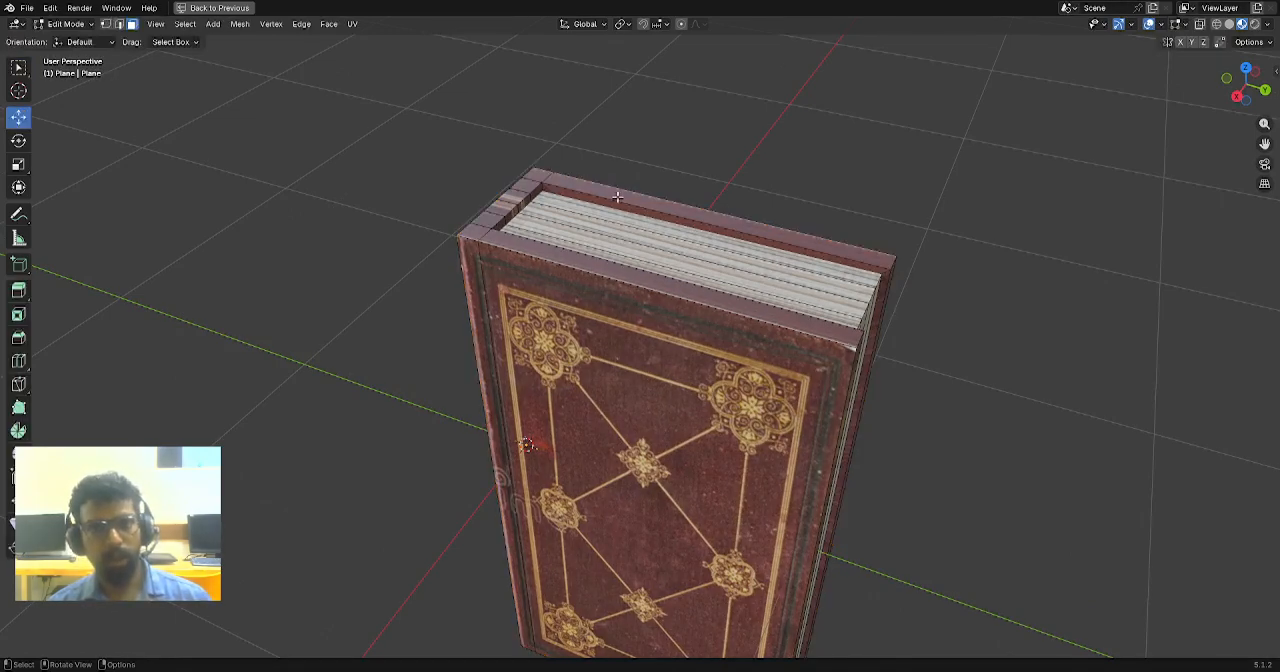
left_click(582, 194)
left_click(534, 192, "shift")
left_click(530, 188, "shift")
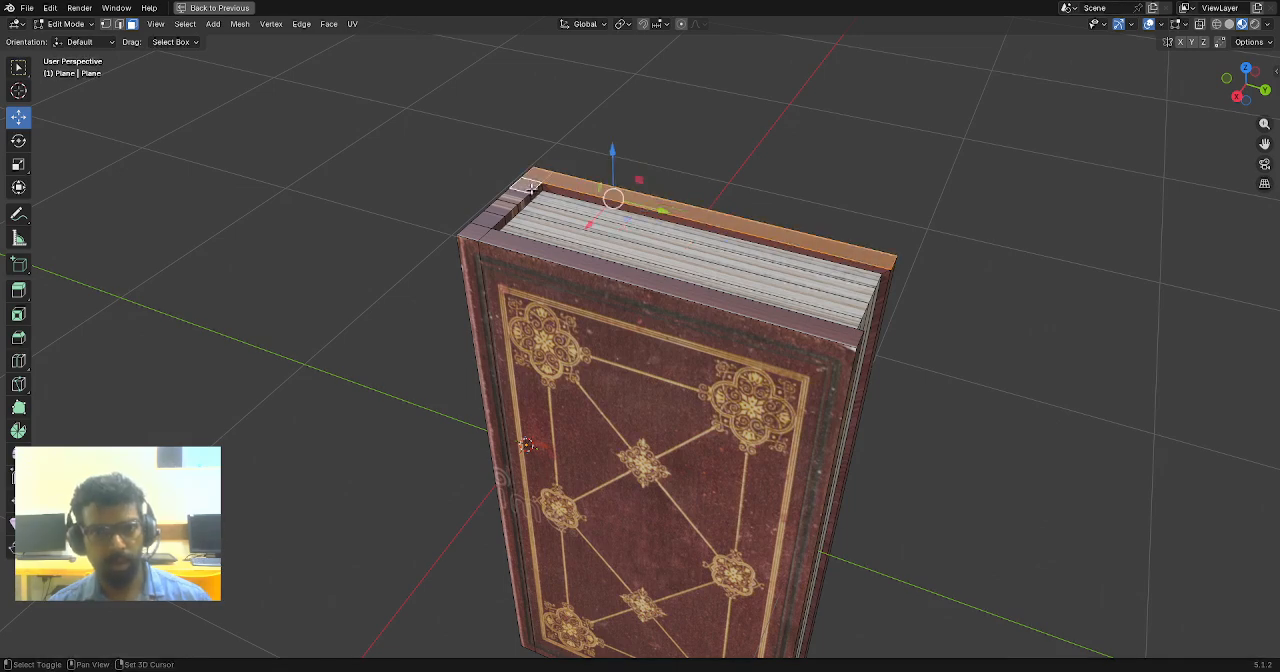
left_click(522, 196, "shift")
left_click(506, 207, "shift")
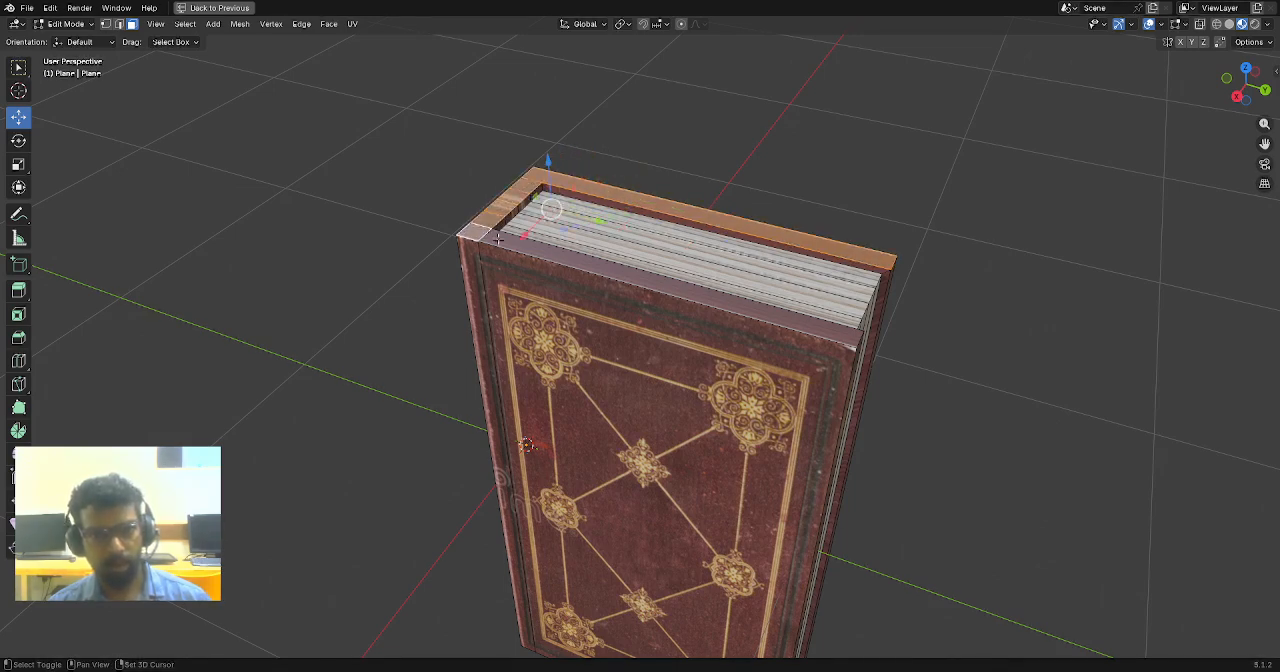
left_click(497, 238, "alt")
- Add the cover's rim faces around the bottom of the book to the selection
scroll(721, 281, "down", 3)
middle_click_drag(721, 281, 923, 284)
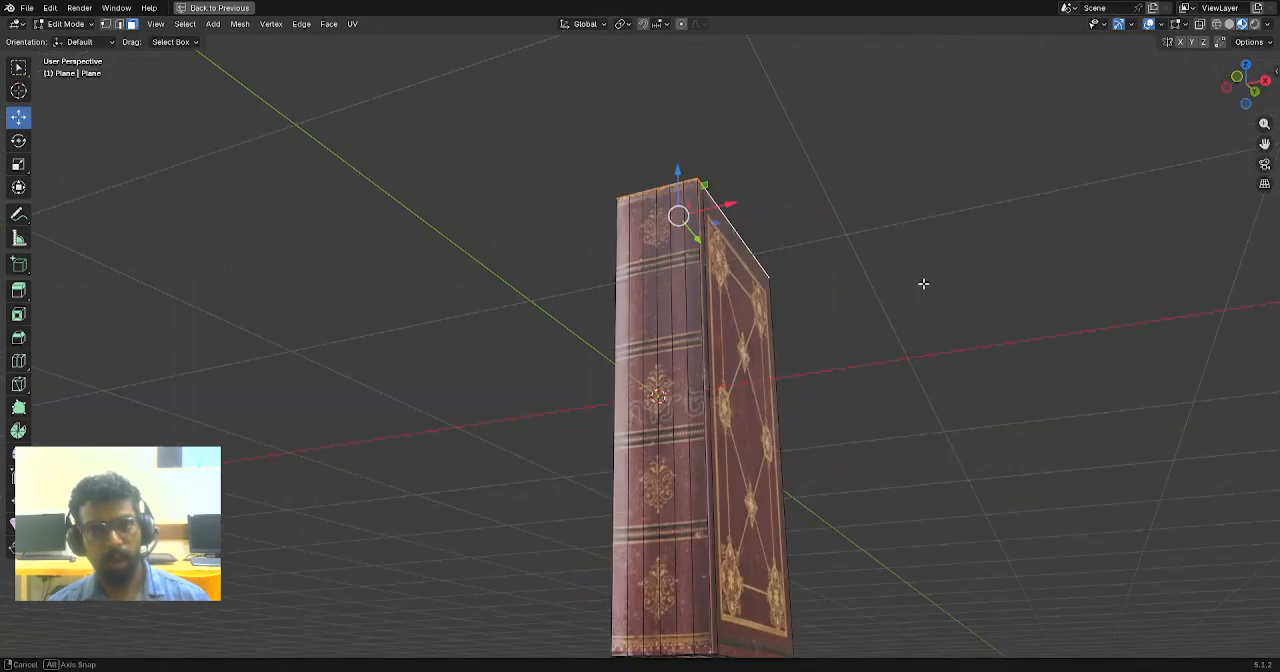
middle_click_drag(854, 454, 830, 384)
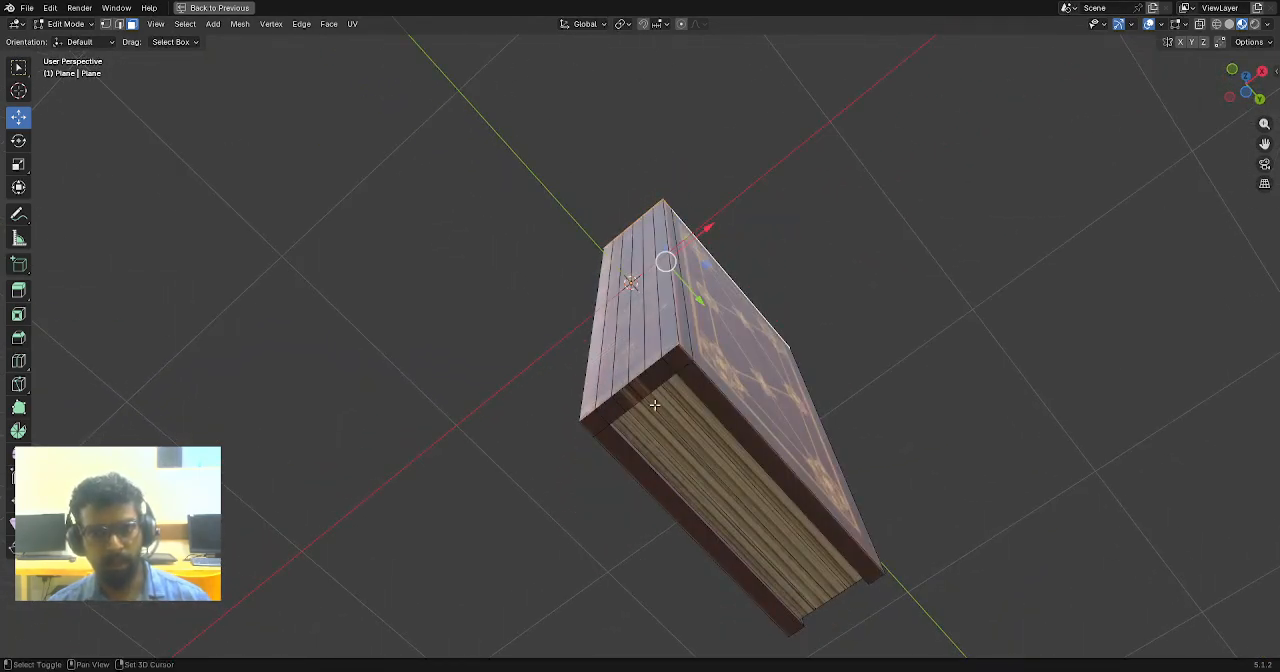
left_click(614, 450, "shift")
left_click(608, 410, "shift")
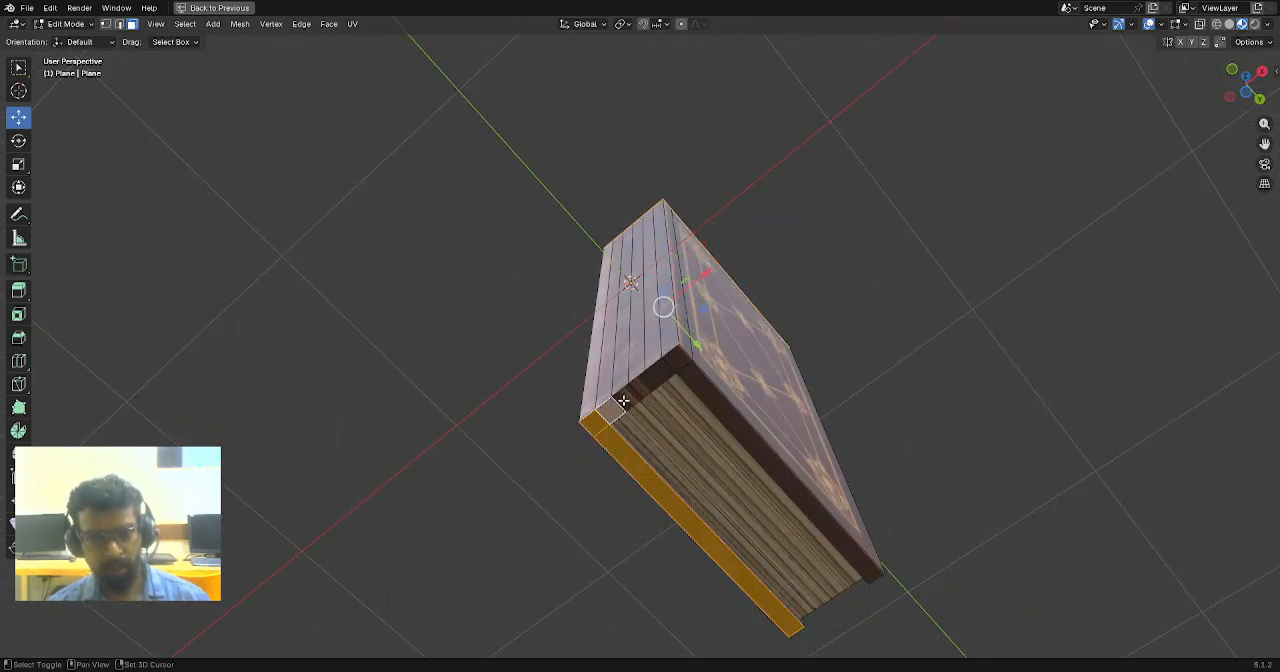
left_click(692, 386, "shift")
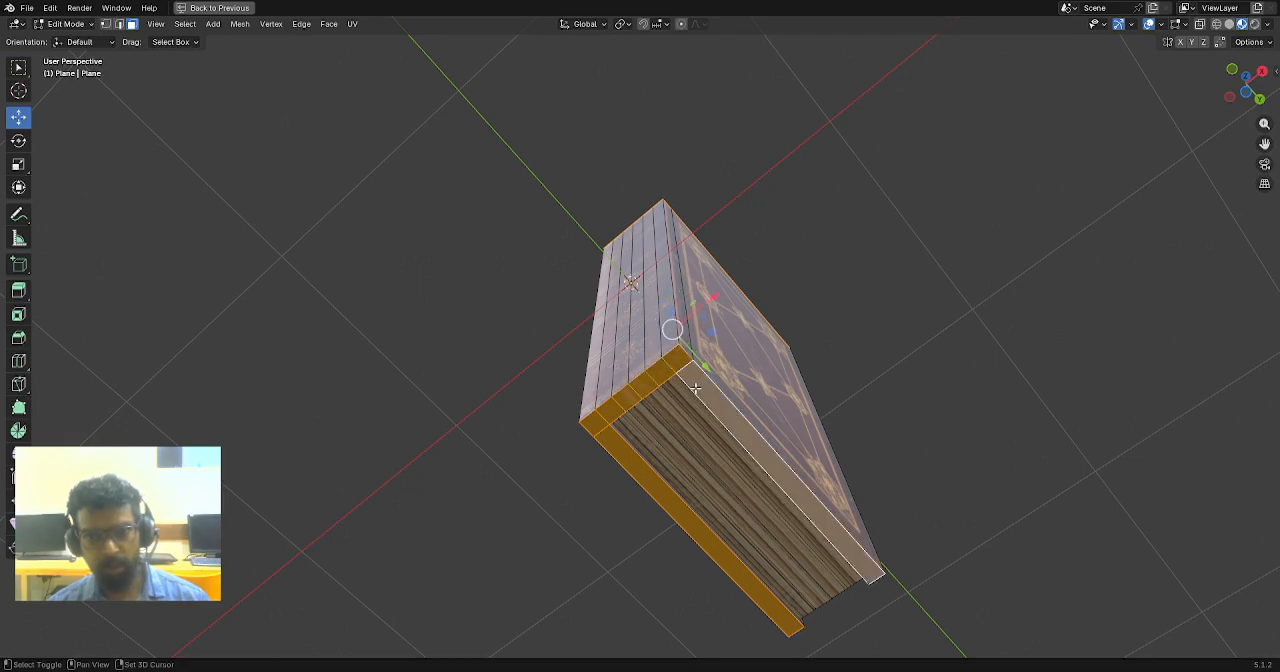
- Restore the UV editing layout and unwrap the selected top and bottom rim faces with Cube Projection
scroll(838, 398, "down", 2)
middle_click_drag(838, 398, 686, 470)
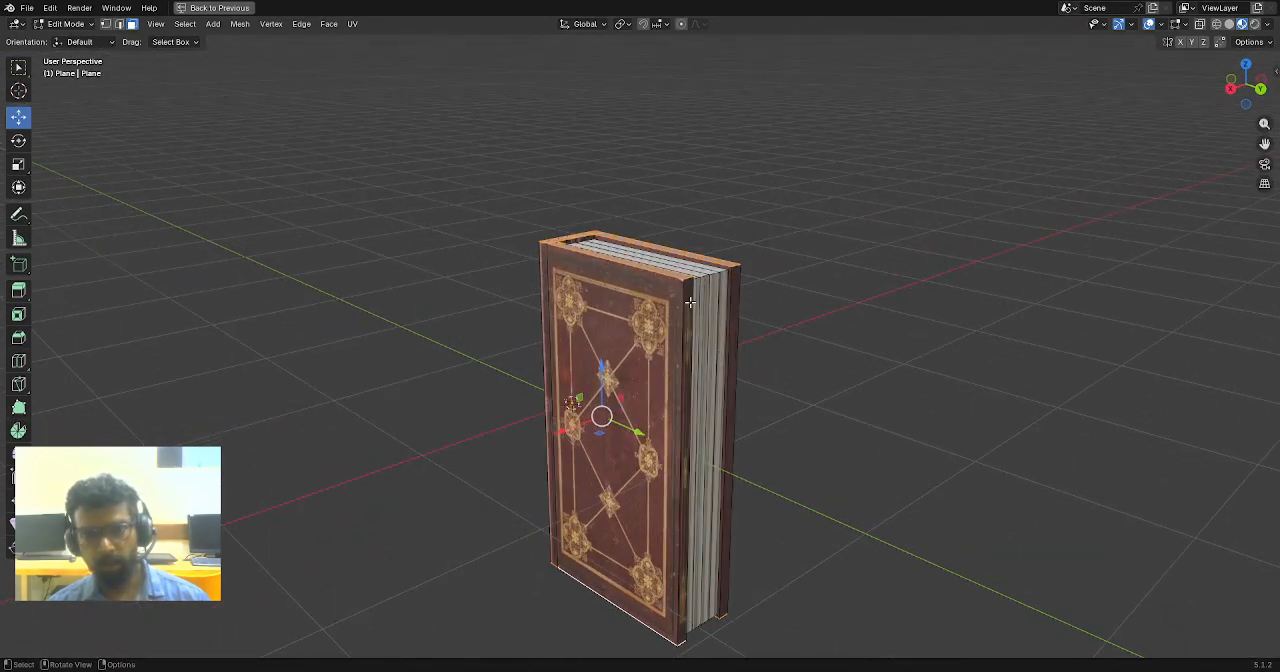
scroll(716, 352, "down", 1)
key("ctrl+space")
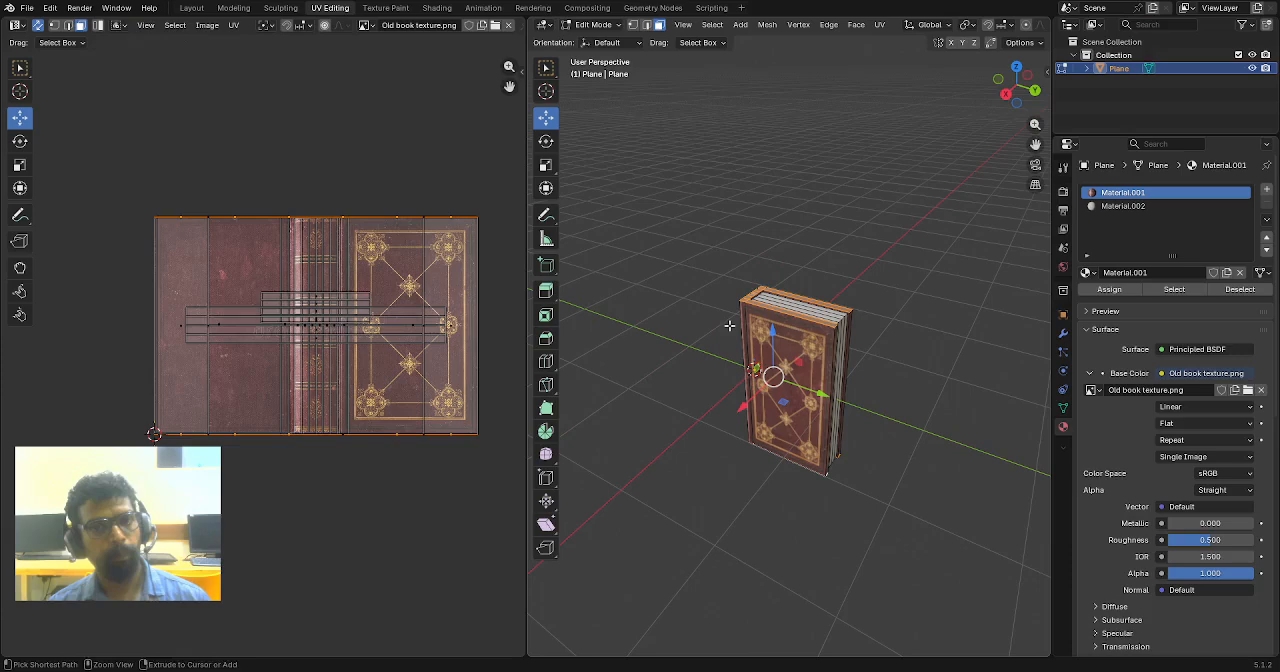
key("u")
left_click(777, 292)
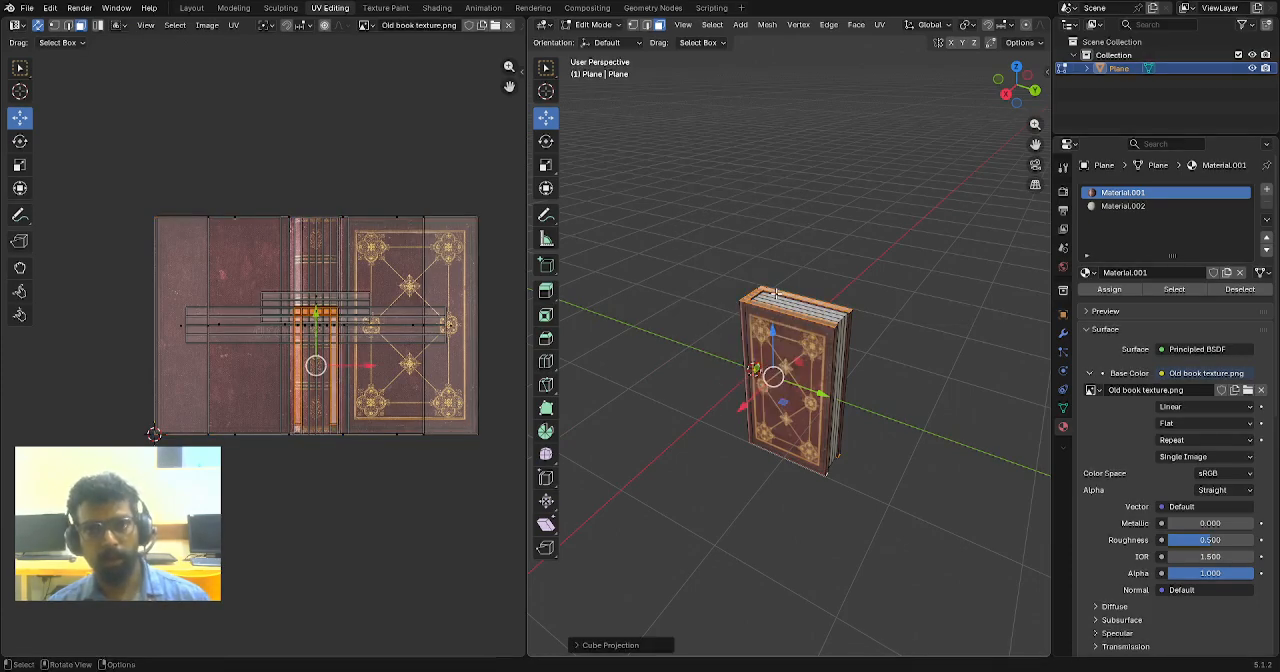
- Move the rim UVs onto the plain area at the upper-left edge of the cover image and clear the selection
scroll(376, 356, "up", 2)
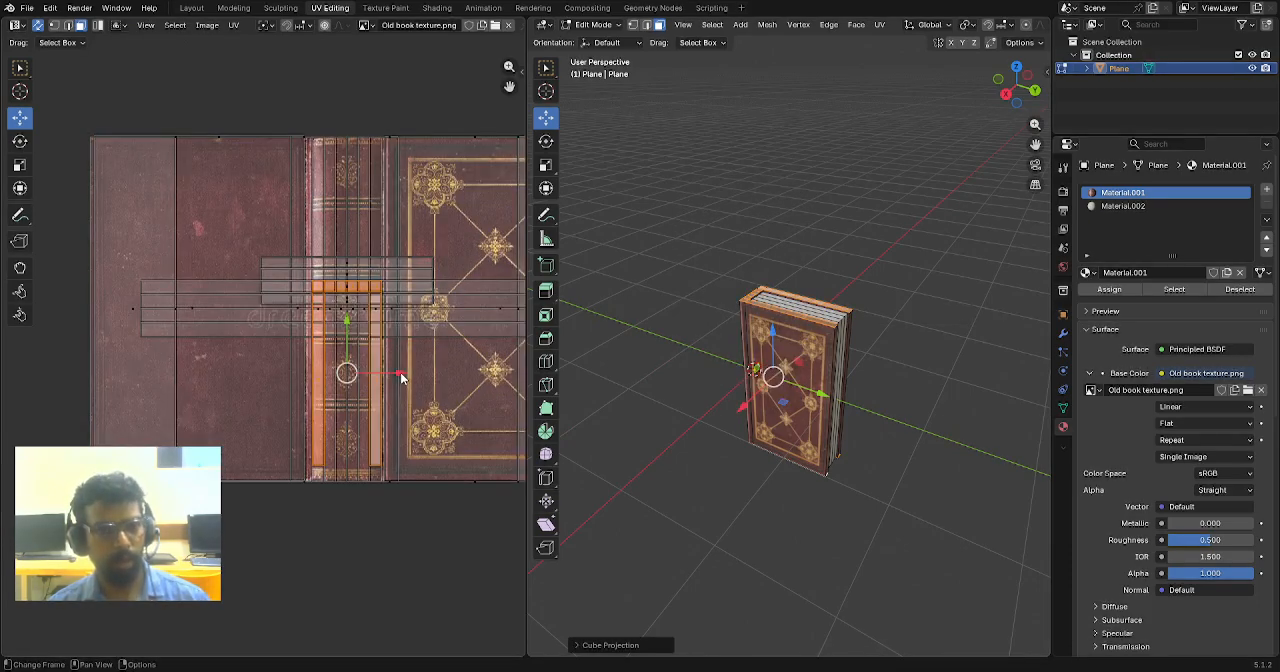
left_click_drag(400, 378, 190, 178)
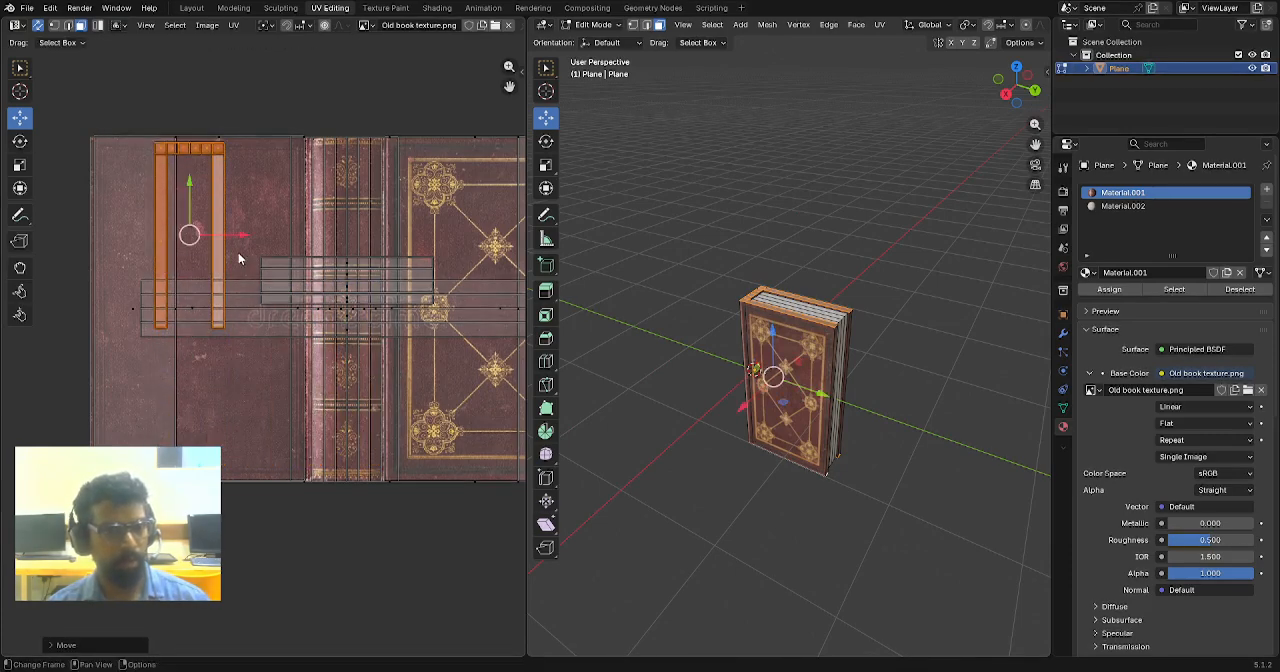
left_click_drag(240, 240, 180, 240)
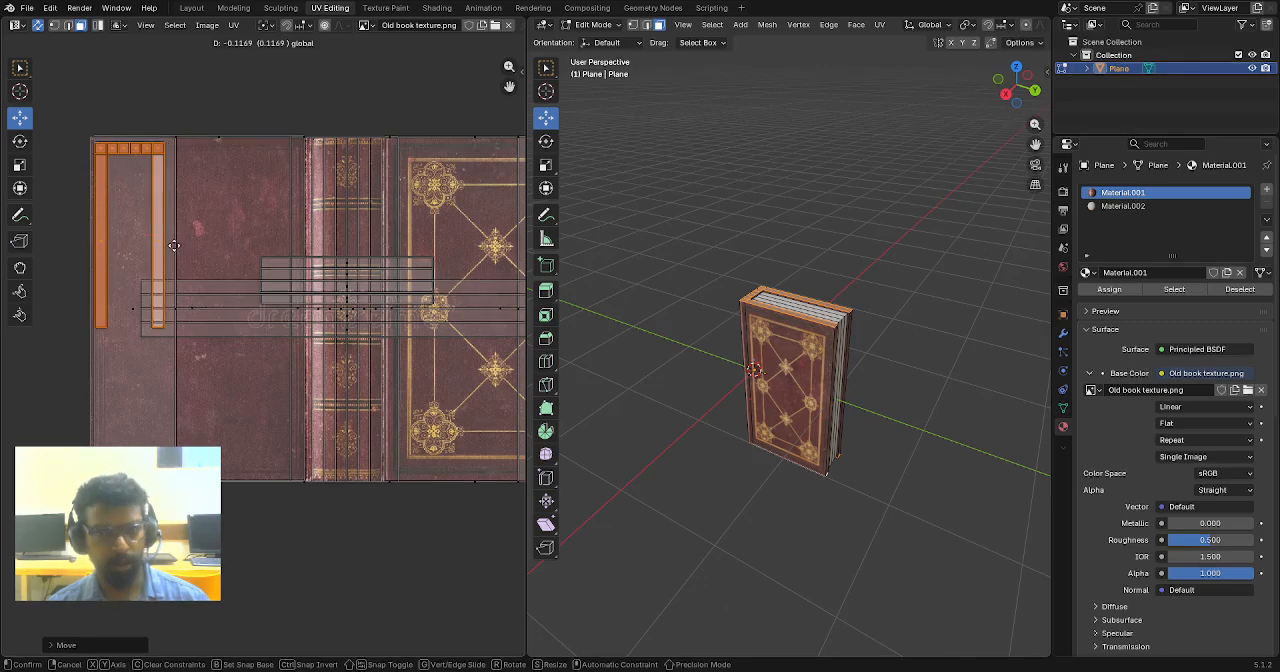
left_click(911, 206)
- Select the two narrow cover faces beside the fore-edge pages and unwrap them with Cube Projection
scroll(893, 216, "up", 7)
middle_click_drag(850, 270, 835, 322)
scroll(831, 360, "down", 2)
middle_click_drag(831, 363, 777, 350)
left_click(765, 303)
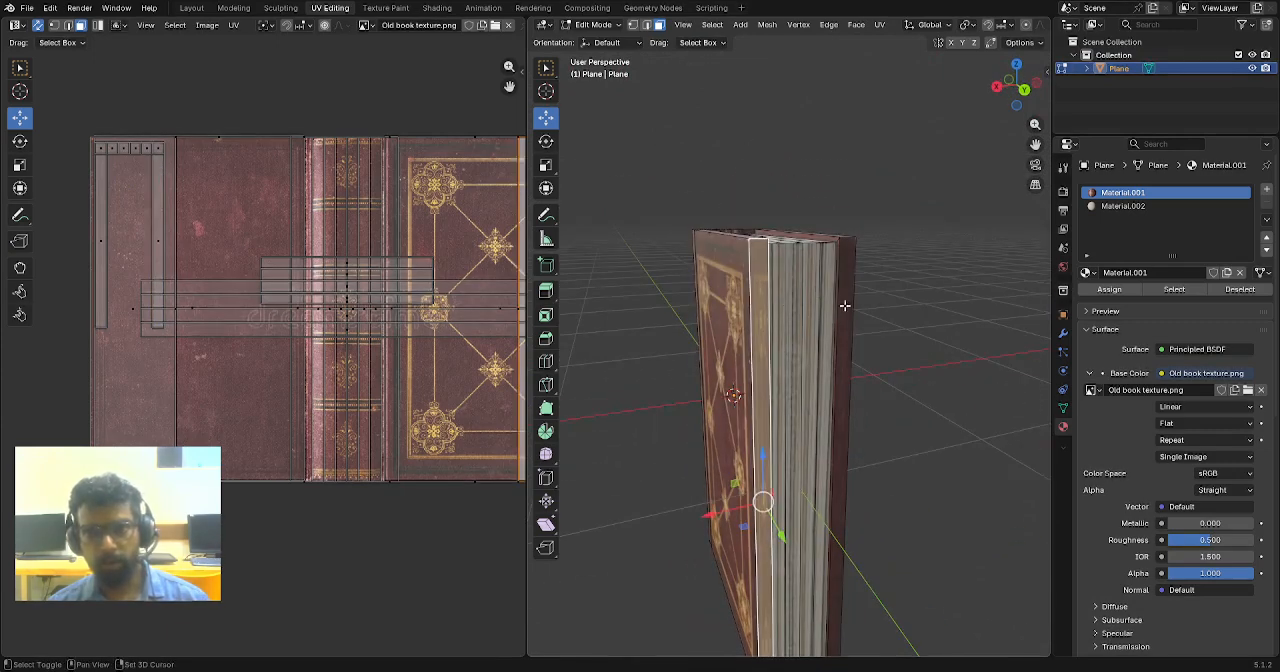
left_click(843, 301, "shift")
key("u")
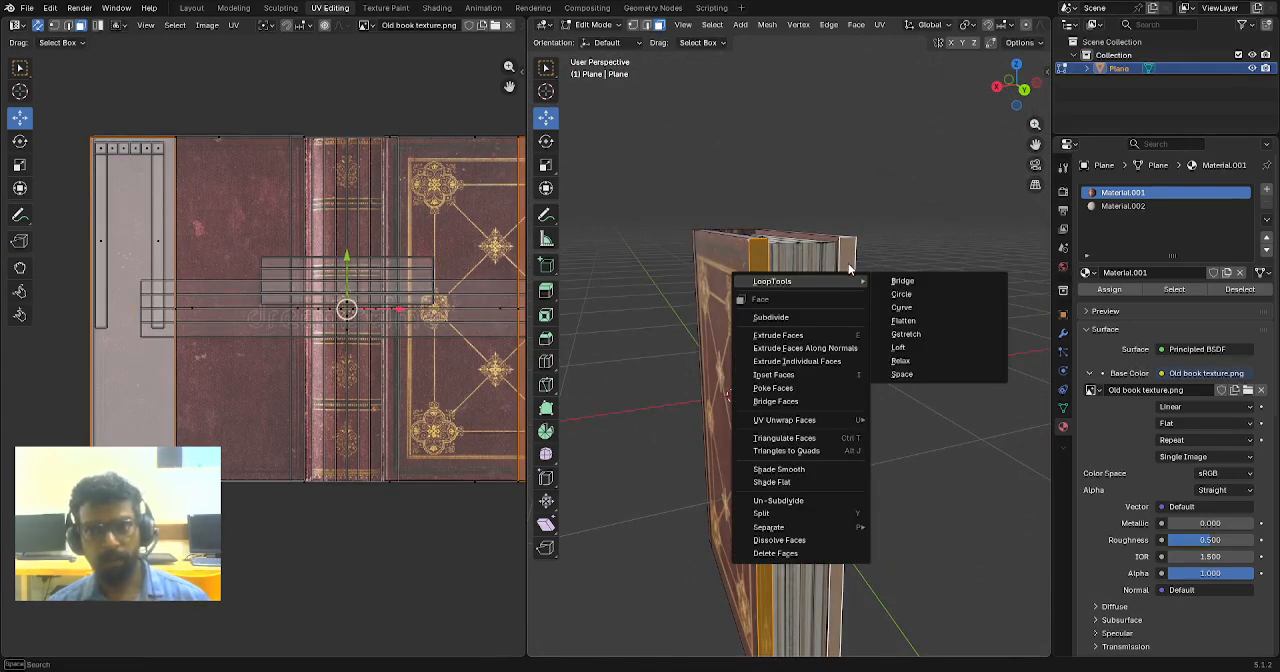
key("Escape")
key("u")
left_click(848, 263)
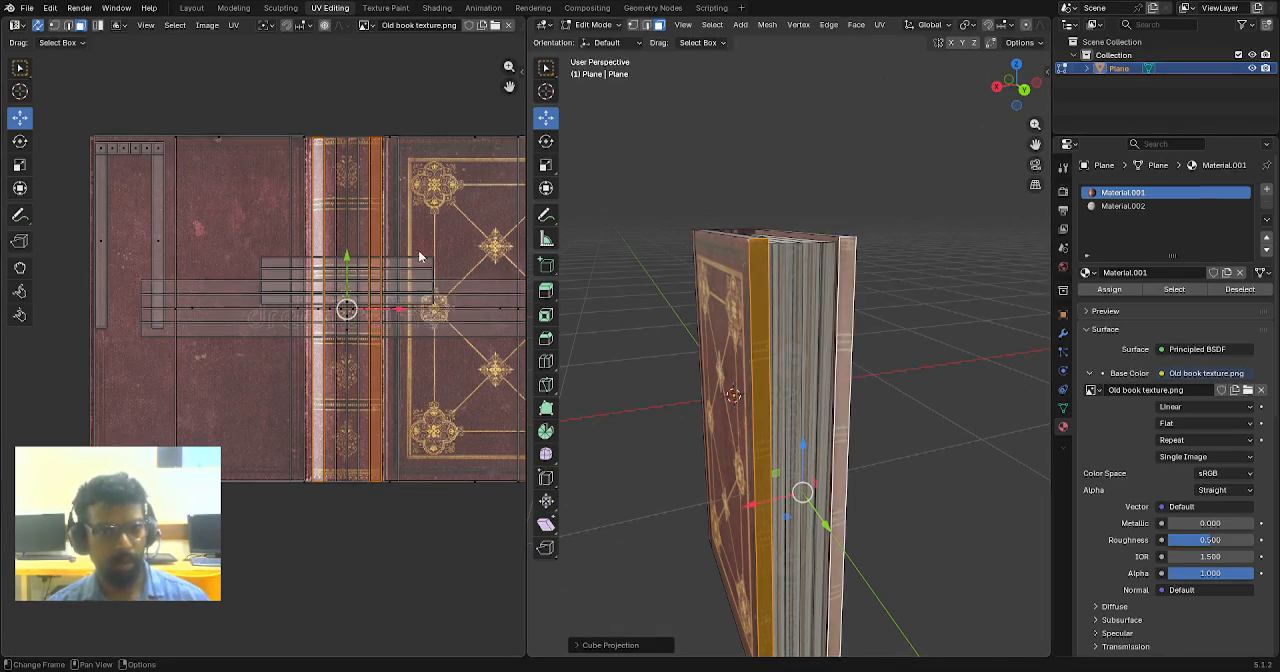
- Move the UVs of the two fore-edge cover faces onto the plain back-cover area of the image and clear the selection
left_click_drag(398, 313, 260, 306)
left_click(931, 303)
scroll(926, 306, "down", 4)
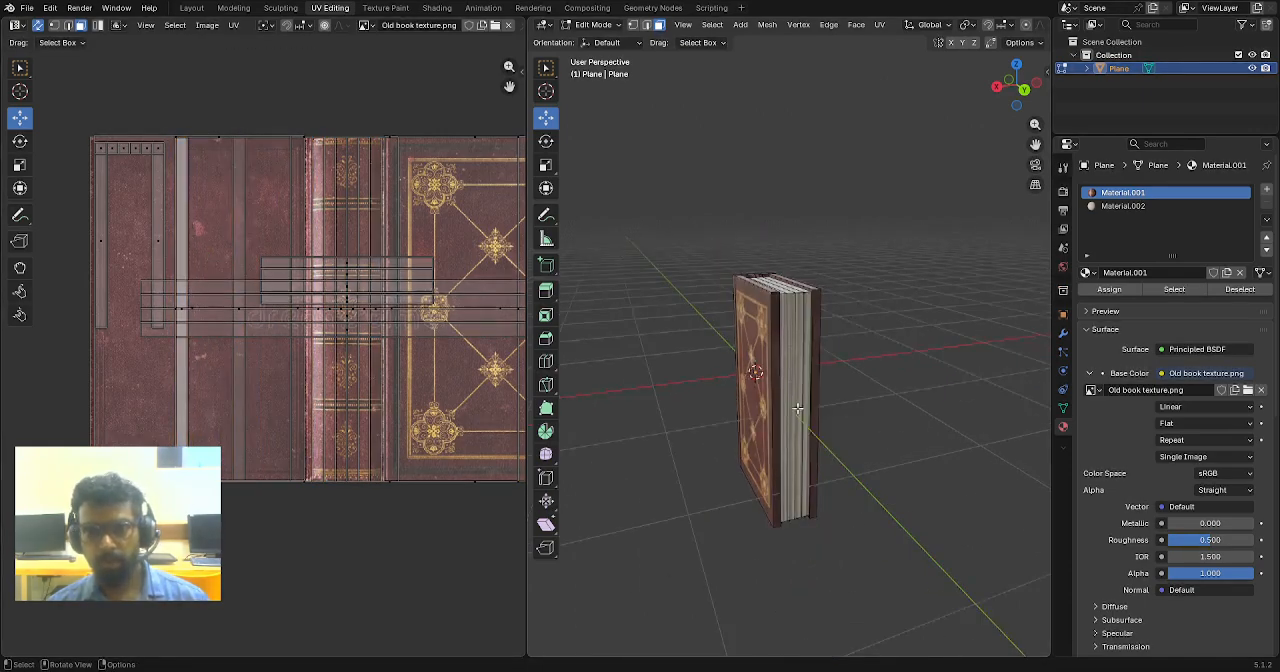
- In edge select mode, select the outer edges around the top of the cover, including the short edges at the fore-edge ends
middle_click_drag(790, 406, 738, 284)
key("ctrl+space")
scroll(722, 300, "up", 4)
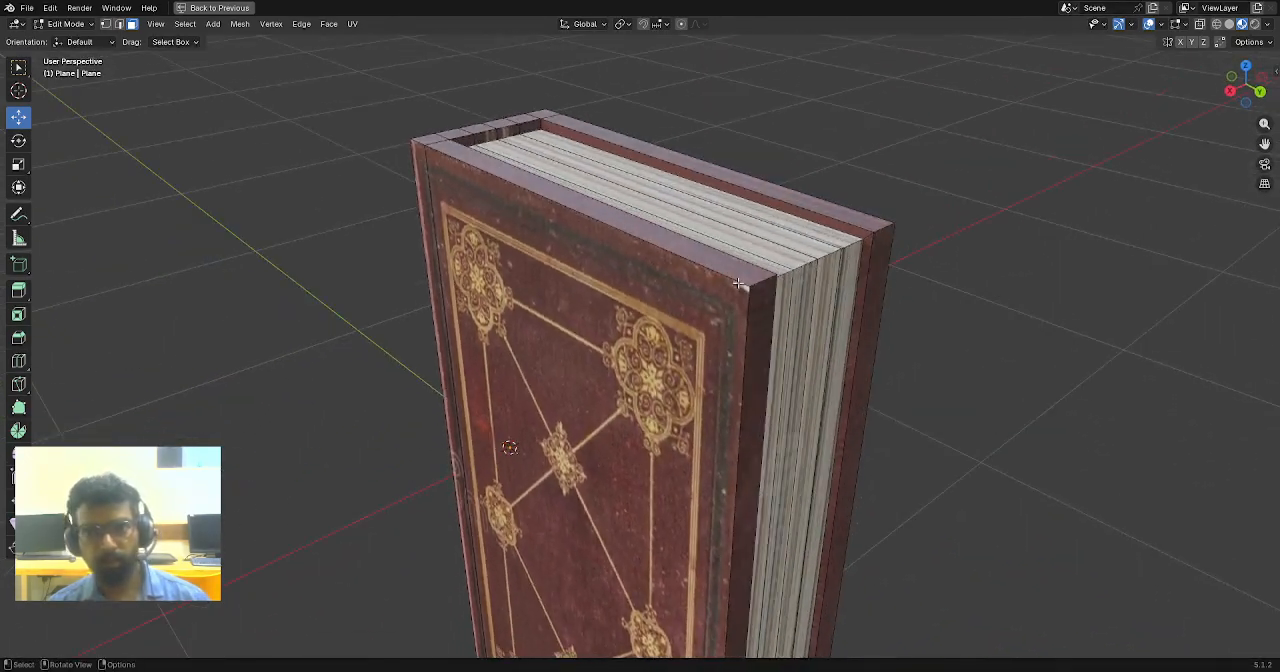
left_click(588, 212)
key("2")
left_click(640, 226)
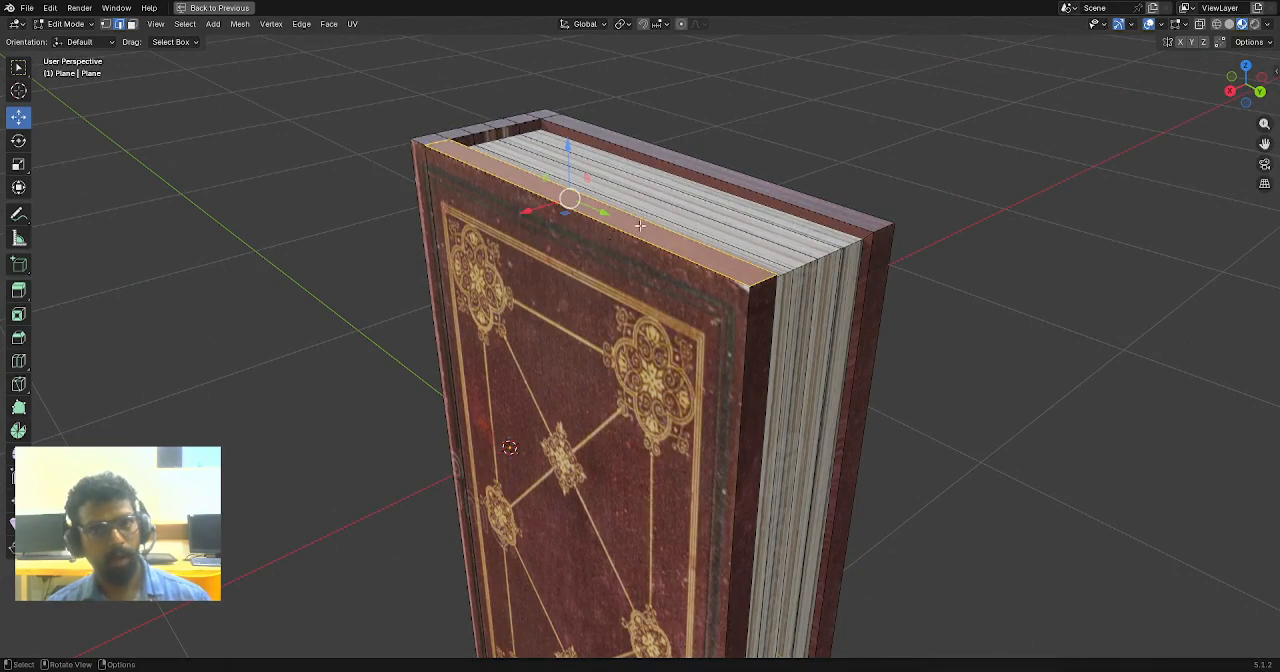
middle_click_drag(665, 247, 452, 226)
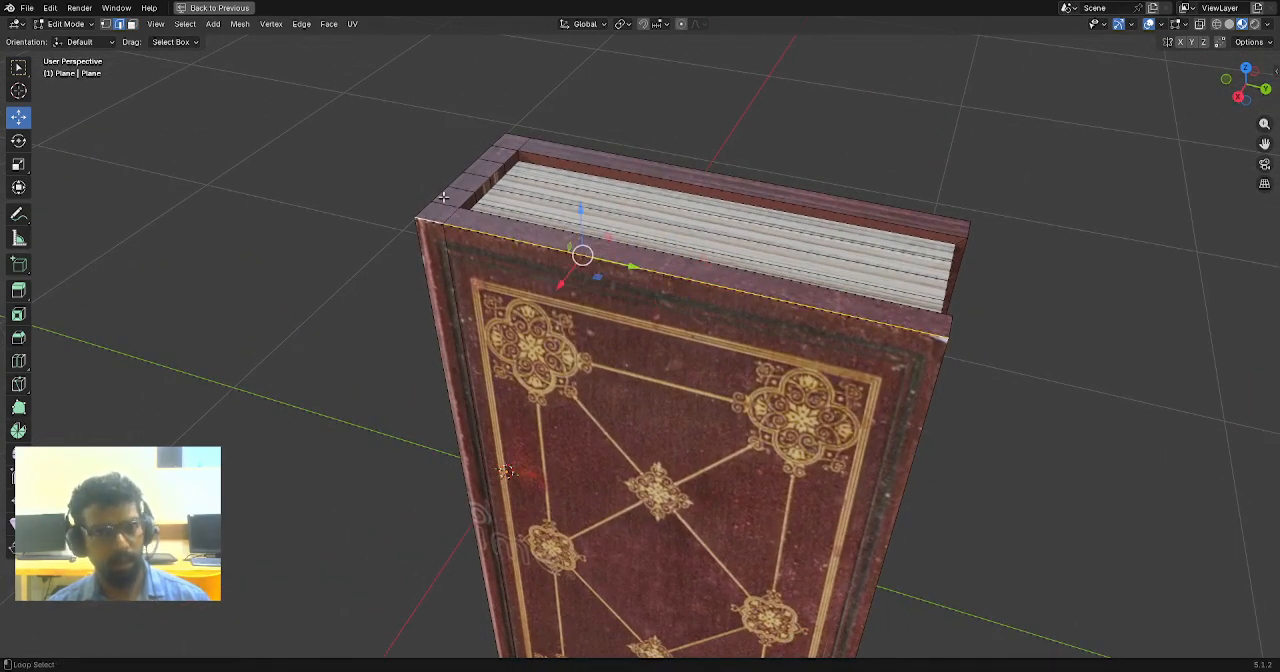
left_click(440, 195, "alt+shift")
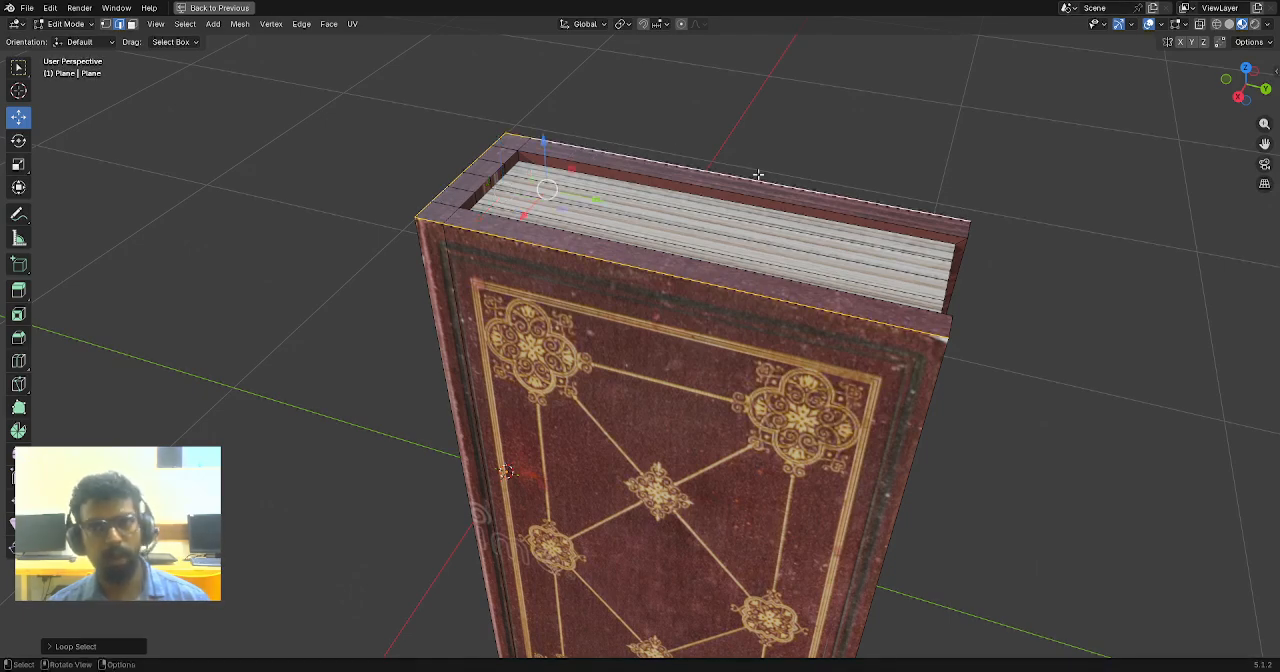
middle_click_drag(758, 175, 813, 236)
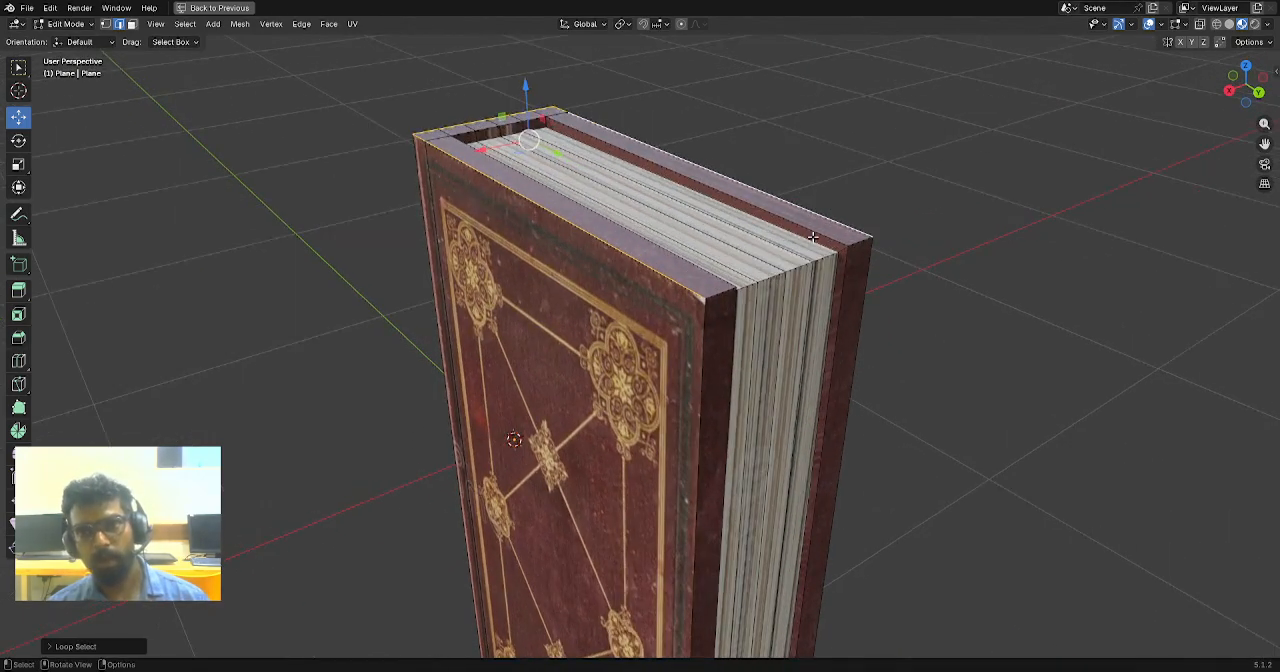
left_click(864, 241, "shift")
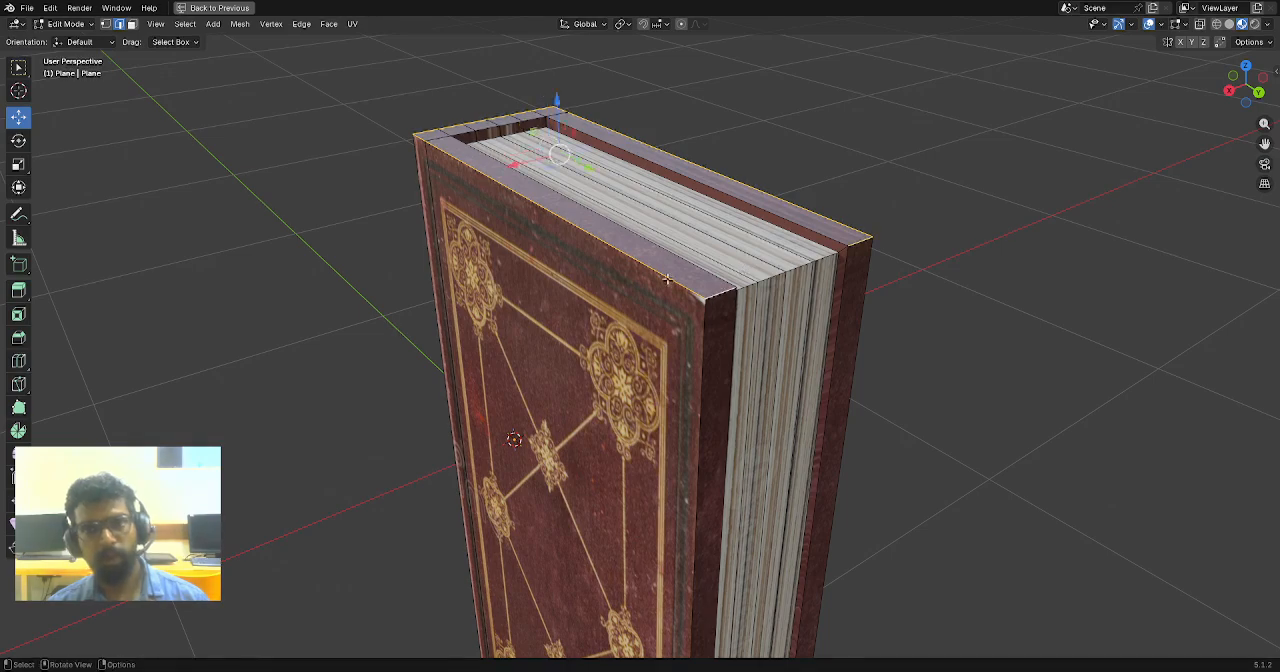
- Add the outer bottom edge of the ornamented front cover to the edge selection
middle_click_drag(667, 280, 725, 190)
scroll(709, 380, "down", 3)
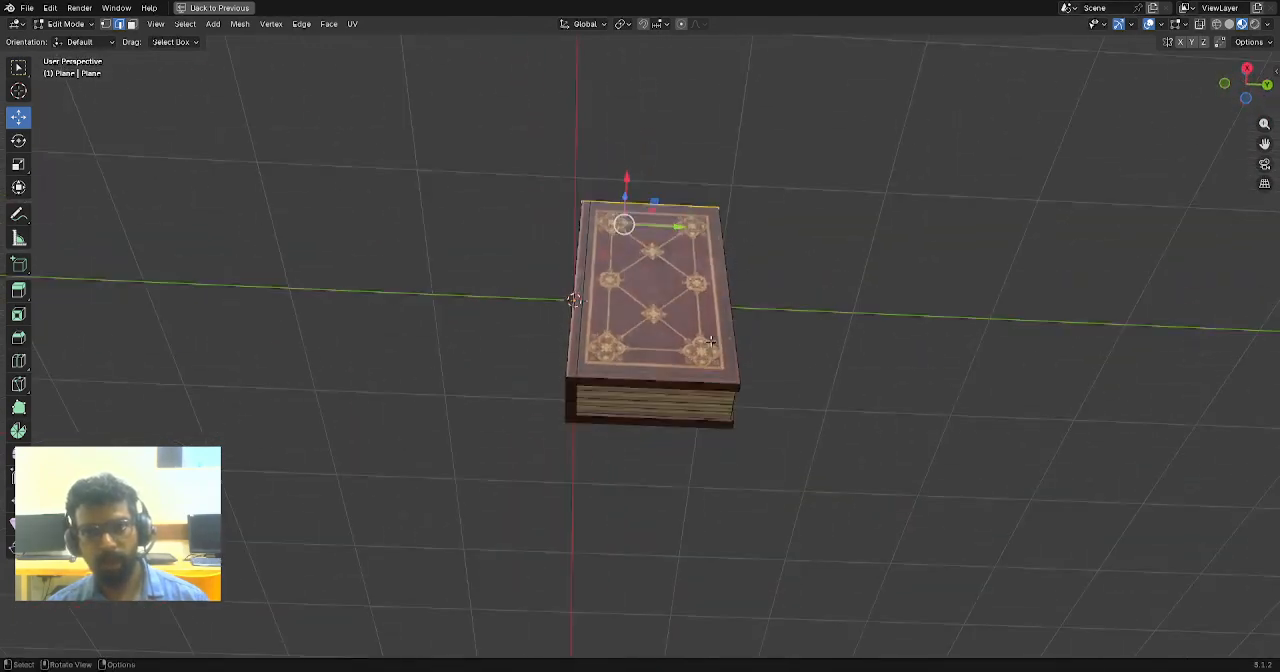
scroll(690, 400, "up", 2)
middle_click_drag(685, 405, 658, 389)
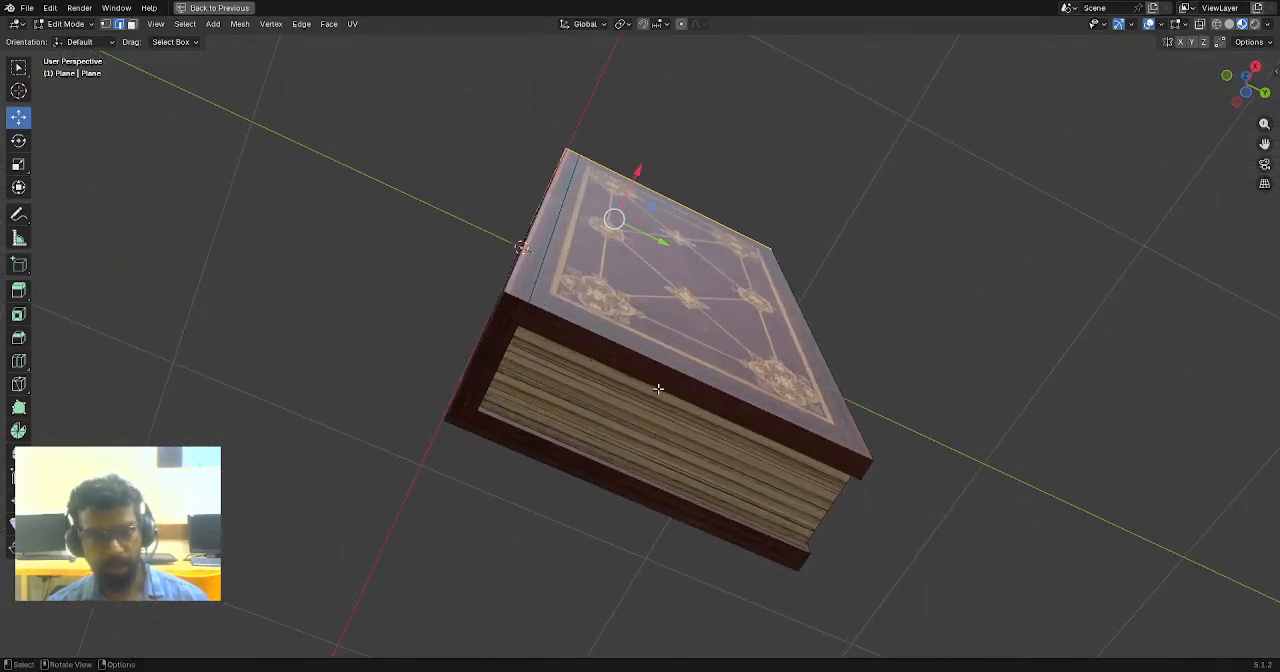
left_click(597, 338, "alt+shift")
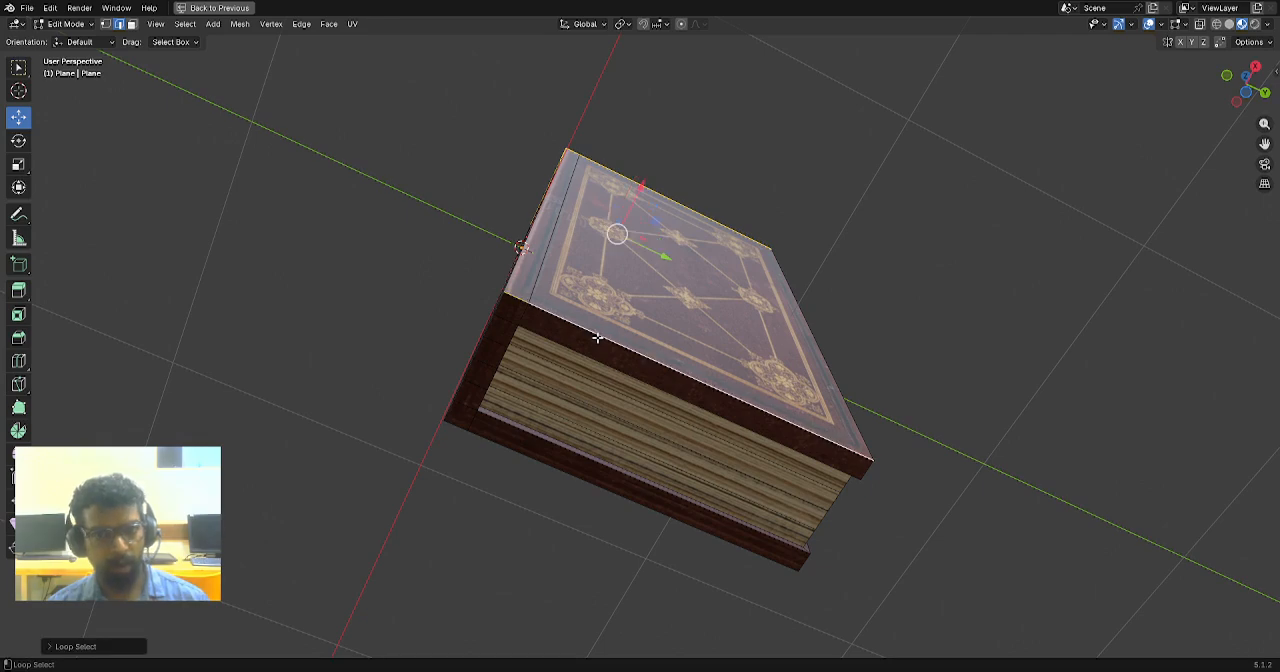
left_click(488, 321, "alt+shift")
middle_click_drag(548, 398, 608, 457)
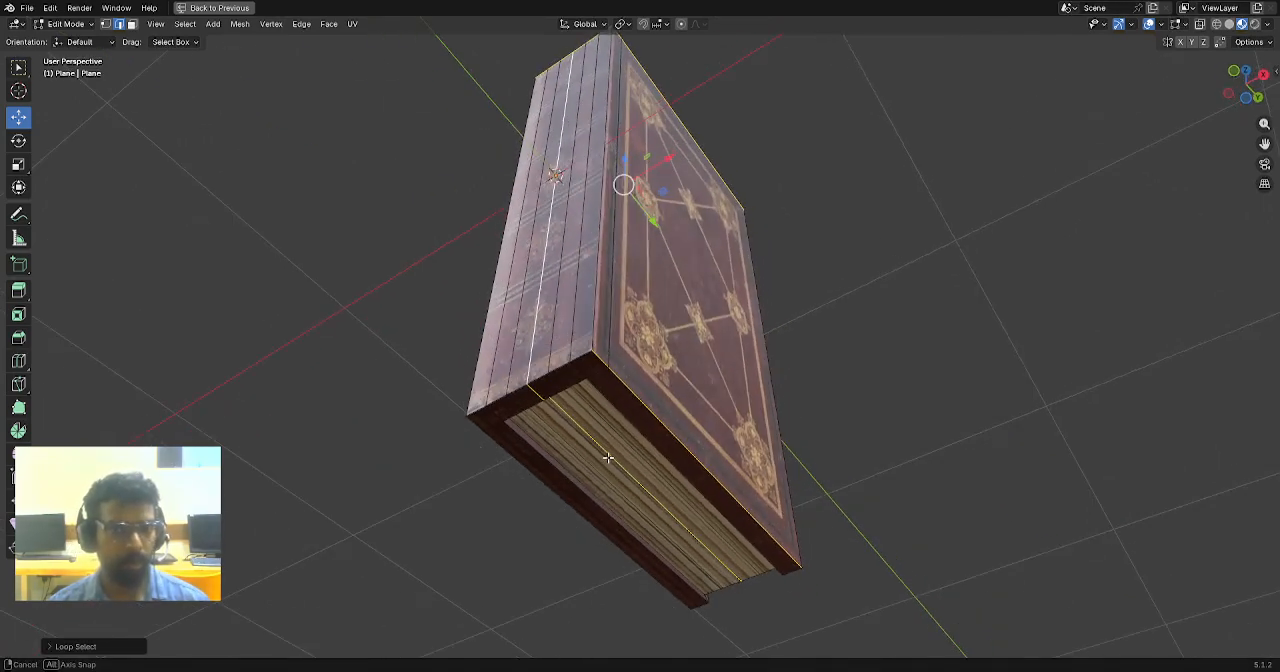
key("ctrl+z")
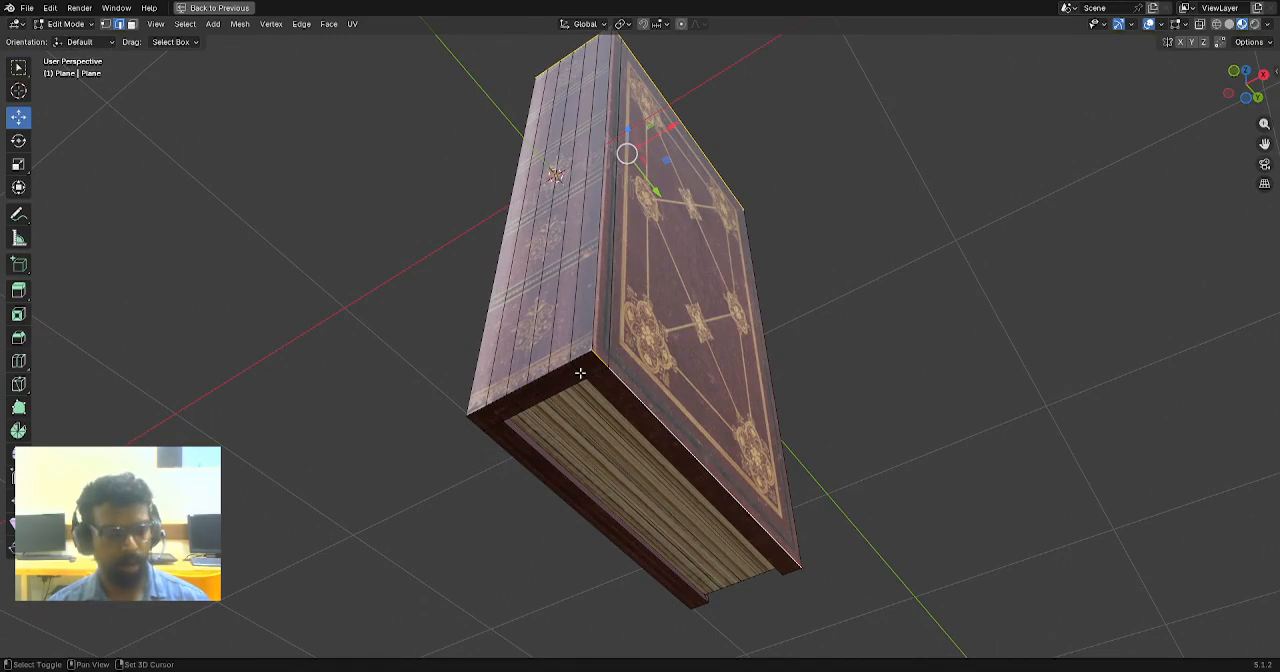
- Add the remaining outer cover edges to the selection: the vertical fore-edge edges, bottom spine edge and back cover's bottom outline
left_click(580, 356, "alt+shift")
middle_click_drag(538, 428, 561, 432)
middle_click_drag(666, 427, 767, 359)
scroll(751, 233, "up", 3)
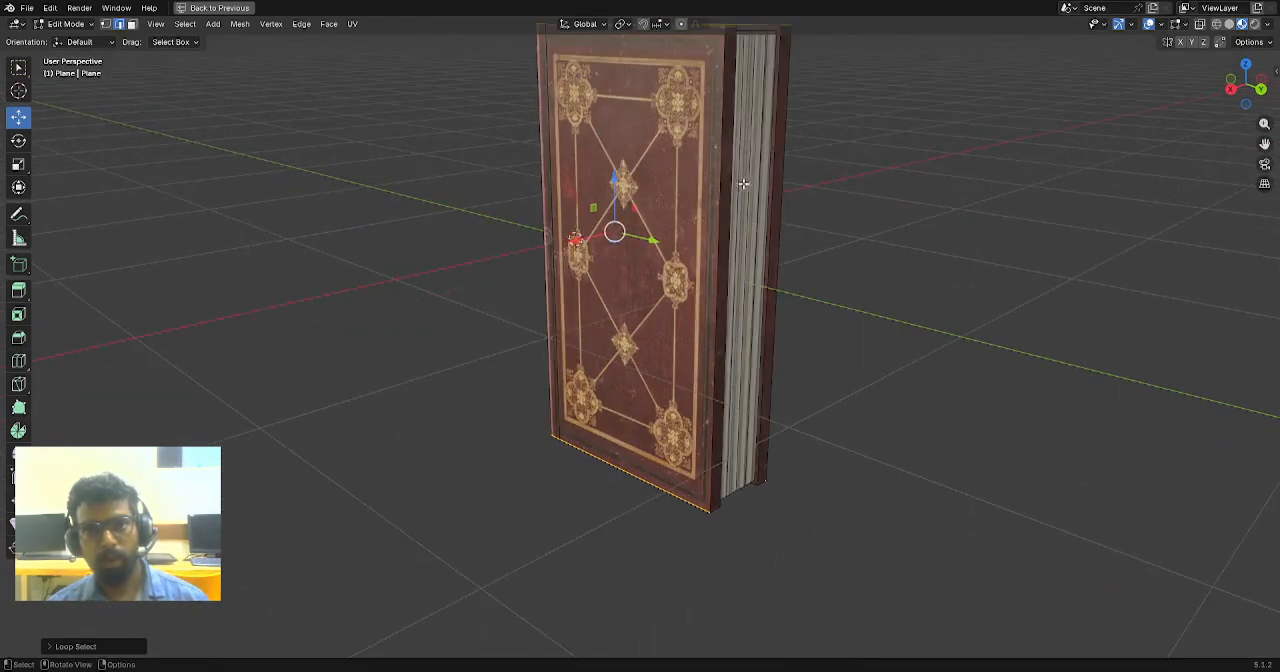
middle_click_drag(779, 244, 799, 134)
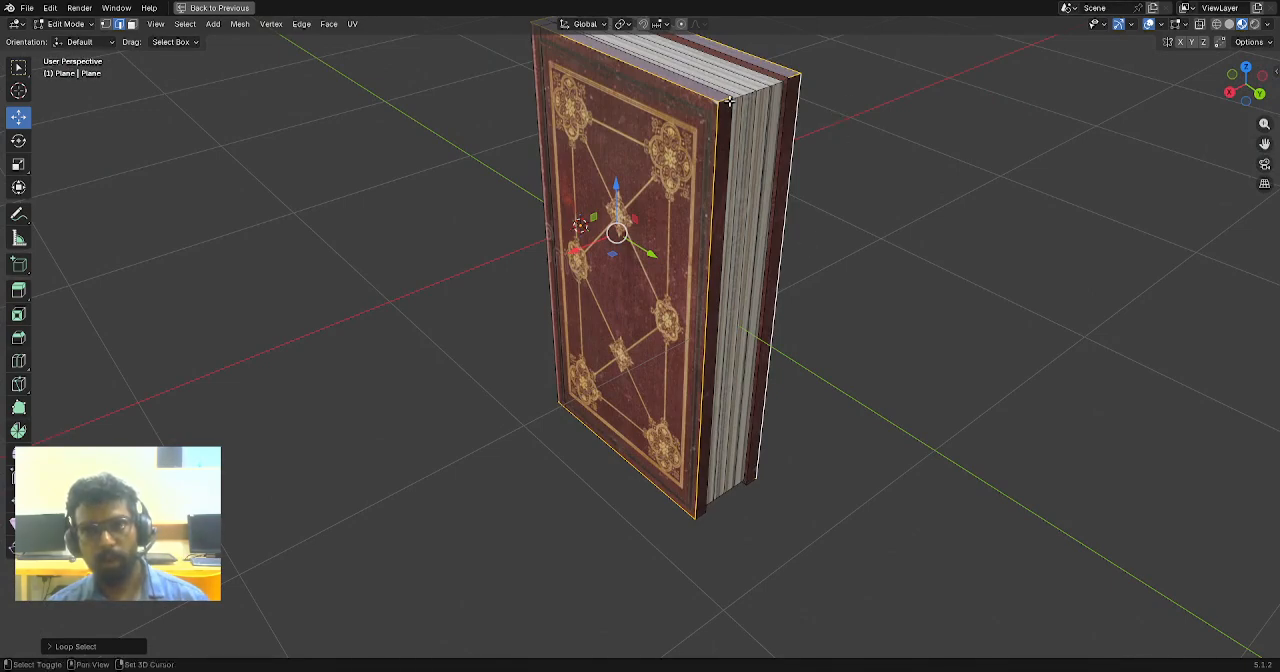
middle_click_drag(762, 453, 692, 504)
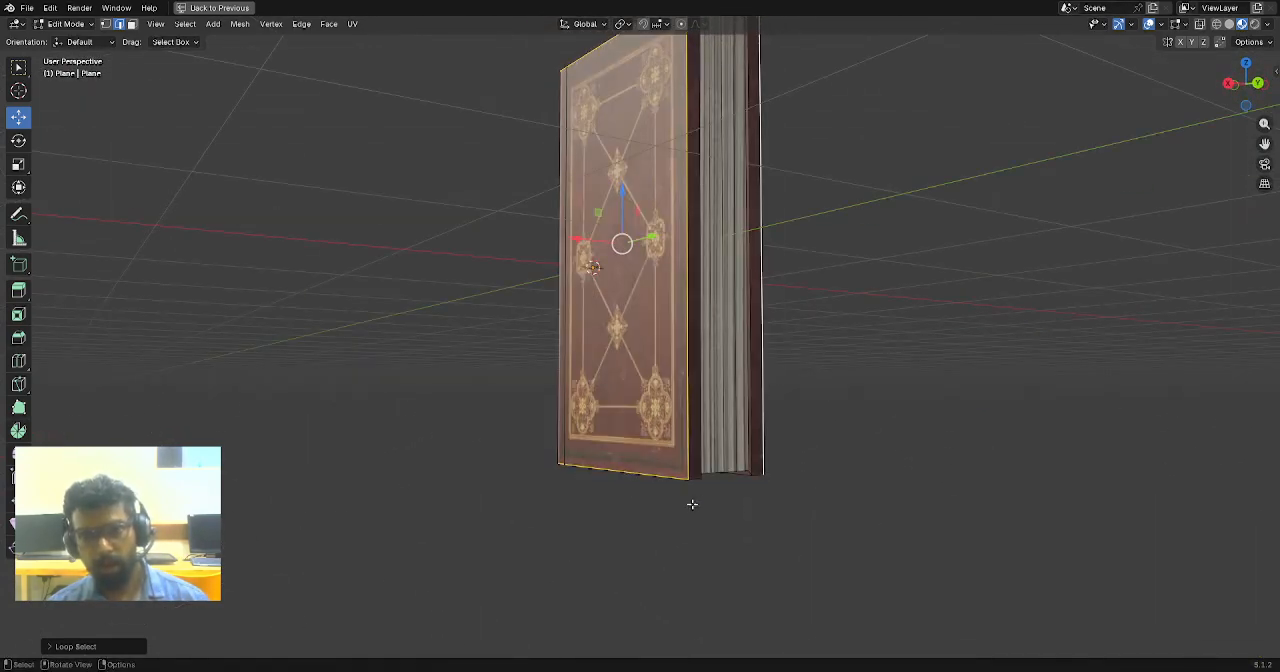
middle_click_drag(794, 462, 807, 413)
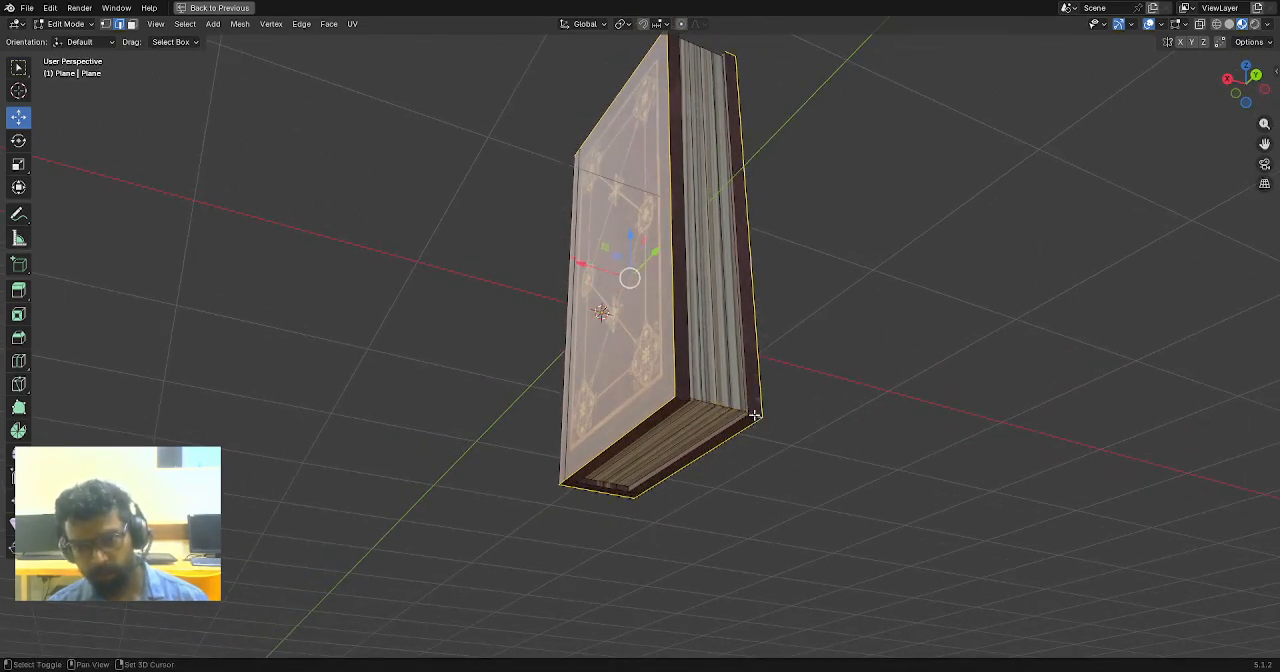
middle_click_drag(680, 398, 786, 393)
scroll(786, 393, "up", 2)
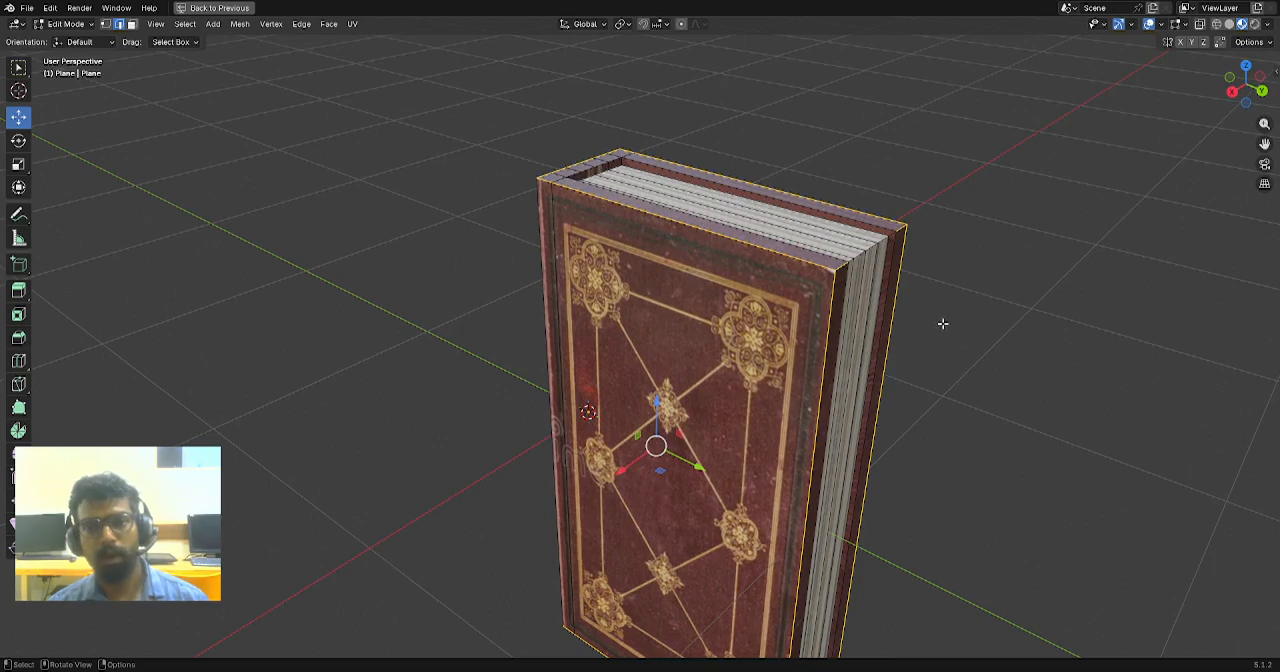
- Bevel the selected outer cover edges with 3 segments and an offset of about 0.0167 m
middle_click_drag(953, 306, 859, 293, "shift")
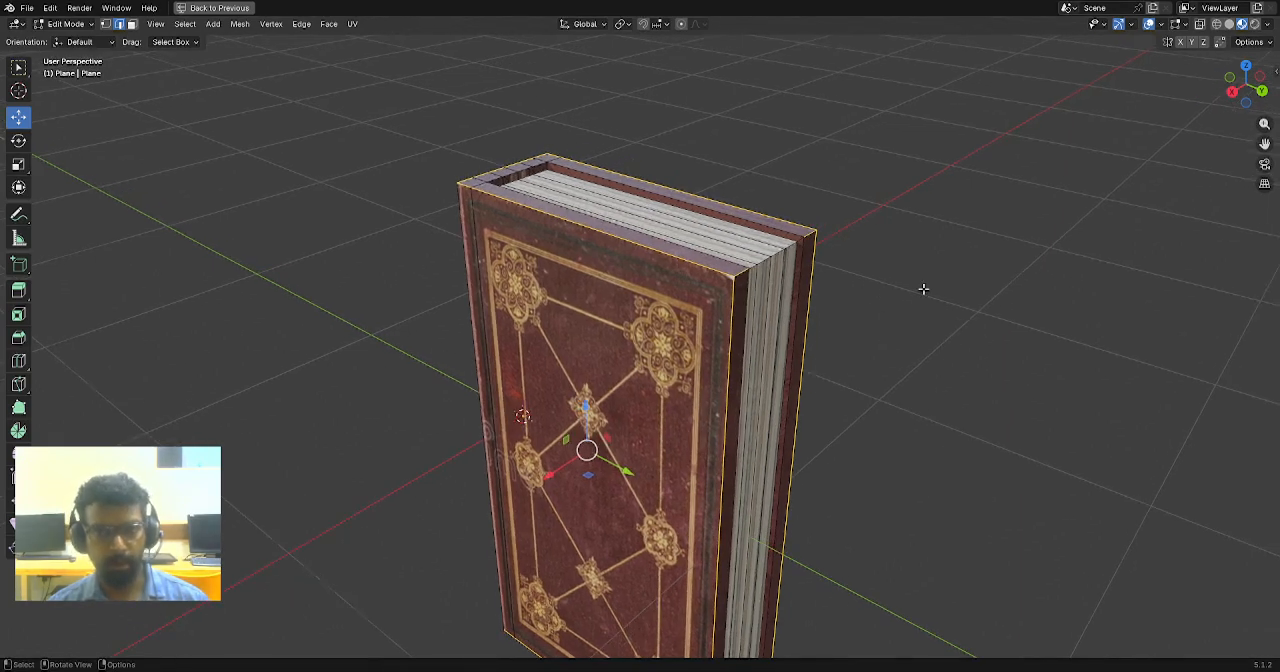
scroll(923, 300, "up", 1)
key("ctrl+b")
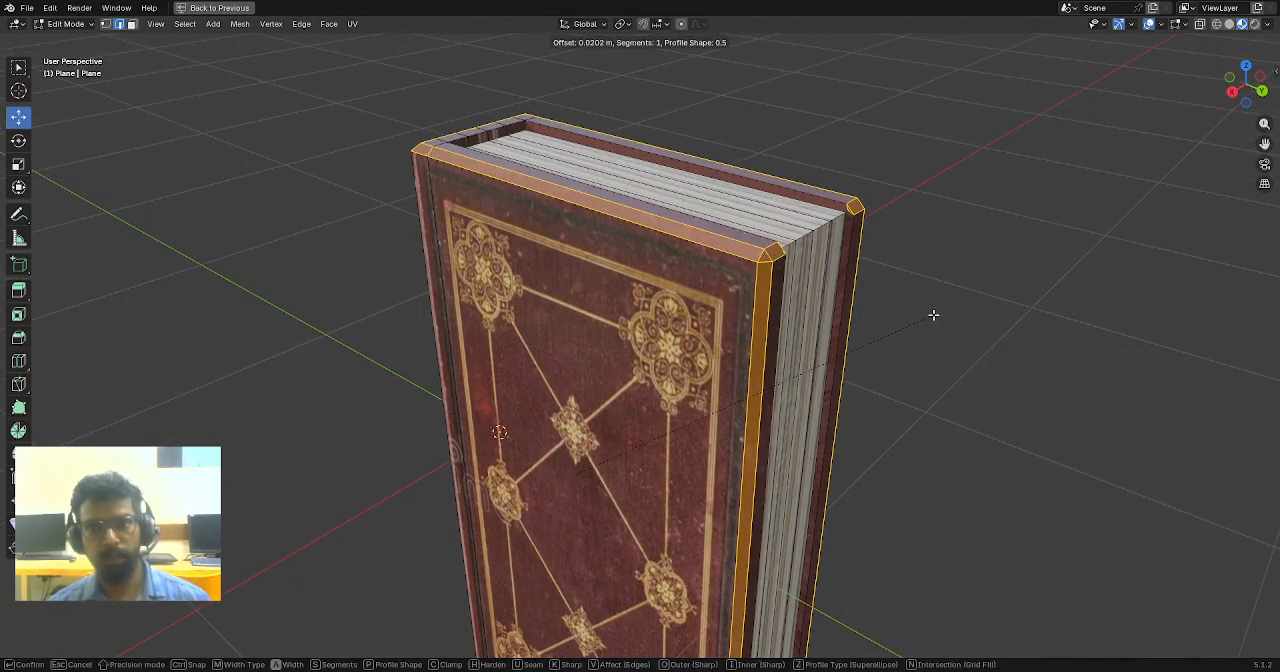
scroll(932, 312, "up", 2)
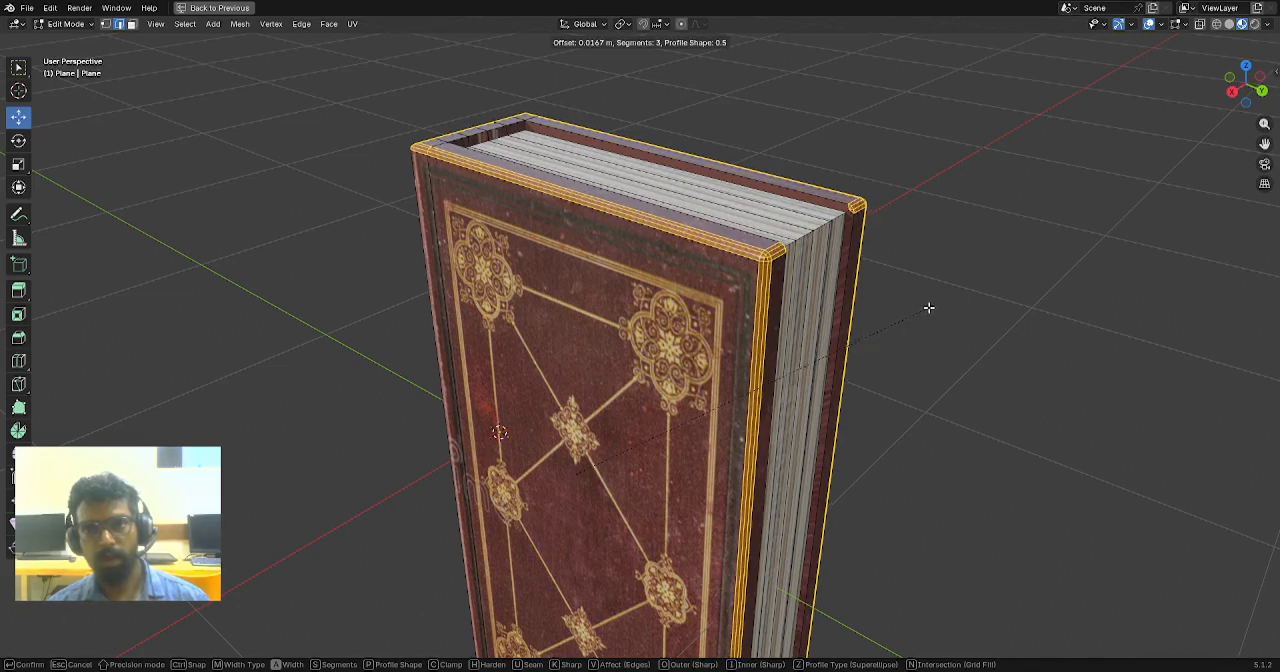
left_click(928, 306)
- Clear the edge selection, check the bevelled cover from the spine side, and return to Object Mode
left_click(974, 266)
middle_click_drag(974, 266, 866, 286)
scroll(832, 328, "down", 3)
scroll(768, 348, "up", 3)
scroll(690, 255, "down", 3)
key("Tab")
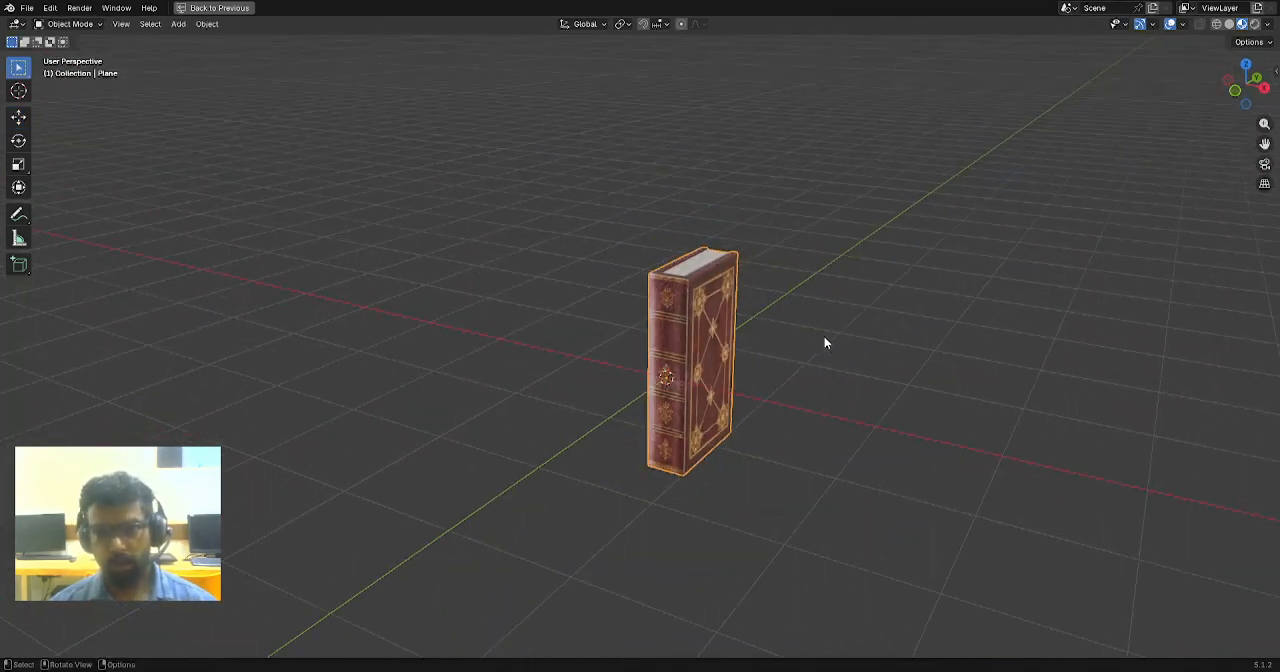
- In front view, move the book up 1 m along Z so its base sits on the ground line
key("KP_1")
scroll(797, 364, "up", 2)
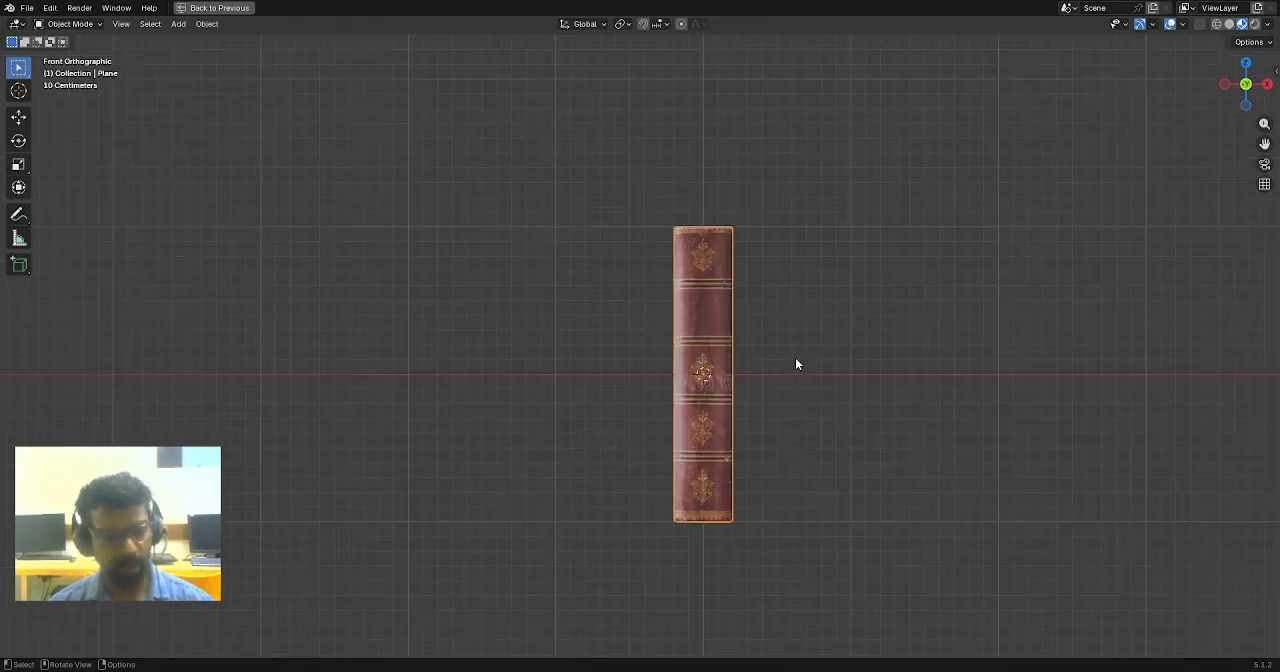
scroll(813, 390, "up", 1)
middle_click_drag(876, 360, 742, 358, "shift")
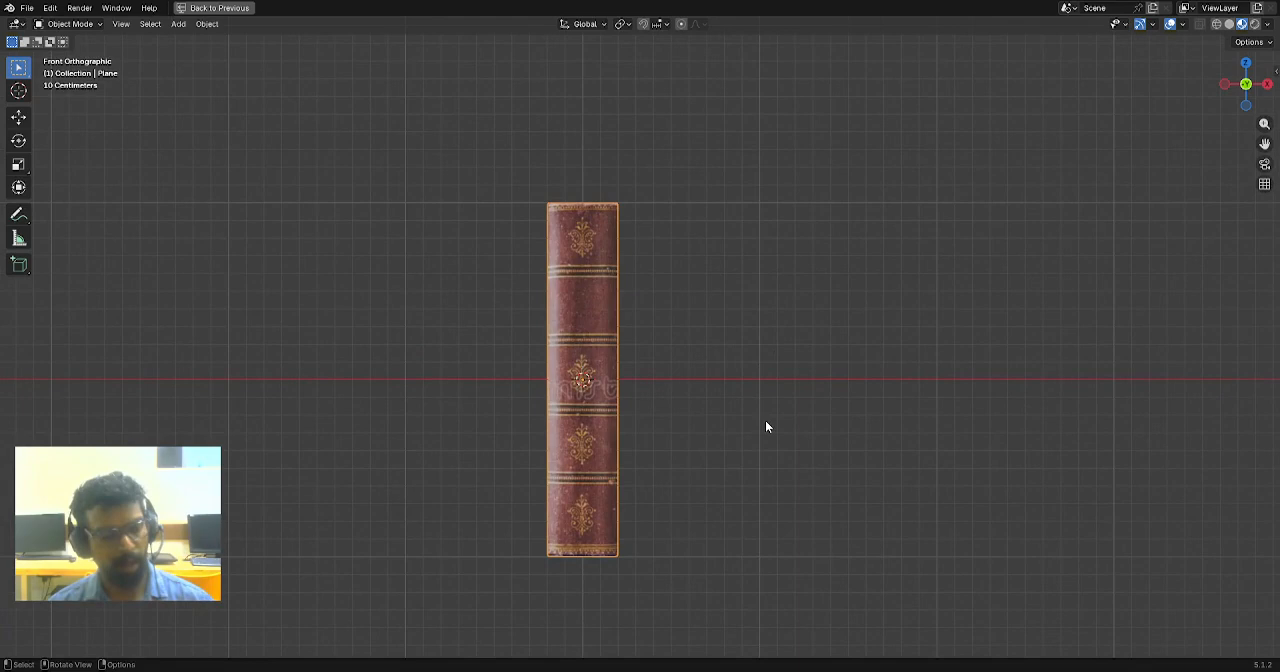
key("g")
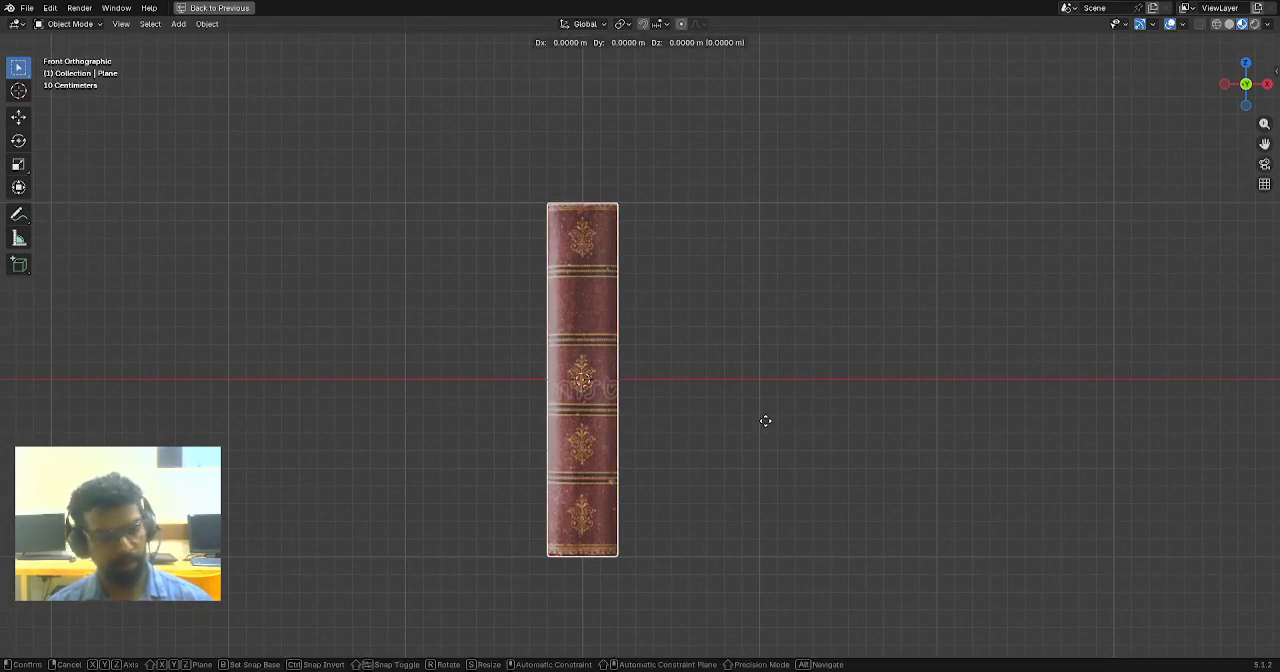
key("z")
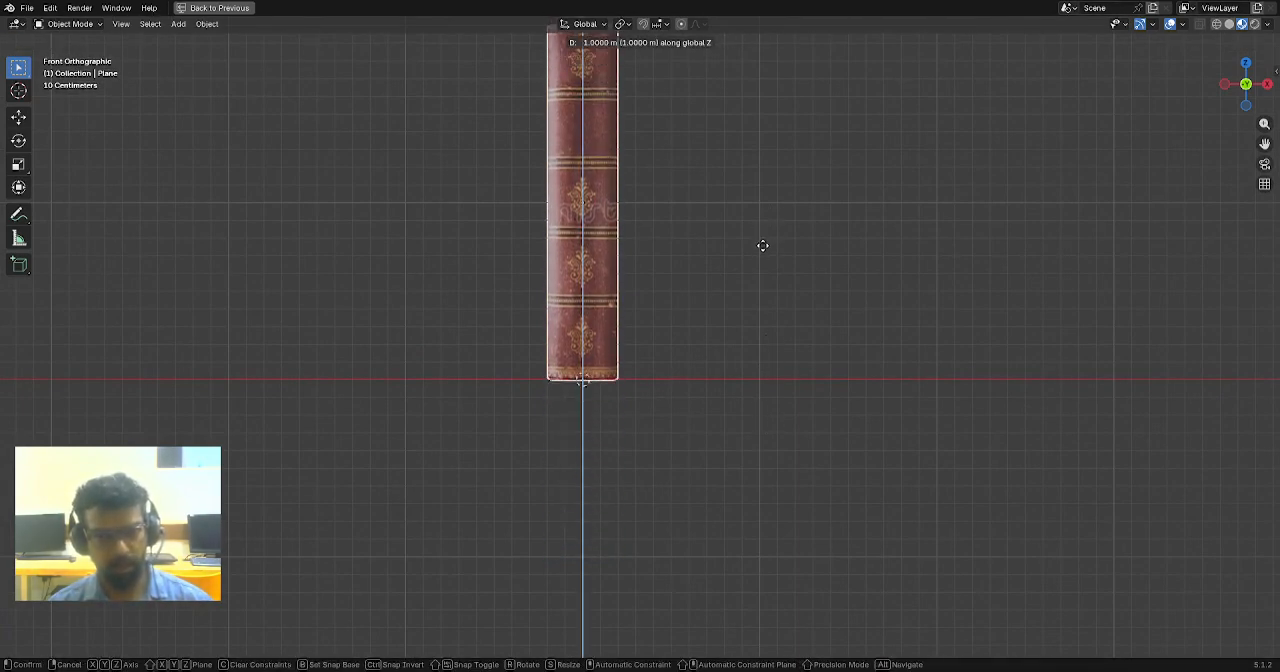
left_click(743, 250)
scroll(703, 232, "down", 2)
middle_click_drag(702, 234, 706, 289, "shift")
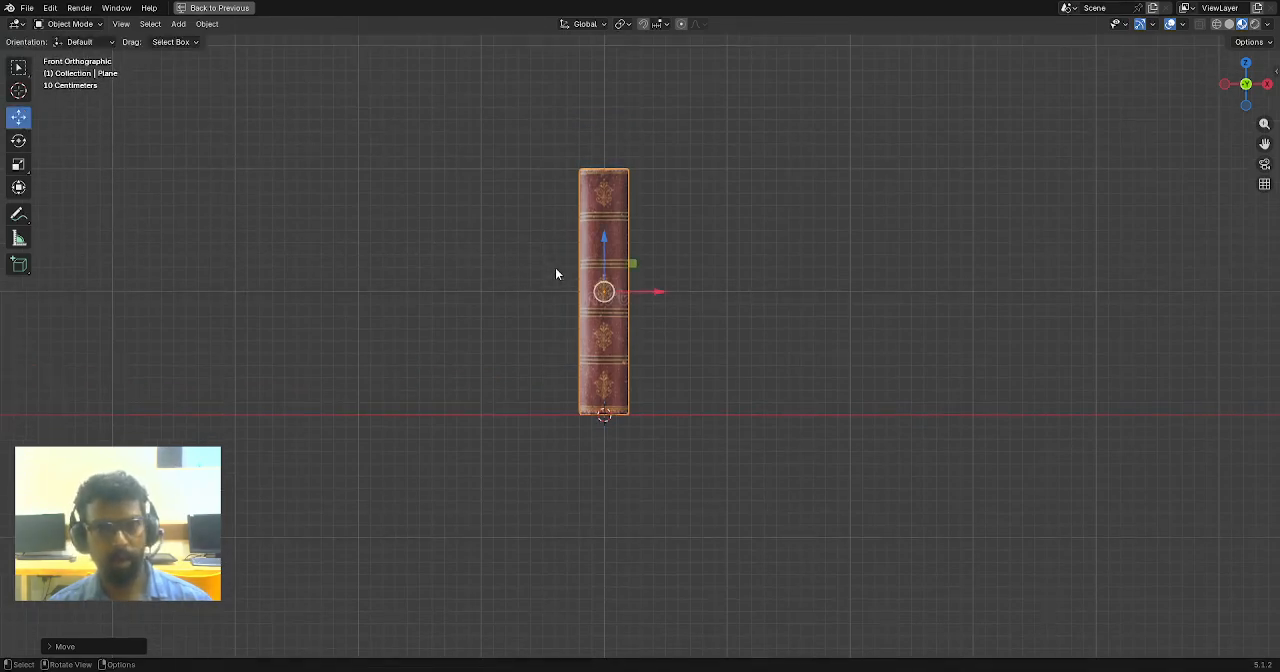
middle_click_drag(556, 273, 553, 305)
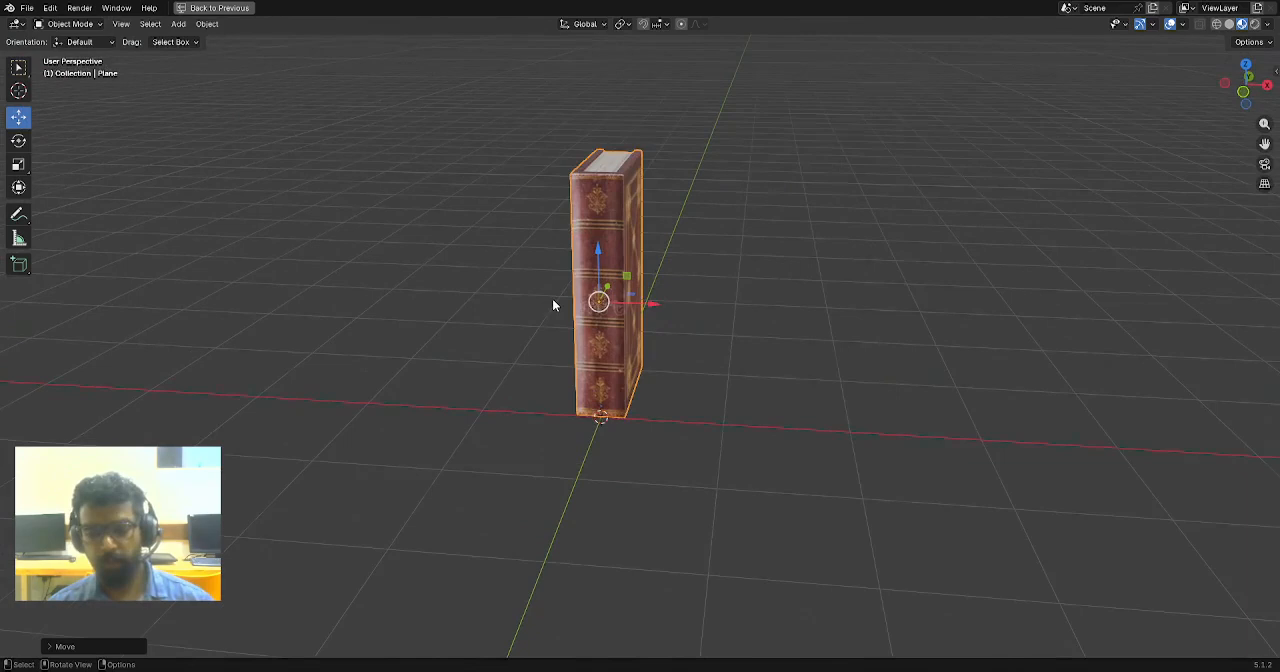
- In front view, rotate the book a quarter turn counter-clockwise so it lies flat with its spine facing forward
key("KP_1")
key("r")
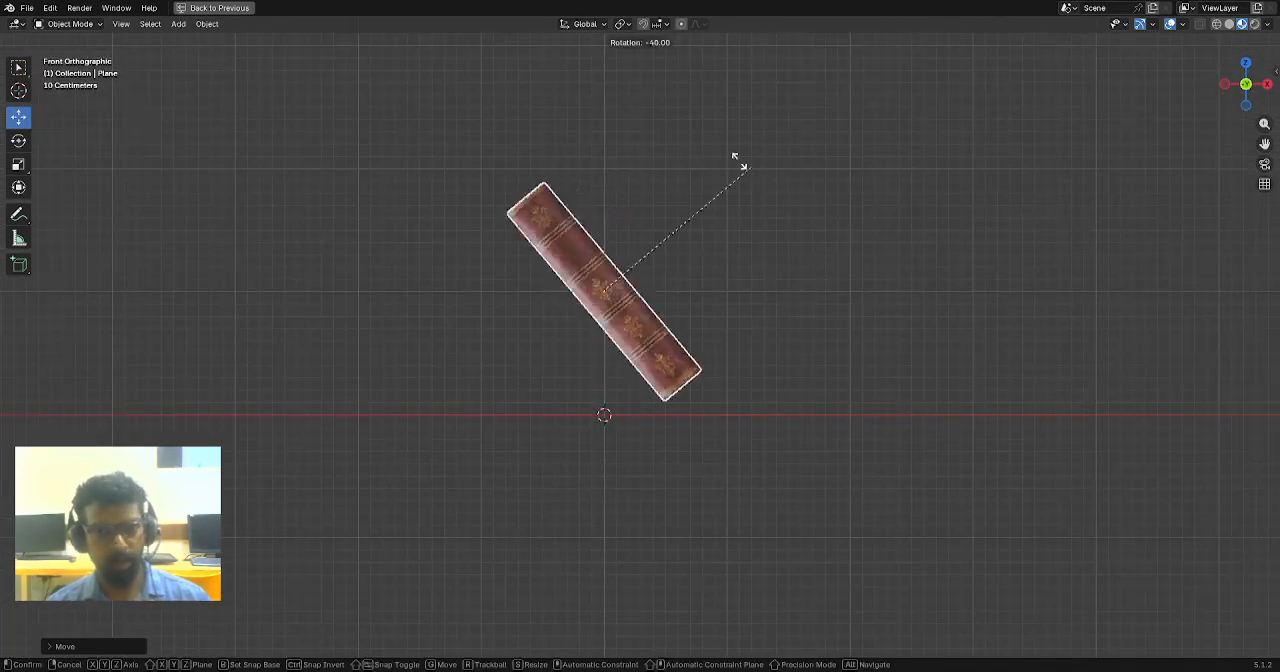
left_click(596, 147)
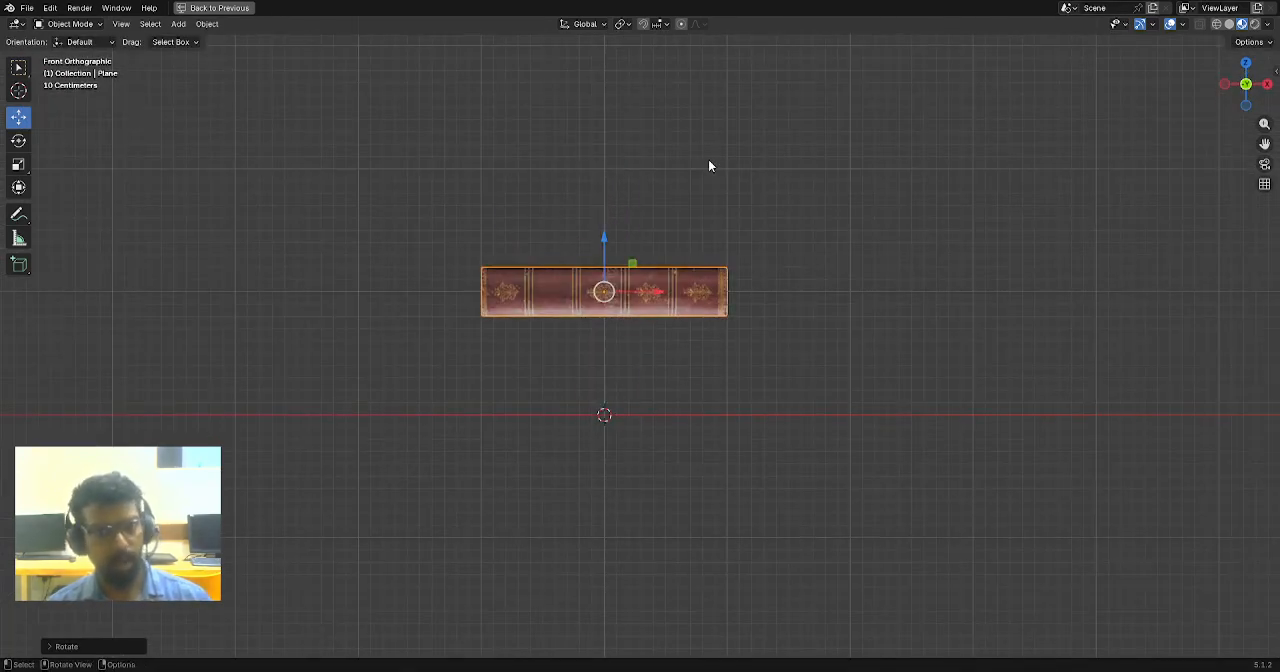
- Lower the flat book along Z until its underside rests on the ground line
key("g")
key("z")
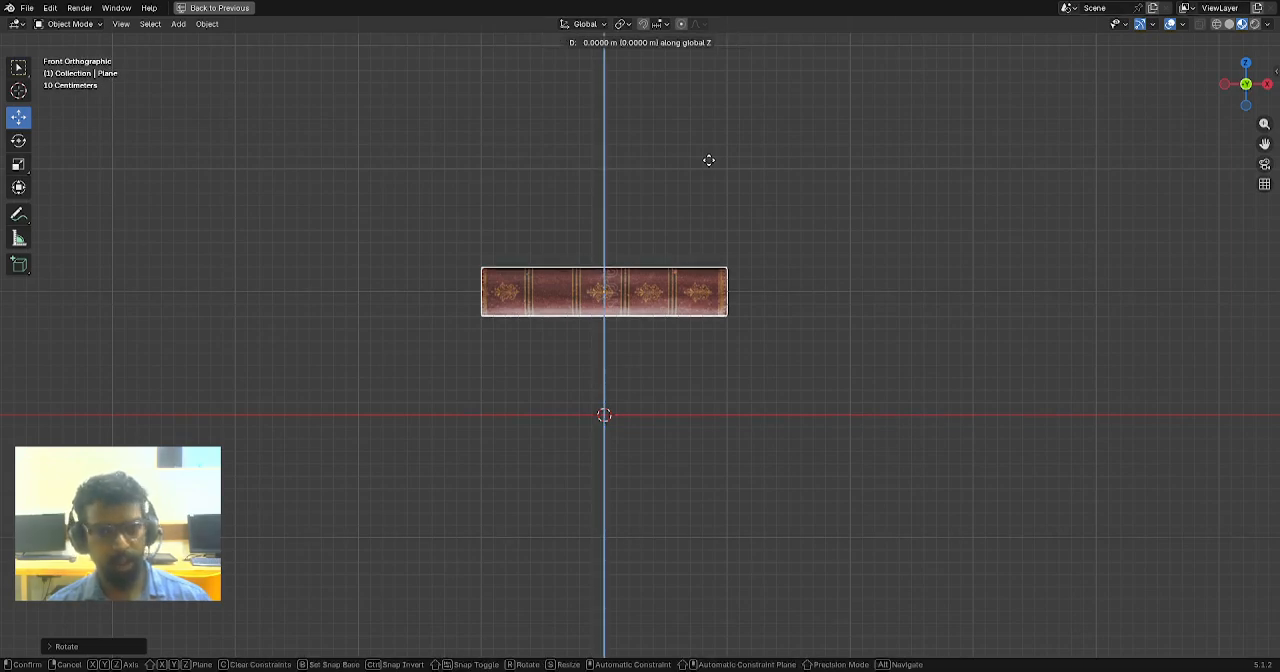
left_click(711, 263)
middle_click_drag(759, 250, 604, 436)
scroll(742, 288, "up", 2)
scroll(742, 288, "down", 4)
scroll(712, 327, "up", 2)
scroll(689, 355, "down", 2)
left_click(604, 436)
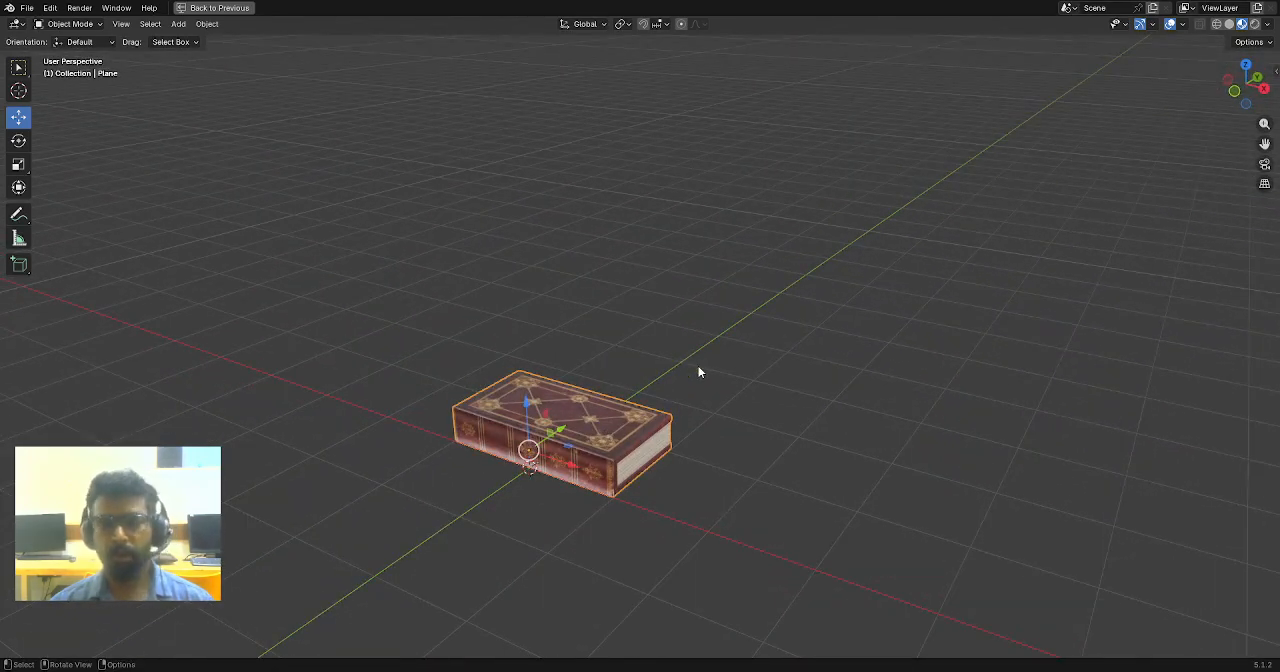
- Duplicate the flat book and place the copy along Z directly above the original
key("ctrl+space")
middle_click_drag(830, 321, 794, 354)
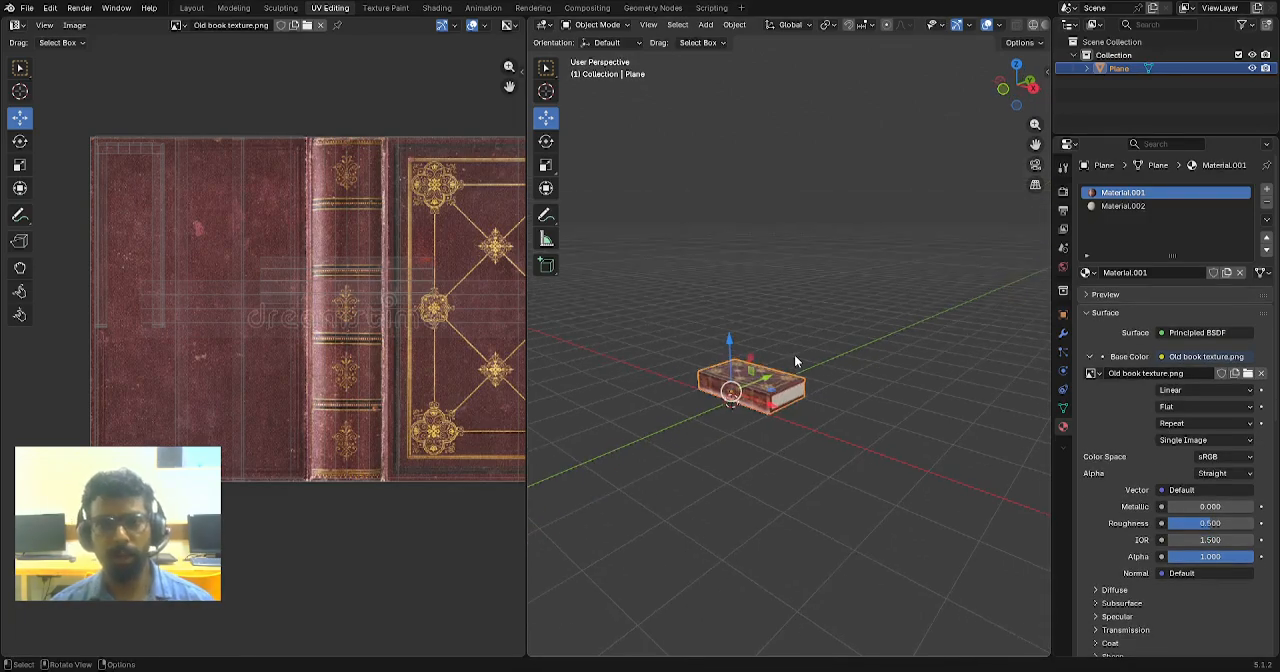
key("ctrl+space")
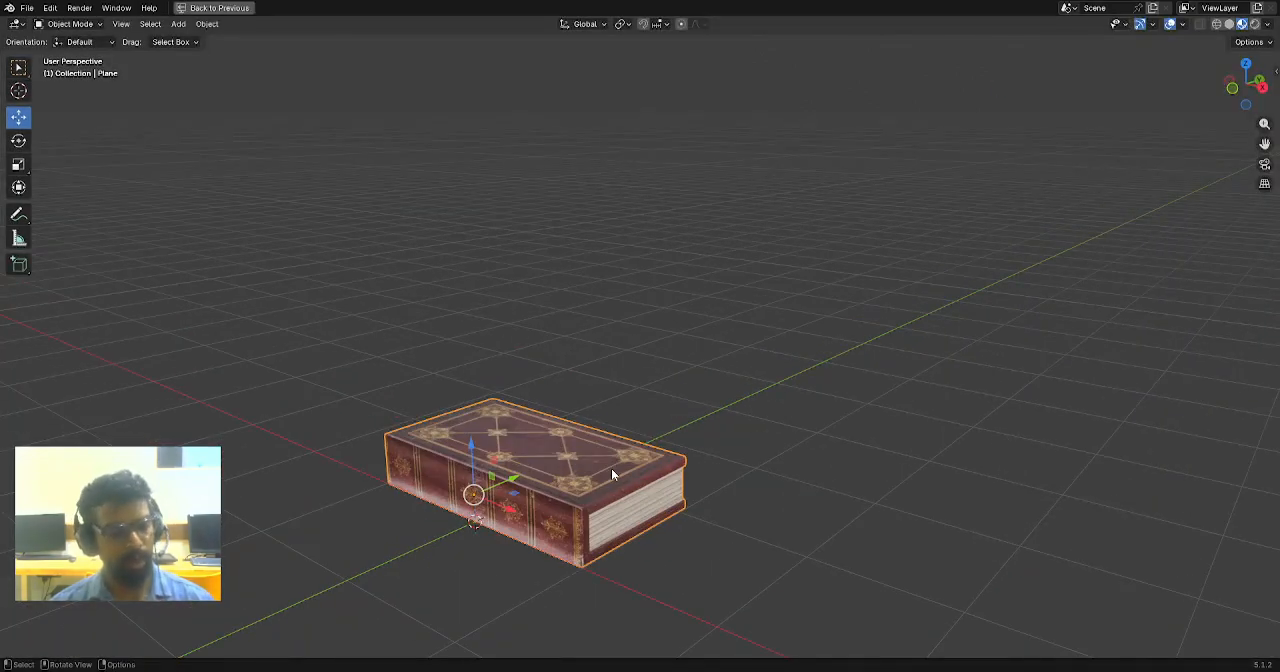
key("shift+d")
key("z")
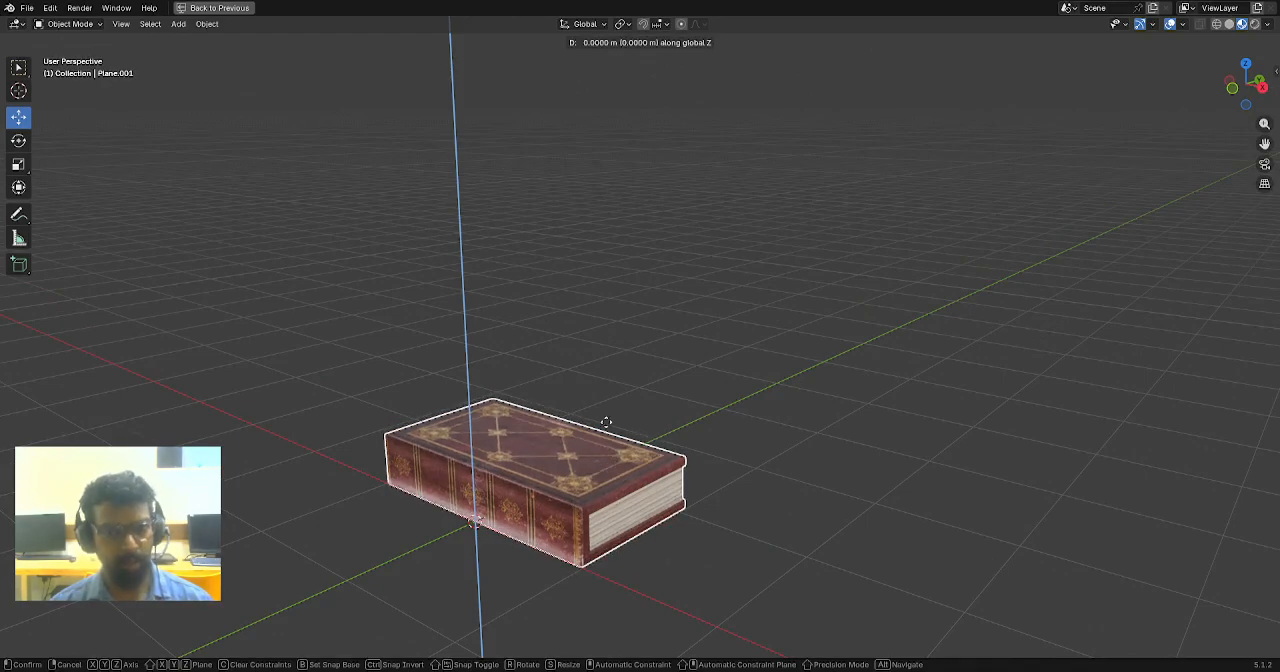
left_click(618, 395)
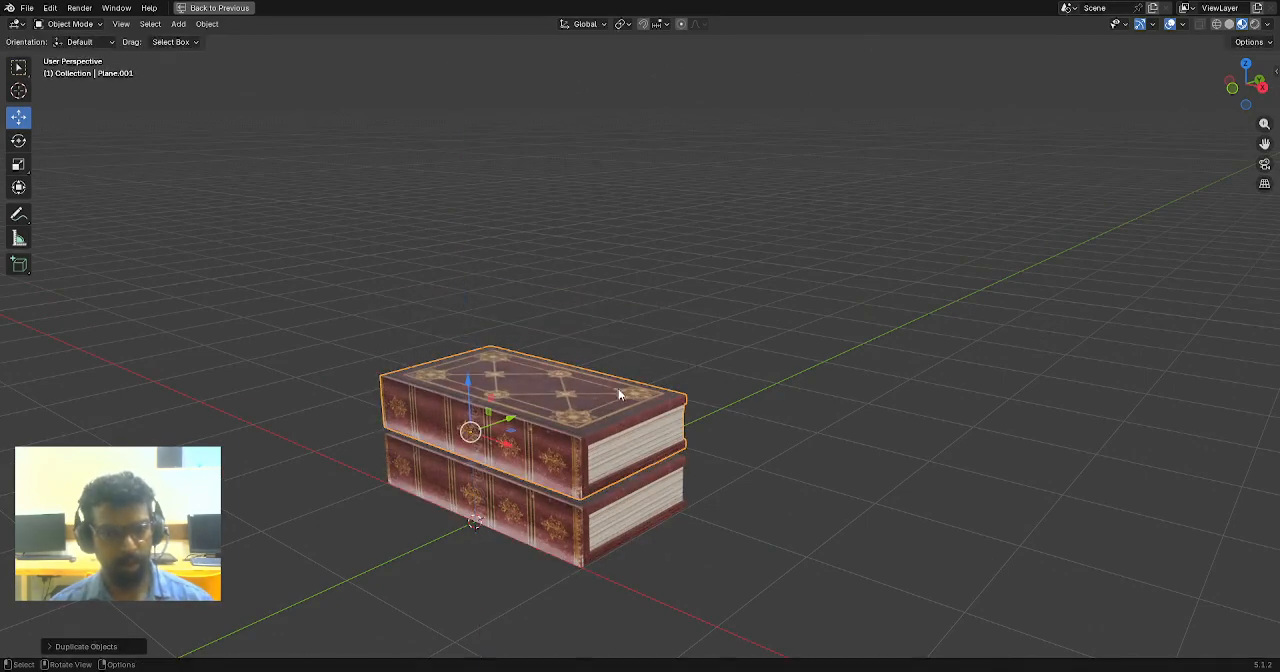
- Duplicate the upper book along Z to add a third book on top of the stack
left_click(793, 404)
middle_click_drag(793, 404, 638, 455)
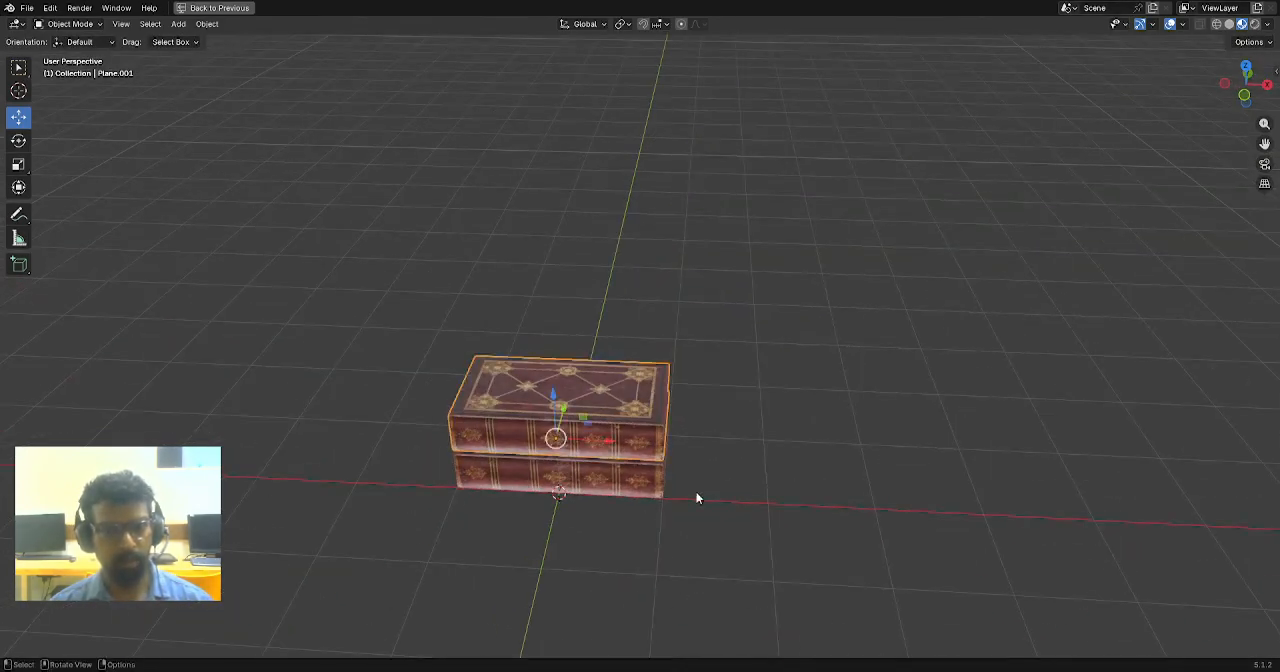
middle_click_drag(696, 492, 670, 469)
key("shift+d")
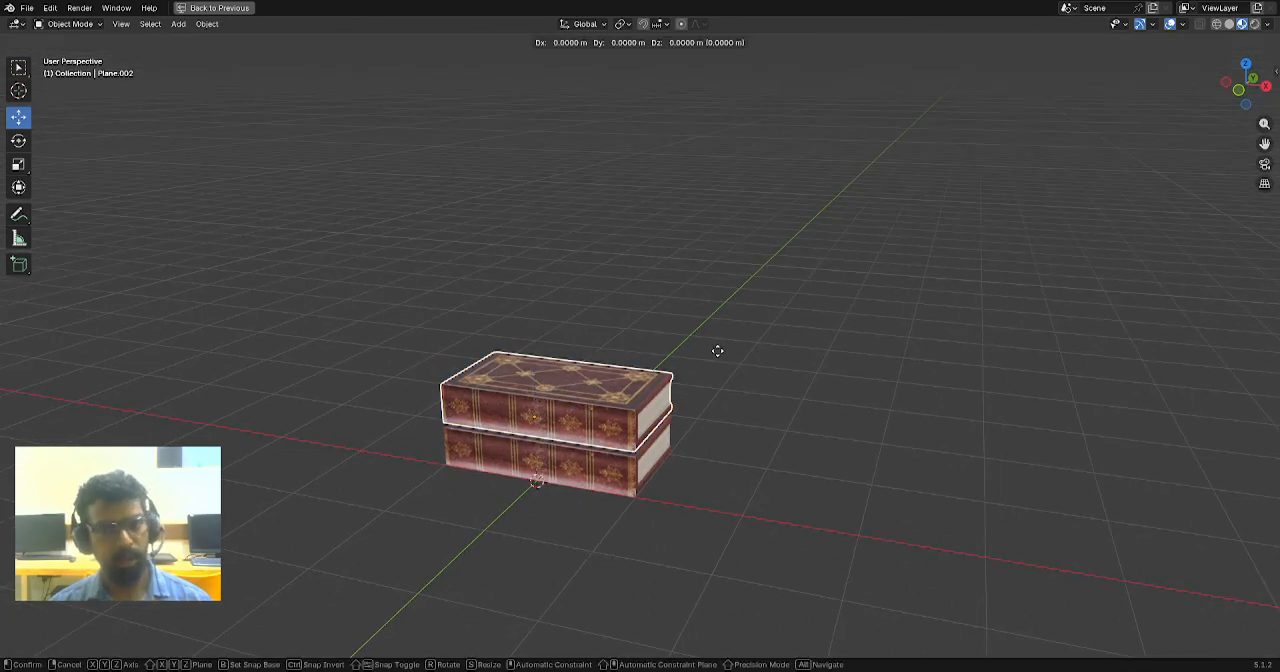
key("z")
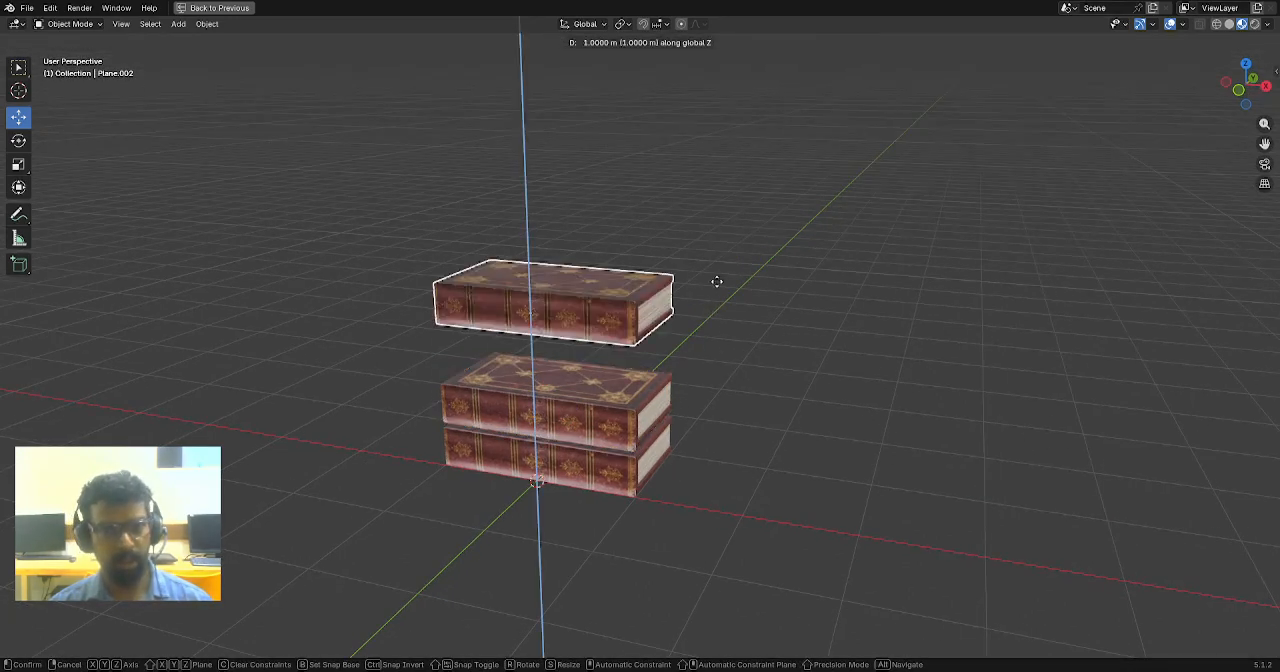
left_click(711, 278)
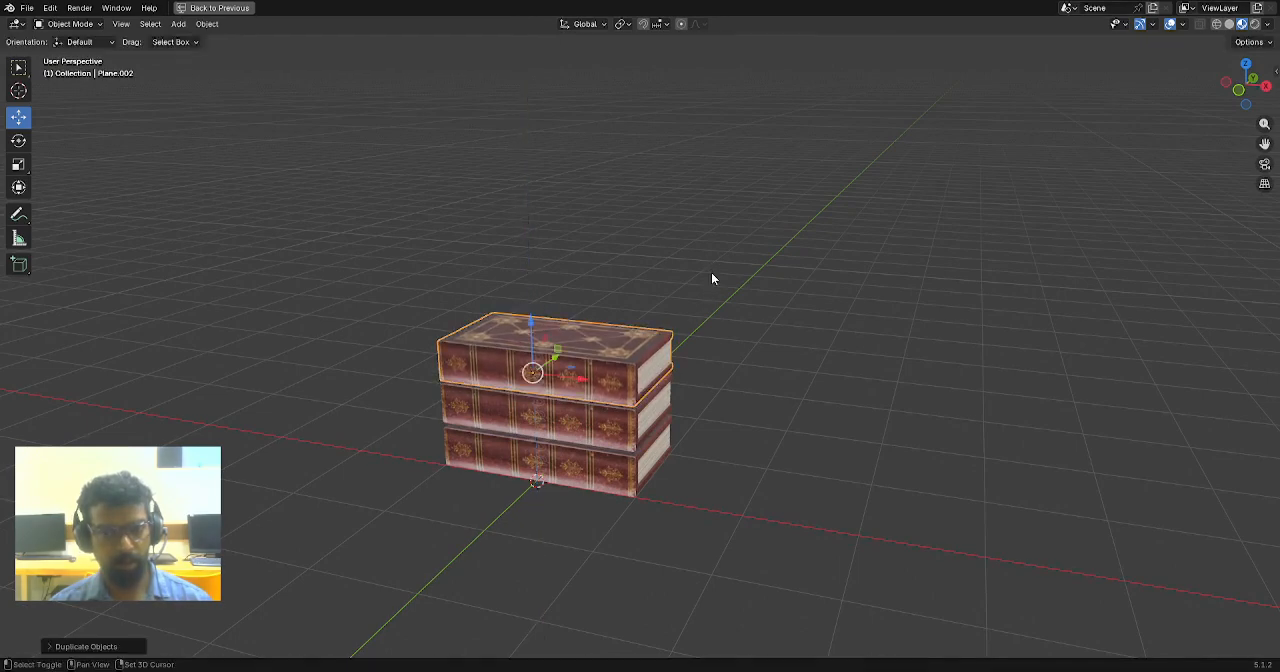
- Leave the maximized viewport, switch to the Layout workspace and select the top book of the stack
scroll(684, 455, "down", 2)
mouse_move(684, 455)
middle_mouse_down()
mouse_move(634, 447)
mouse_move(673, 465)
mouse_move(673, 449)
middle_mouse_up()
scroll(634, 447, "up", 3)
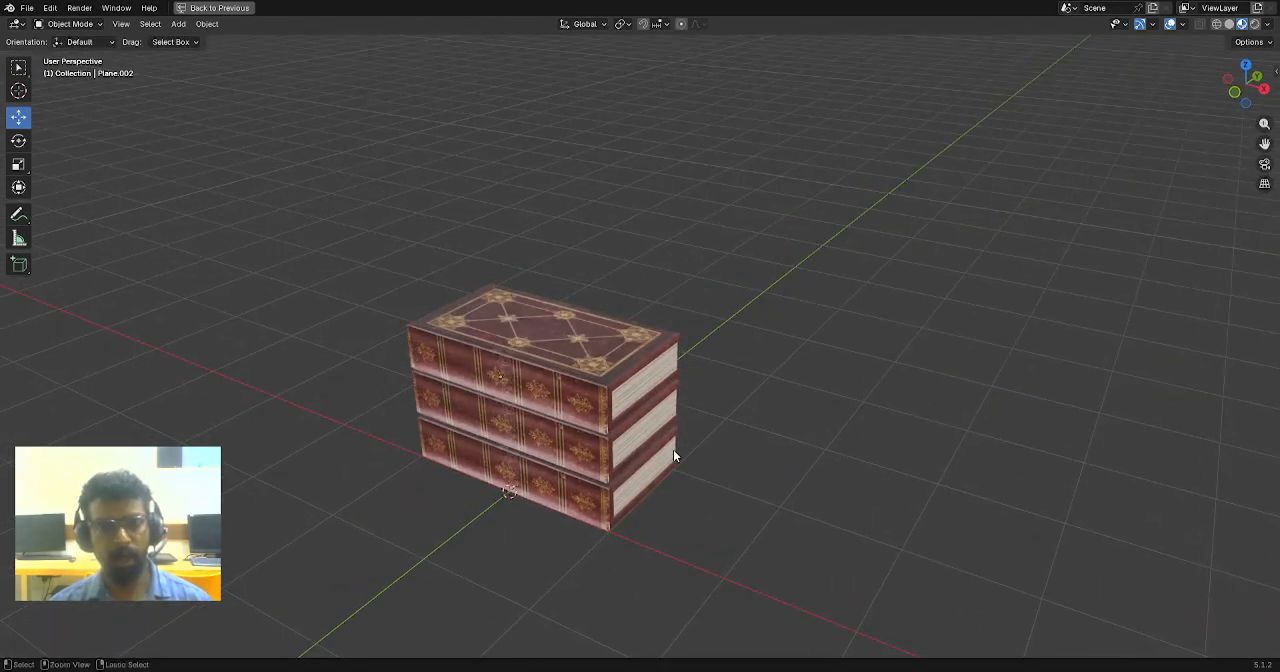
key("ctrl+space")
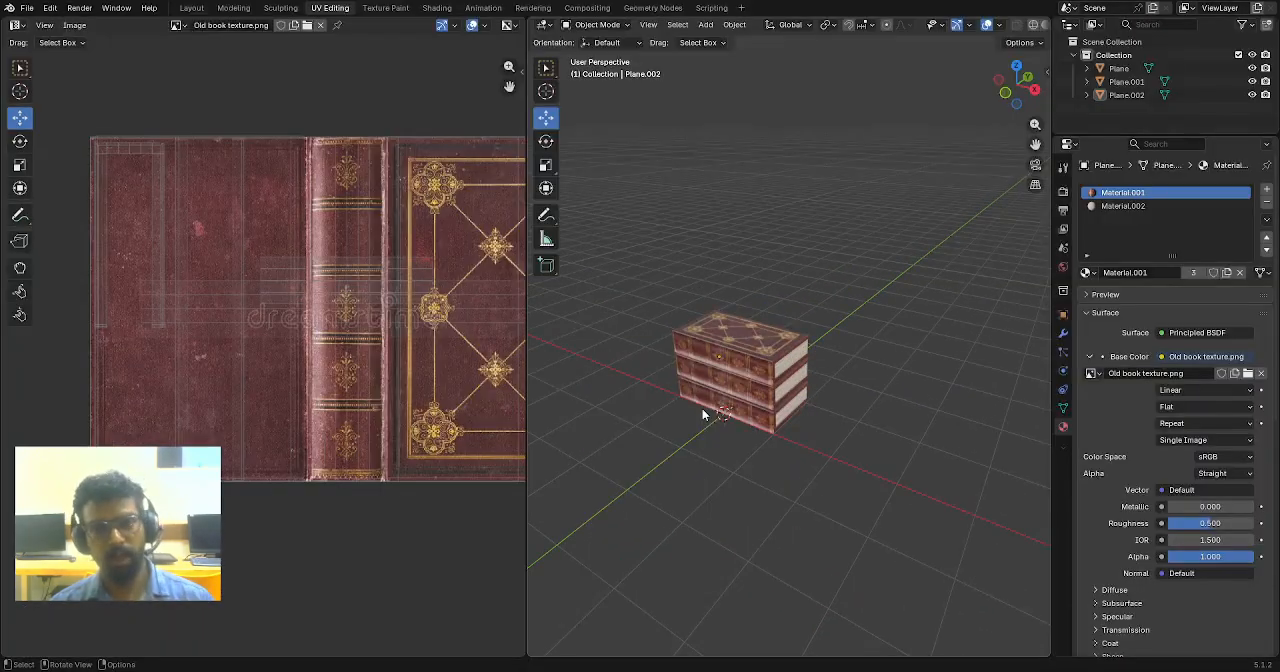
left_click(191, 8)
scroll(606, 300, "down", 2)
middle_click_drag(570, 325, 640, 289)
left_click(640, 289)
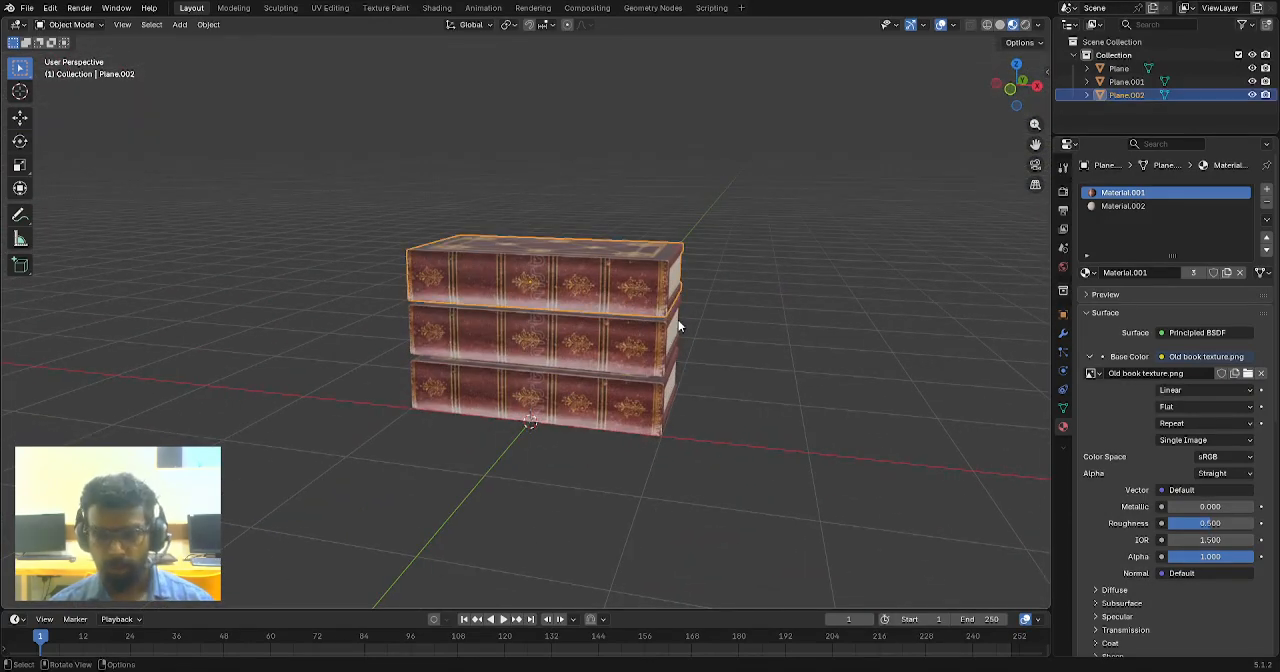
- Select all three stacked books in front view and reduce the selection to the top book
key("KP_1")
scroll(646, 279, "up", 2)
scroll(646, 279, "up", 1)
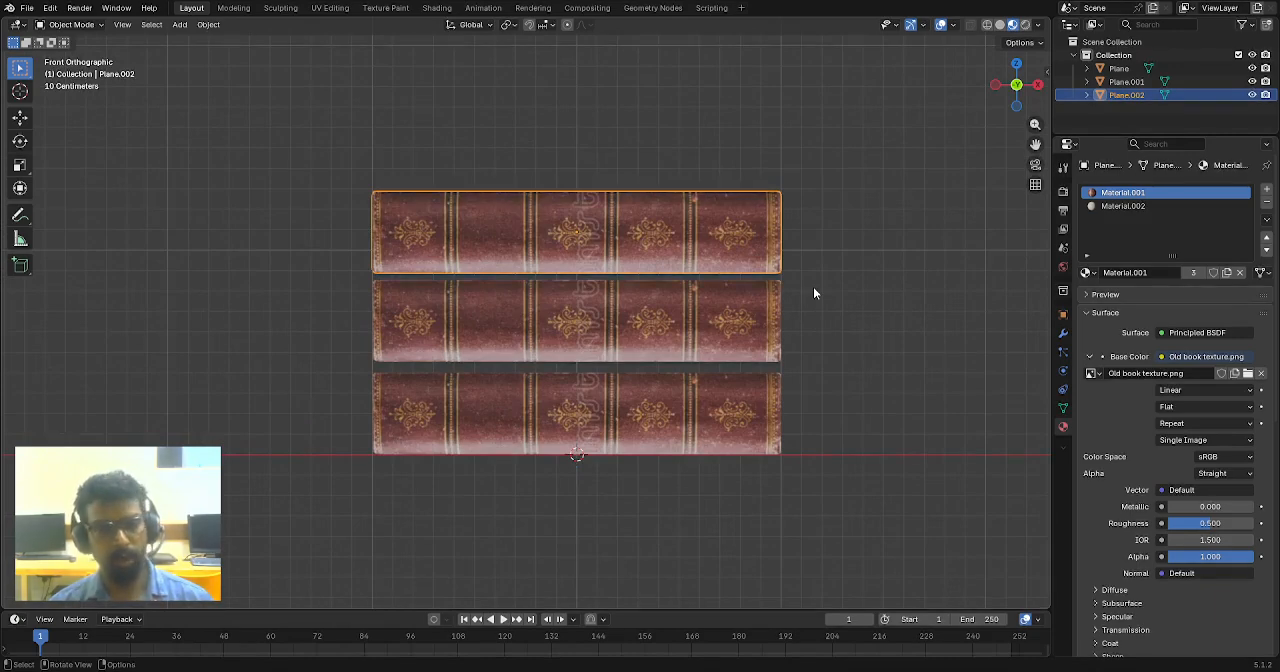
left_click_drag(836, 186, 697, 452)
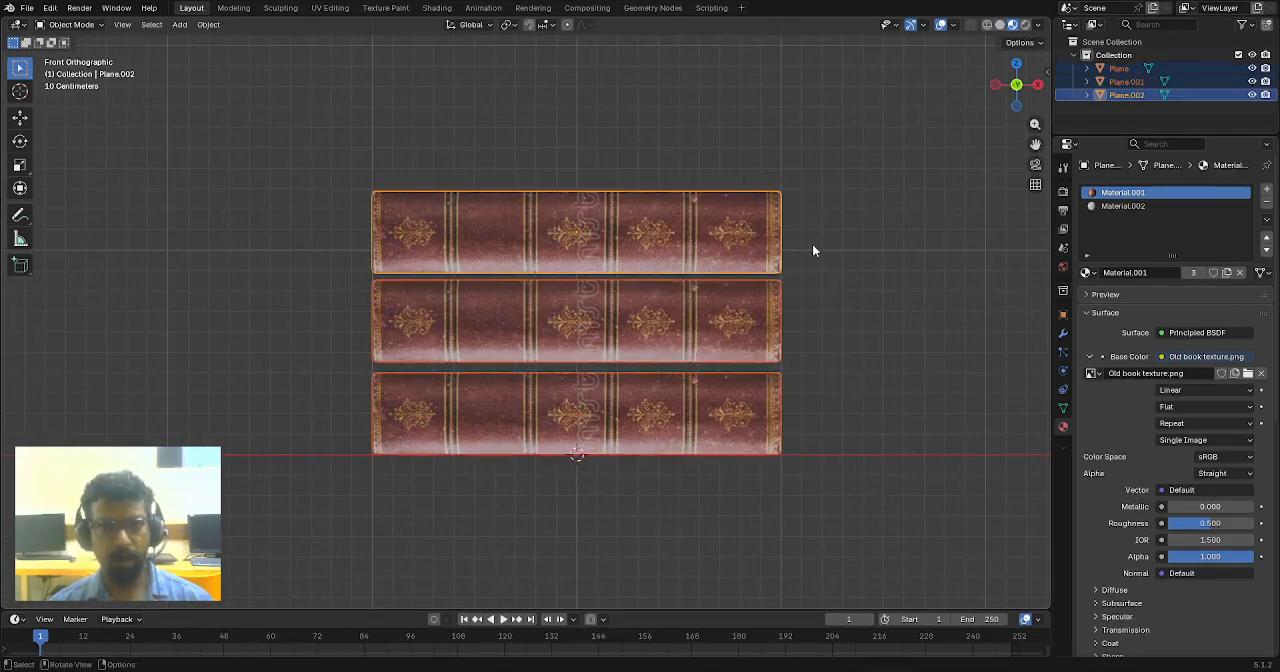
left_click(812, 246)
left_click(751, 236)
middle_click_drag(771, 315, 605, 405)
scroll(680, 370, "down", 3)
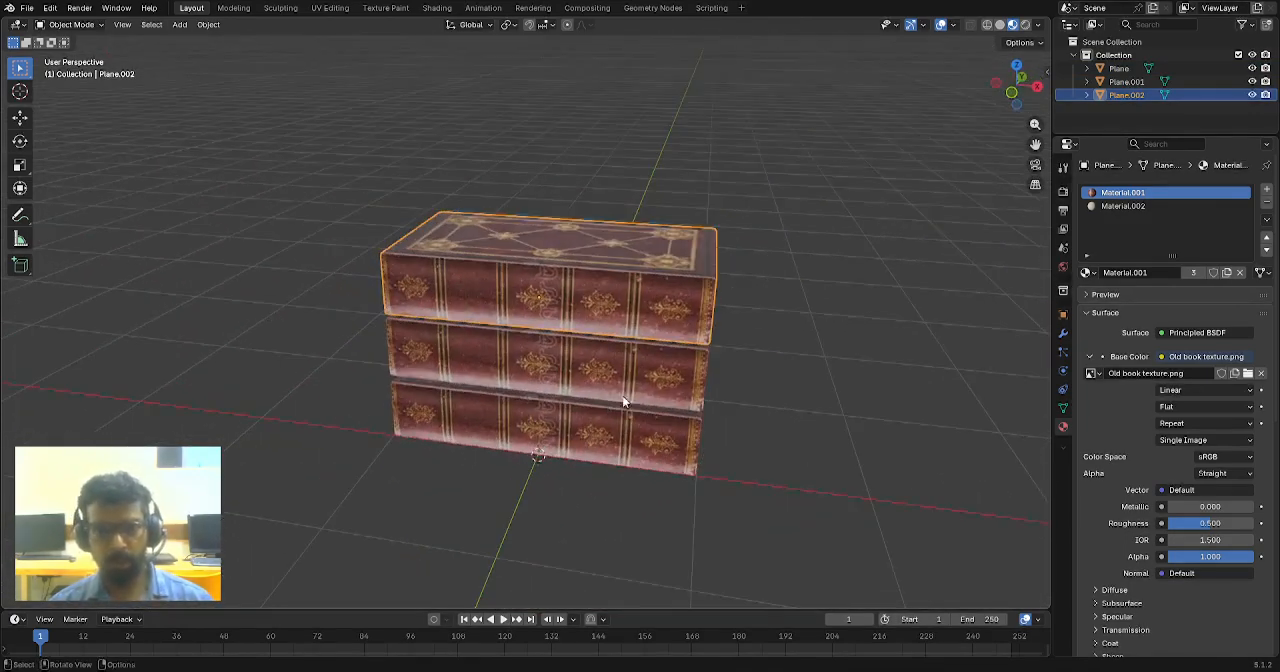
- Select only the middle book of the stack
middle_click_drag(706, 323, 740, 344)
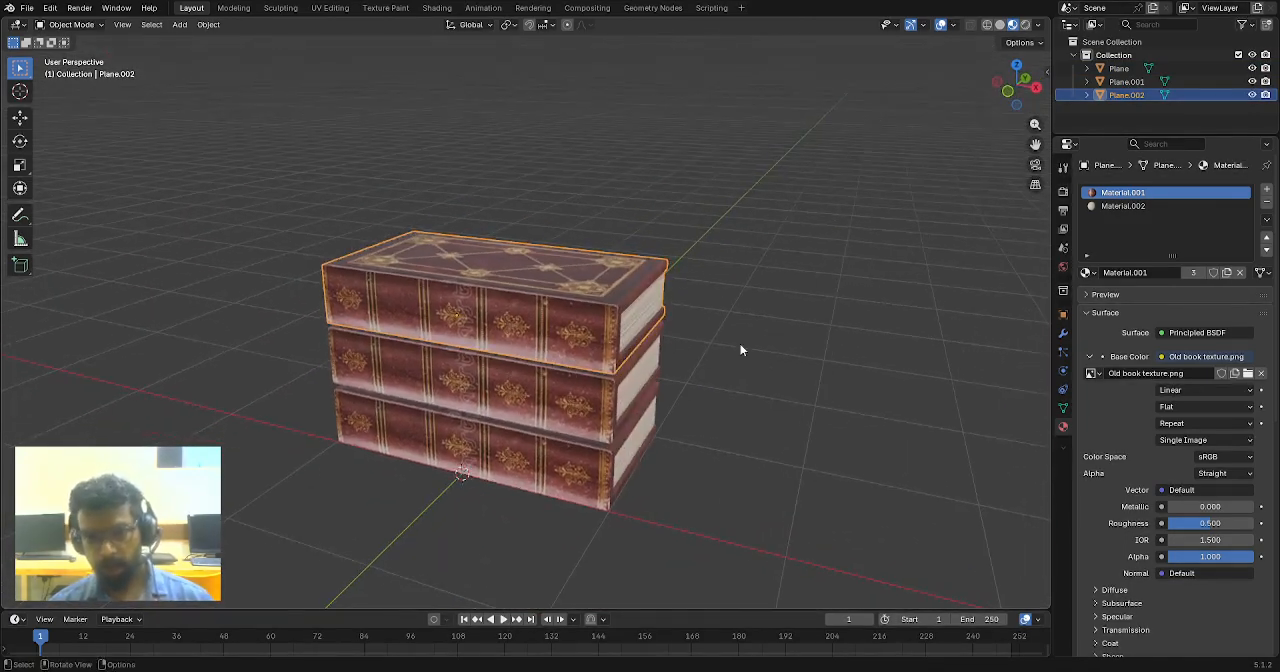
left_click(741, 419)
left_click(588, 398)
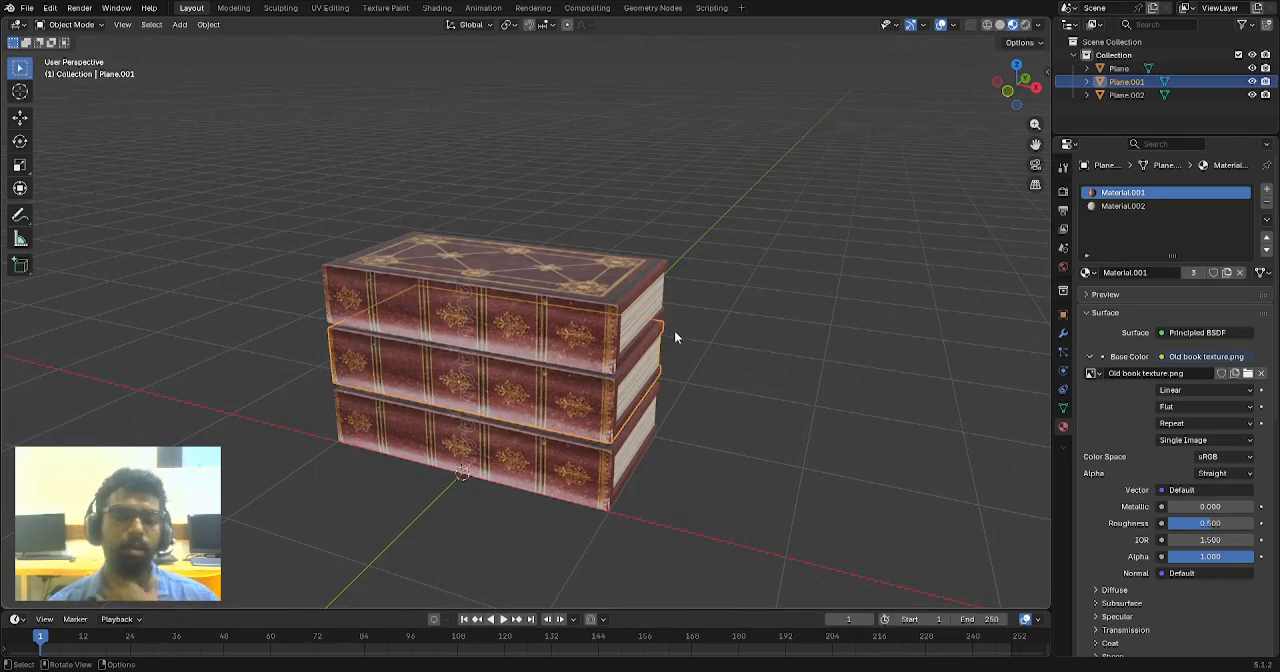
- Select the middle book of the stack and remove both of its material slots
left_click(741, 299)
left_click(573, 303)
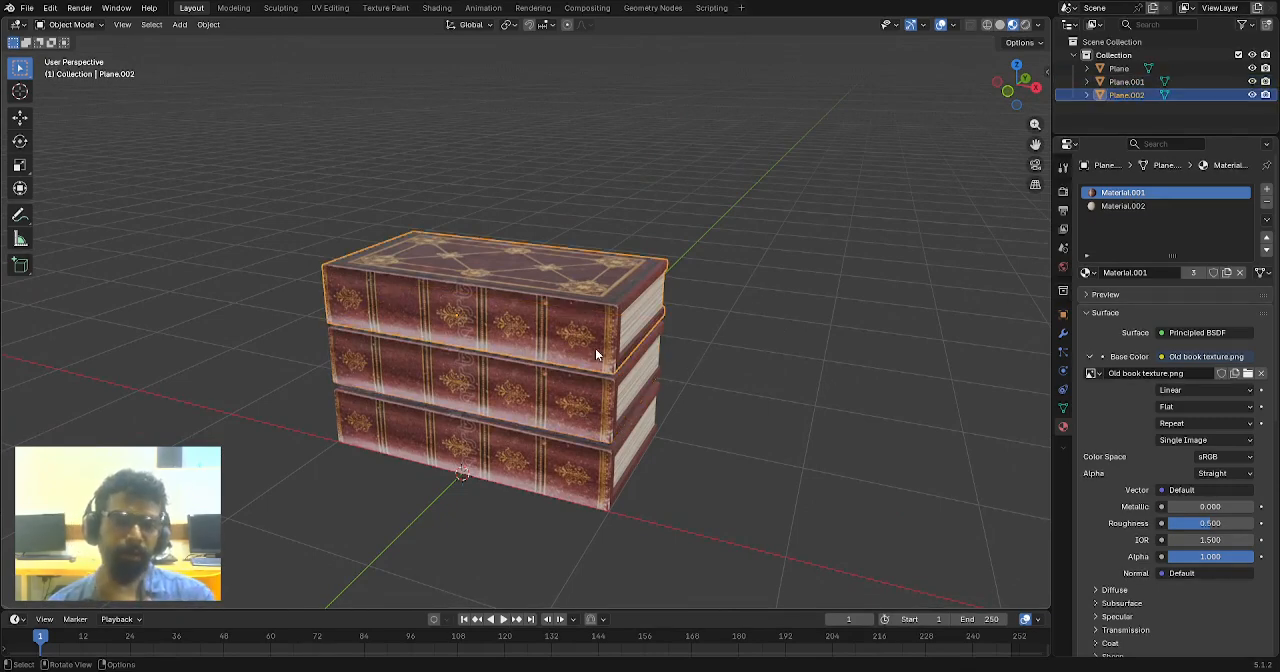
left_click(583, 436)
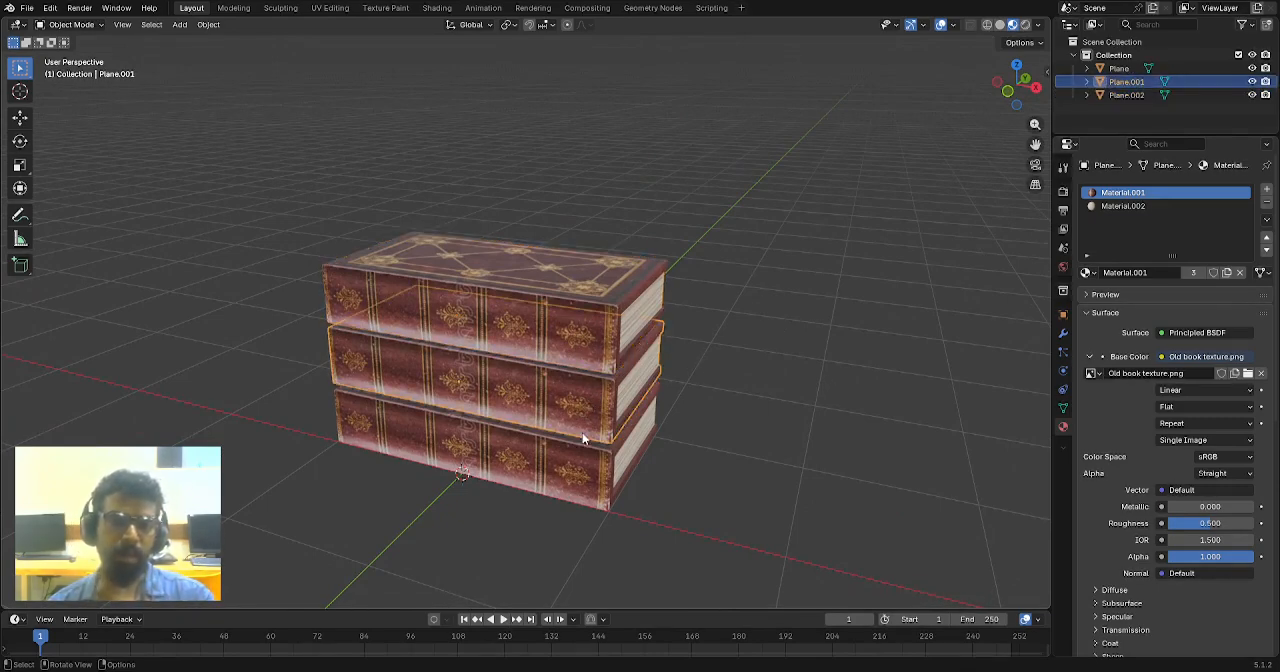
left_click(587, 470)
left_click(598, 425)
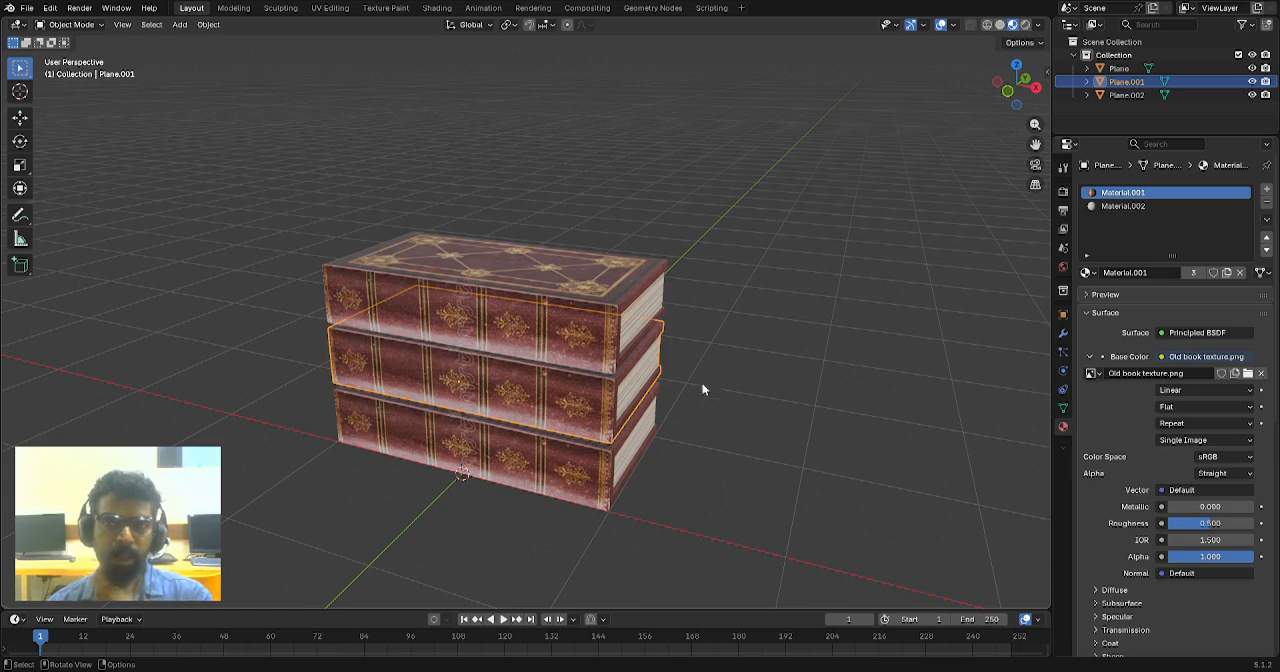
middle_click_drag(670, 367, 754, 333)
scroll(657, 357, "up", 2)
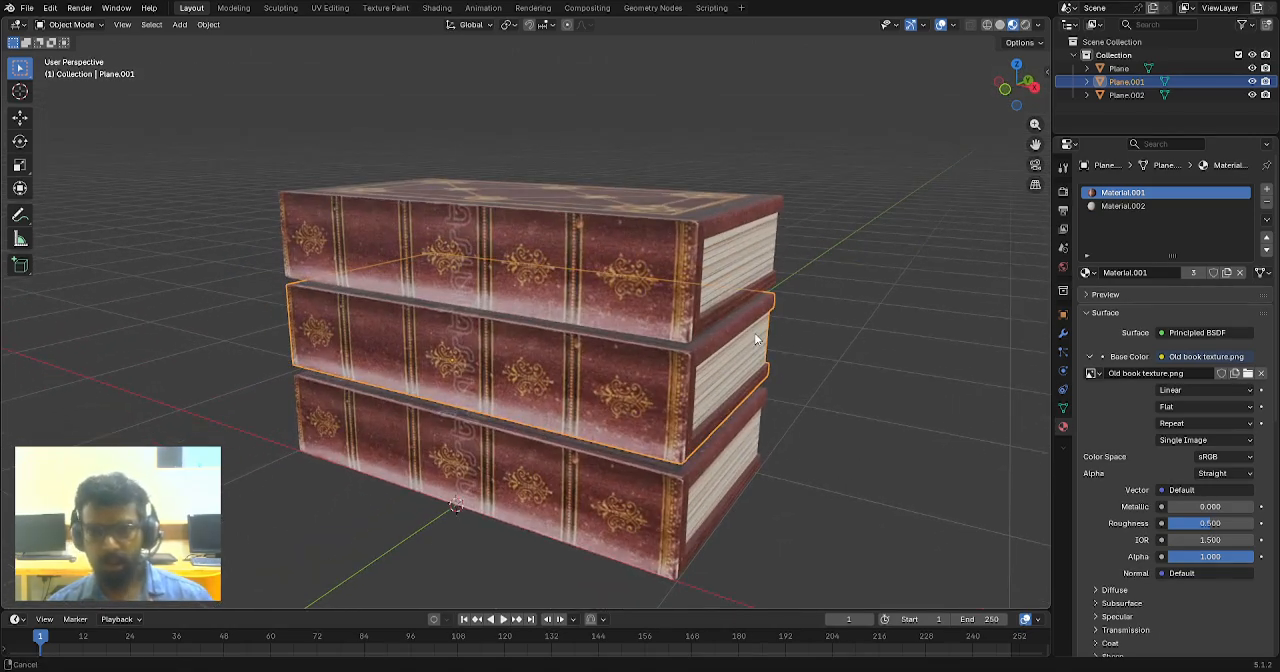
left_click(834, 360)
left_click(620, 409)
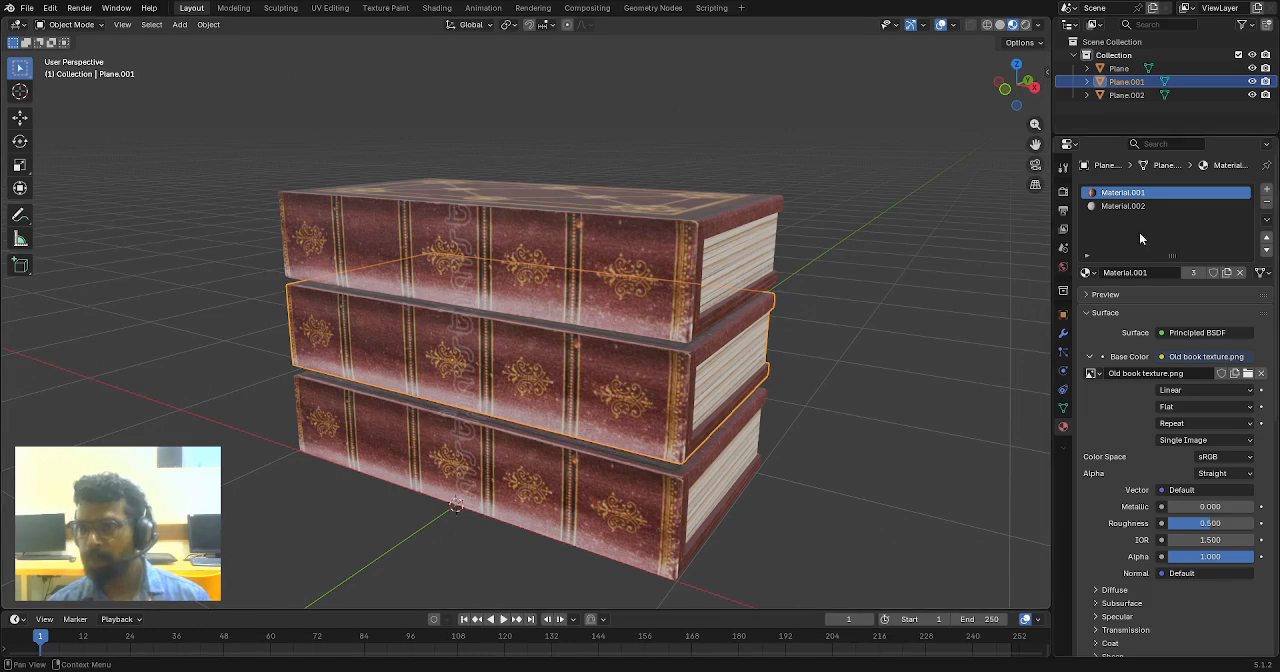
left_click(1266, 202)
left_click(1266, 202)
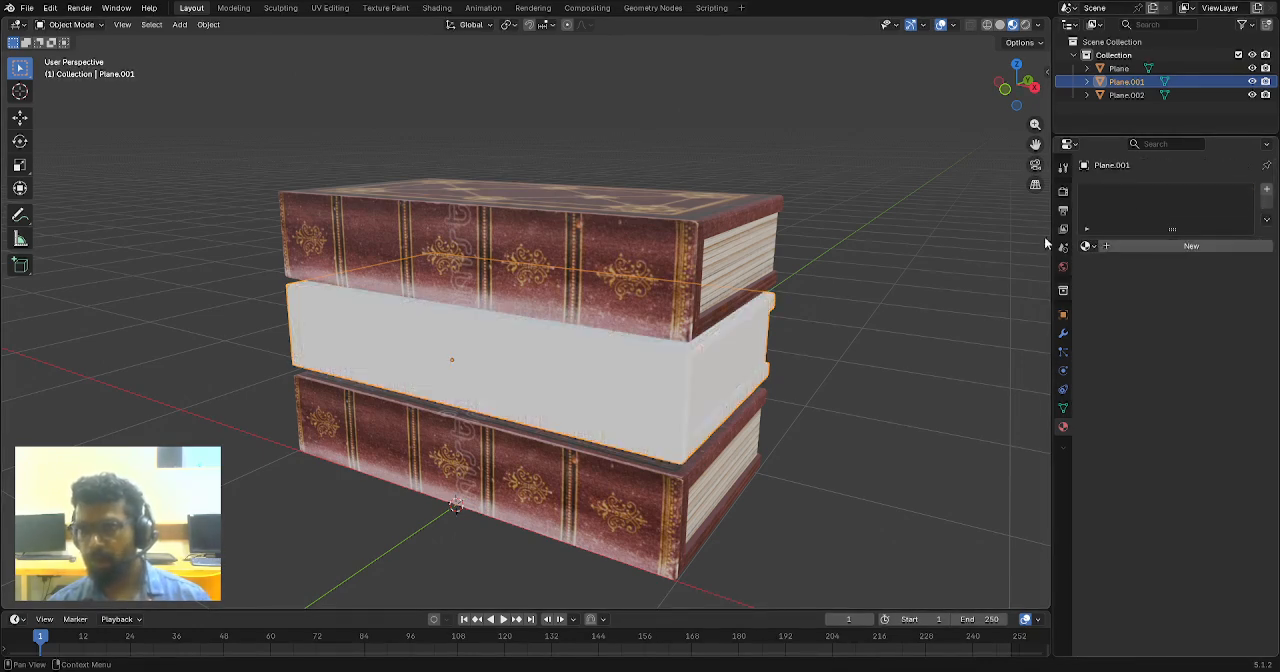
- Add a new material to the middle book with the image texture Old book texturee.png as its base color
left_click(1184, 246)
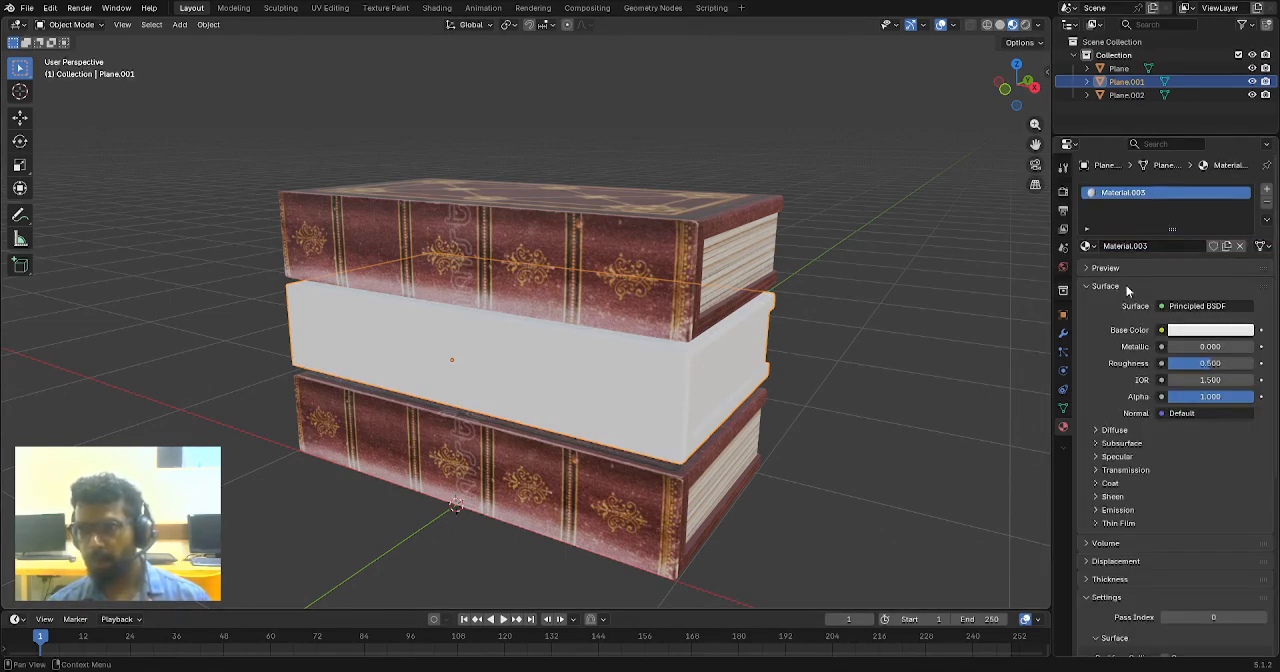
left_click(1161, 330)
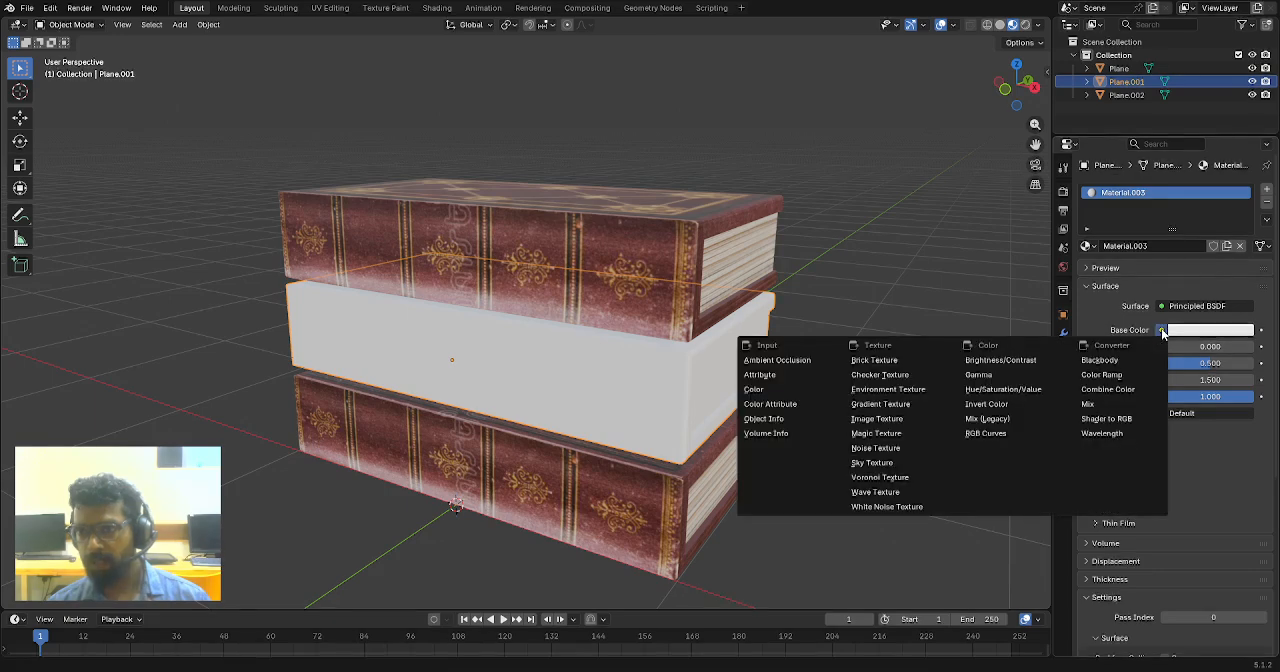
left_click(884, 422)
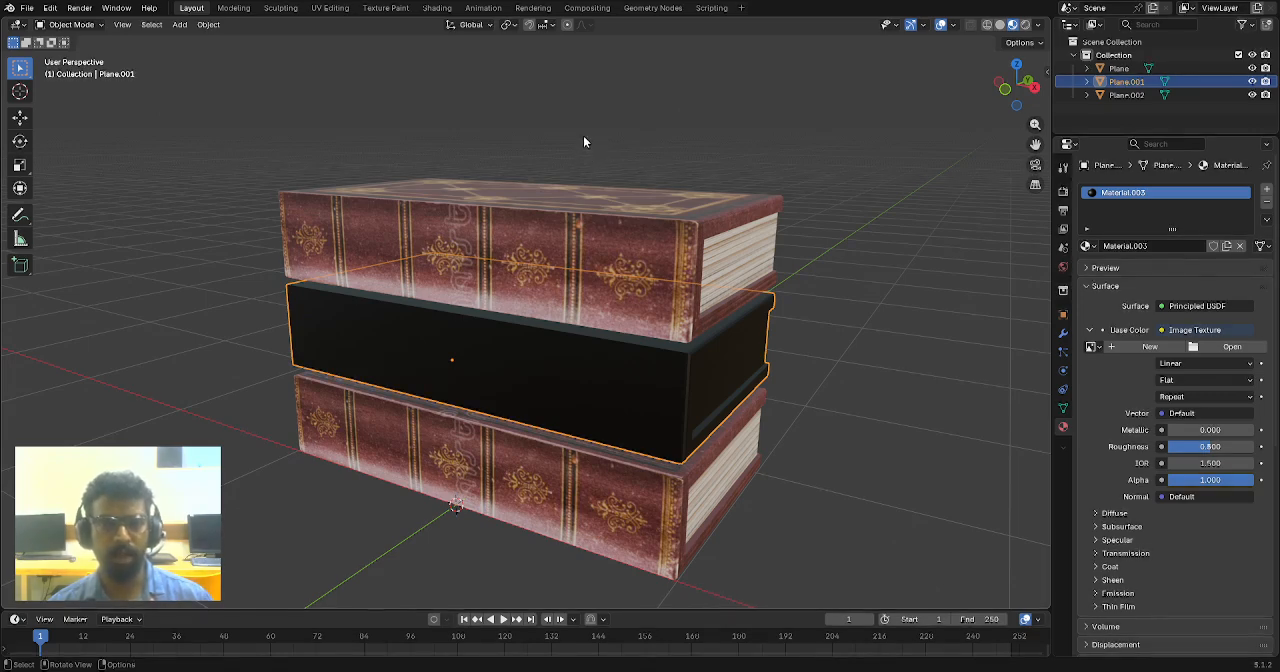
double_click(628, 454)
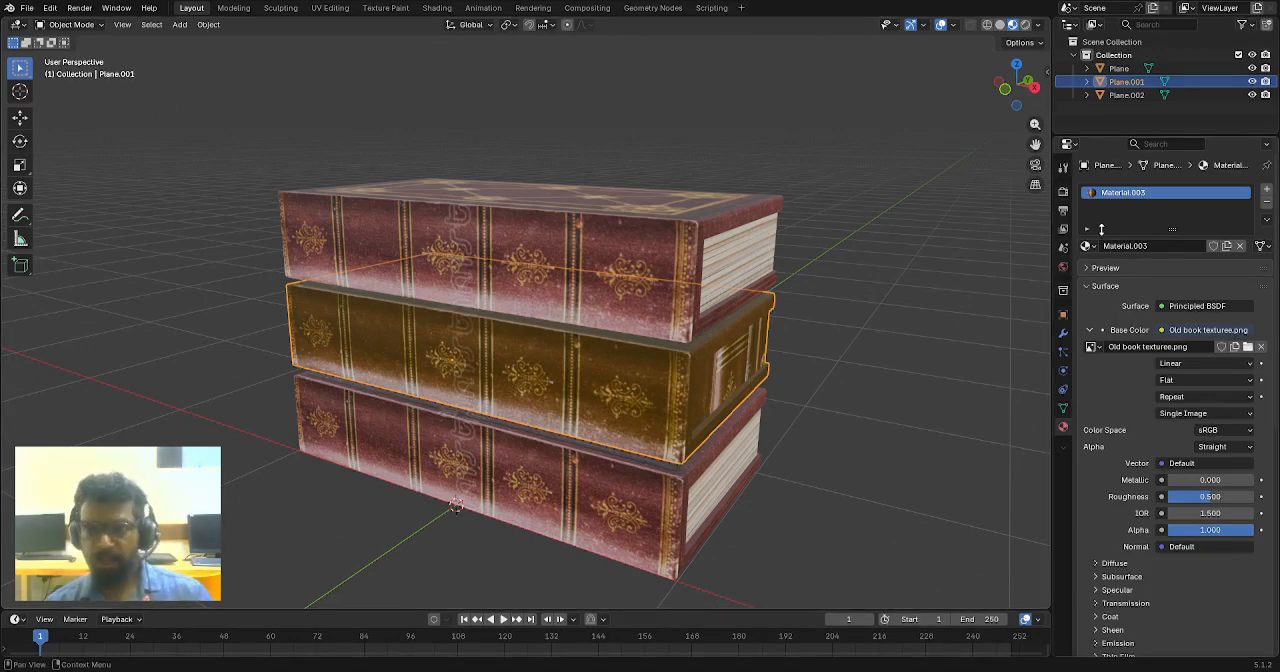
- Add a second material to the middle book with the image texture Old book text pages.png as its base color
middle_click_drag(787, 349, 899, 328)
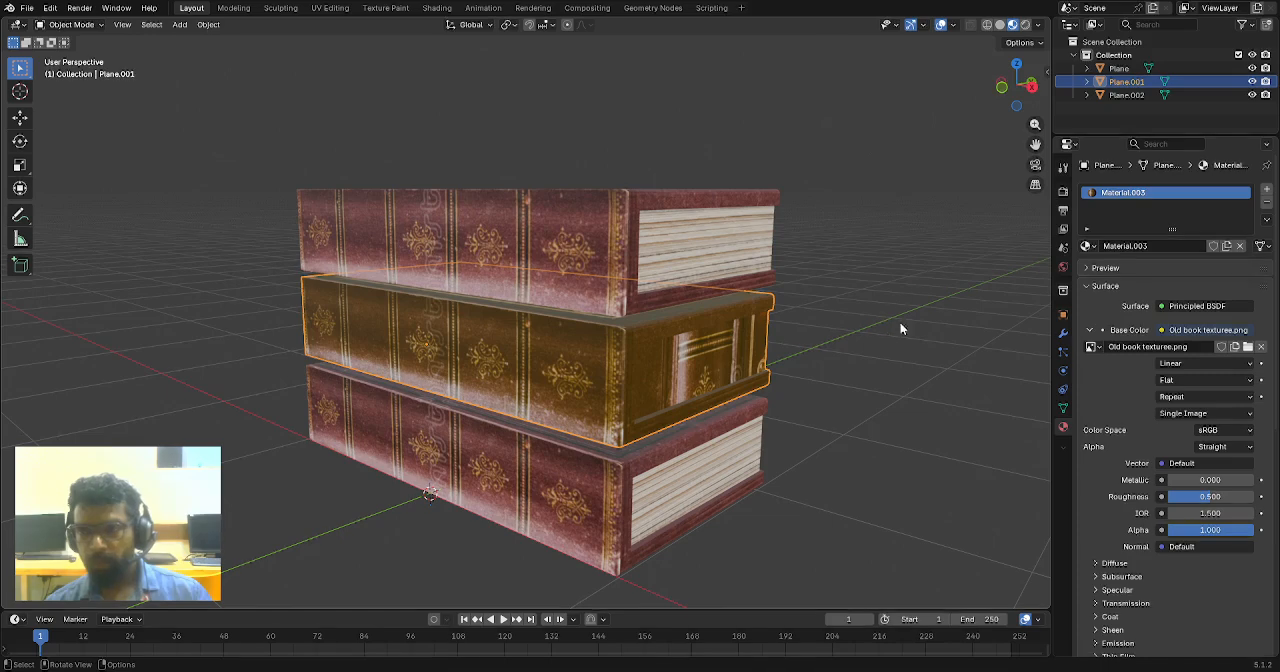
left_click(1265, 190)
left_click(1164, 273)
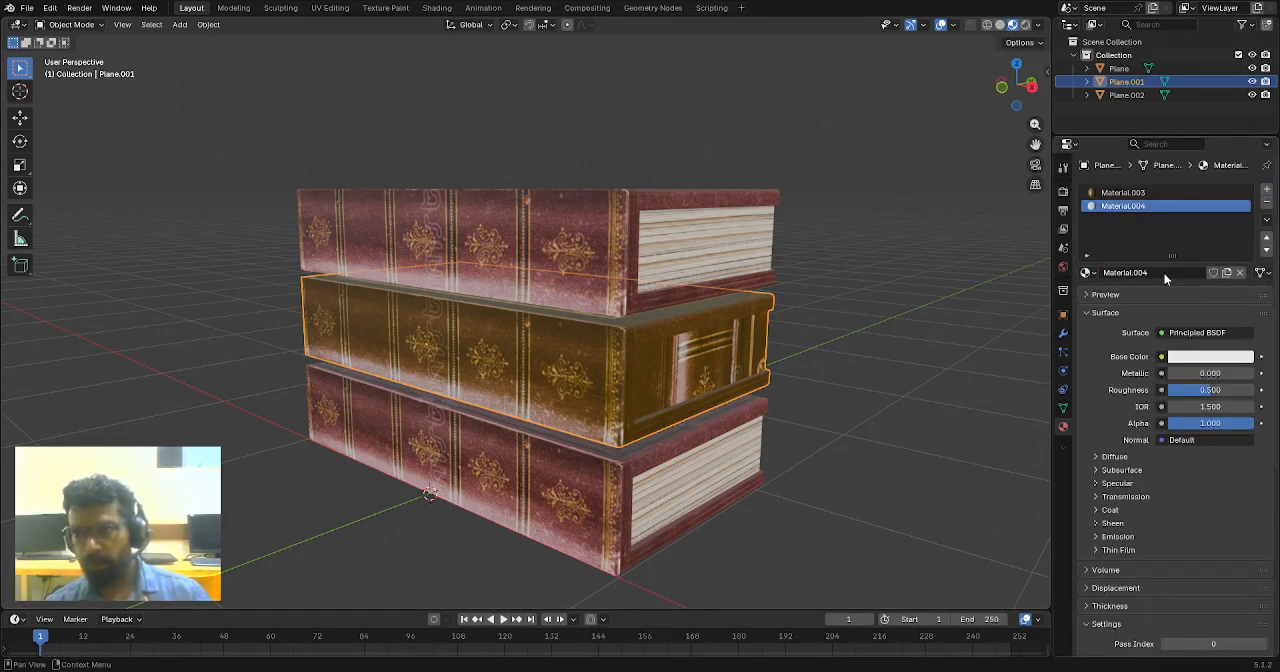
left_click(1161, 357)
left_click(870, 446)
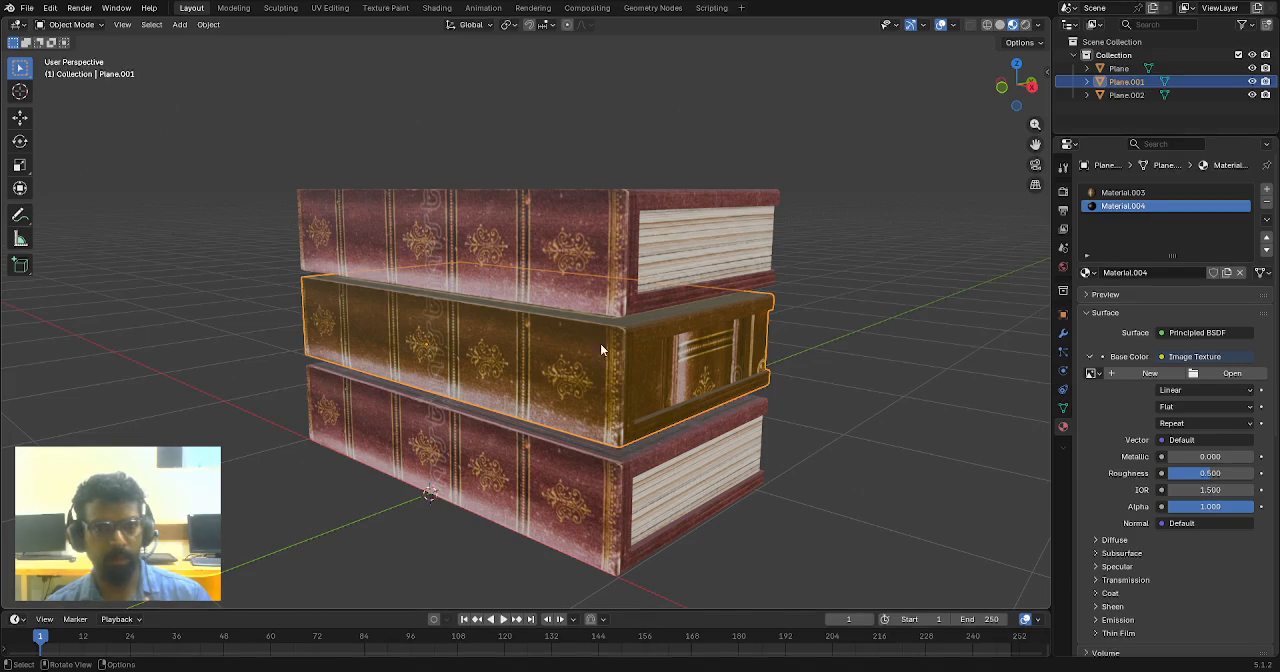
double_click(646, 454)
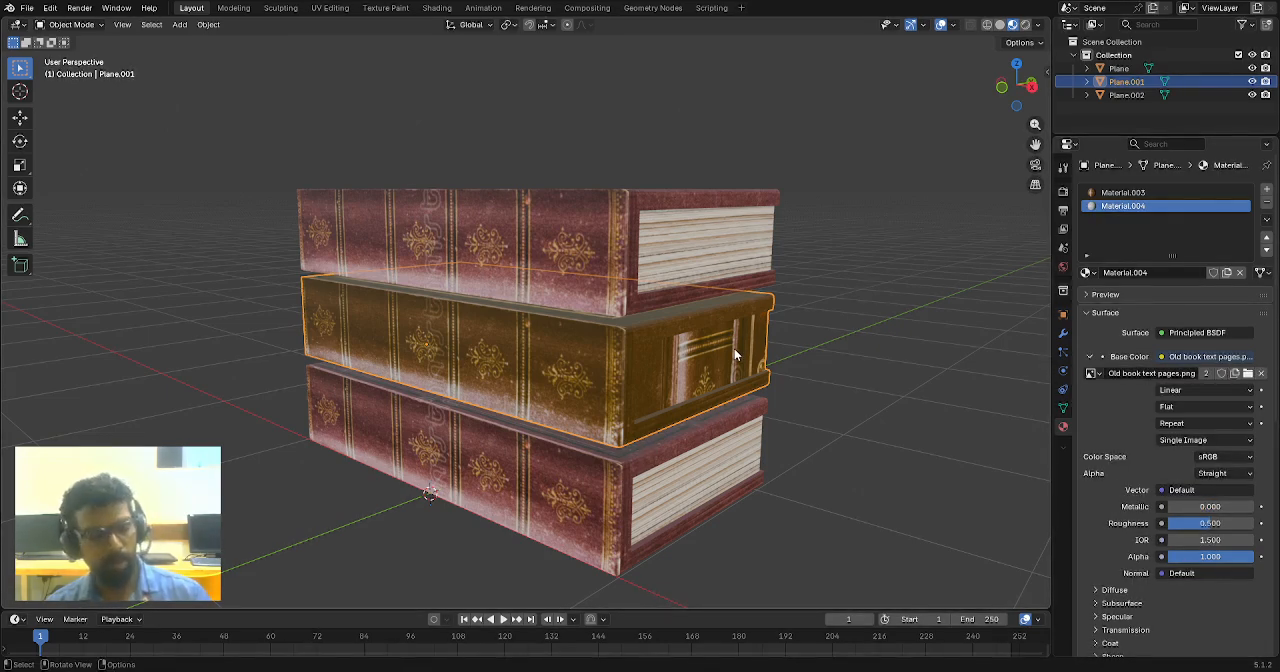
- Select the middle book's page faces in right view, assign Material.004 to them and return to Object Mode
key("Tab")
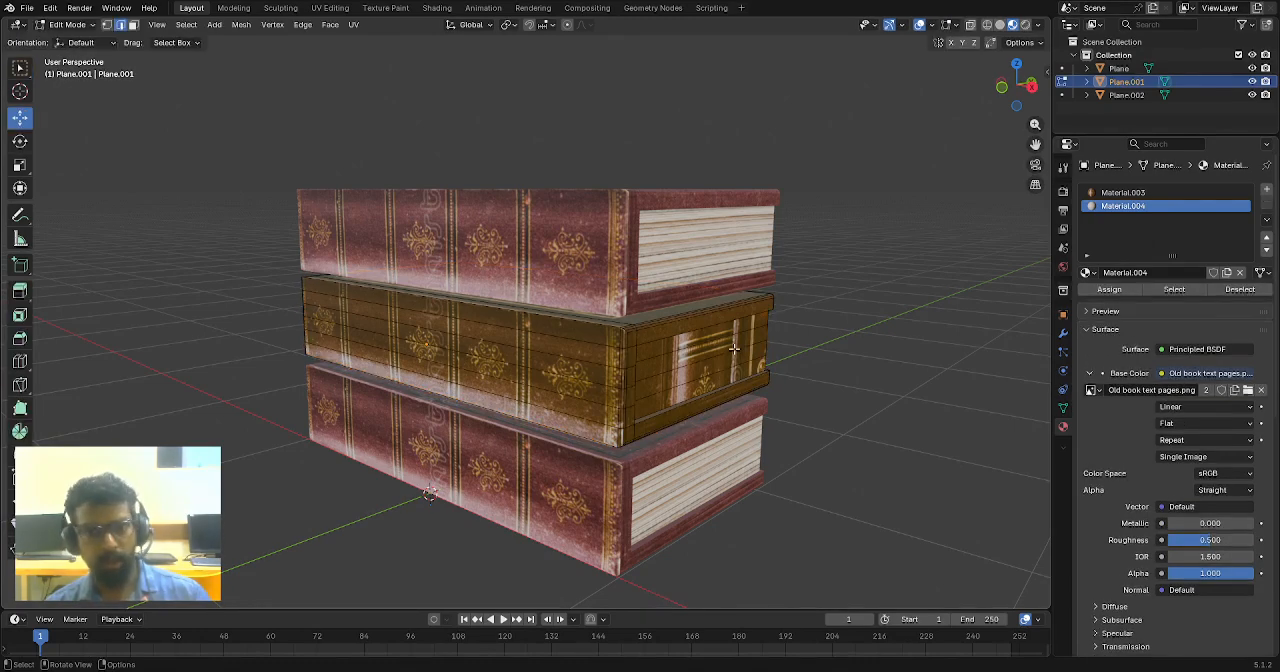
middle_click_drag(690, 356, 679, 362)
key("KP_3")
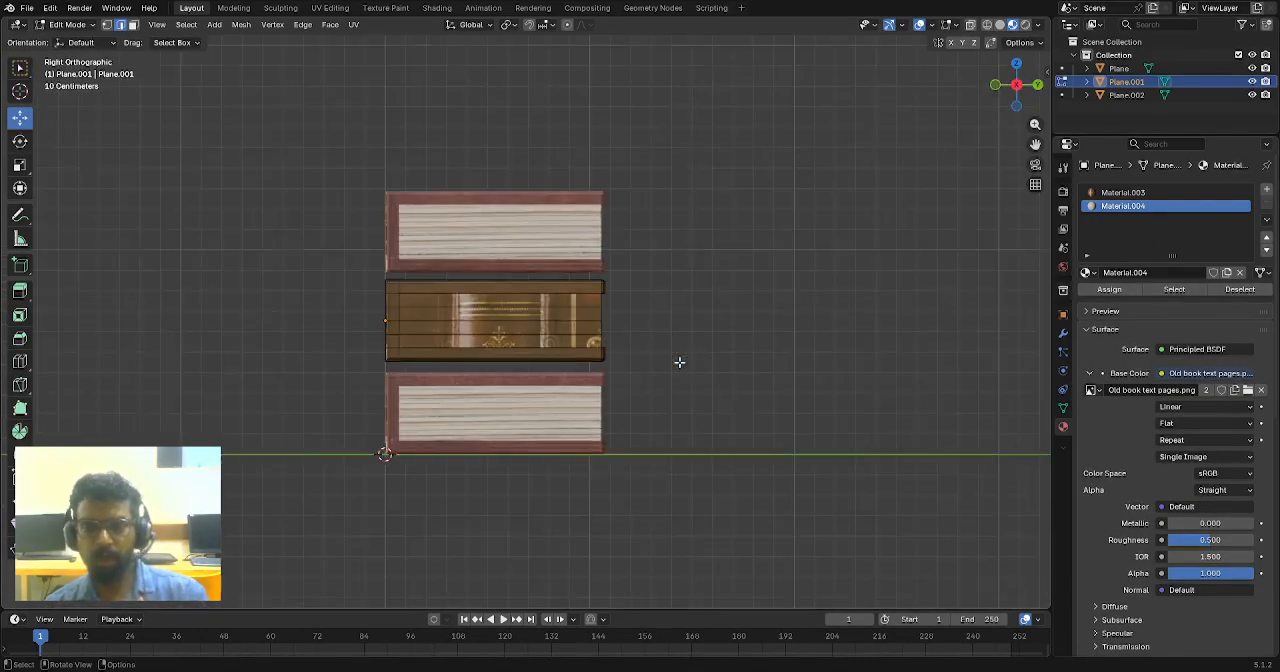
scroll(555, 320, "up", 3)
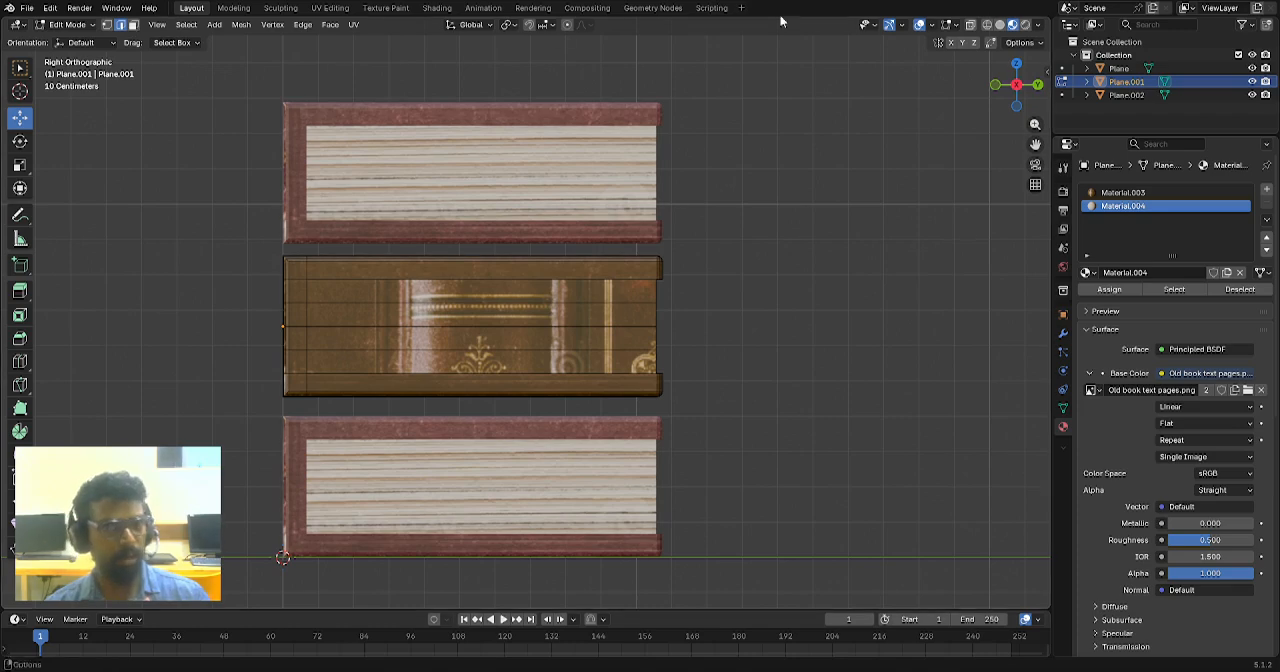
left_click(133, 25)
scroll(630, 237, "up", 3)
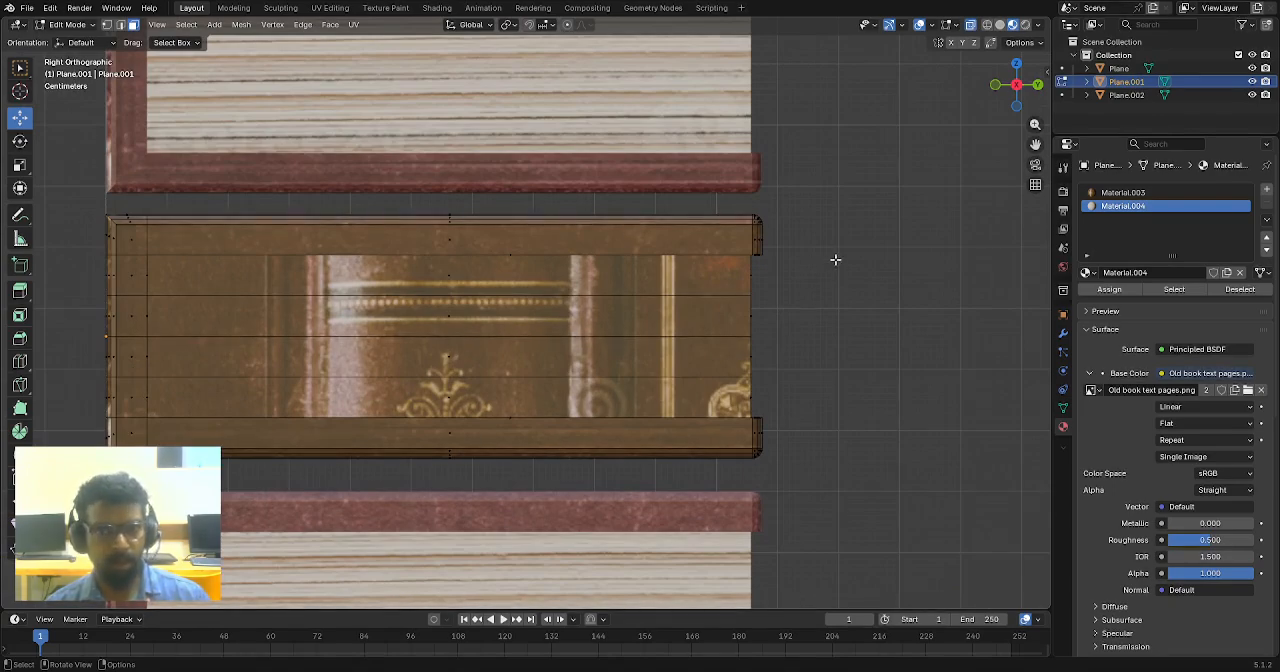
left_click_drag(835, 260, 383, 407)
middle_click_drag(383, 407, 508, 397)
scroll(725, 403, "down", 3)
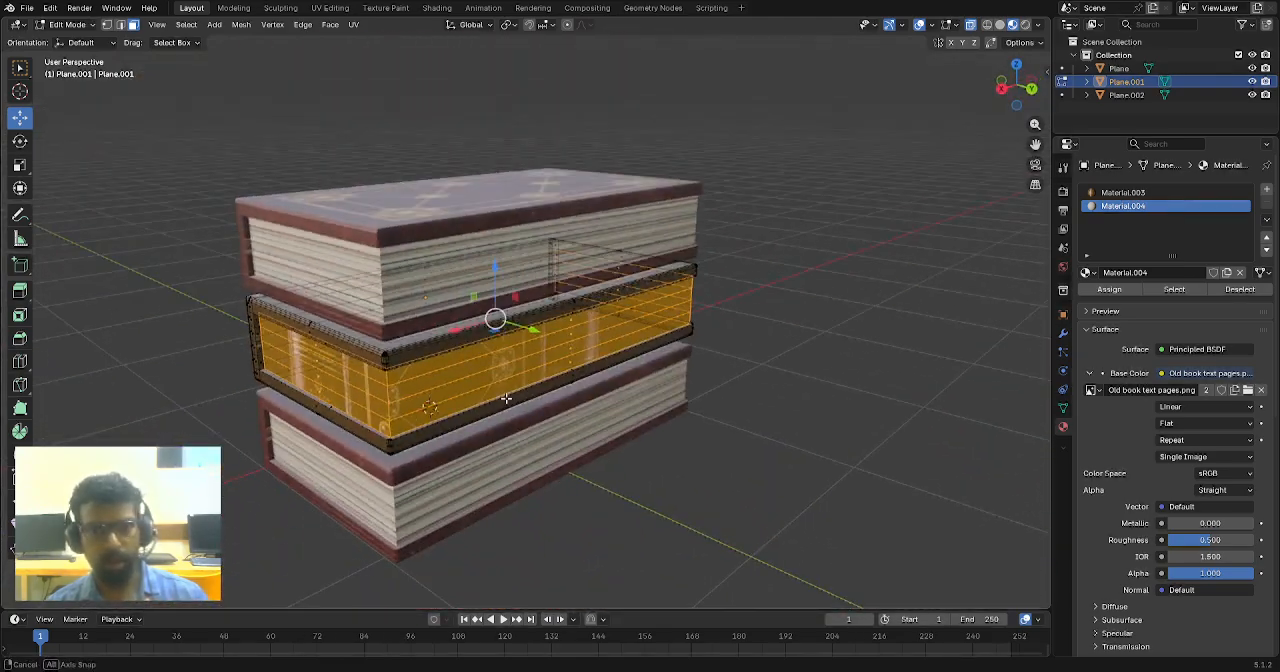
left_click(1110, 290)
left_click(860, 358)
scroll(734, 368, "down", 3)
middle_click_drag(690, 369, 851, 354)
key("Tab")
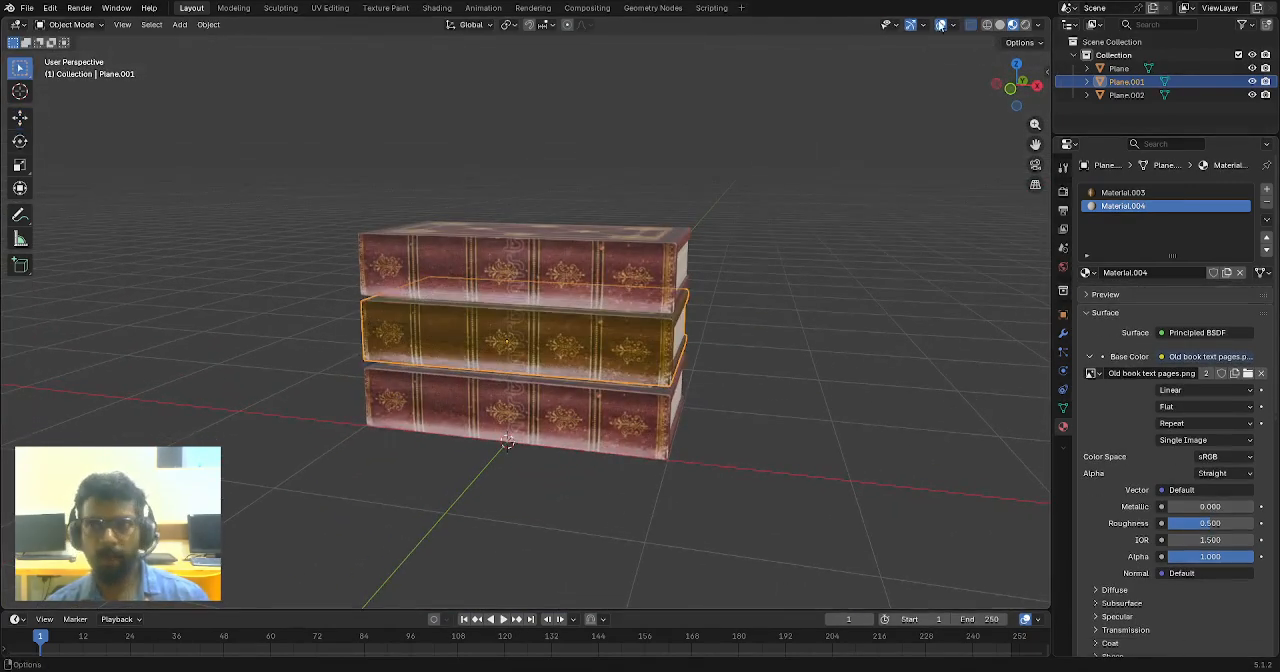
- Turn off X-ray in Solid shading and return the viewport to Material Preview
left_click(986, 25)
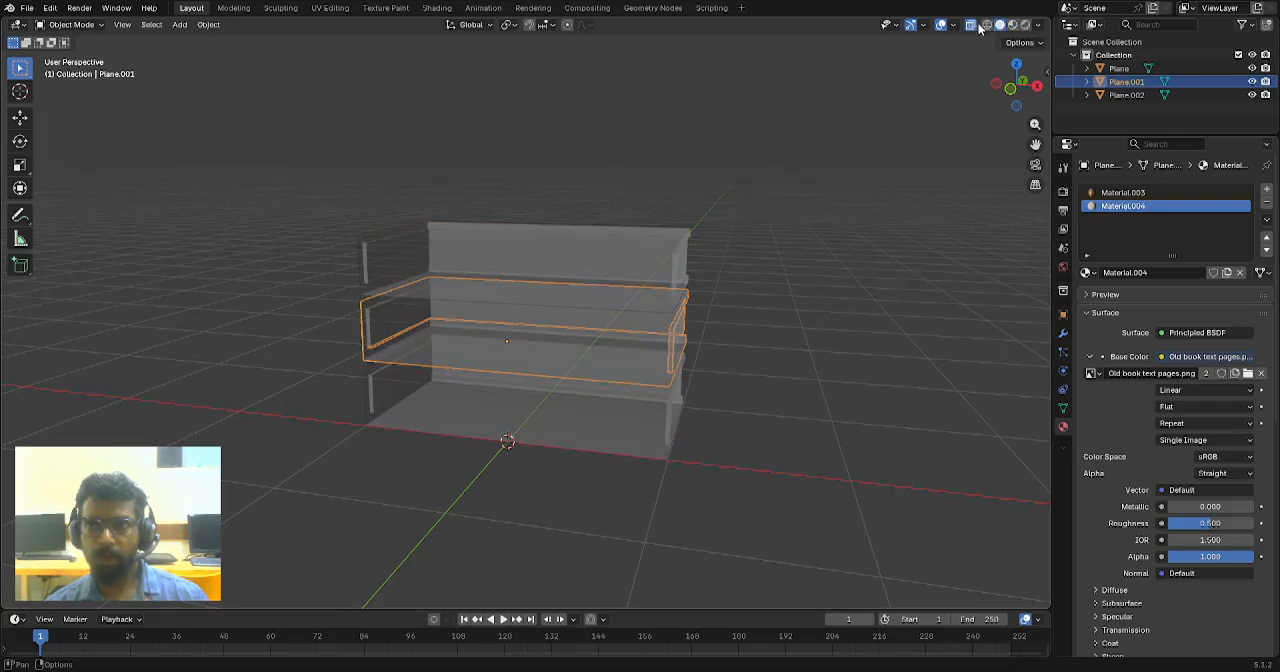
left_click(999, 25)
left_click(1012, 25)
mouse_move(761, 315)
middle_mouse_down()
mouse_move(767, 376)
mouse_move(575, 306)
mouse_move(577, 386)
middle_mouse_up()
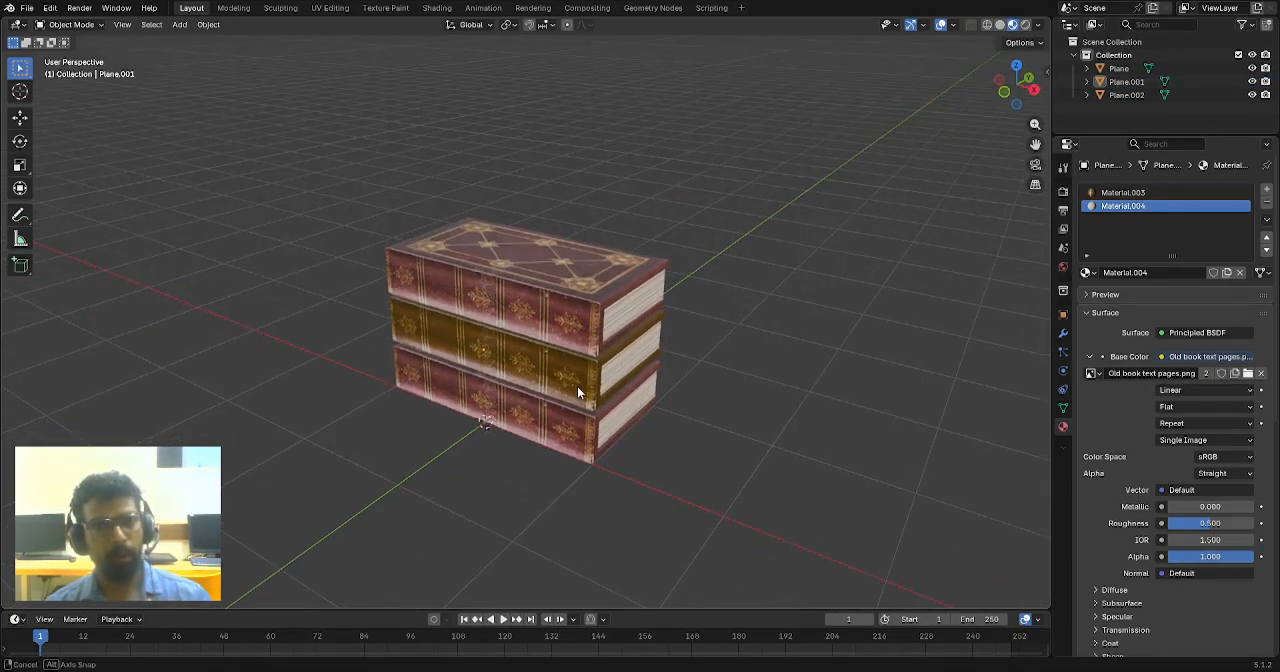
left_click_drag(366, 214, 450, 378)
middle_click_drag(450, 378, 548, 287)
- Select all three stacked books together, with the top book as the active object
left_click(548, 287)
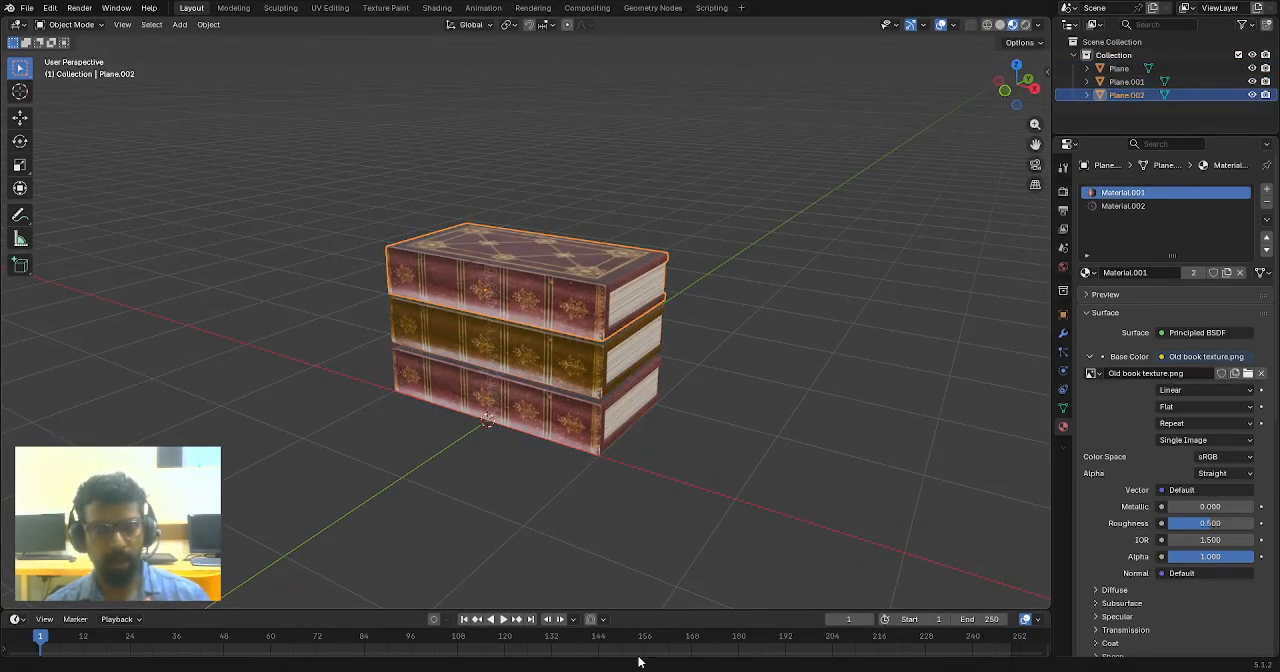
scroll(580, 305, "up", 3)
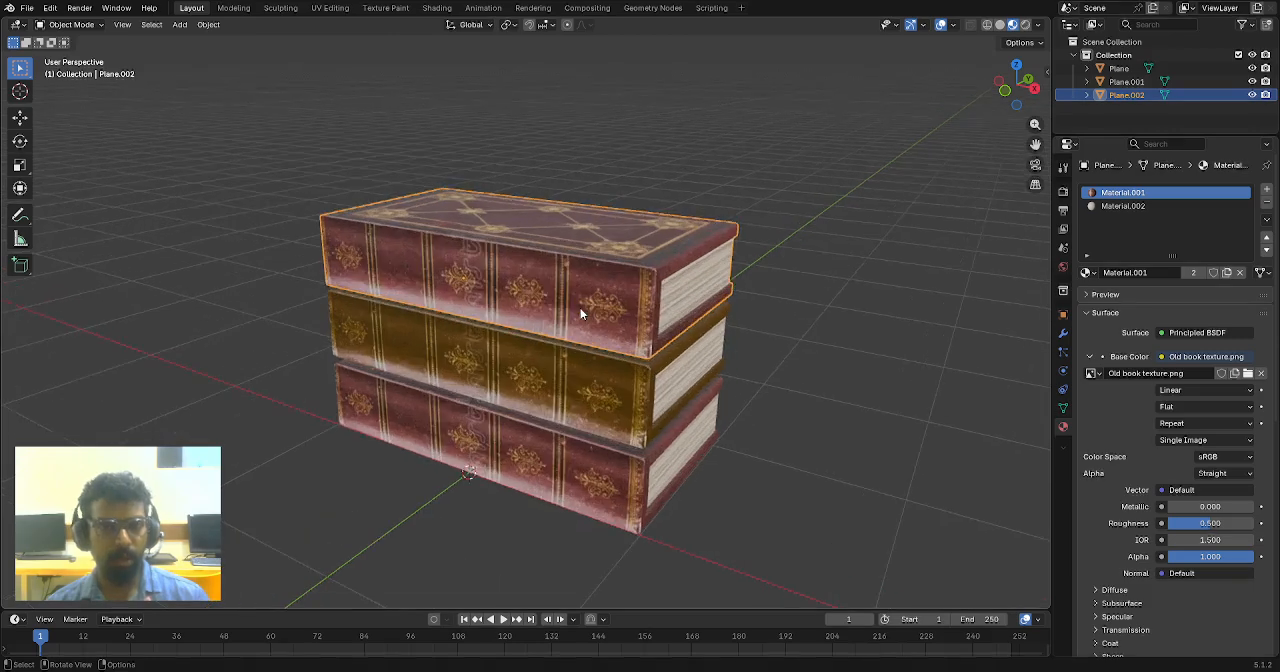
middle_click_drag(607, 275, 588, 278)
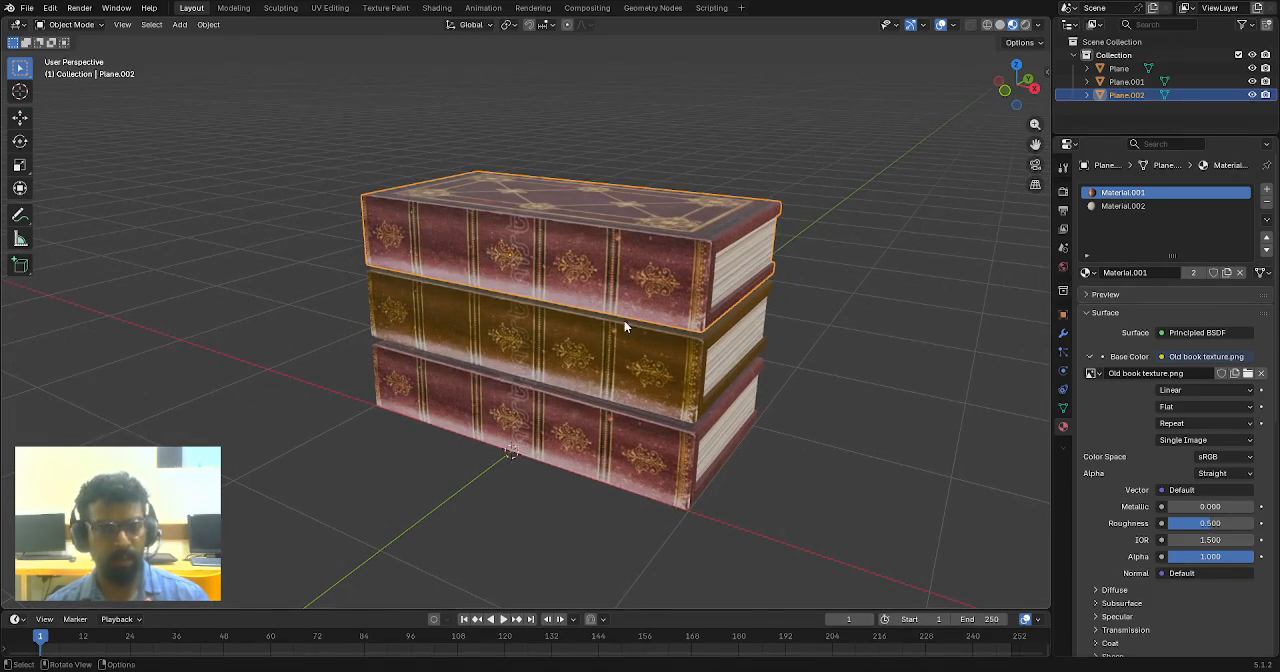
left_click(285, 202)
left_click_drag(298, 142, 436, 510)
scroll(445, 393, "down", 3)
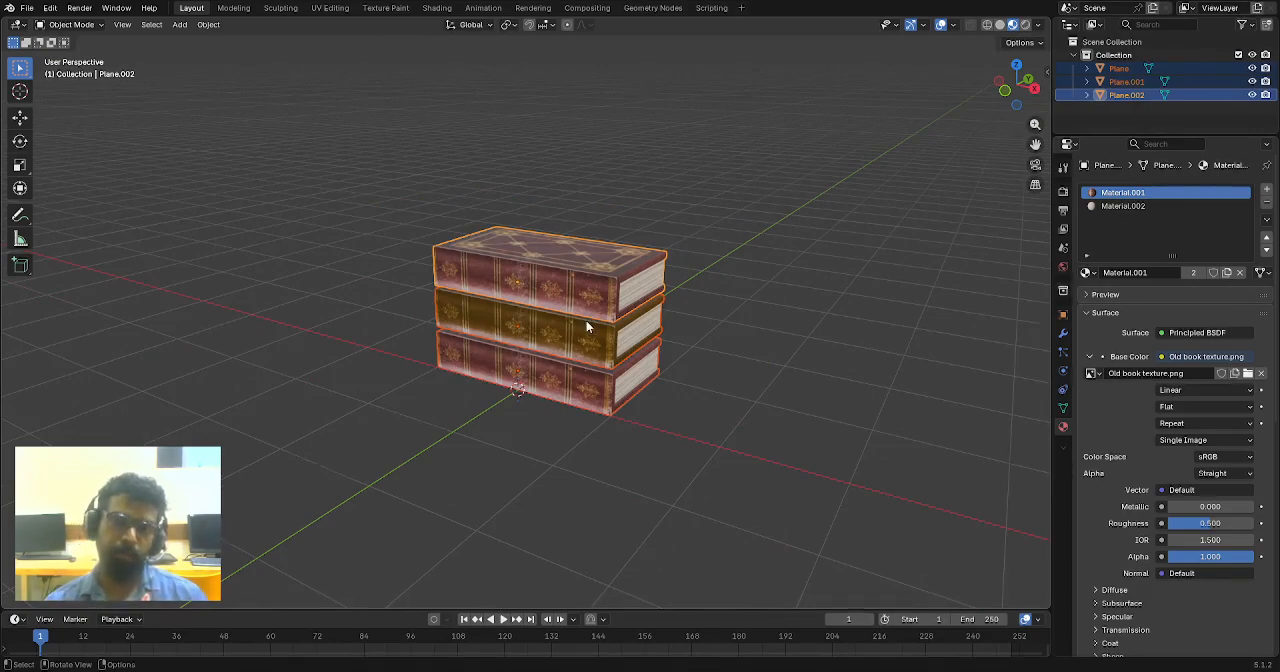
mouse_move(586, 326)
middle_mouse_down()
mouse_move(594, 346)
mouse_move(534, 323)
mouse_move(694, 289)
mouse_move(773, 310)
mouse_move(578, 305)
middle_mouse_up()
scroll(578, 305, "down", 2)
left_click(166, 199)
left_click_drag(337, 152, 460, 400)
left_click_drag(286, 133, 442, 414)
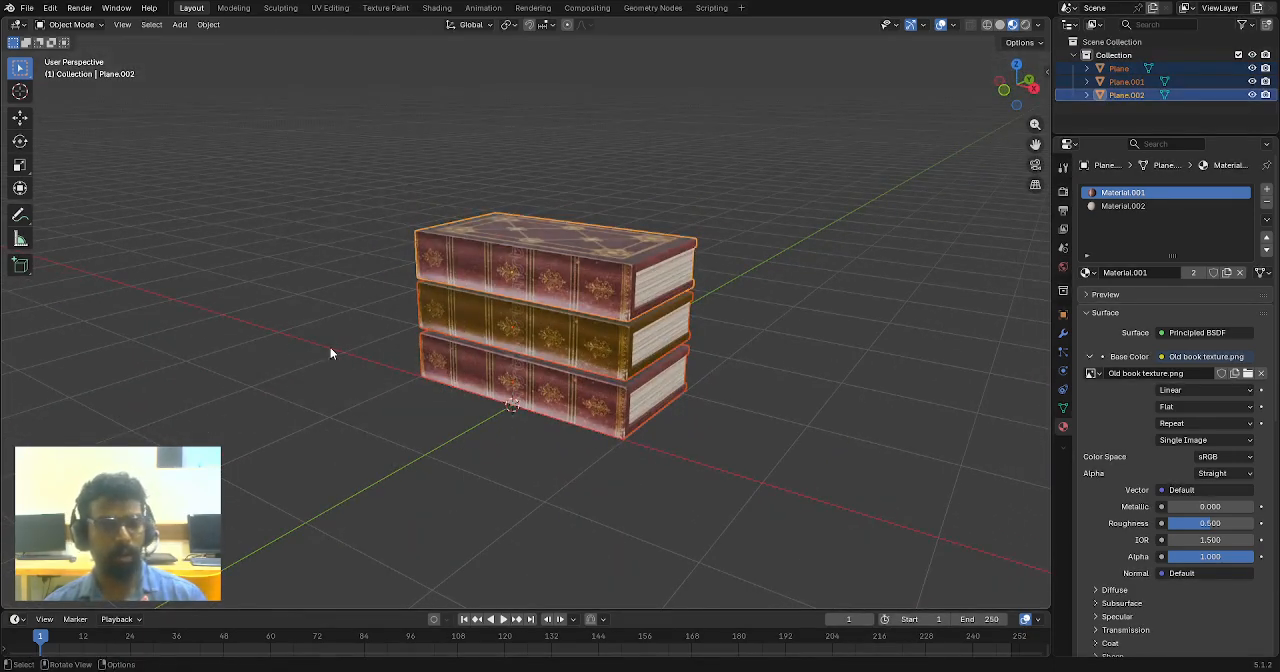
- Apply Randomize Transform to the three selected books and randomize their rotation about the vertical axis
left_click(210, 26)
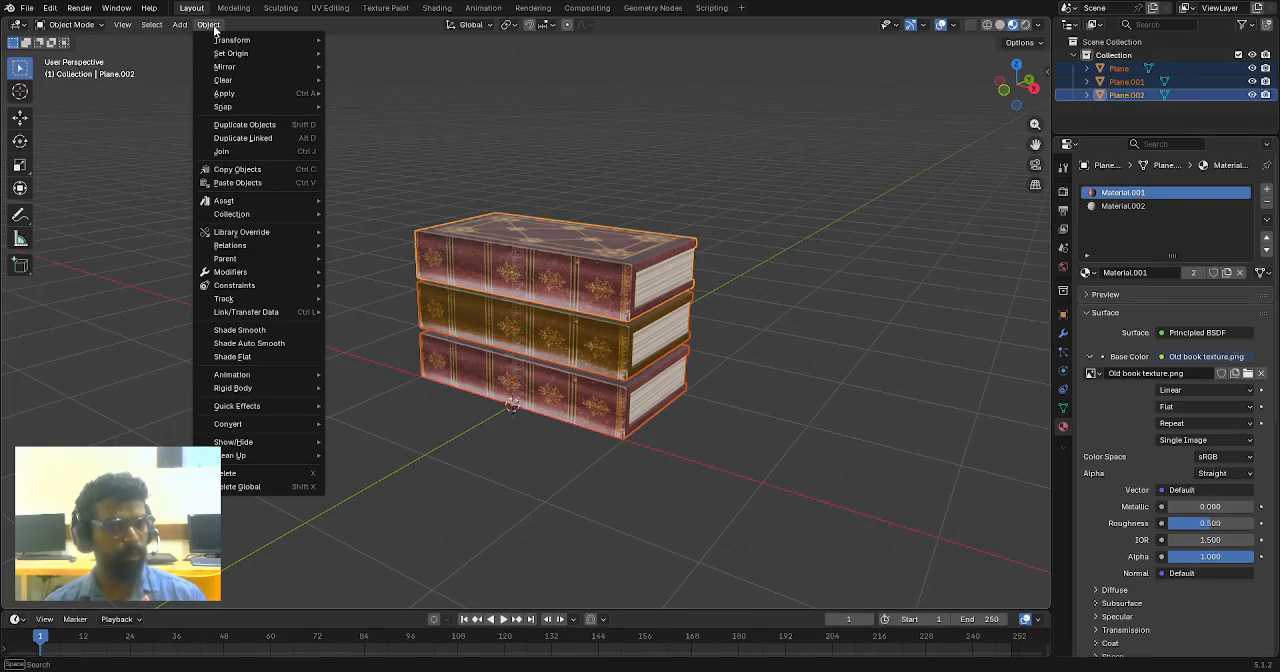
mouse_move(244, 44)
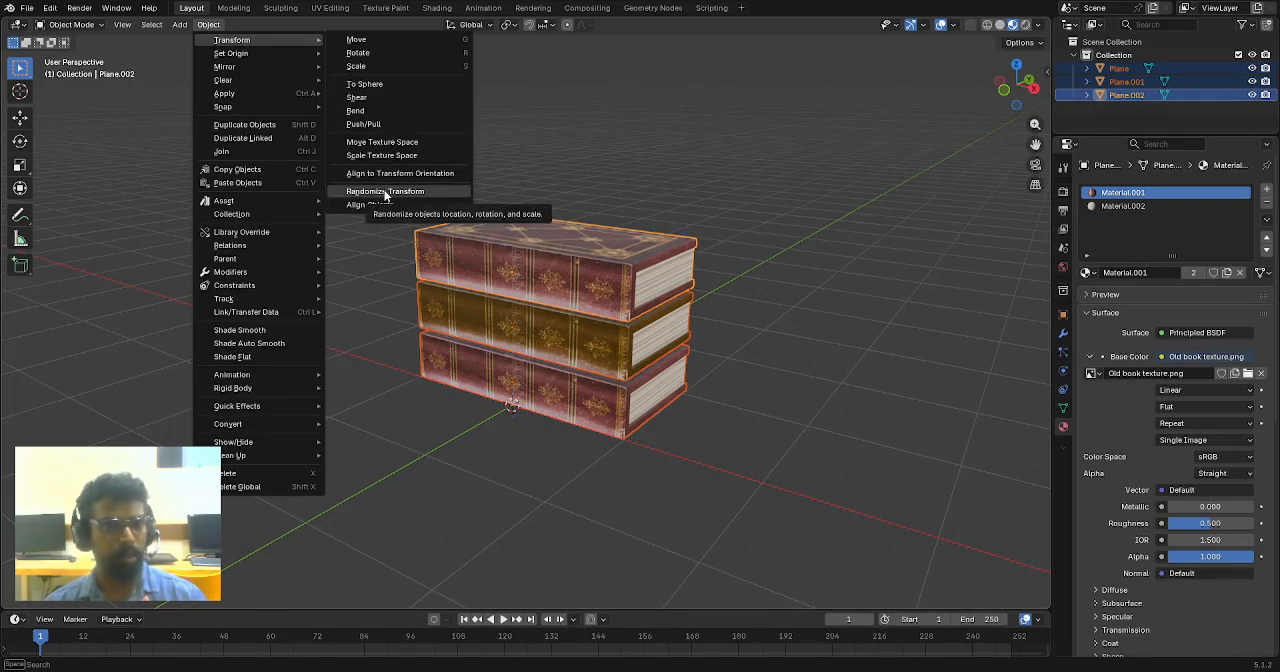
key("Escape")
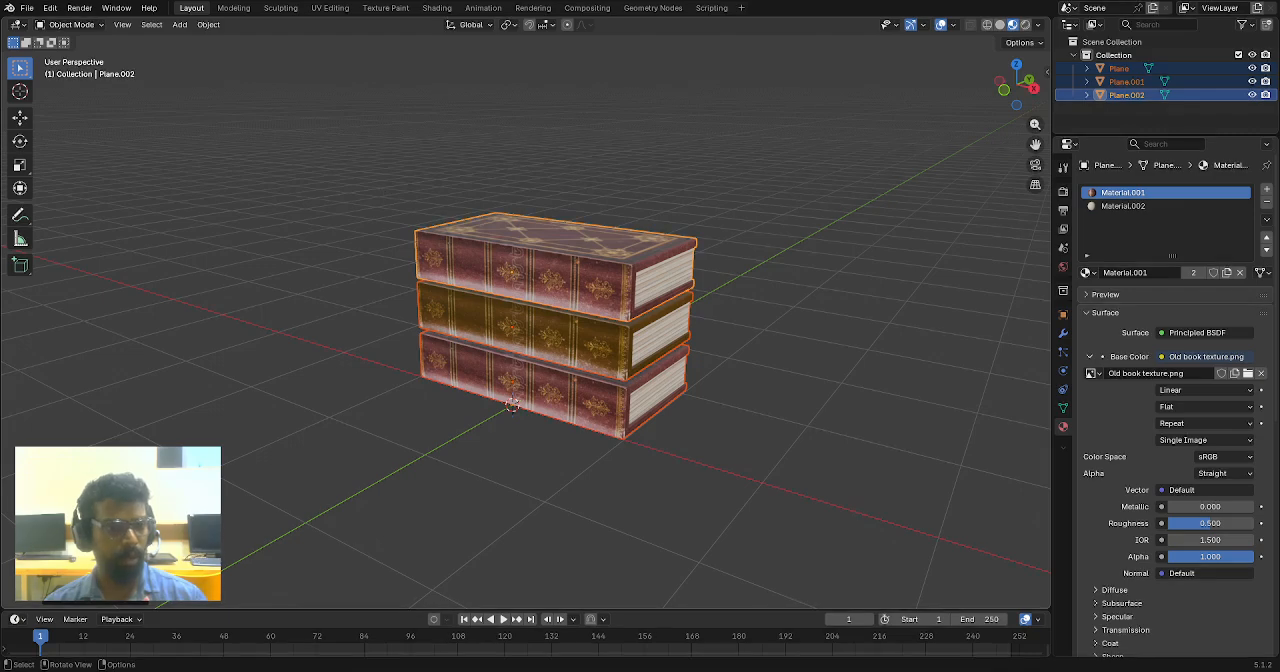
left_click(48, 602)
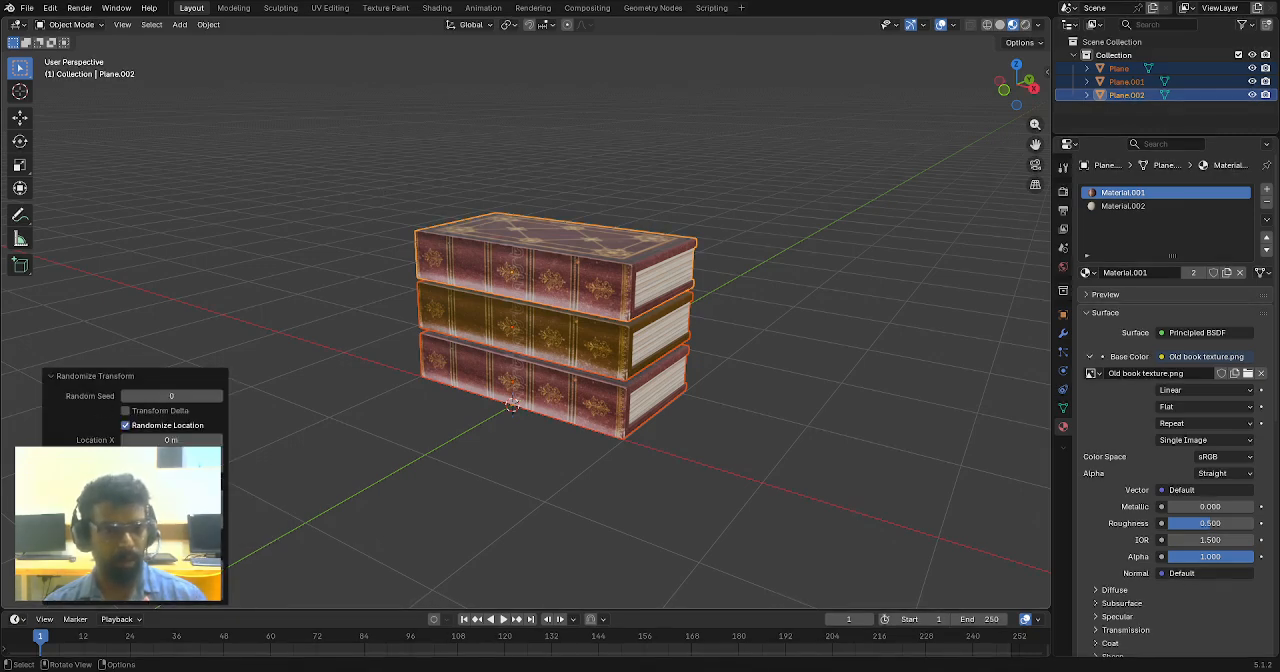
mouse_move(171, 522)
left_mouse_down()
mouse_move(214, 522)
mouse_move(173, 522)
mouse_move(192, 522)
left_mouse_up()
- Examine the twisted stack of books from above, in perspective and in front view
mouse_move(360, 425)
middle_mouse_down()
mouse_move(527, 417)
mouse_move(512, 398)
mouse_move(408, 404)
mouse_move(320, 470)
mouse_move(298, 469)
mouse_move(339, 470)
mouse_move(351, 436)
middle_mouse_up()
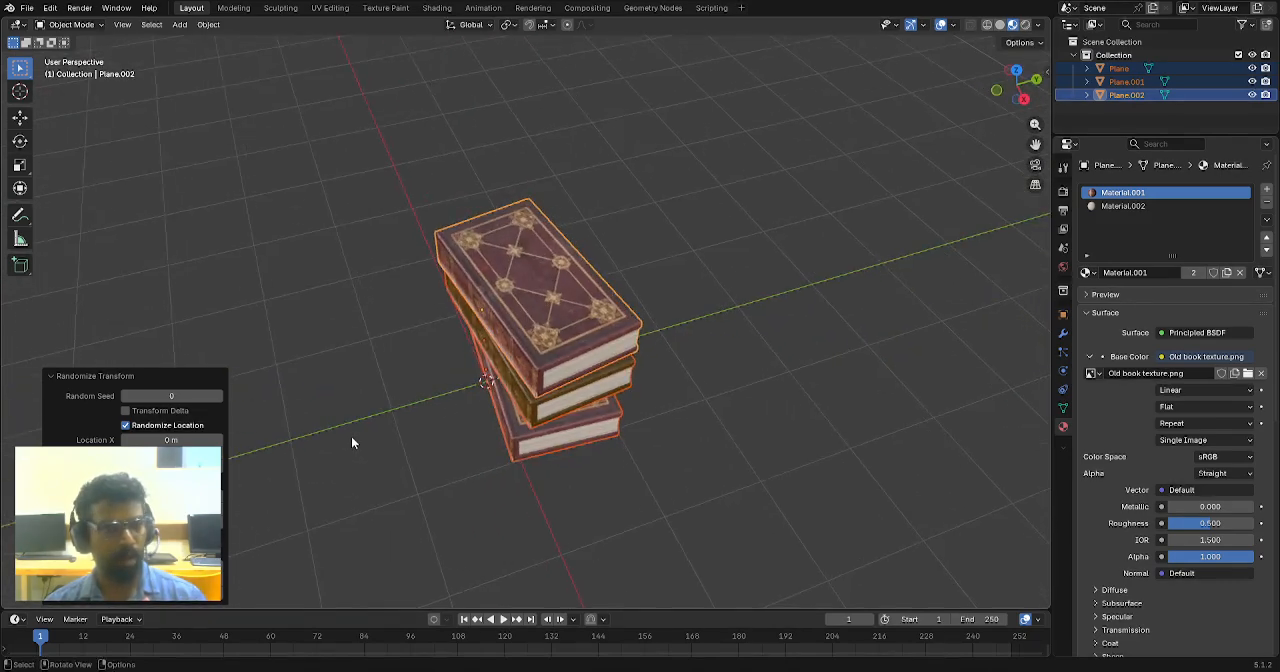
scroll(462, 400, "up", 3)
middle_click_drag(462, 400, 428, 370)
scroll(520, 329, "down", 4)
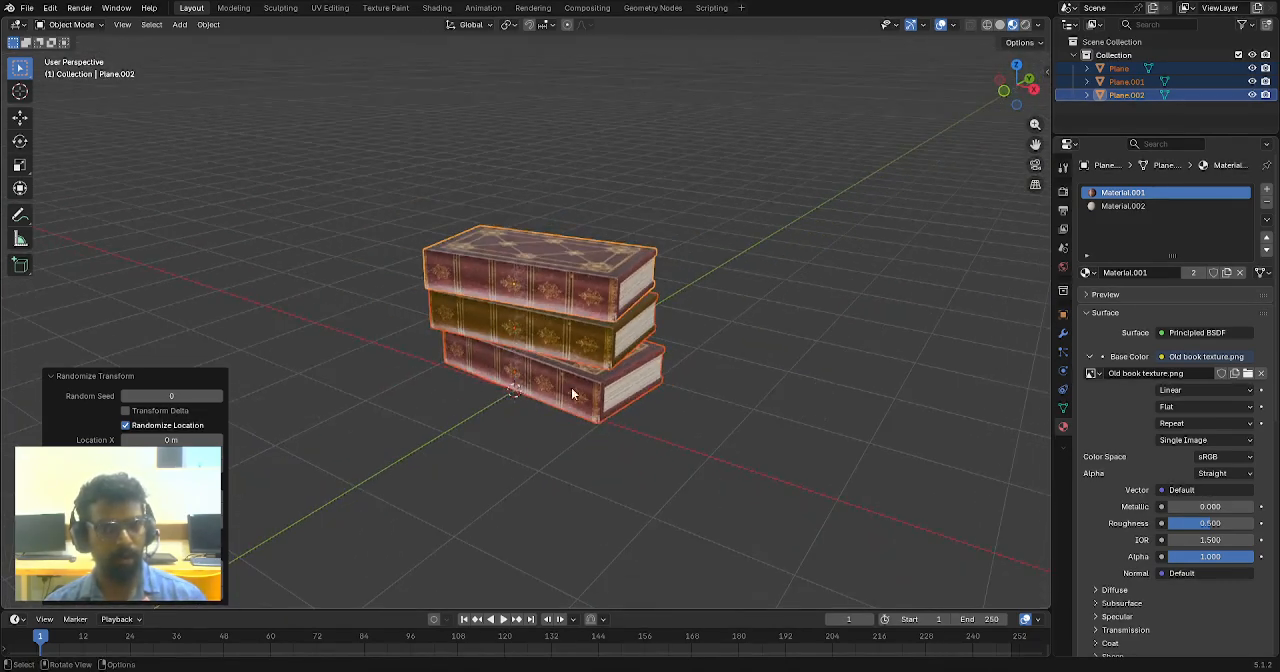
middle_click_drag(607, 373, 591, 414)
left_click(648, 408)
left_click_drag(622, 293, 566, 484)
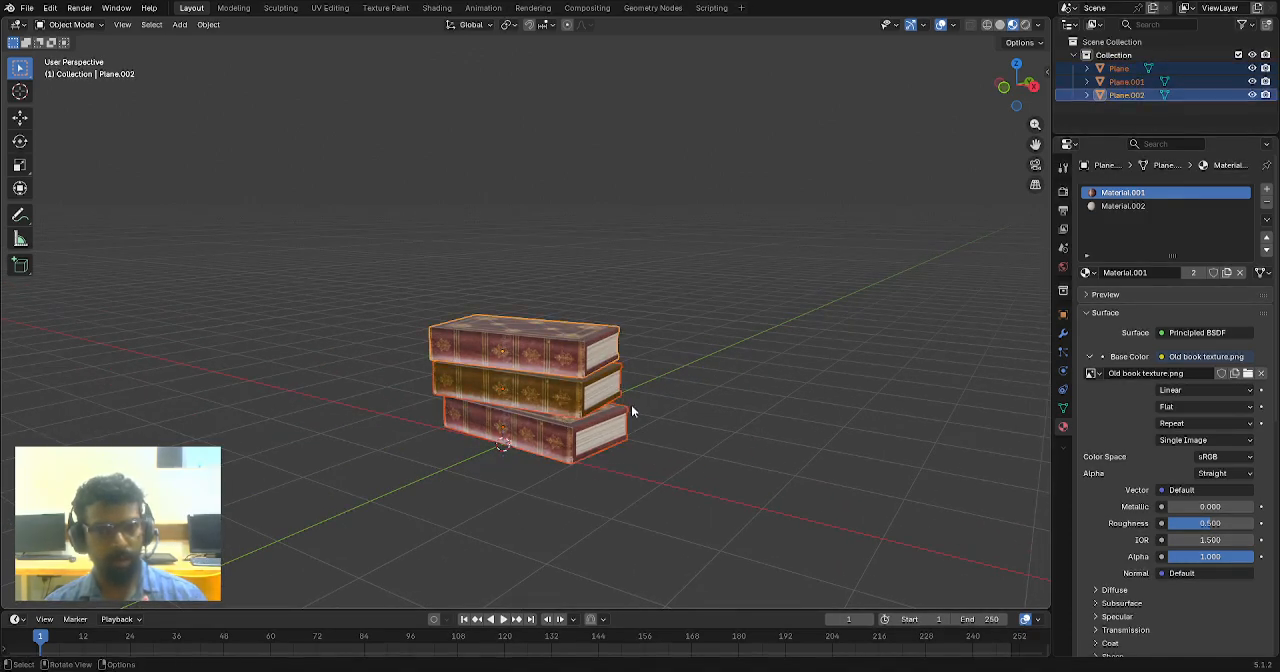
key("KP_1")
scroll(540, 425, "up", 2)
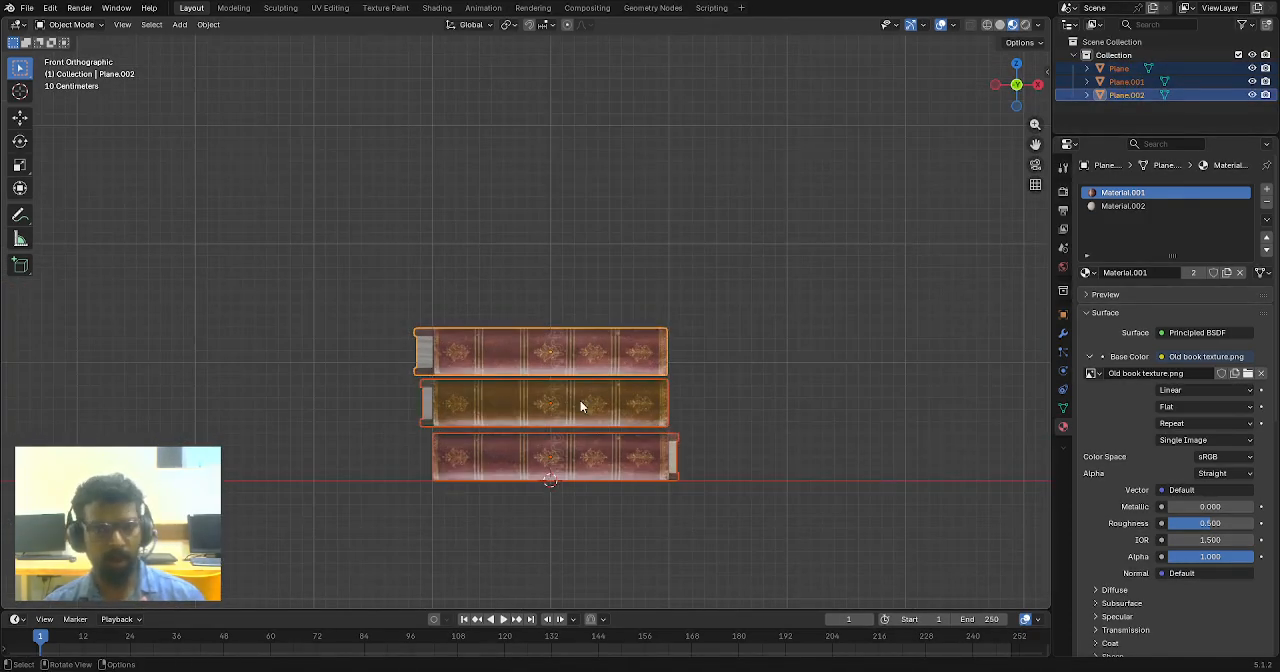
middle_click_drag(725, 362, 640, 420)
middle_click_drag(728, 388, 579, 401)
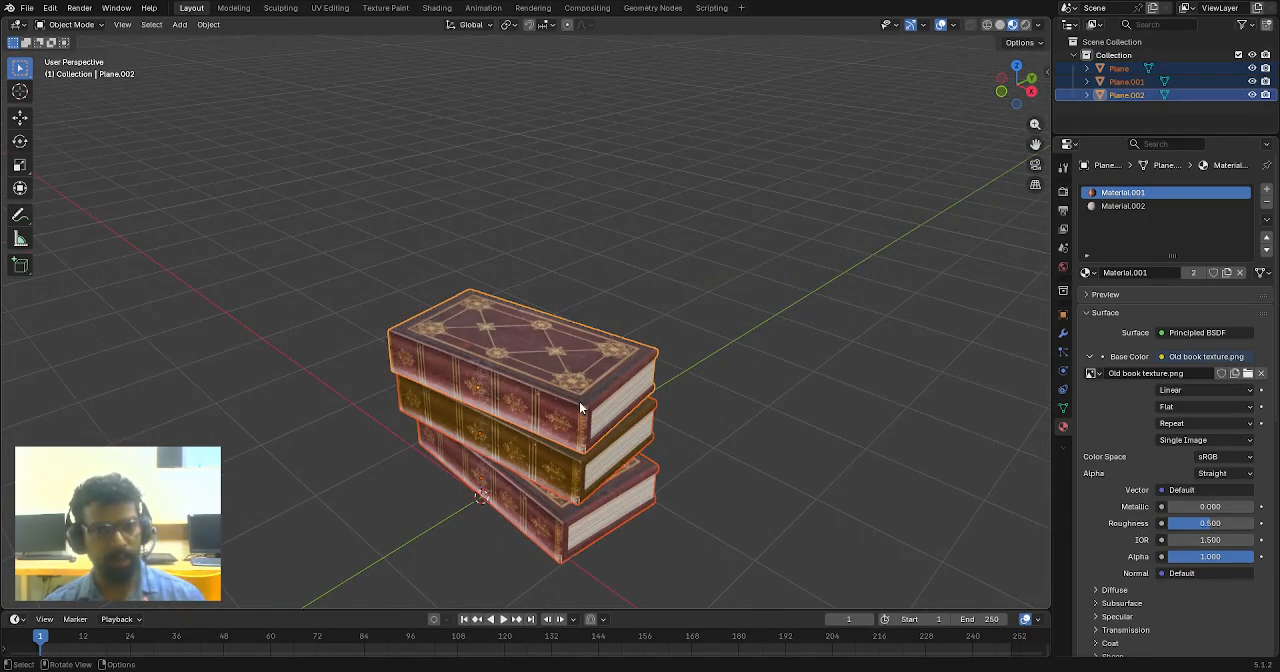
- Rotate only the top book about 20 degrees clockwise in top view and deselect it
key("KP_7")
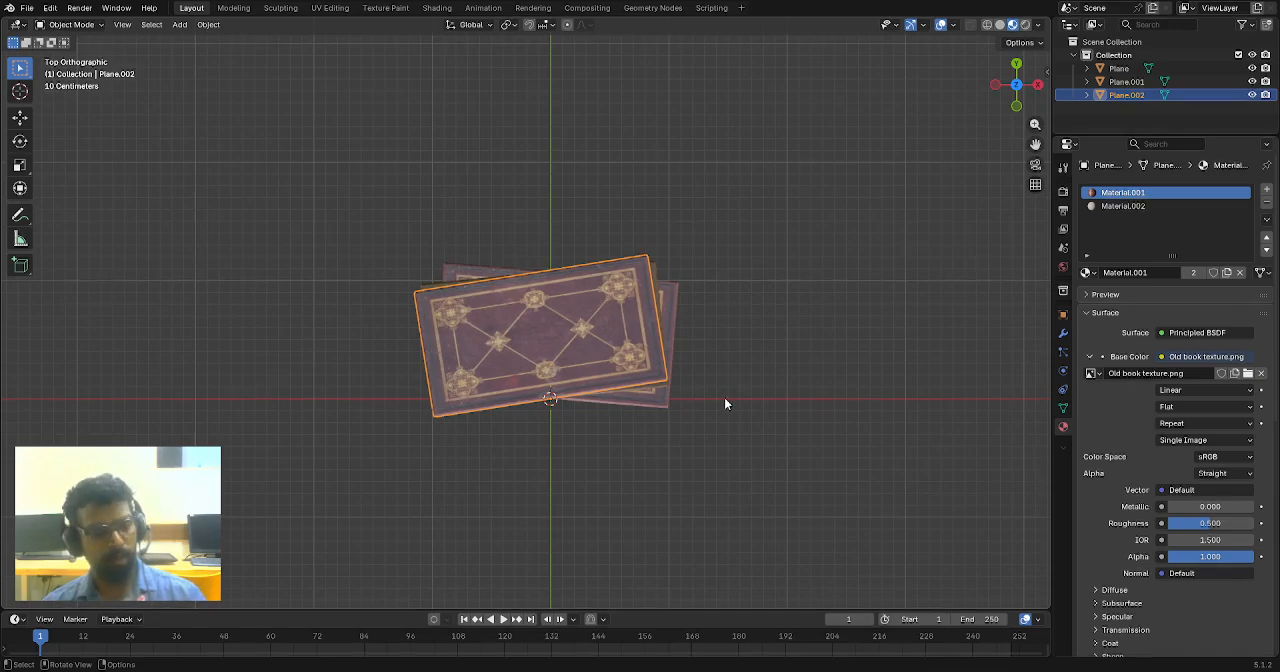
key("r")
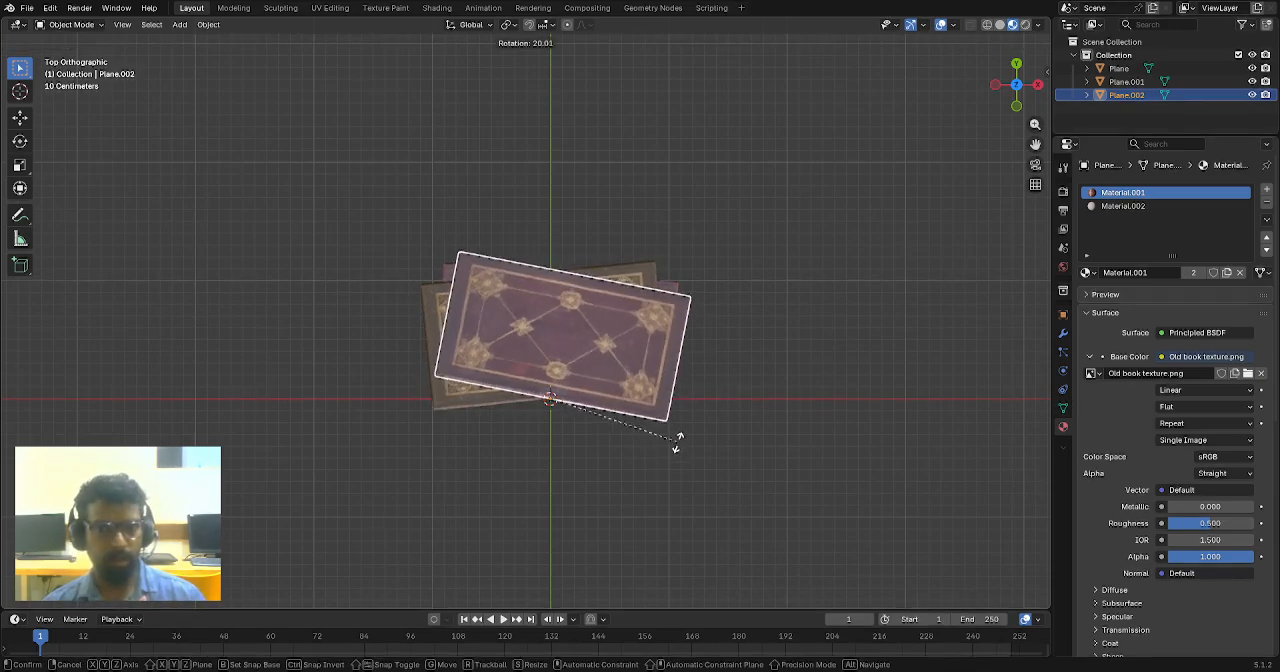
left_click(677, 432)
middle_click_drag(673, 489, 574, 346)
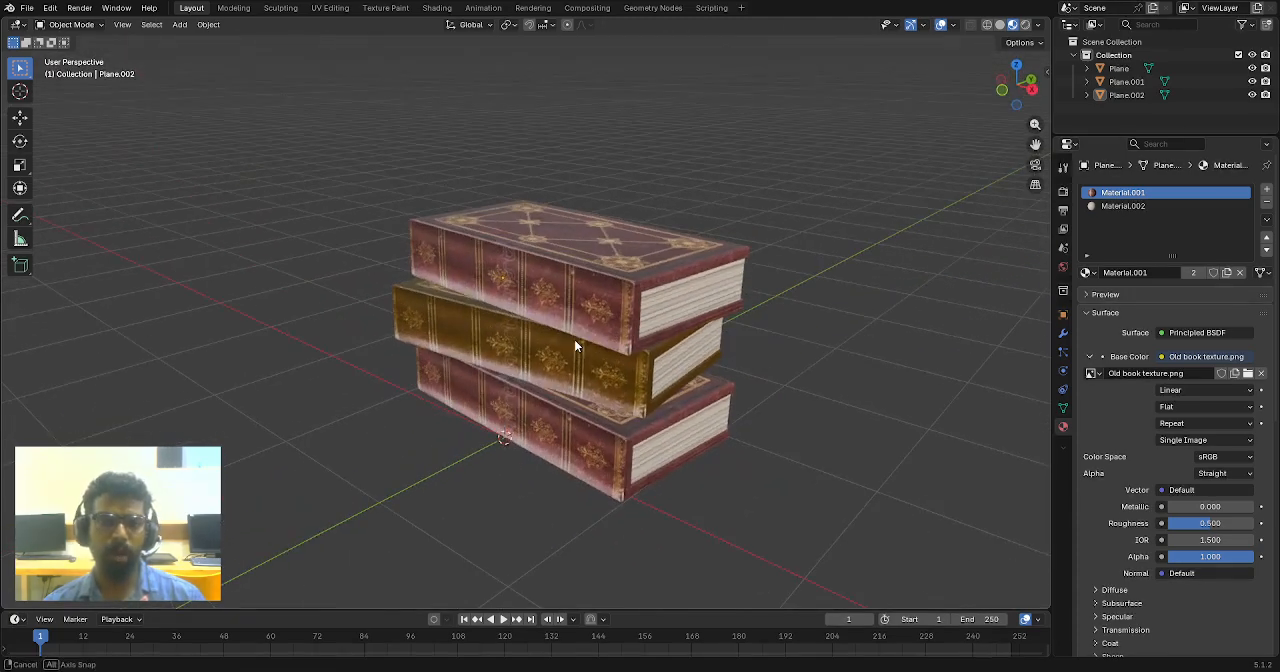
scroll(620, 330, "up", 2)
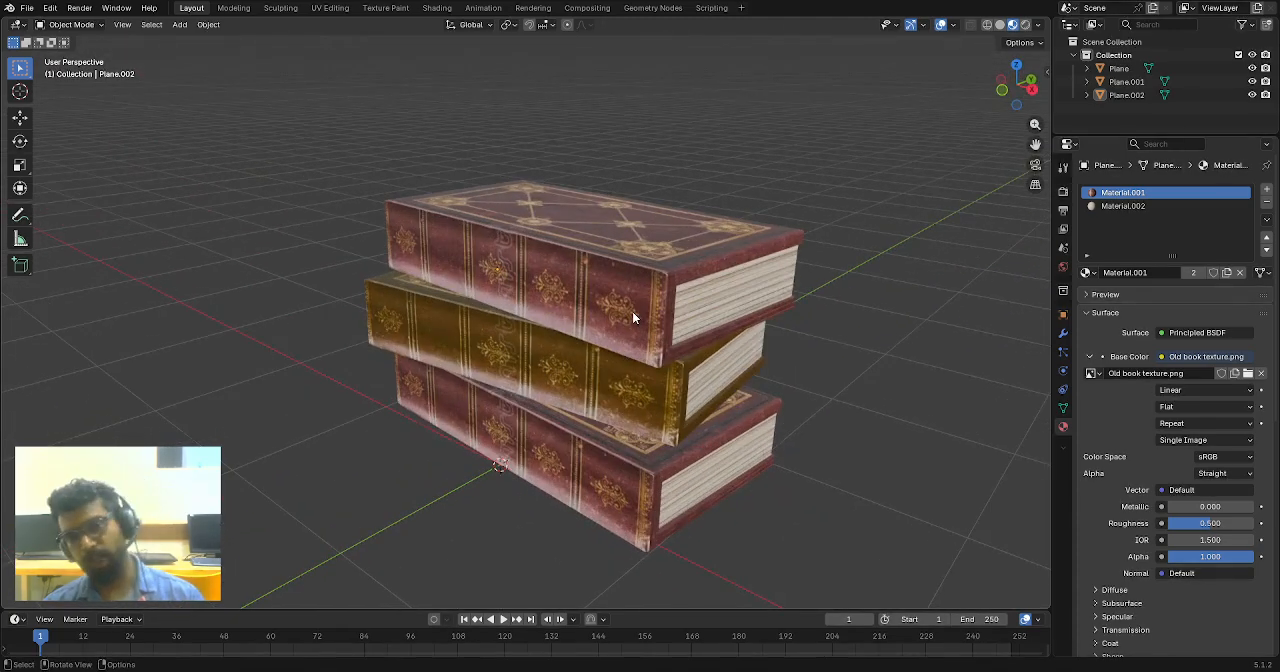